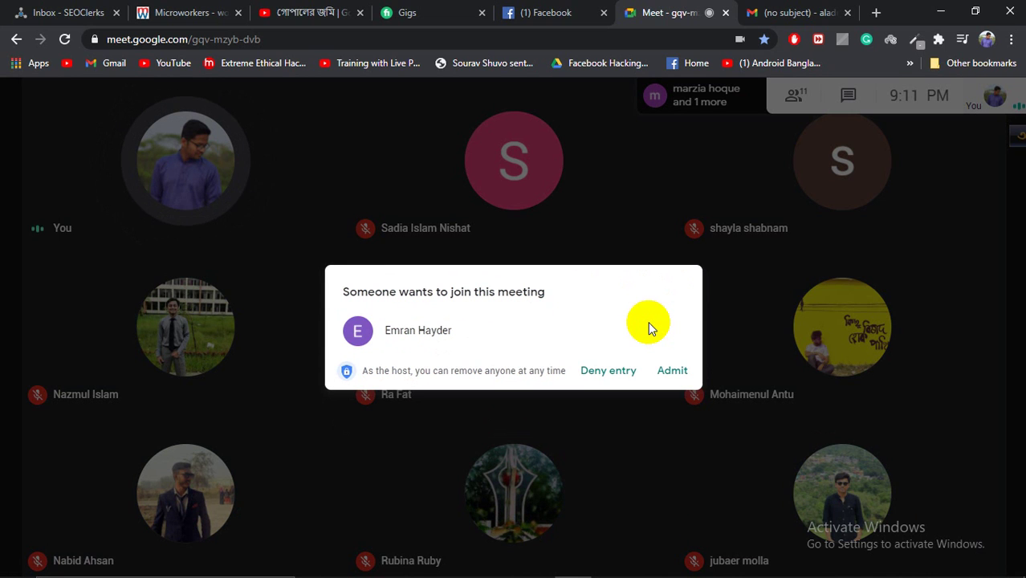
Admit the waiting participant to the meeting and present the entire screen to everyone
left_click(678, 370)
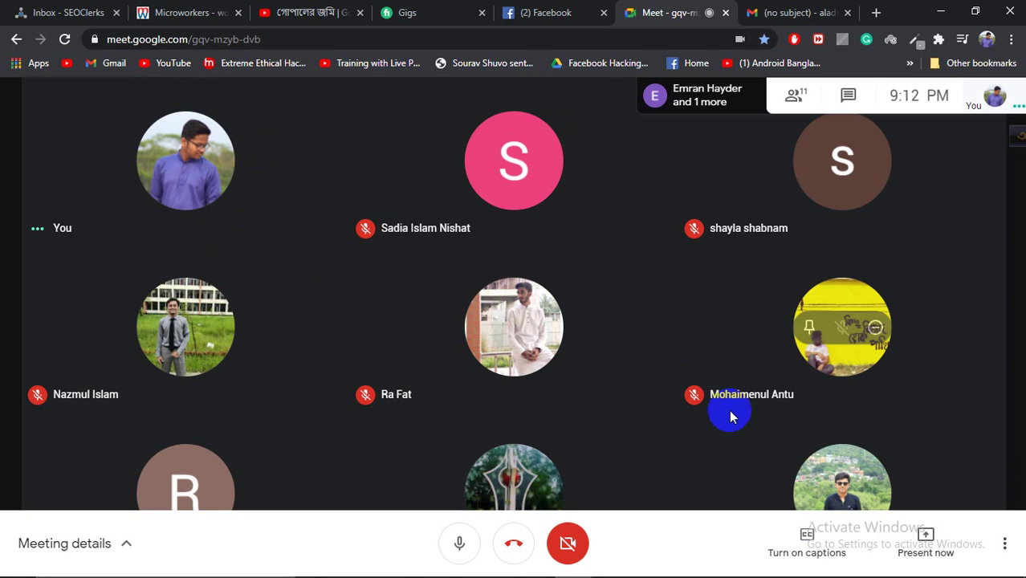
left_click(921, 544)
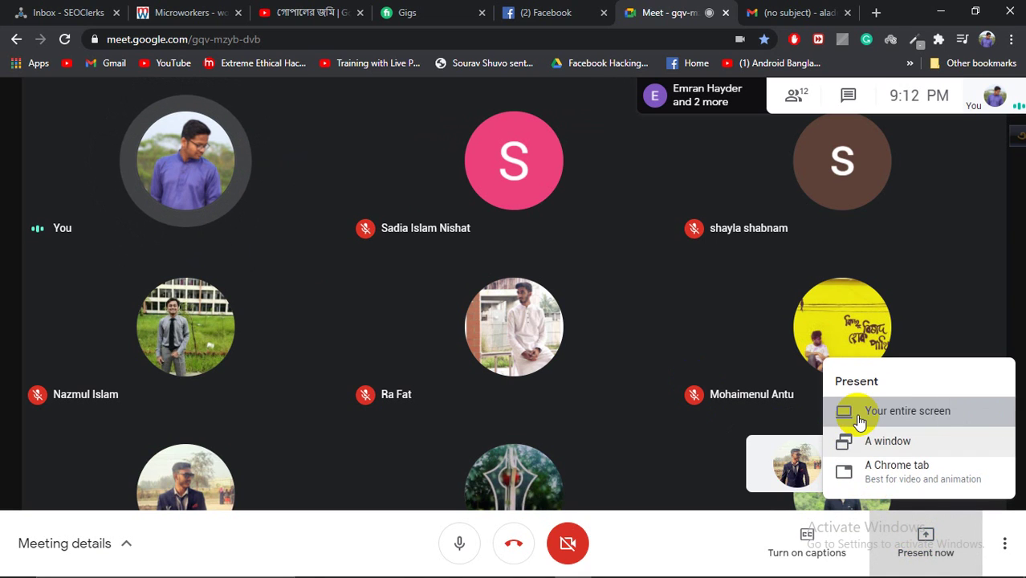
left_click(860, 418)
left_click(514, 281)
left_click(645, 363)
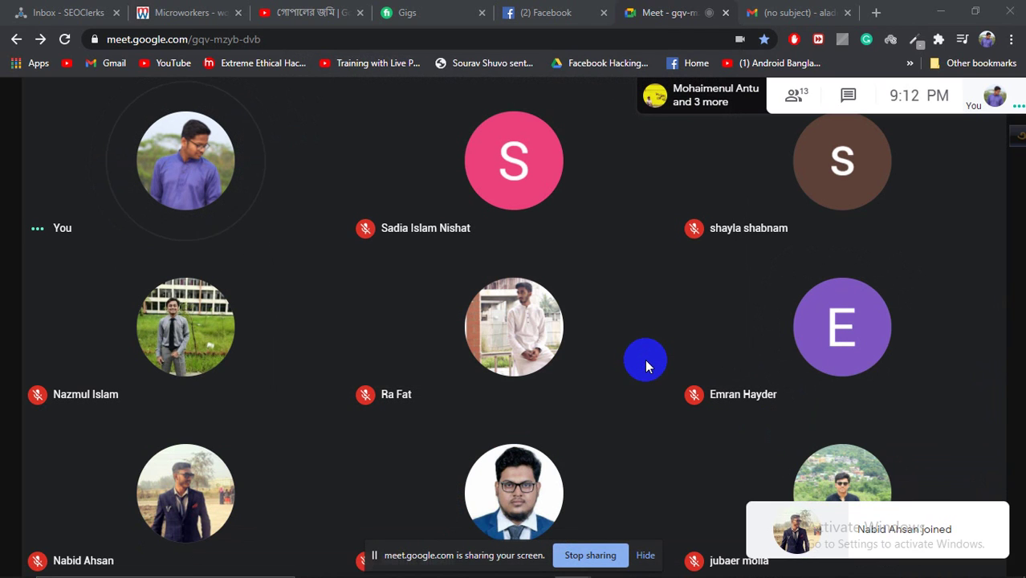
left_click_drag(438, 552, 932, 282)
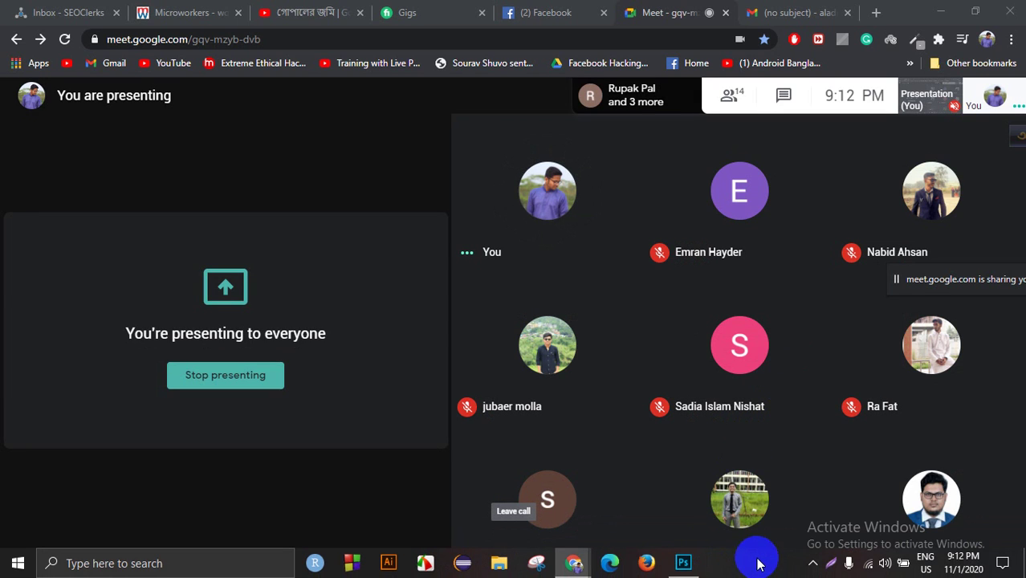
Switch to Photoshop and create a new 640 x 360 px RGB document at 72 ppi with a white background
left_click(684, 563)
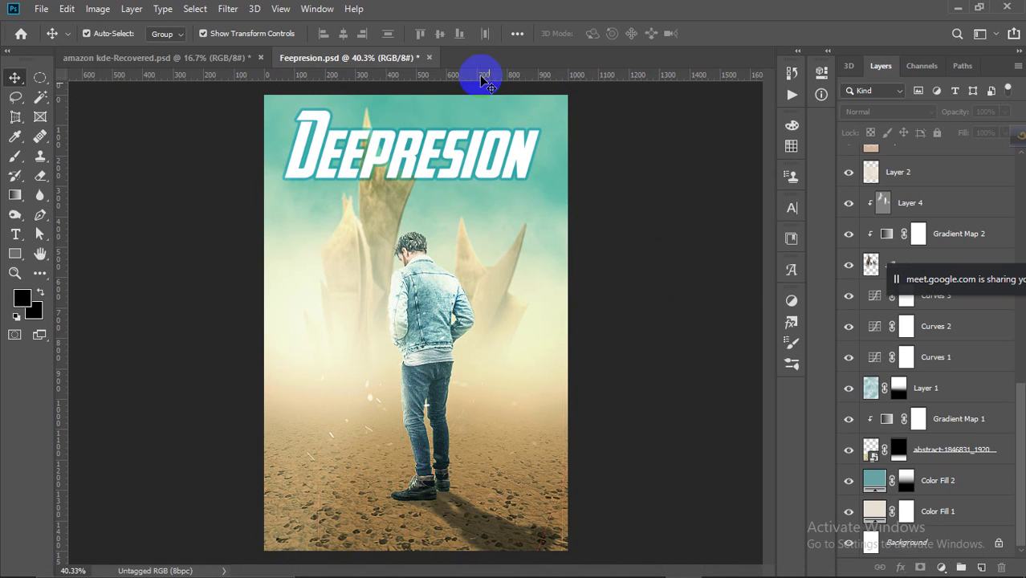
left_click(41, 9)
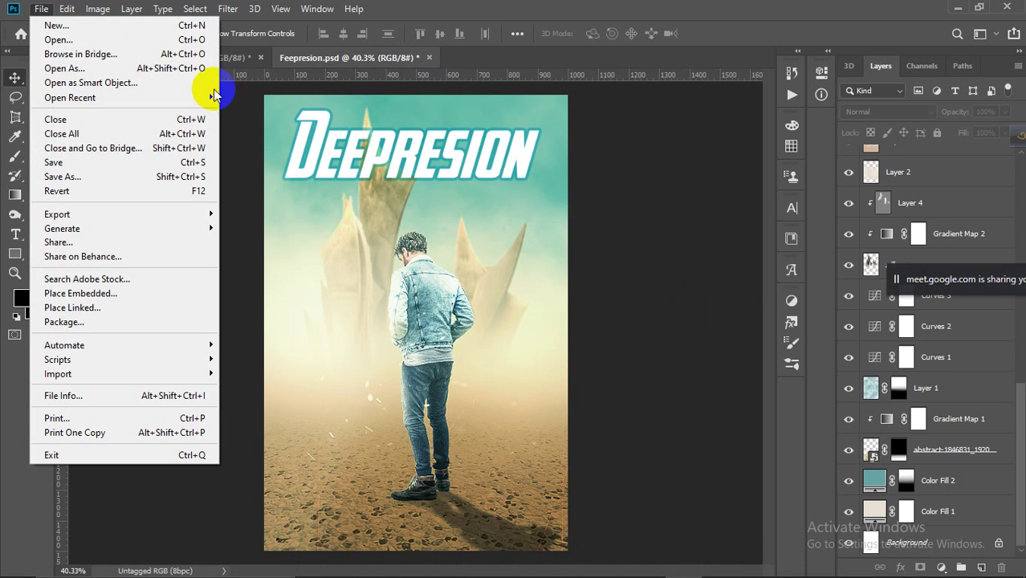
left_click(118, 33)
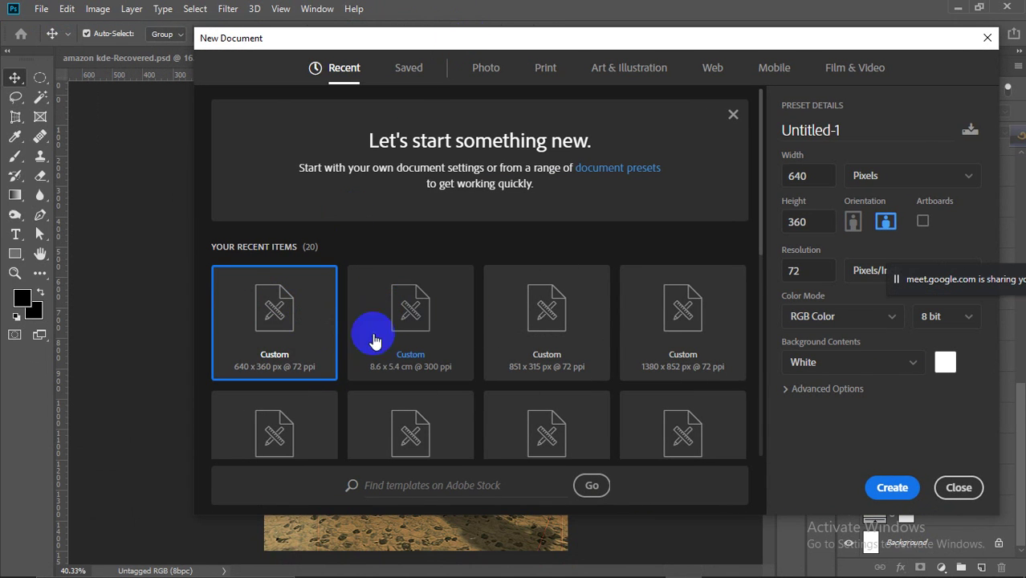
left_click(892, 487)
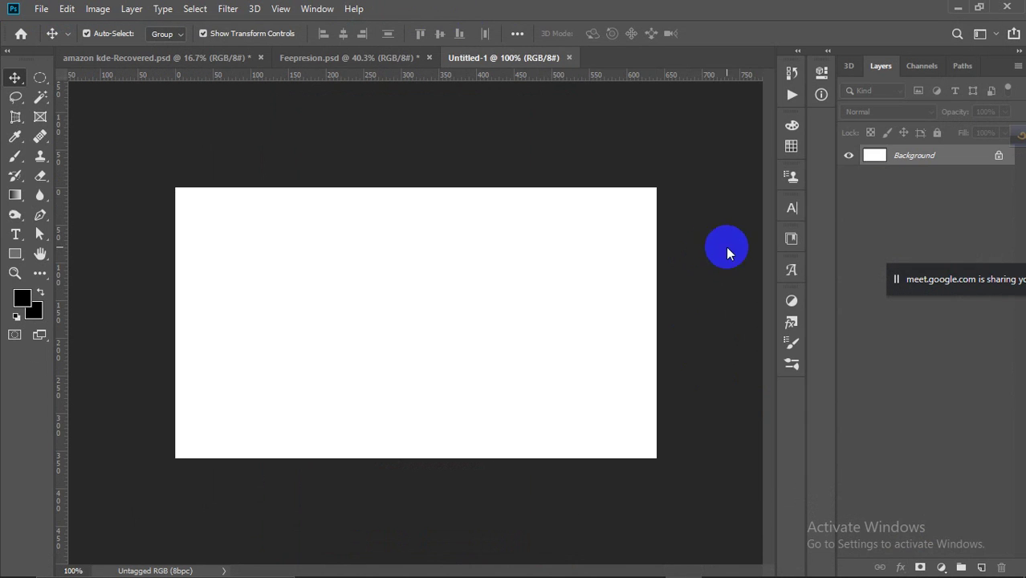
left_click_drag(949, 290, 966, 344)
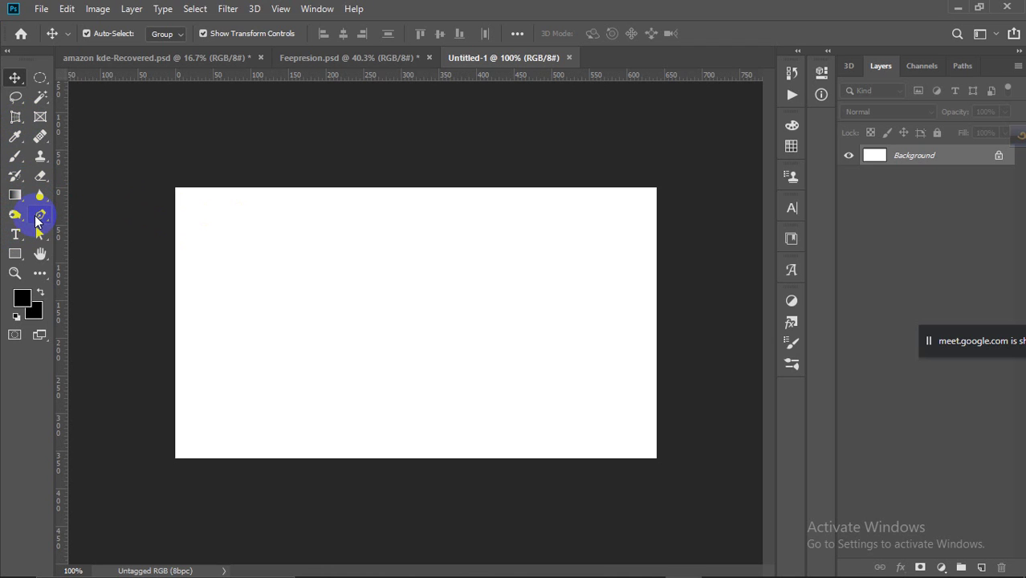
Activate the Pen tool in Path mode for the new document
left_click(43, 218)
left_click(39, 215)
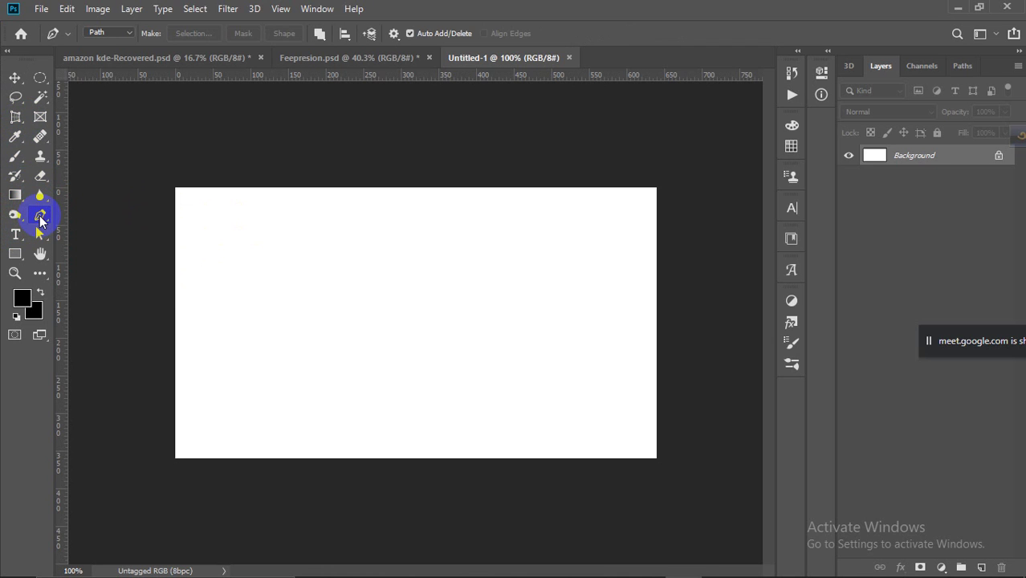
left_click(43, 214)
left_click(43, 214)
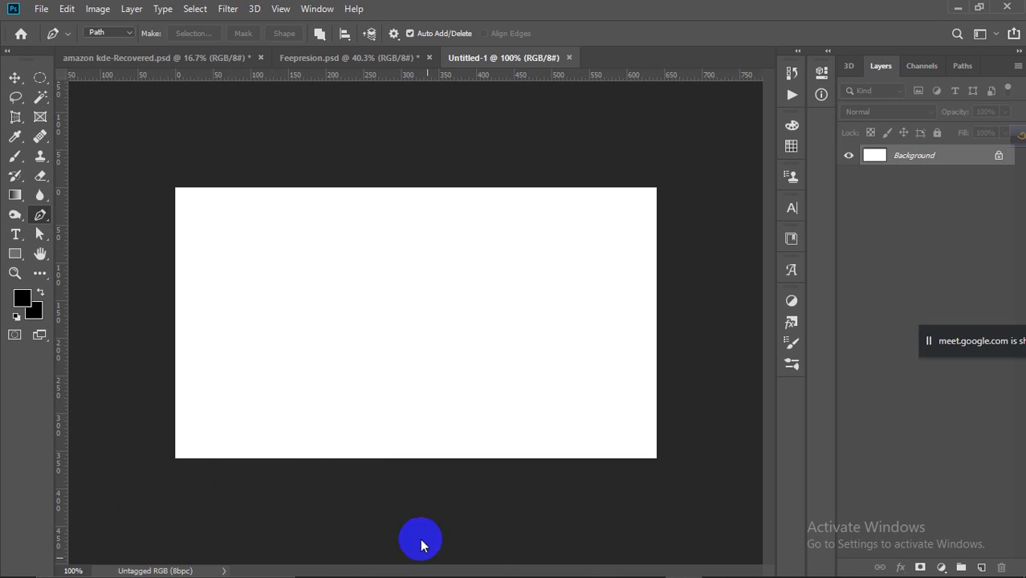
Switch to Google Meet to check the meeting participants and return to Photoshop
mouse_move(577, 560)
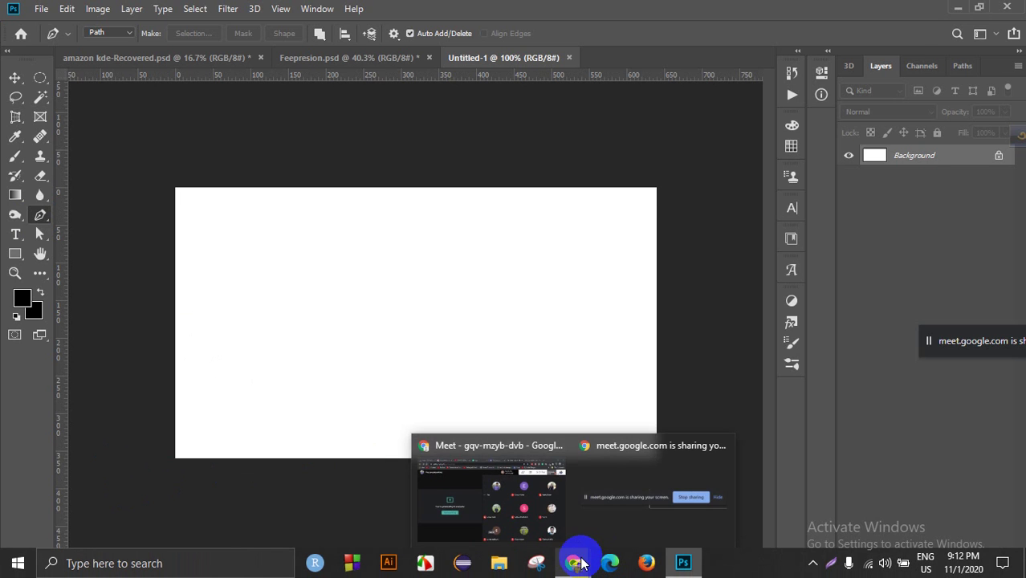
left_click(538, 528)
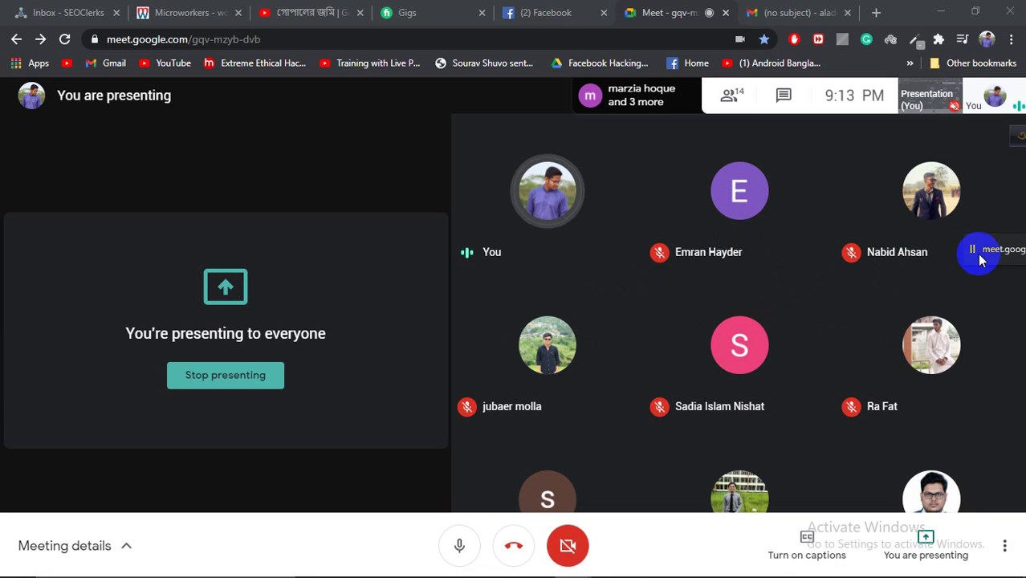
left_click_drag(992, 248, 1000, 204)
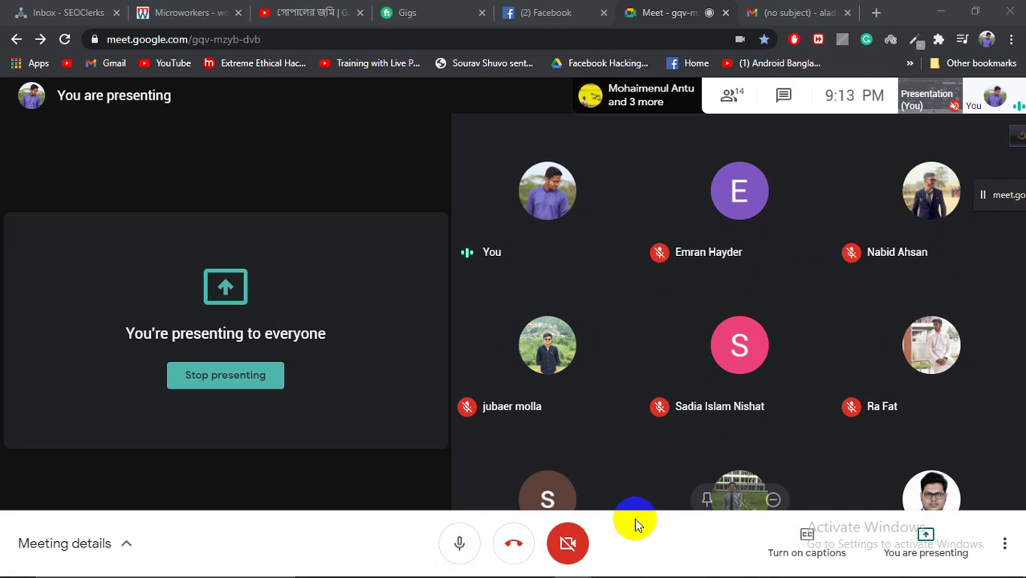
left_click(683, 573)
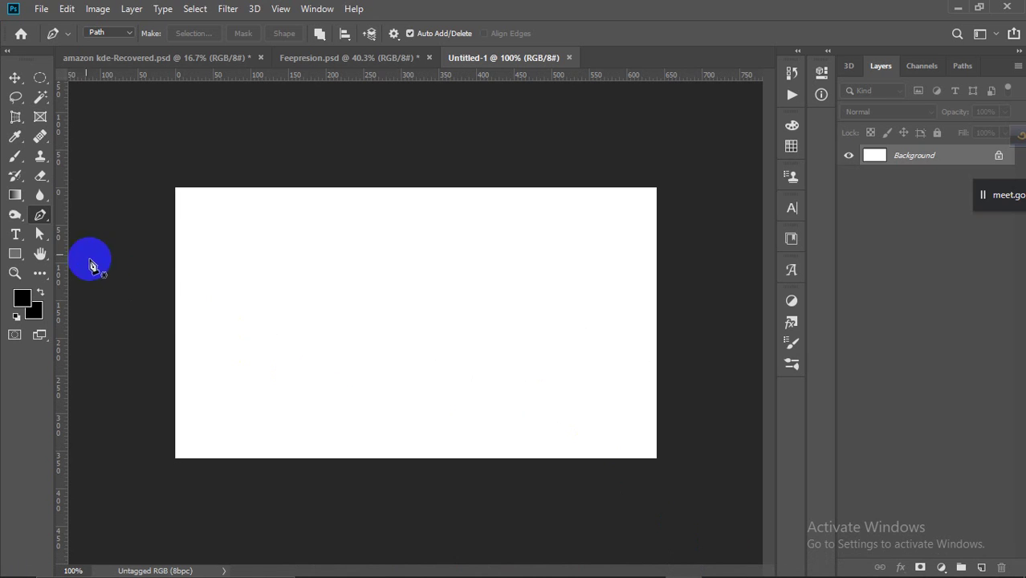
Draw a closed six-sided straight-edged path in the left half of the canvas with the Pen tool
left_click(38, 213)
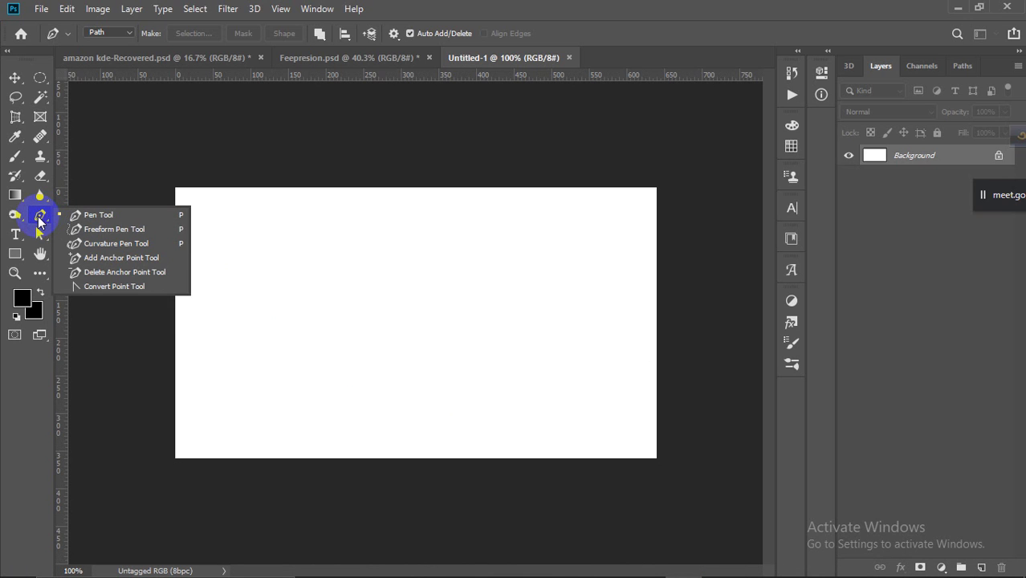
left_click(38, 218)
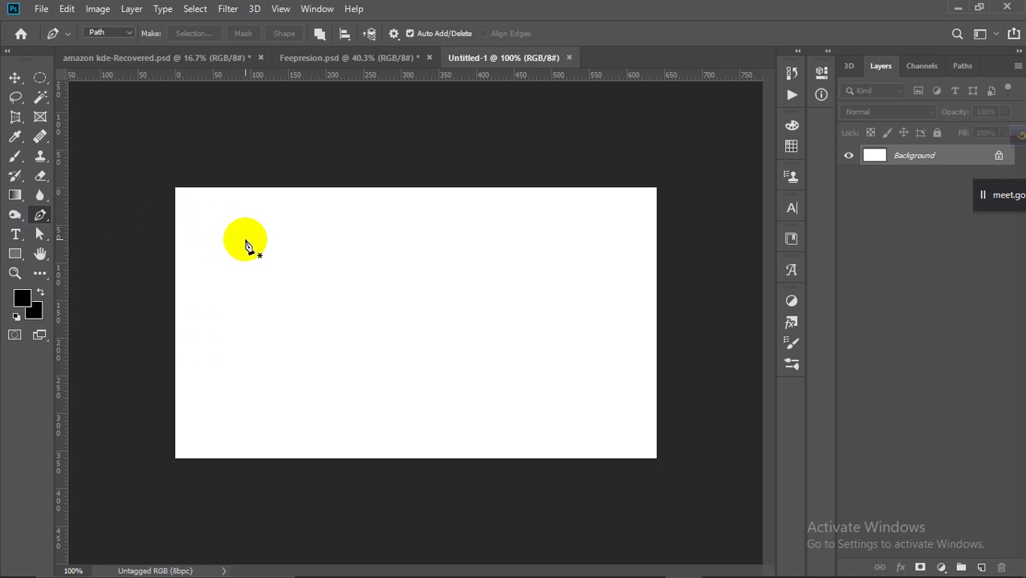
left_click(42, 218)
left_click(245, 306)
left_click(323, 254)
left_click(436, 293)
left_click(415, 357)
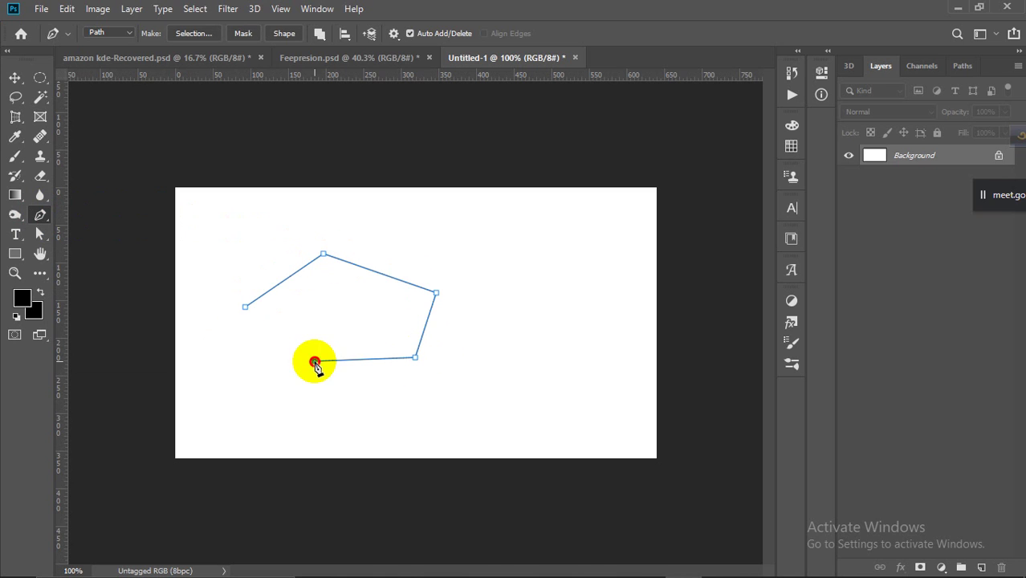
left_click(314, 361)
left_click(245, 306)
Draw a closed irregular straight-edged path with a notched left side in the right half of the canvas
left_click(438, 245)
left_click(573, 208)
left_click(605, 334)
left_click(493, 395)
left_click(491, 302)
left_click(461, 275)
left_click(416, 262)
left_click(438, 246)
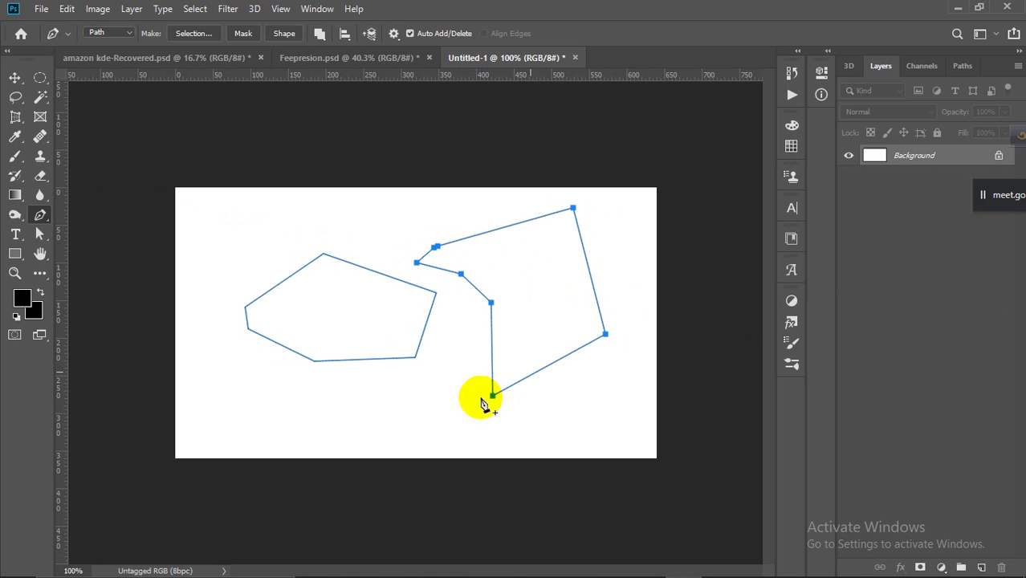
Draw a closed straight-edged path in the lower left of the canvas, overlapping the six-sided shape
left_click(267, 412)
left_click(394, 395)
left_click(449, 416)
left_click(409, 435)
left_click(330, 436)
left_click(264, 433)
left_click(211, 298)
left_click(267, 412)
left_click(267, 412)
Draw a large closed path around the canvas edges that encloses the three smaller shapes
left_click(532, 423)
left_click(610, 391)
left_click(643, 327)
left_click(633, 239)
left_click(610, 208)
left_click_drag(558, 191, 567, 191)
left_click(428, 201)
left_click(304, 207)
left_click(216, 232)
left_click(183, 293)
left_click(188, 389)
left_click(198, 442)
left_click(351, 458)
left_click(468, 456)
left_click(533, 423)
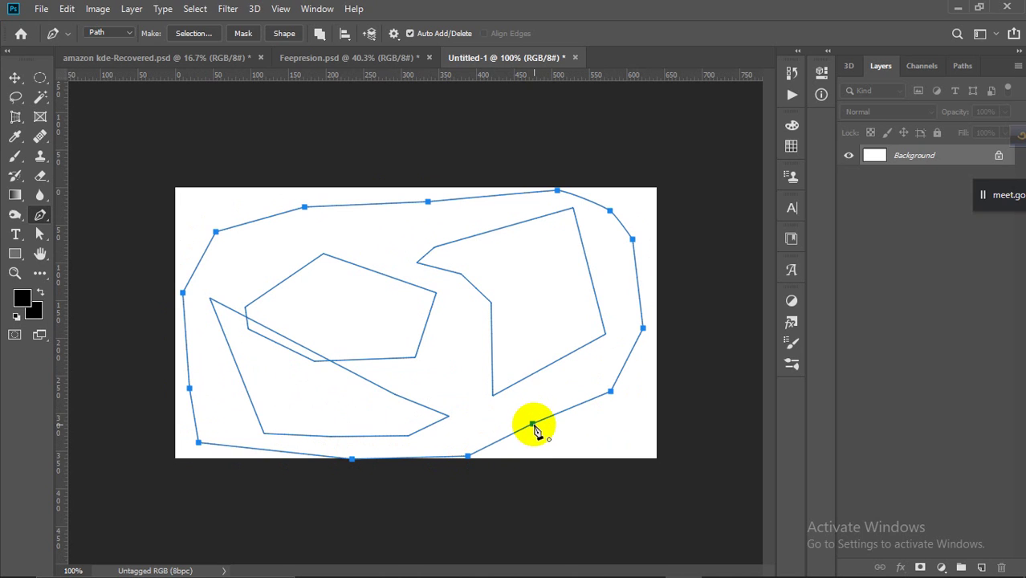
Undo all the drawn paths back to the very first anchor point
key("ctrl+z")
key("ctrl+z")
key("ctrl+z")
key("ctrl+z")
key("ctrl+z")
key("ctrl+z")
key("ctrl+z")
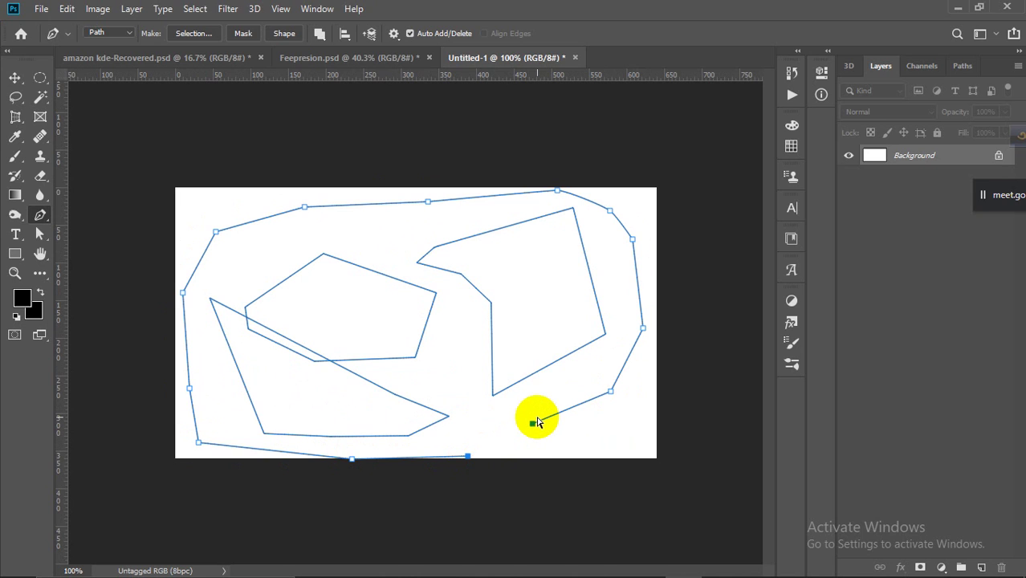
key("ctrl+z")
key("ctrl+z")
key("ctrl+z")
key("ctrl+z")
key("ctrl+z")
key("ctrl+z")
key("ctrl+z")
key("ctrl+z")
key("ctrl+z")
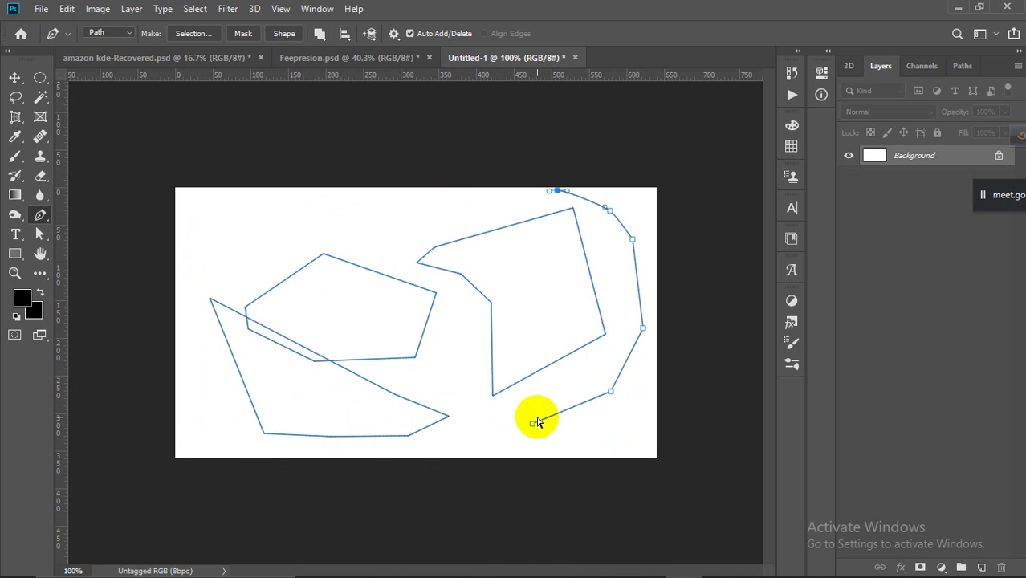
key("ctrl+z")
key("ctrl+z")
key("ctrl+z")
key("ctrl+z")
key("ctrl+z")
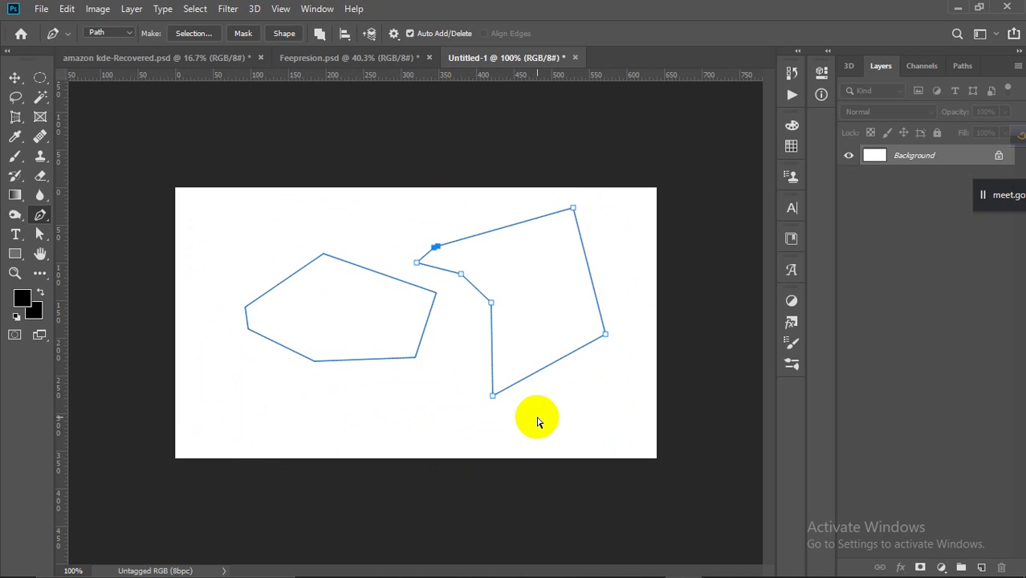
key("ctrl+z")
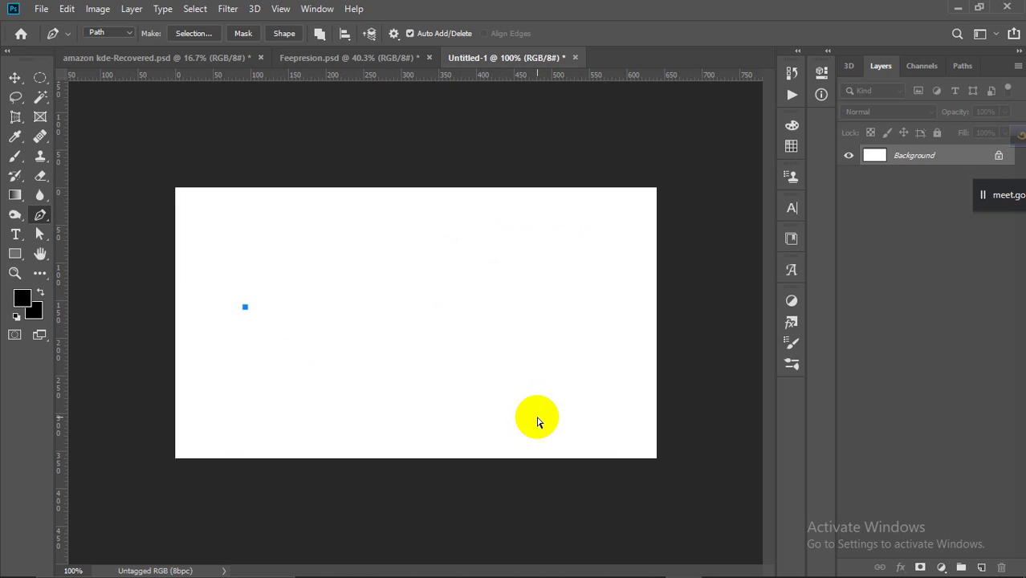
Place a new starting anchor at the canvas's left and draw a nearly horizontal straight segment about 285 px long, returning to the start
left_click(249, 306)
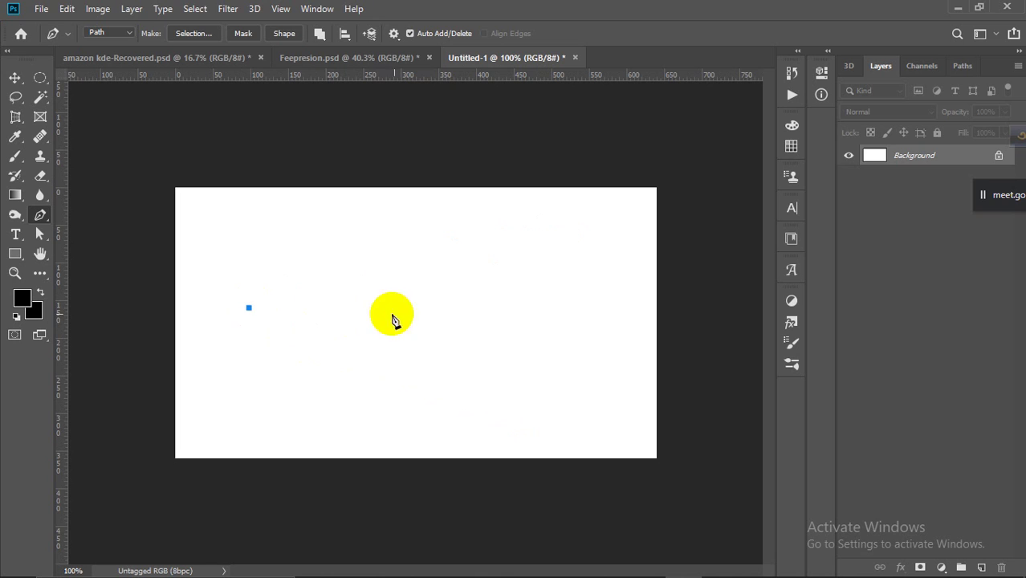
left_click(464, 312)
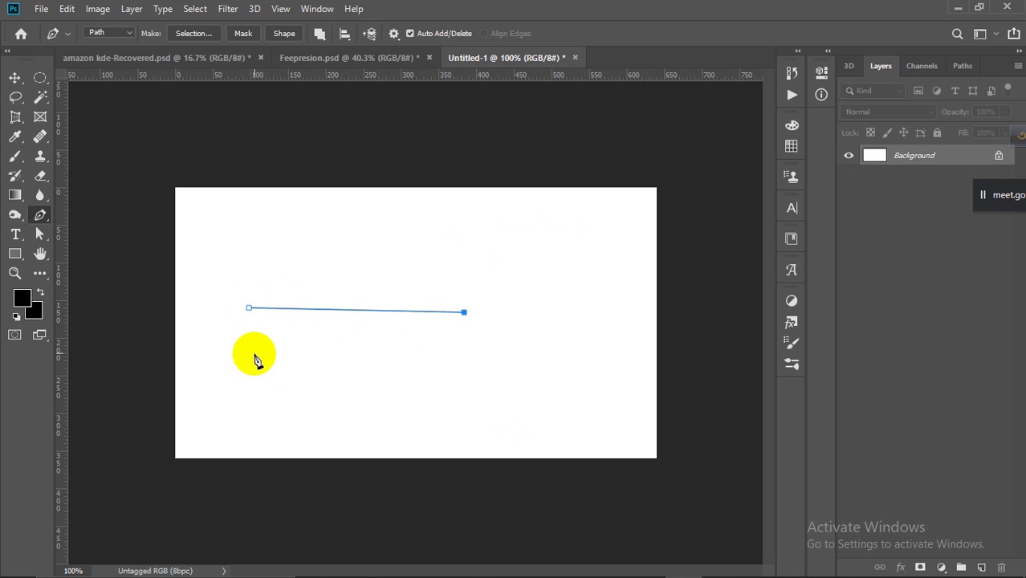
left_click(249, 308)
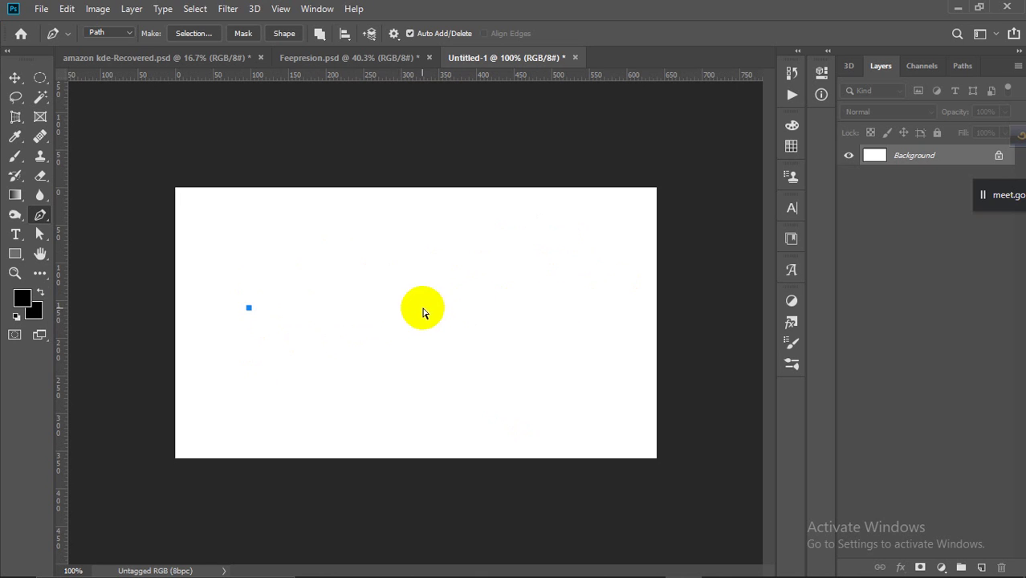
Draw a closed triangular path from the starting anchor point, and undo it back to that anchor
left_click(440, 241)
left_click(515, 362)
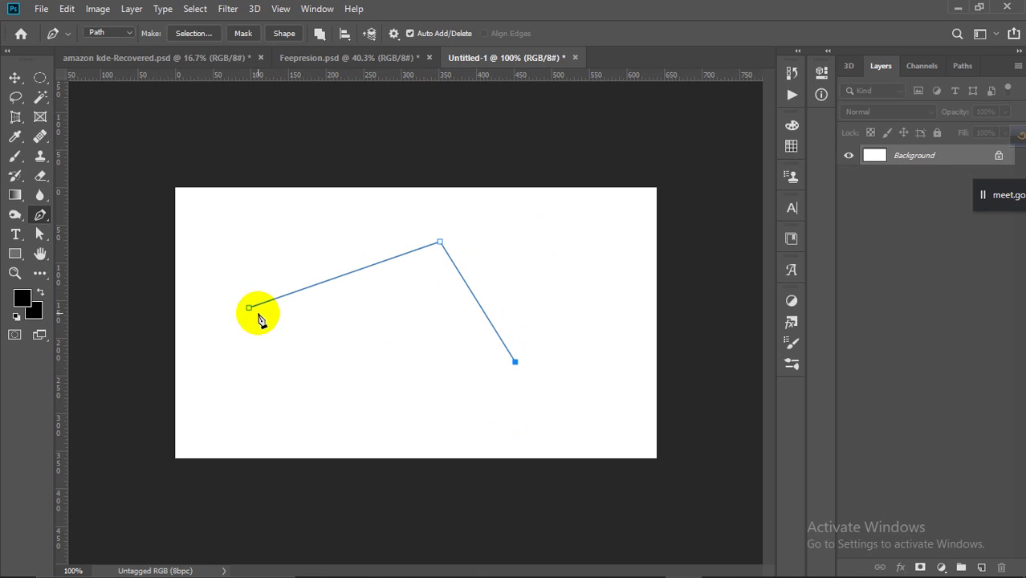
left_click(250, 308)
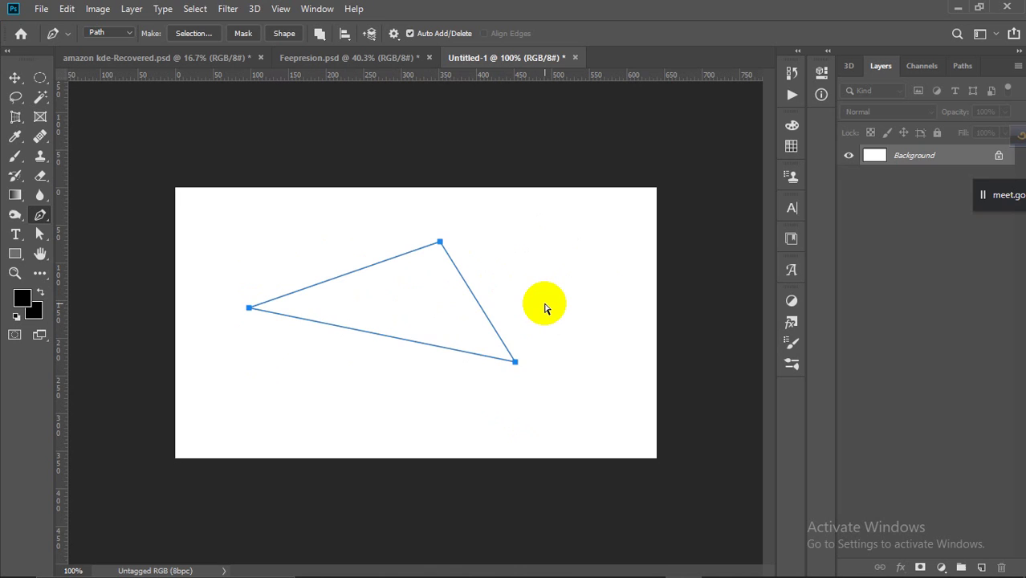
key("ctrl+z")
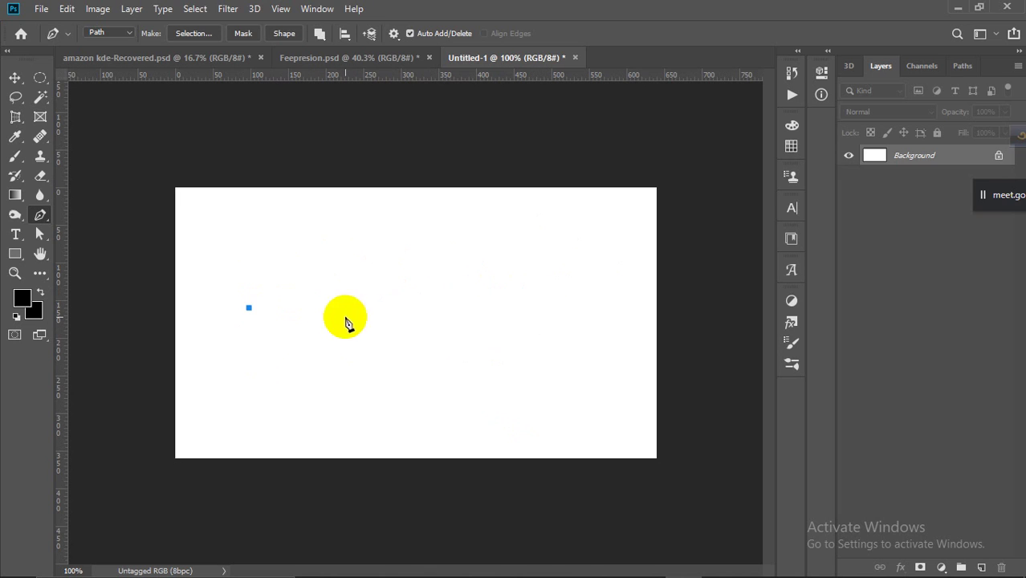
Draw a closed four-sided diamond path from the starting anchor point, and undo all its segments
left_click(312, 251)
left_click(383, 320)
left_click(325, 377)
left_click(249, 308)
key("ctrl+z")
key("ctrl+z")
key("ctrl+z")
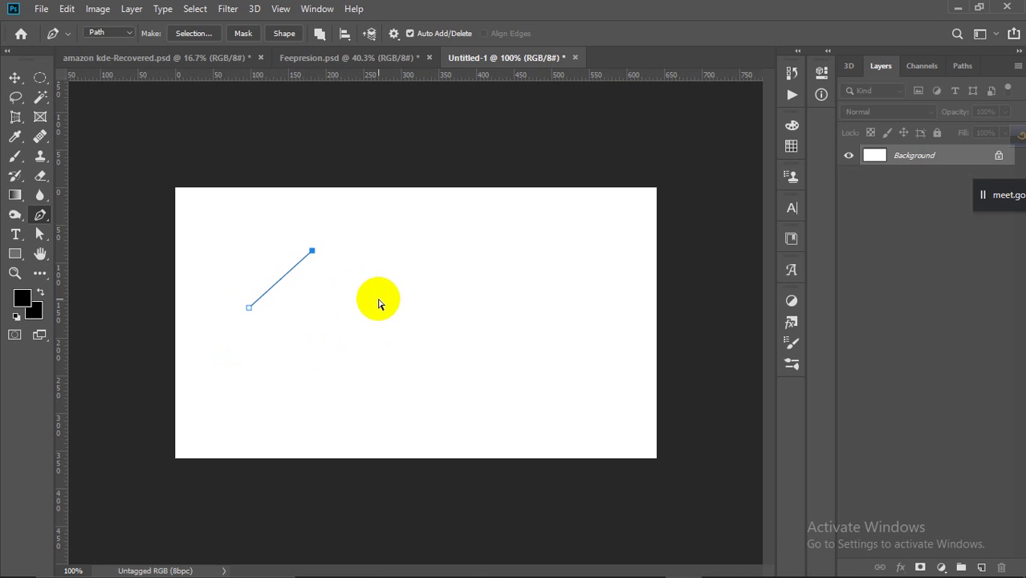
key("ctrl+z")
key("ctrl+z")
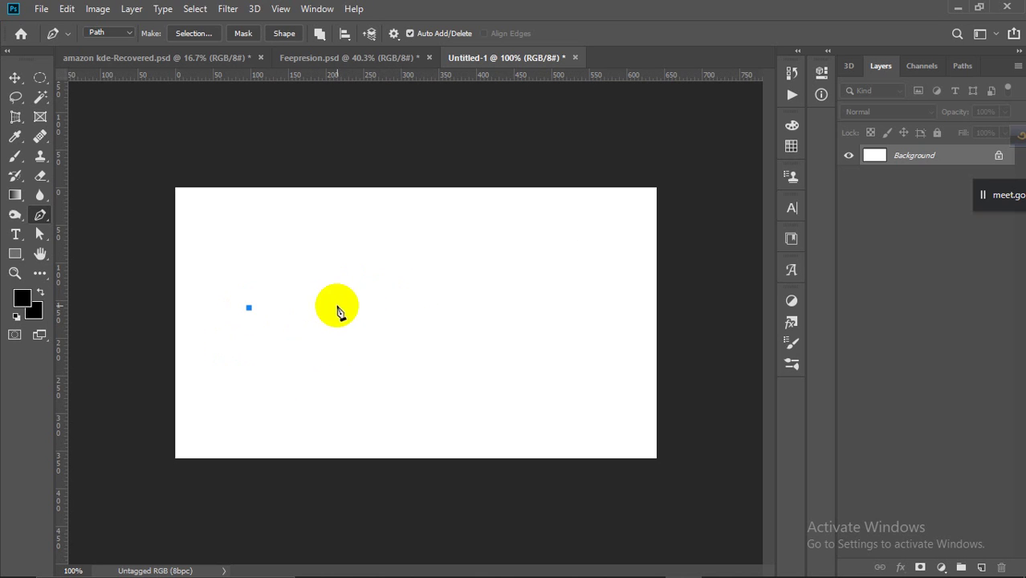
Add a curved segment about 155 px wide from the starting anchor, arching upward, with its direction handle pulled down to the right
left_click_drag(366, 305, 442, 385)
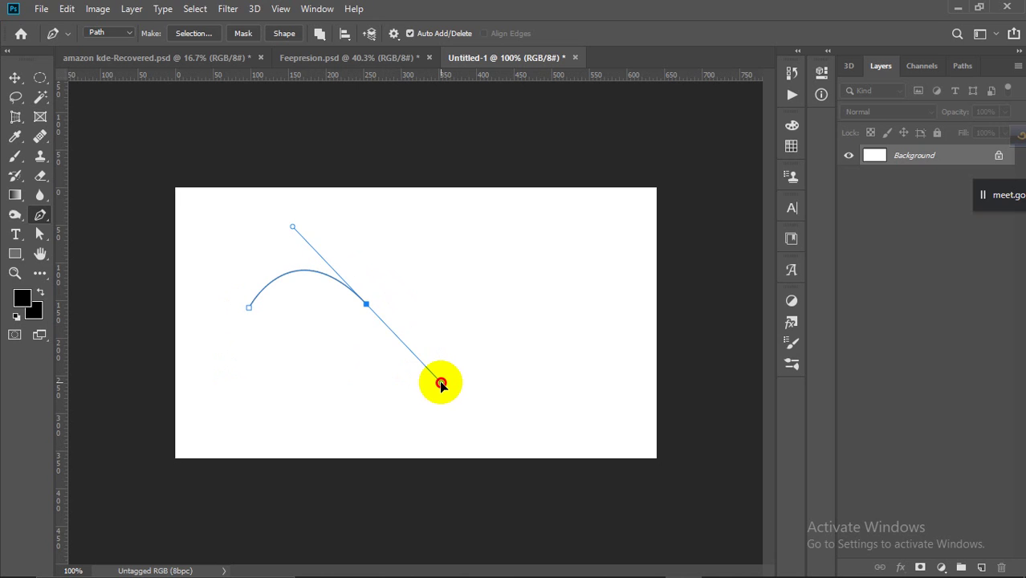
mouse_move(441, 385)
left_mouse_down()
mouse_move(481, 443)
mouse_move(436, 385)
left_mouse_up()
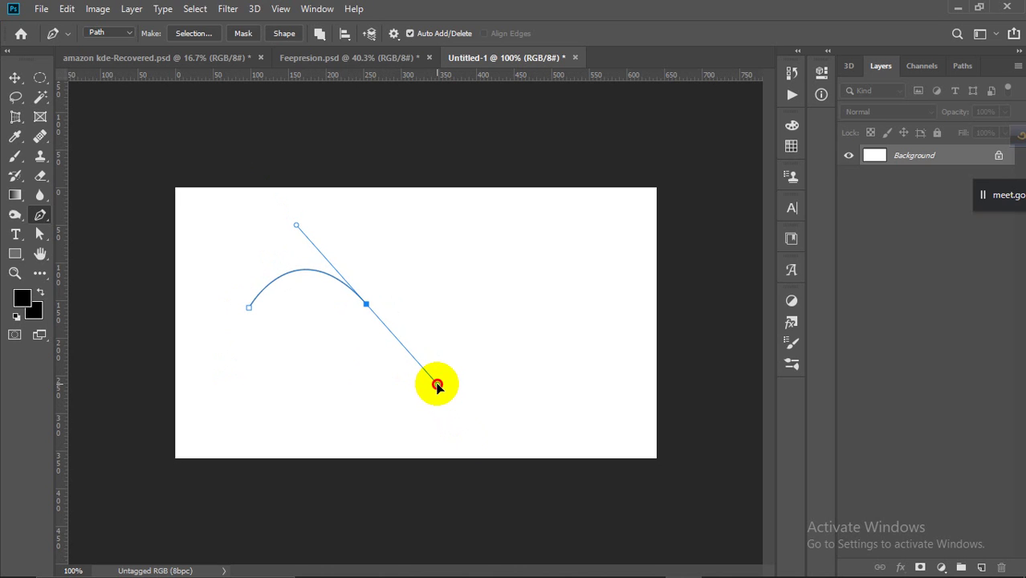
left_click_drag(437, 387, 437, 385)
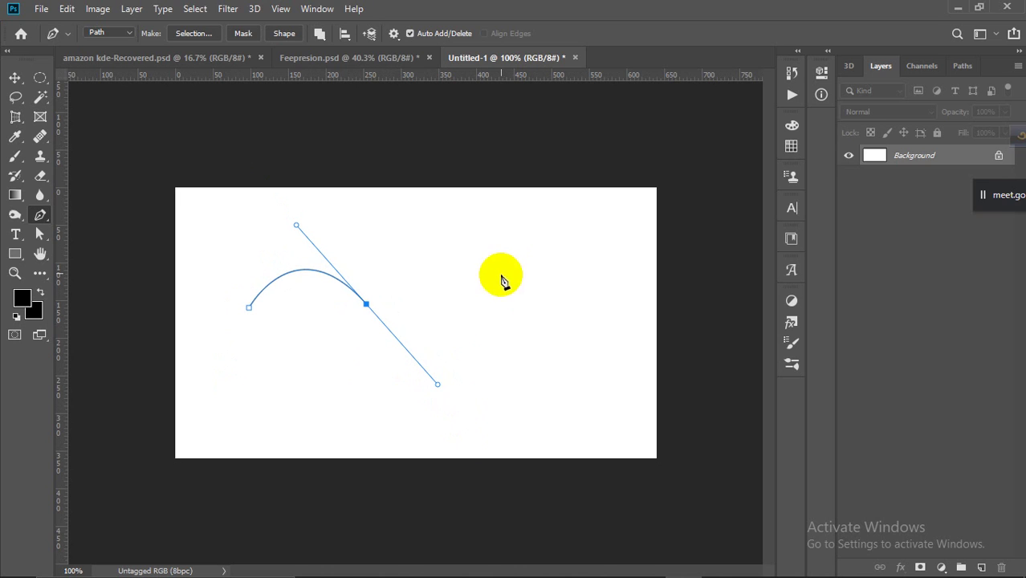
Extend the path with a downward-bowing curve about 150 px wide, then try one more curved segment beyond it and undo that segment
left_click_drag(480, 311, 482, 284)
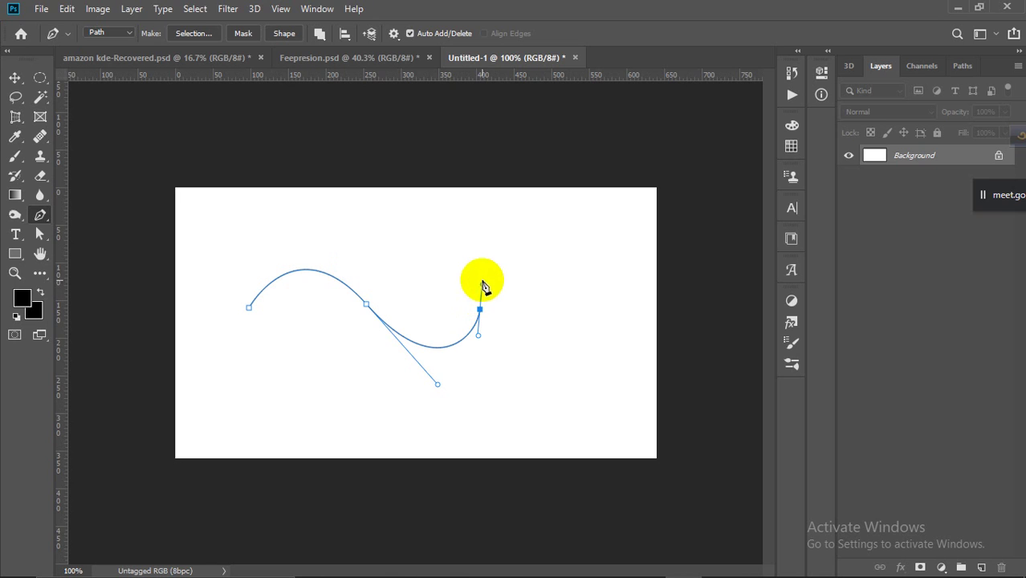
left_click(480, 309)
left_click(569, 311)
left_click_drag(569, 311, 571, 273)
key("ctrl+z")
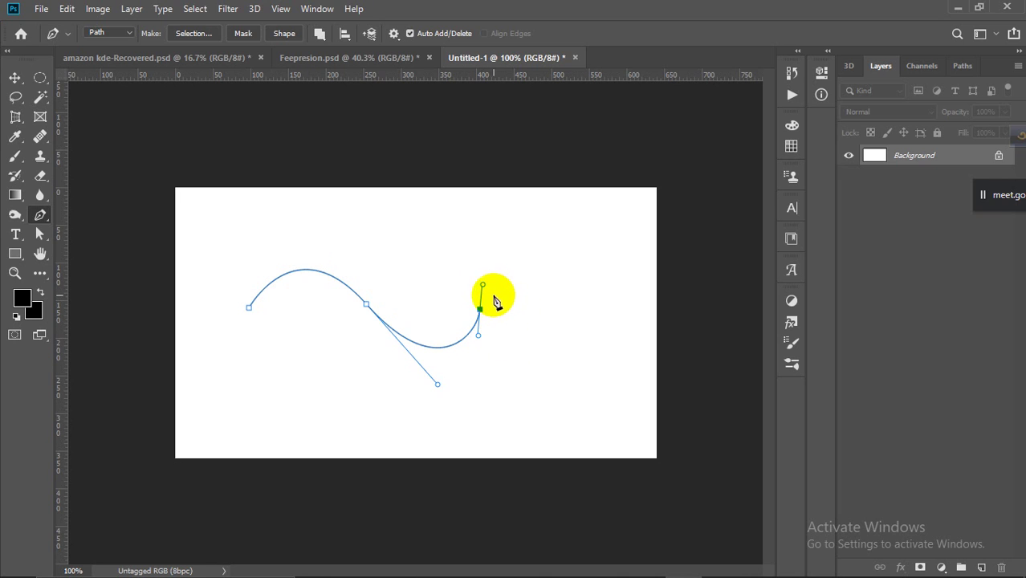
Point the last anchor's handle downward, add a U-shaped curve about 115 px wide and a short vertical segment, and undo back to the arch
left_click_drag(488, 293, 478, 376)
left_click_drag(566, 312, 567, 268)
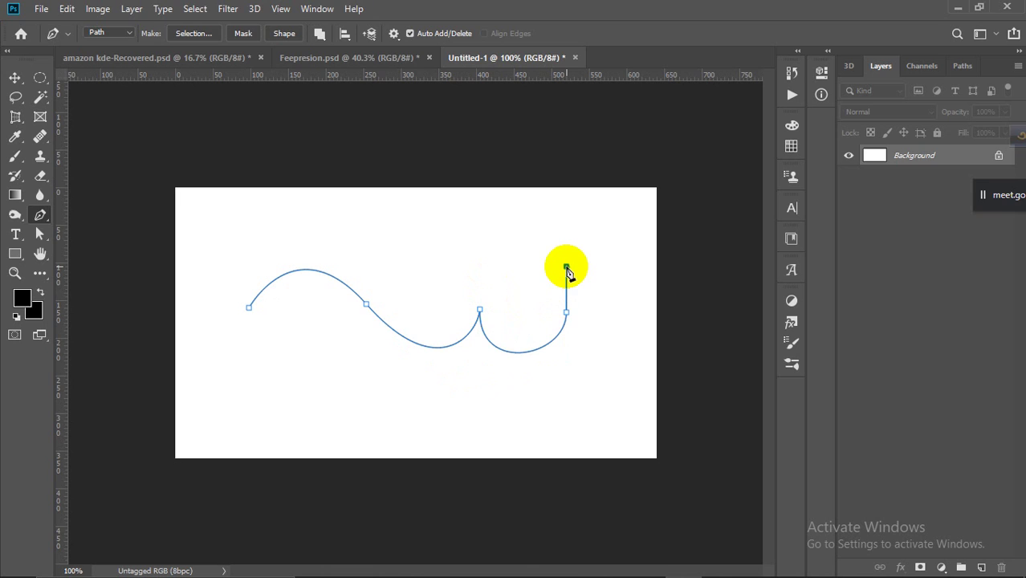
left_click_drag(566, 269, 567, 267)
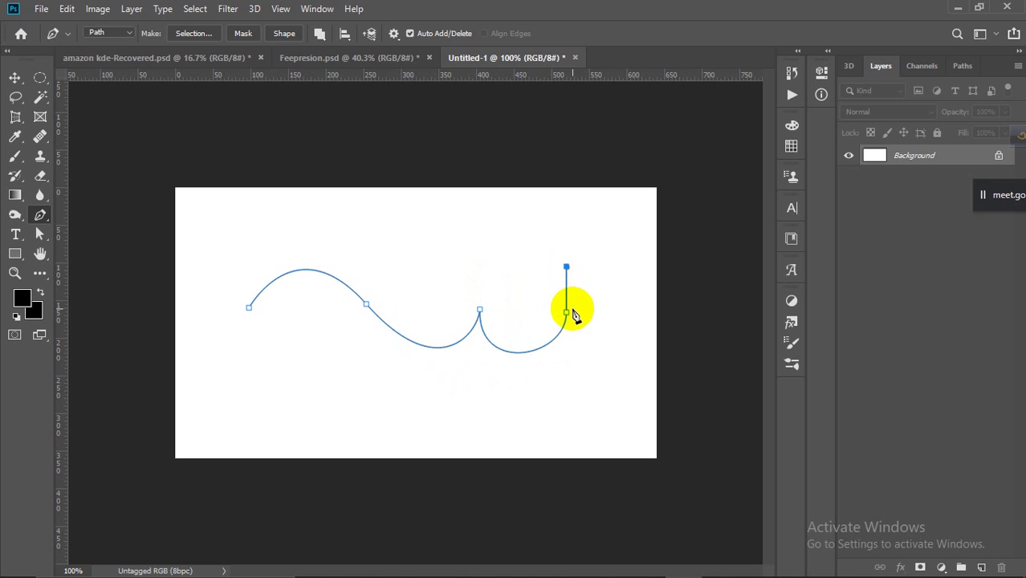
key("ctrl+z")
key("ctrl+z")
key("ctrl+z")
key("ctrl+z")
key("ctrl+z")
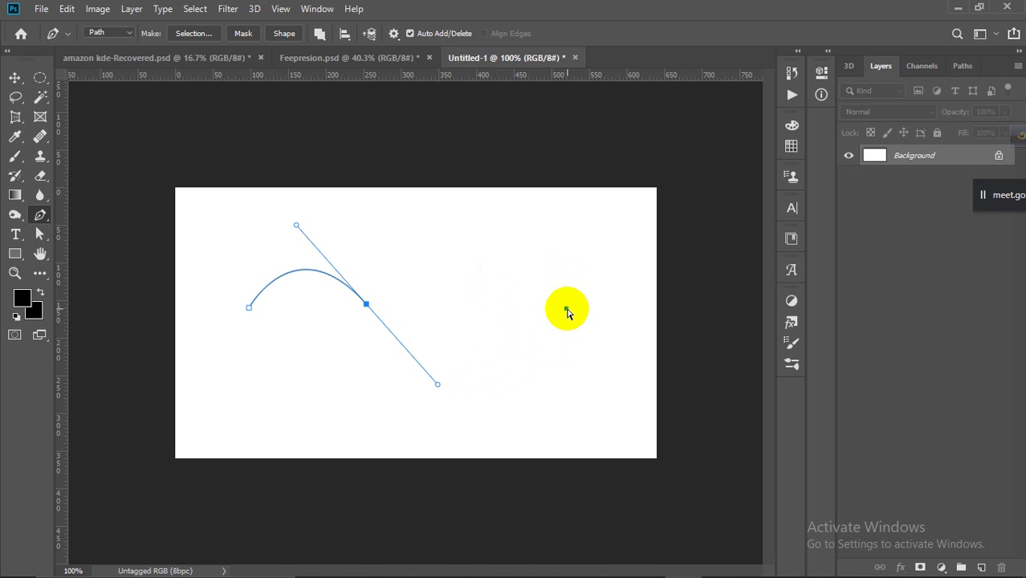
Draw a new arch about 195 px wide, level its outgoing handle, and add a horizontal straight segment about 170 px long
left_click(225, 310)
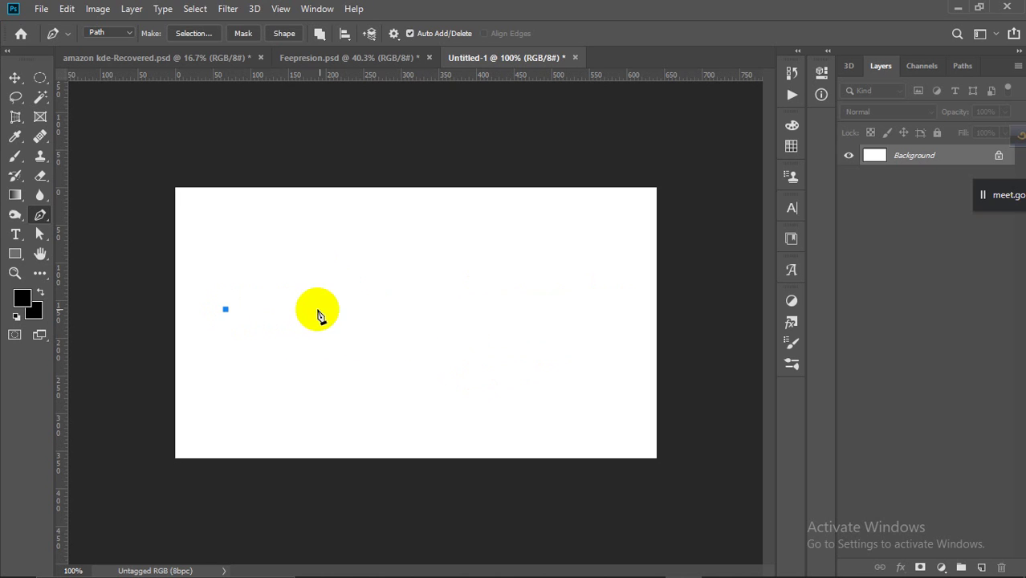
left_click_drag(371, 309, 433, 326)
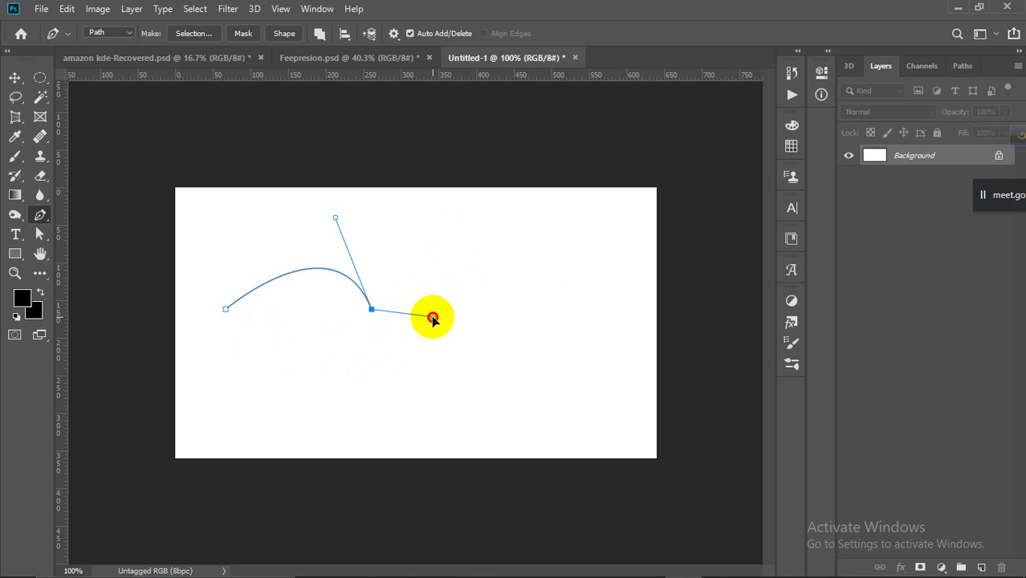
mouse_move(434, 314)
left_mouse_down()
mouse_move(459, 279)
mouse_move(401, 240)
mouse_move(424, 301)
mouse_move(357, 373)
mouse_move(306, 314)
mouse_move(442, 308)
mouse_move(436, 301)
mouse_move(434, 311)
left_mouse_up()
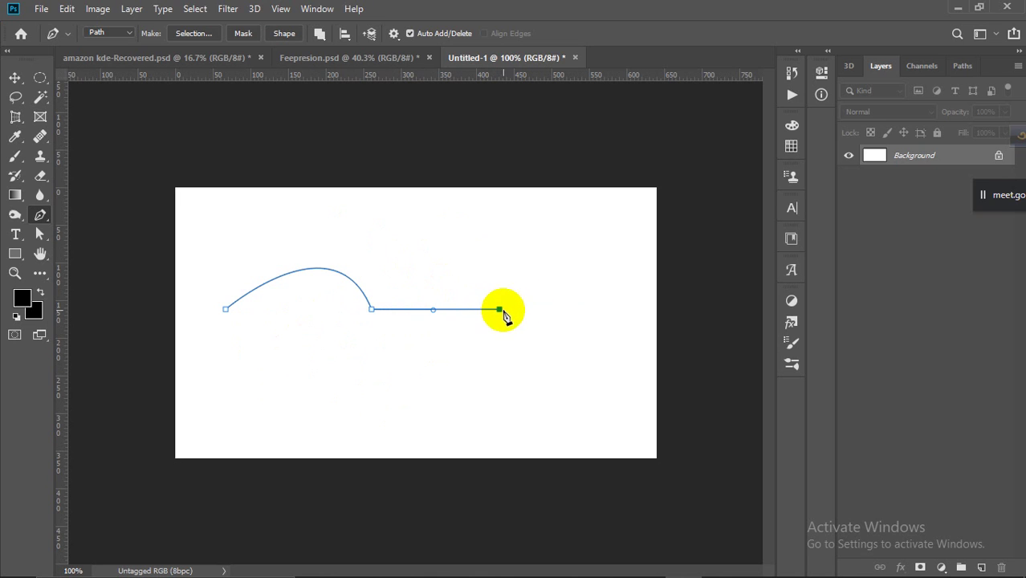
Loop the path around with two curved segments and close it along the lower side back to the starting anchor
left_click_drag(605, 311, 570, 394)
left_click_drag(453, 367, 442, 359)
left_click(310, 332)
left_click(242, 324)
left_click(226, 309)
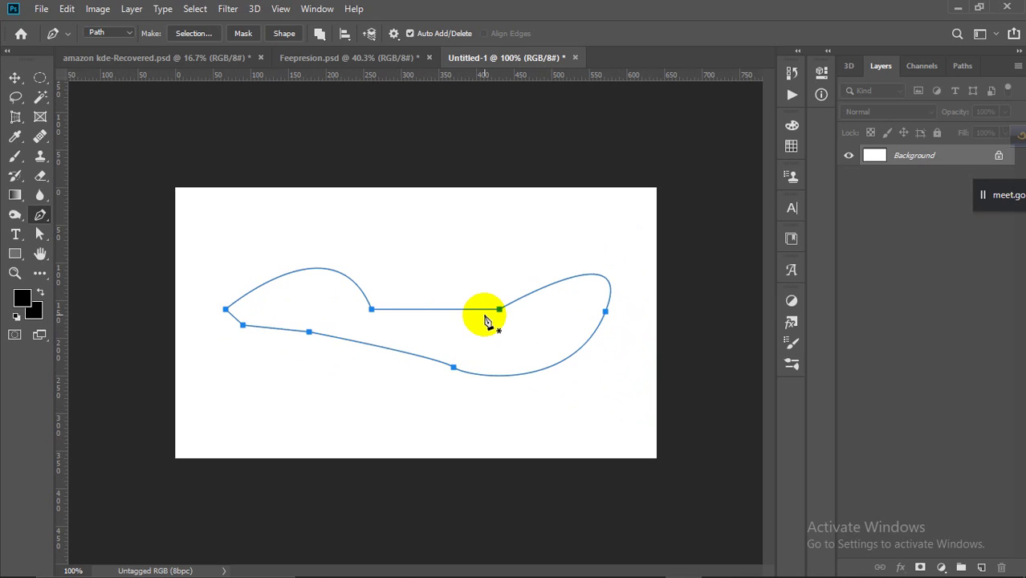
Undo the entire closed path to clear the canvas
key("ctrl+z")
key("ctrl+z")
key("ctrl+z")
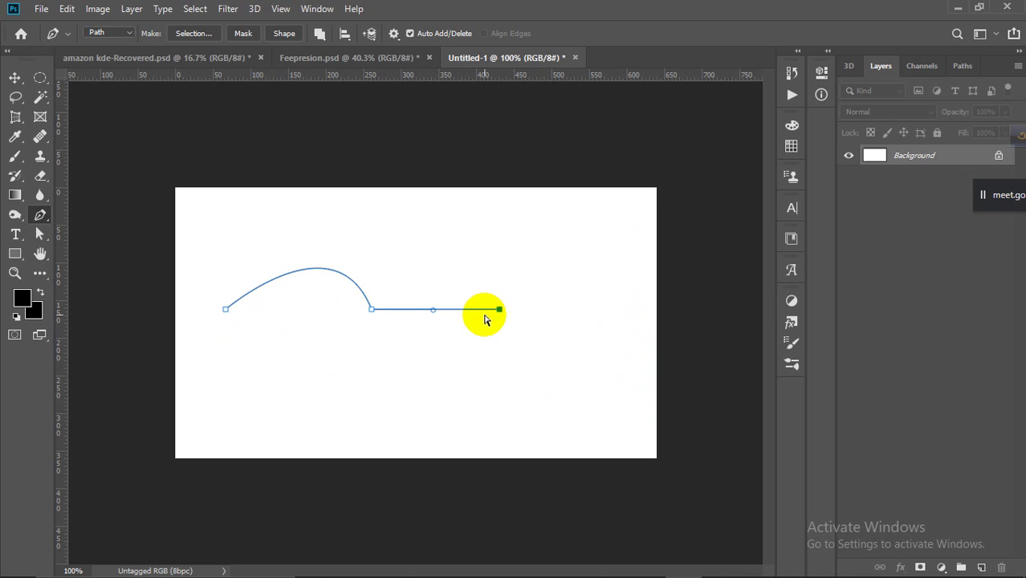
key("ctrl+z")
key("ctrl+z")
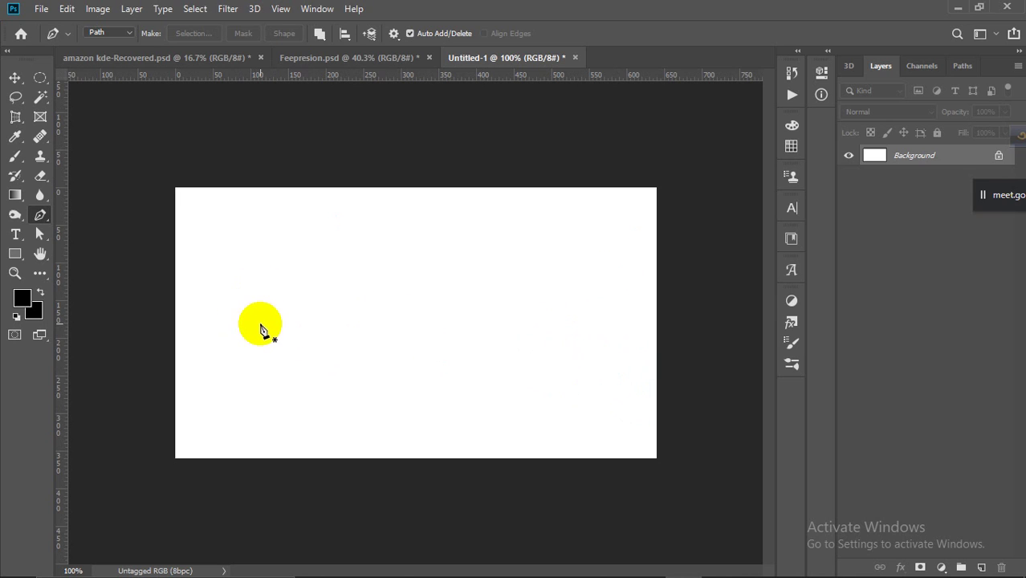
Draw a wave-shaped path using vertical handles, with an arch about 200 px wide and a dip about 190 px wide, and undo it
left_click_drag(267, 320, 268, 236)
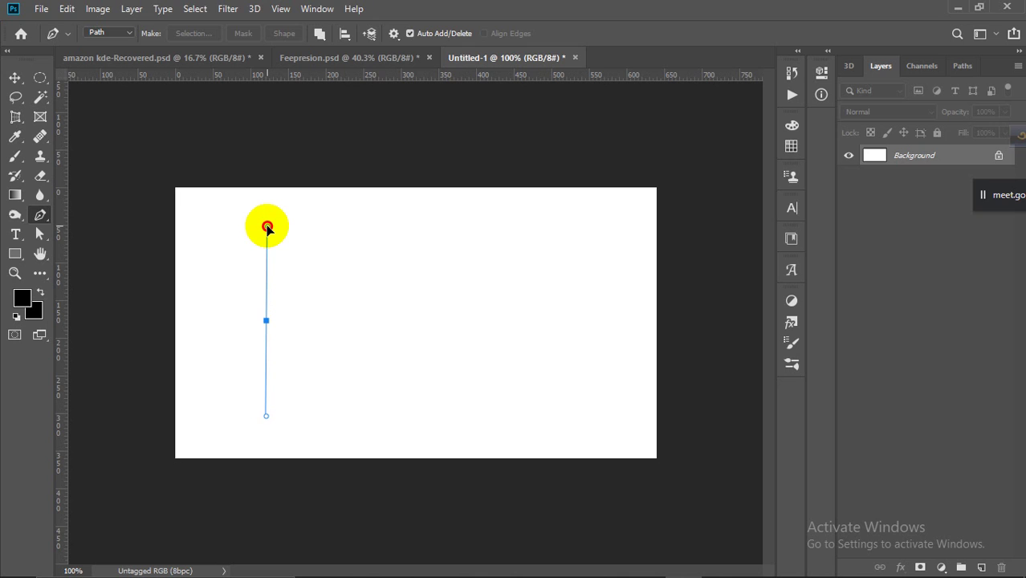
mouse_move(268, 229)
left_mouse_down()
mouse_move(268, 317)
mouse_move(268, 219)
left_mouse_up()
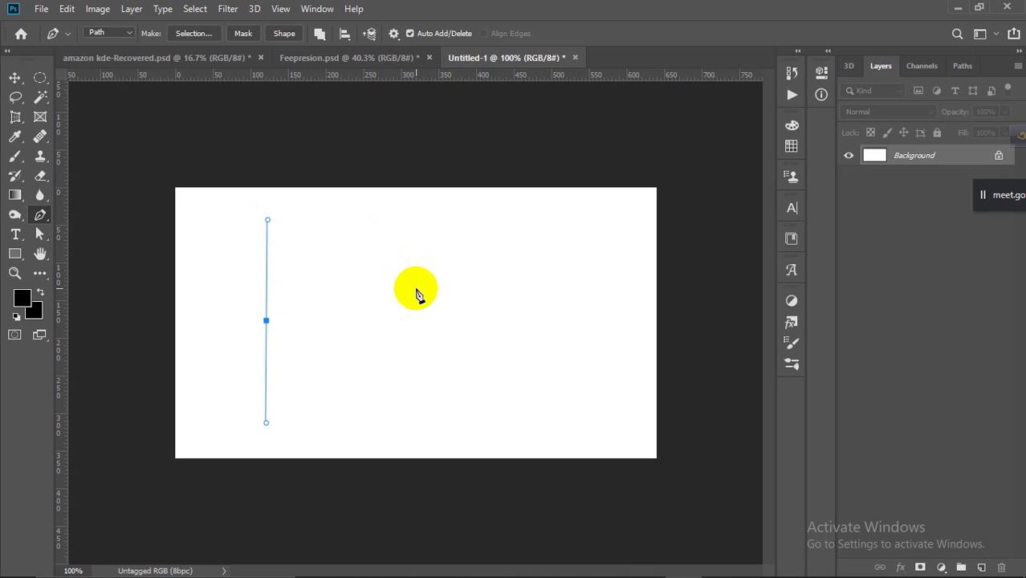
left_click_drag(419, 320, 419, 458)
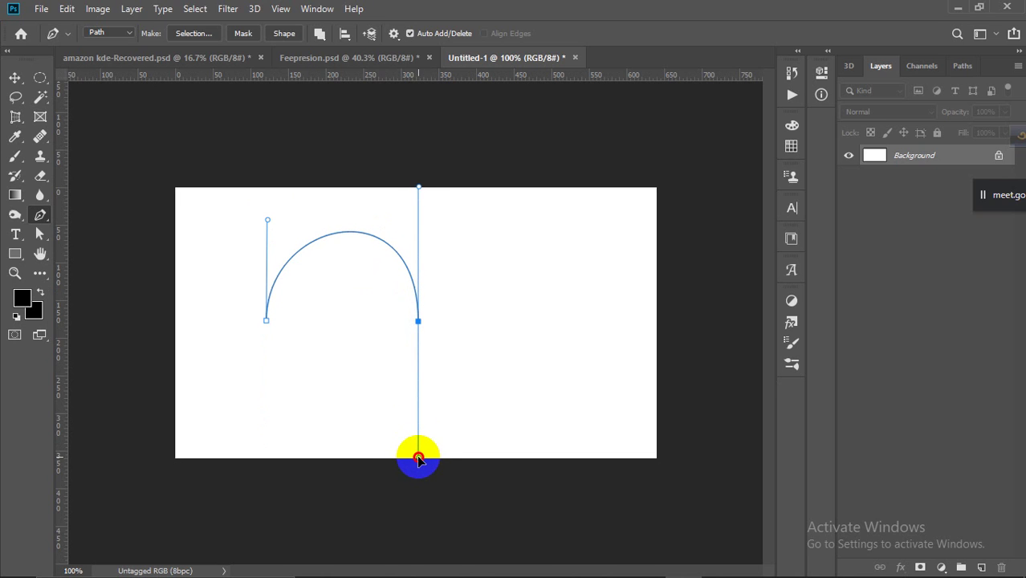
left_click_drag(562, 321, 565, 210)
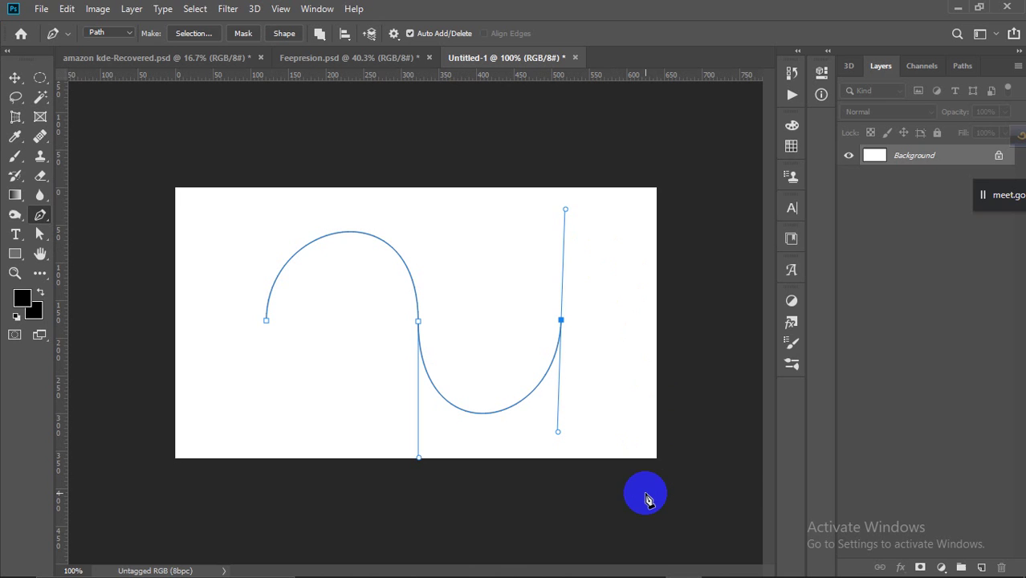
mouse_move(674, 569)
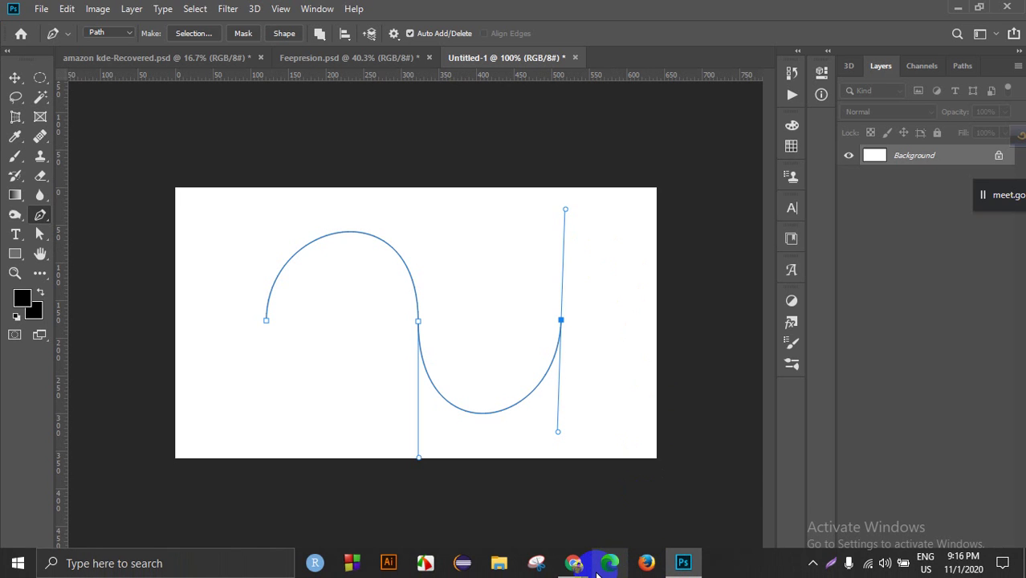
mouse_move(574, 566)
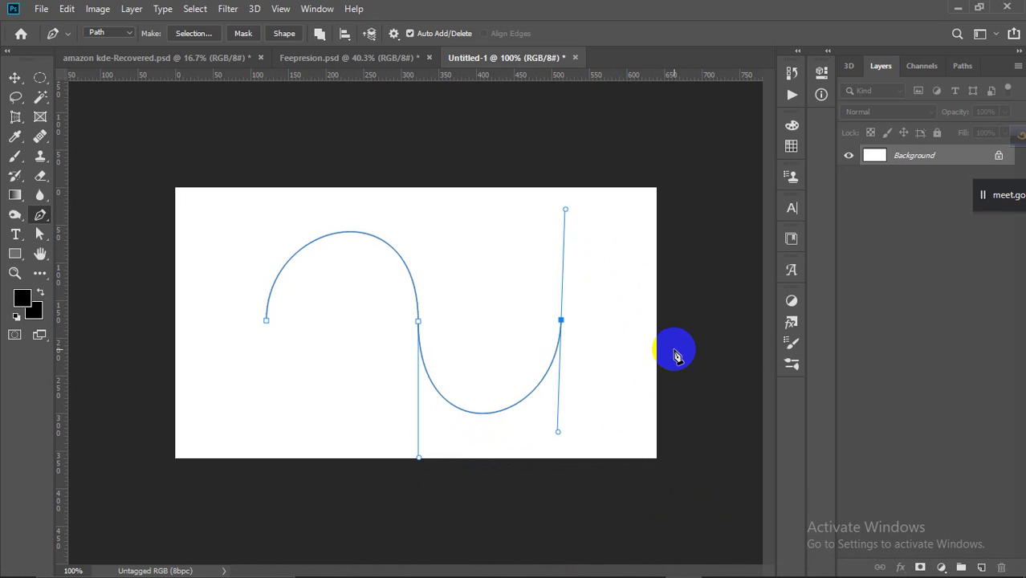
key("ctrl+z")
key("ctrl+z")
key("ctrl+z")
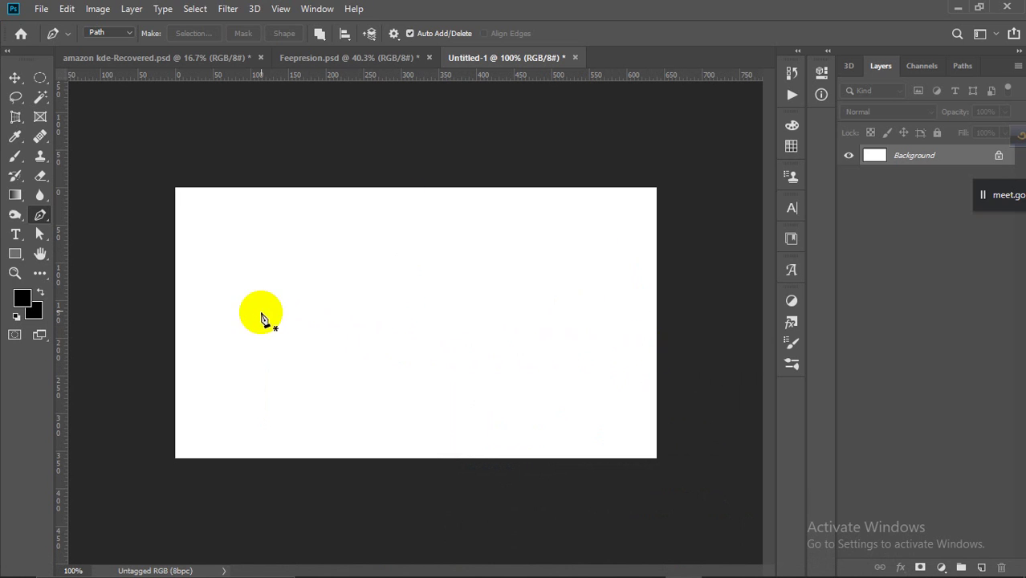
Draw the wave path again with an arch about 180 px wide and a dip about 195 px wide, and undo it
left_click_drag(251, 313, 252, 190)
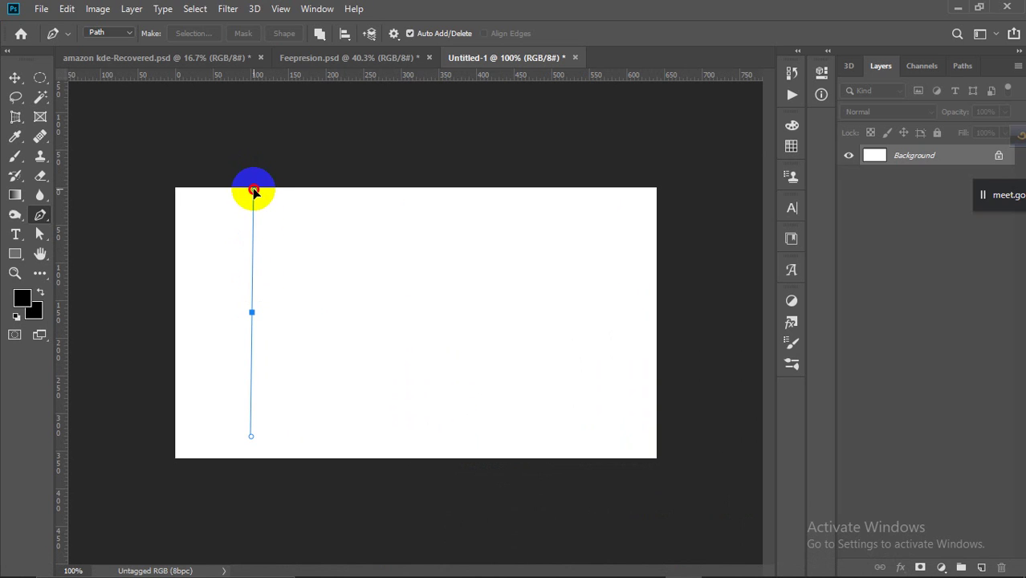
left_click_drag(252, 193, 254, 191)
left_click_drag(388, 318, 391, 418)
left_click_drag(534, 317, 533, 208)
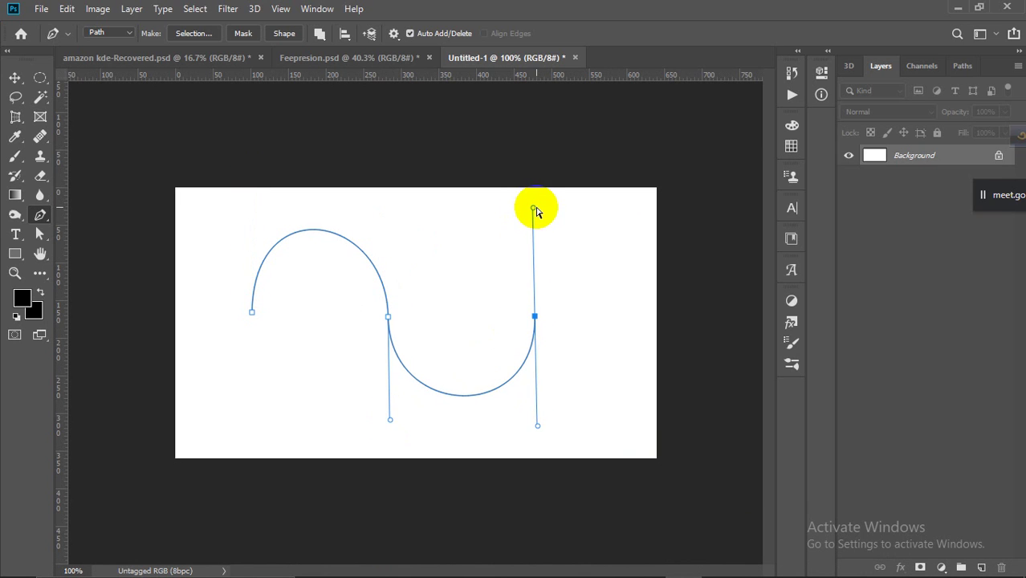
key("ctrl+z")
key("ctrl+z")
key("ctrl+z")
Draw a closed oval path about 145 px wide and 180 px tall from four curved anchors, and remove it
left_click_drag(265, 314, 270, 270)
key("ctrl+z")
left_click_drag(268, 315, 270, 268)
left_click_drag(333, 250, 368, 251)
left_click_drag(378, 317, 374, 351)
left_click_drag(318, 386, 281, 366)
left_click(268, 314)
left_click_drag(270, 315, 268, 305)
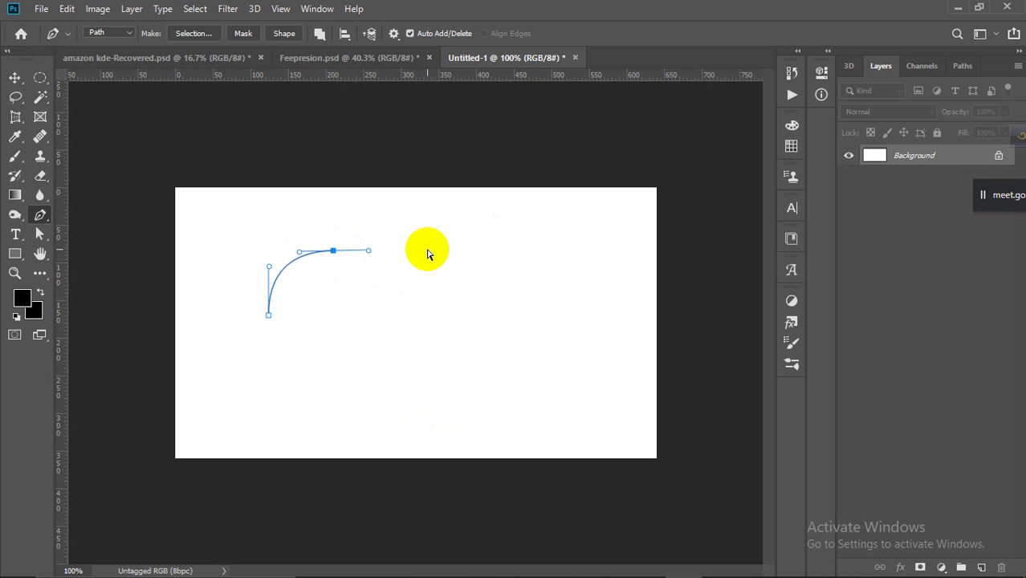
key("Escape")
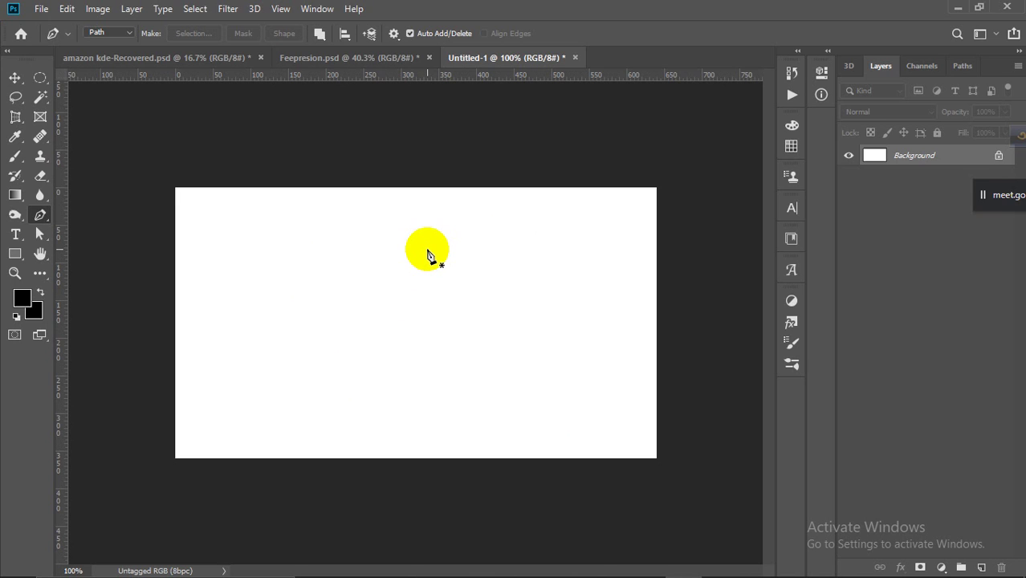
Switch to the Feepresion.psd document and examine the outline of the standing man up close
left_click(116, 51)
left_click(356, 60)
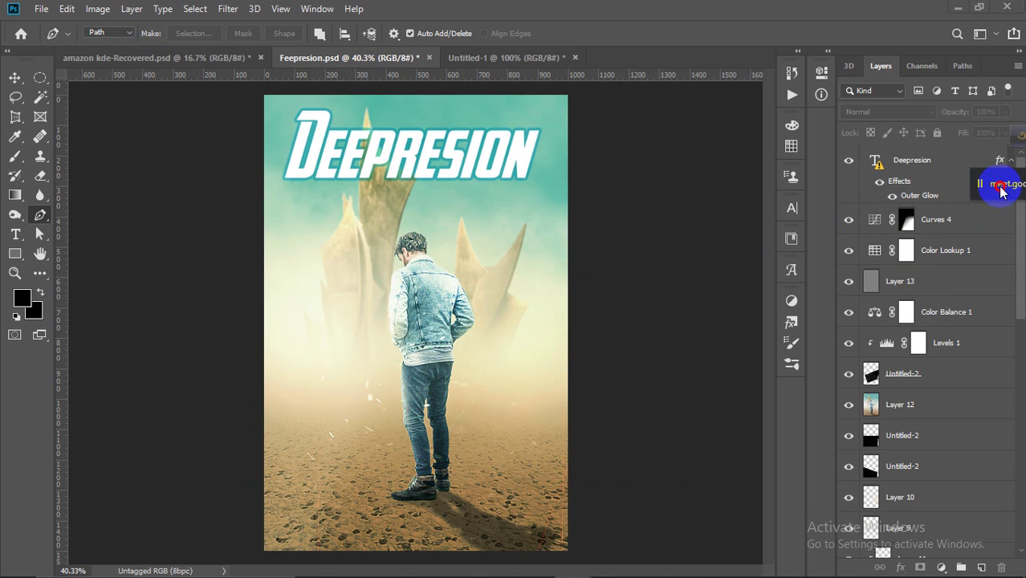
left_click_drag(1002, 190, 958, 104)
scroll(468, 413, "up", 3)
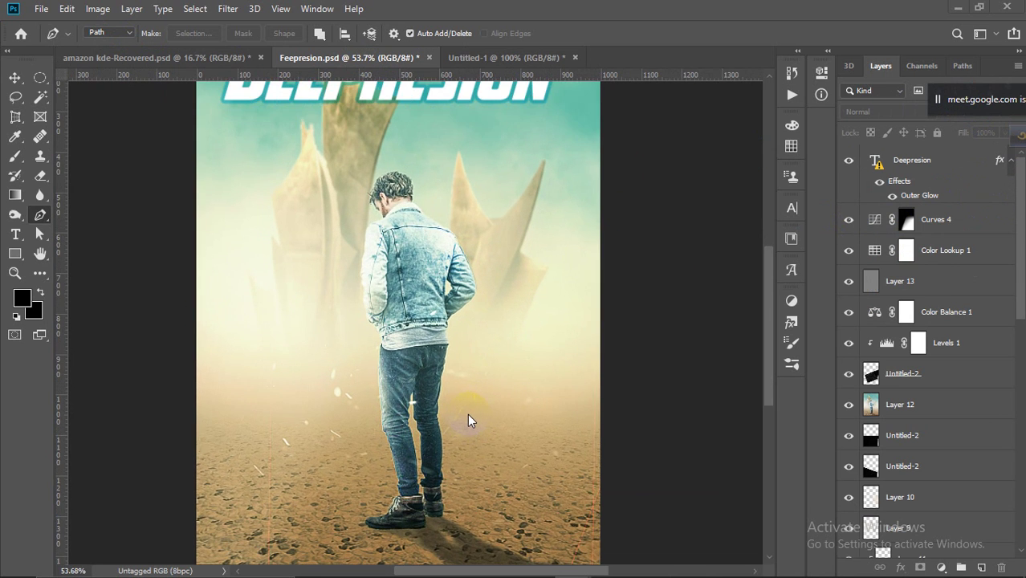
scroll(467, 414, "down", 1)
scroll(464, 434, "up", 2)
scroll(462, 449, "up", 1)
scroll(461, 448, "down", 2)
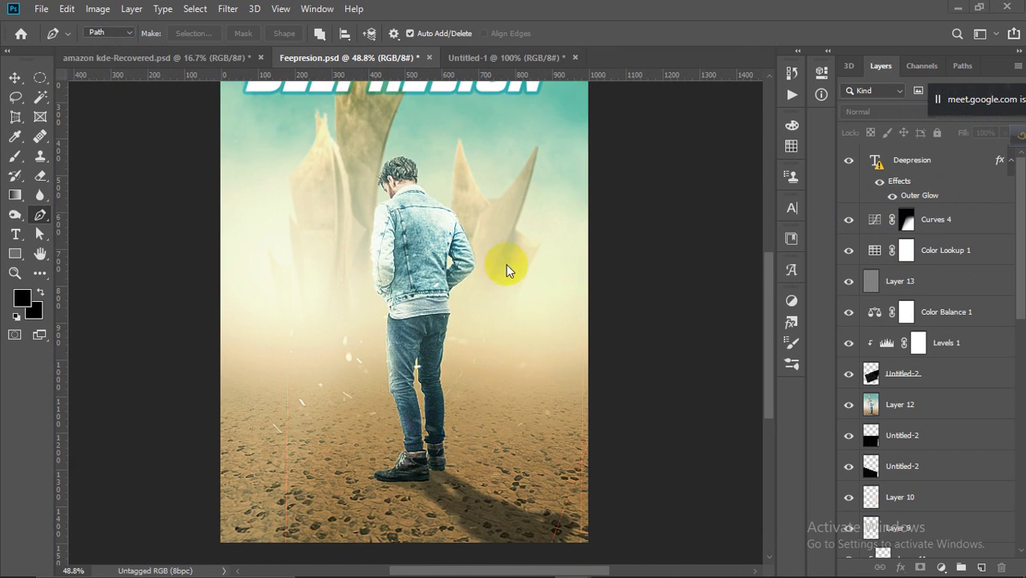
scroll(424, 229, "up", 1)
scroll(441, 279, "up", 1)
scroll(441, 280, "down", 1)
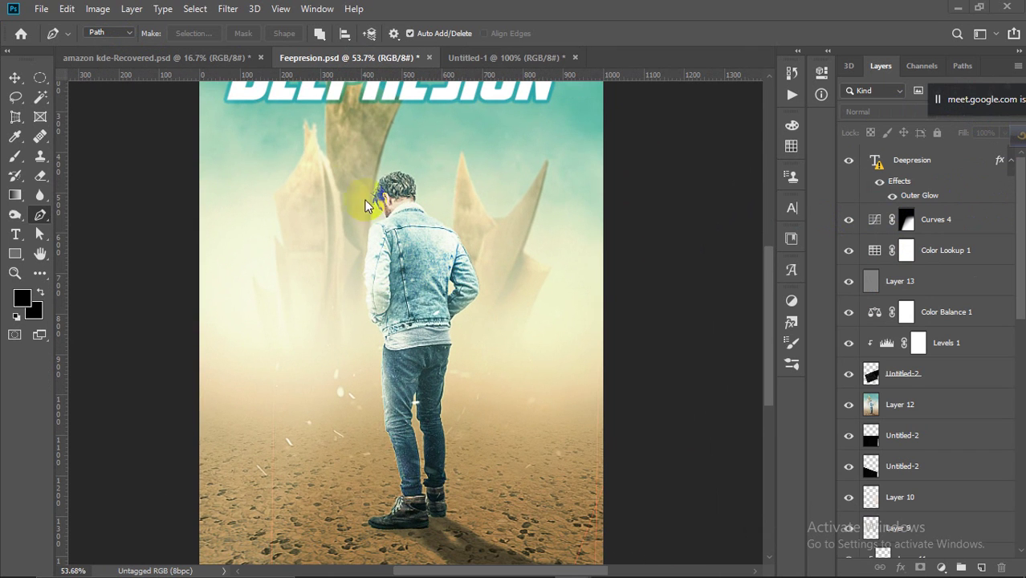
Make Layer 5 active and select the man from jacket to shoes with the Quick Selection tool
left_click(40, 98)
left_click(97, 89)
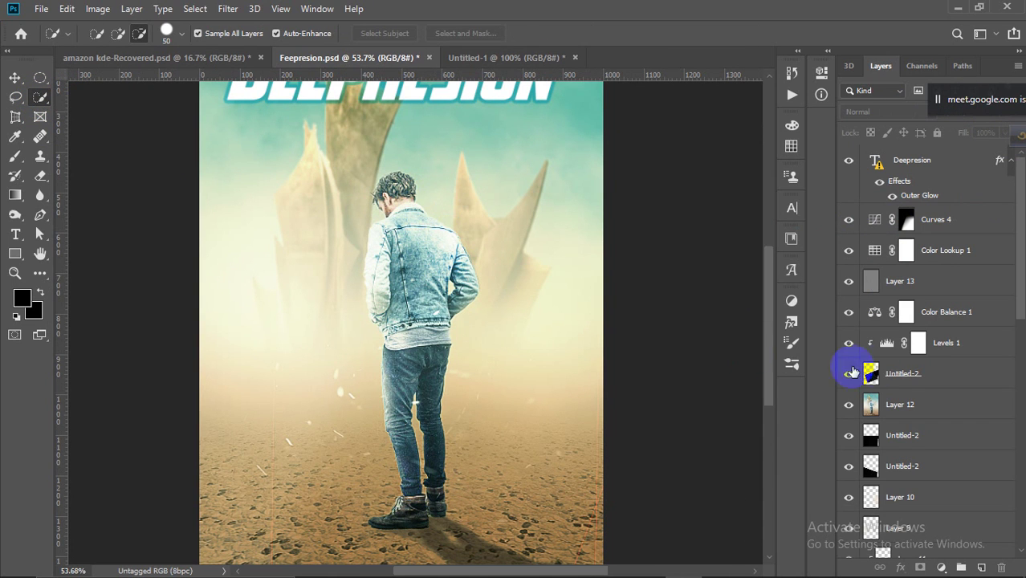
scroll(889, 349, "down", 4)
left_click(897, 450)
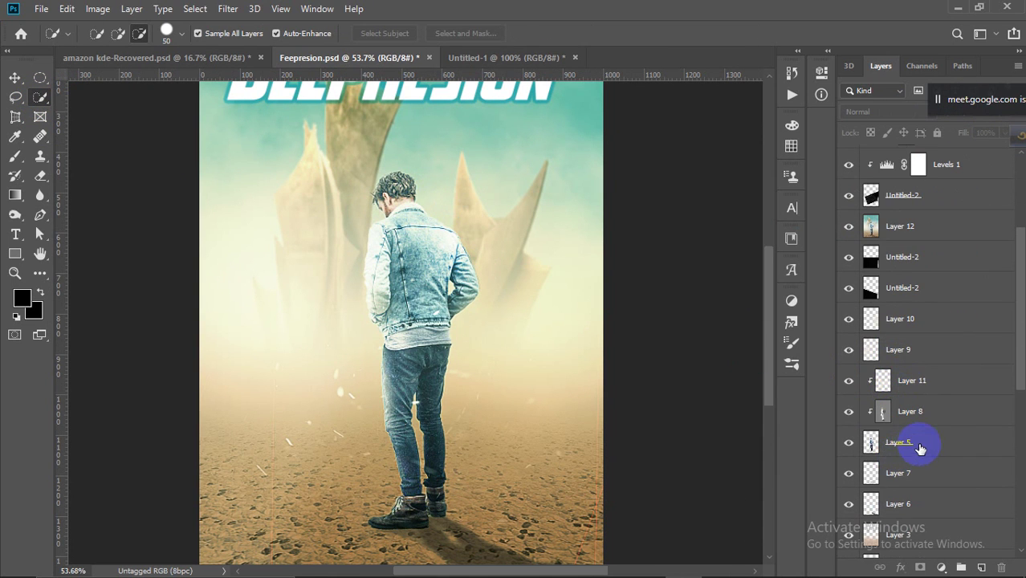
mouse_move(412, 245)
left_mouse_down()
mouse_move(404, 205)
mouse_move(431, 279)
mouse_move(397, 261)
mouse_move(386, 297)
mouse_move(406, 374)
mouse_move(423, 355)
mouse_move(400, 423)
mouse_move(407, 511)
left_mouse_up()
Refine the selection beside the man's lower leg and add his outer sleeve and head to it
left_click(118, 33)
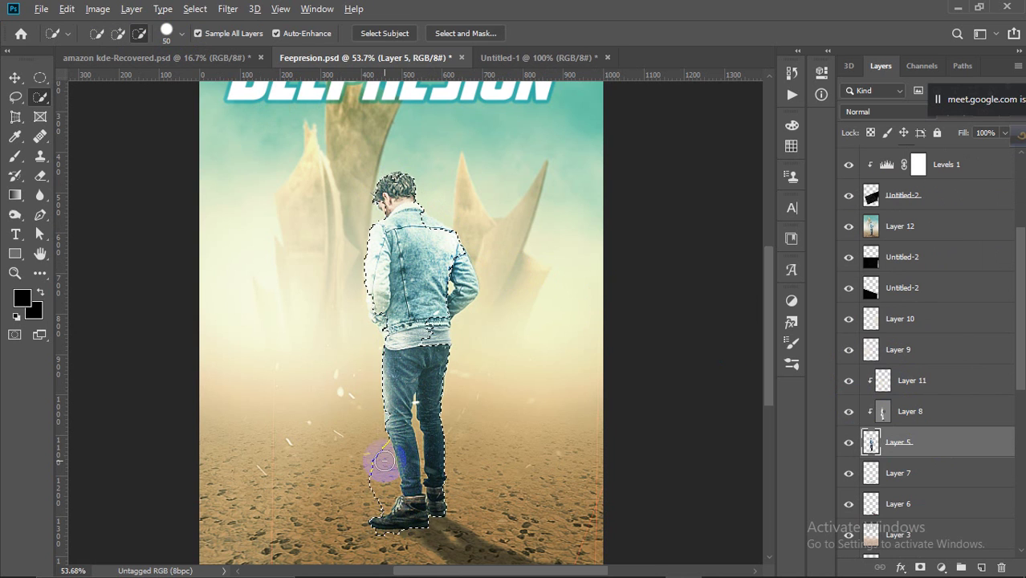
mouse_move(383, 462)
left_mouse_down()
mouse_move(380, 503)
mouse_move(390, 487)
mouse_move(384, 441)
left_mouse_up()
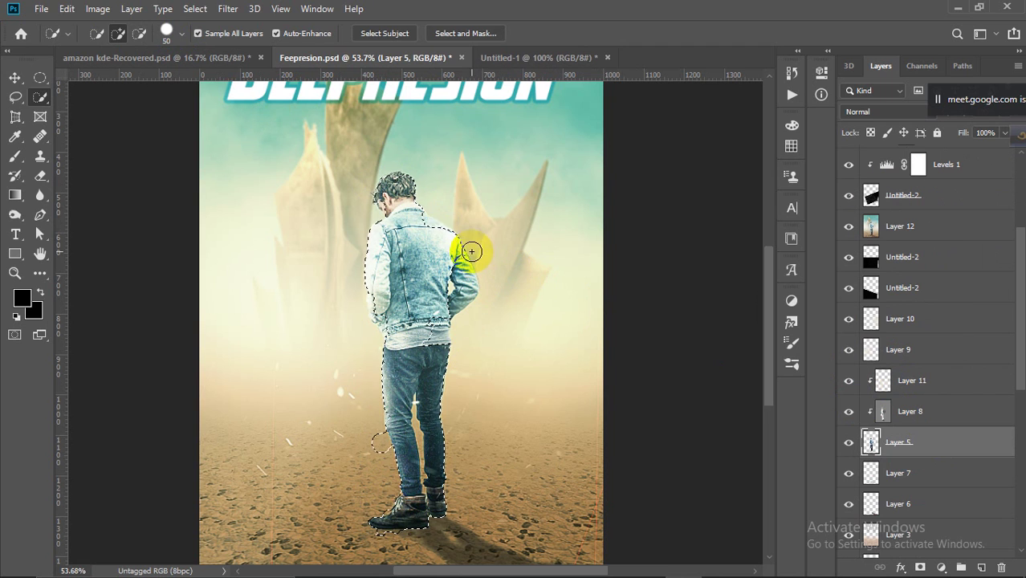
mouse_move(442, 238)
left_mouse_down()
mouse_move(465, 265)
mouse_move(457, 298)
mouse_move(465, 290)
mouse_move(397, 204)
mouse_move(391, 186)
mouse_move(402, 178)
left_mouse_up()
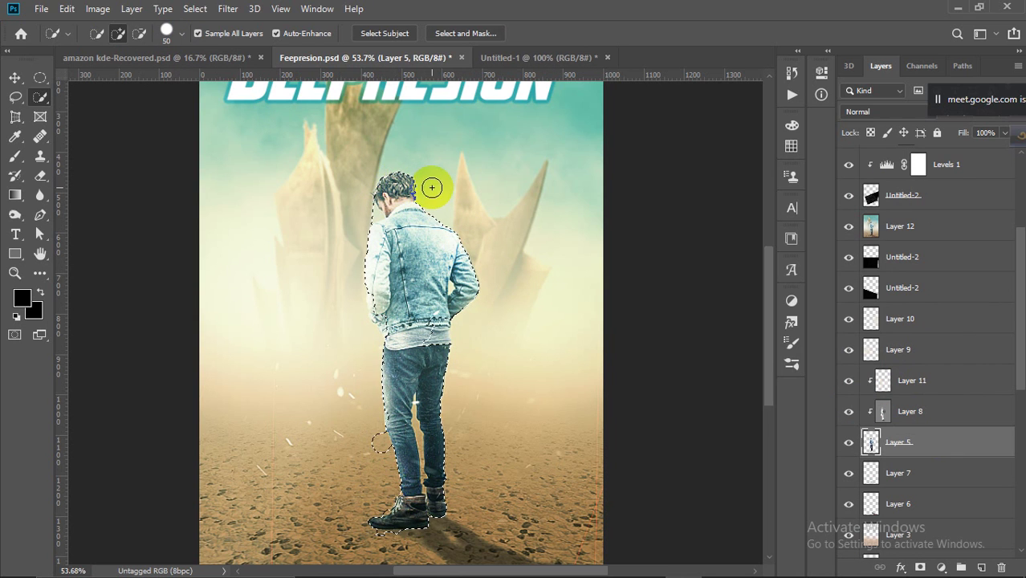
Switch to the Untitled-1 document and open 12.jpg from the H2RGR folder on the Desktop
left_click(522, 58)
left_click(41, 8)
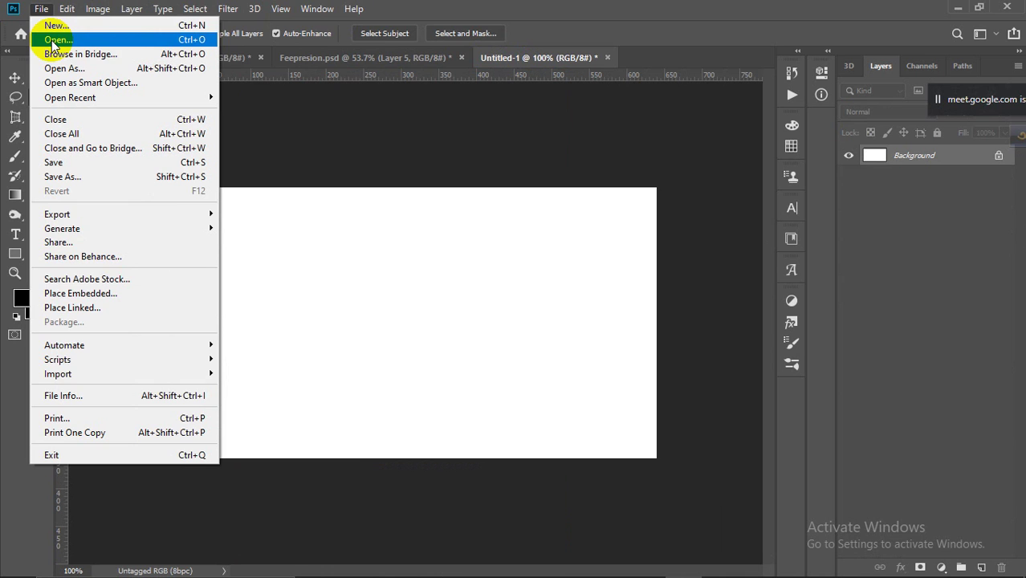
left_click(54, 45)
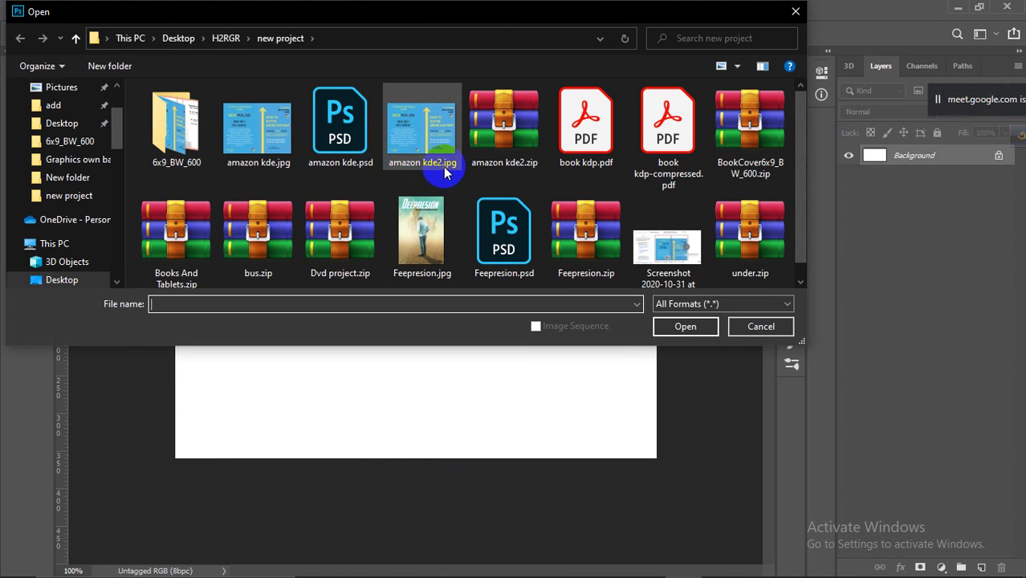
scroll(91, 131, "up", 2)
left_click(90, 124)
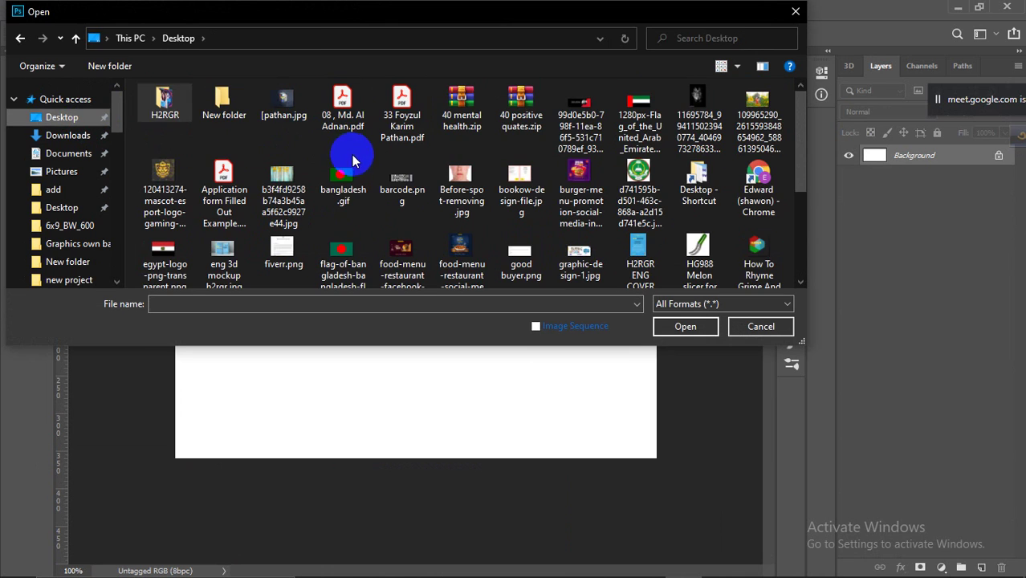
scroll(404, 180, "down", 1)
scroll(404, 180, "down", 2)
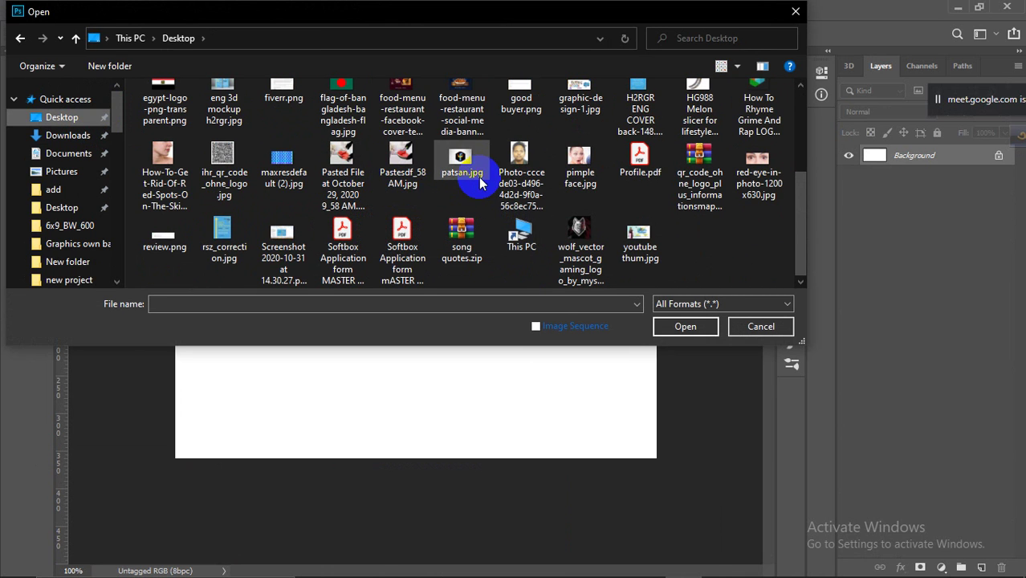
scroll(595, 143, "up", 2)
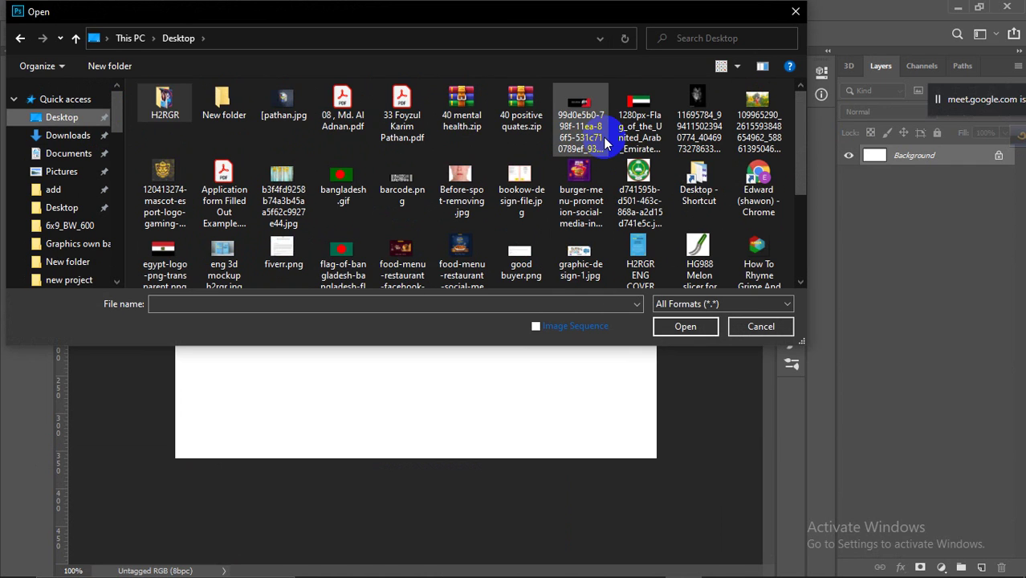
double_click(164, 102)
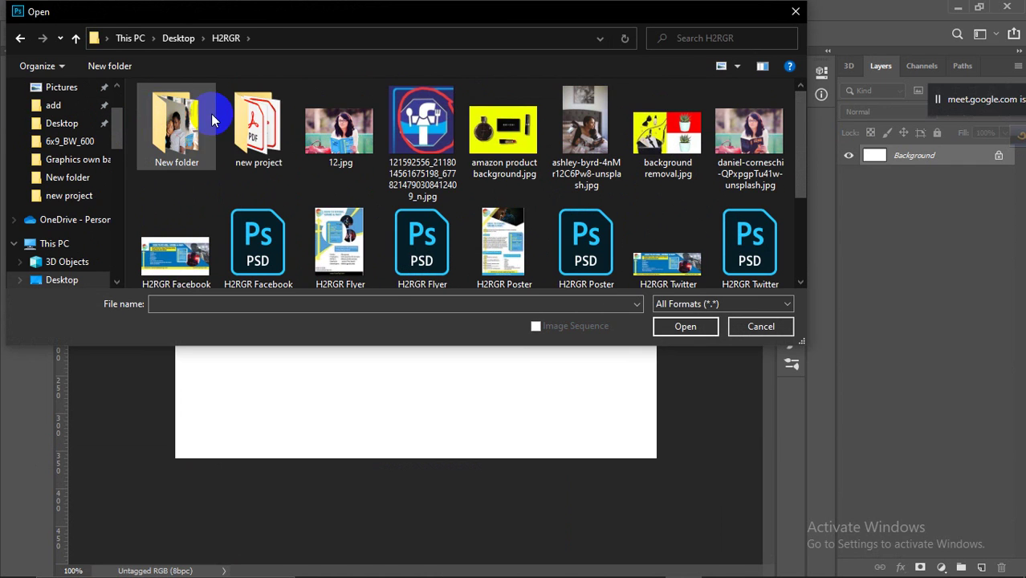
left_click(367, 158)
left_click(692, 326)
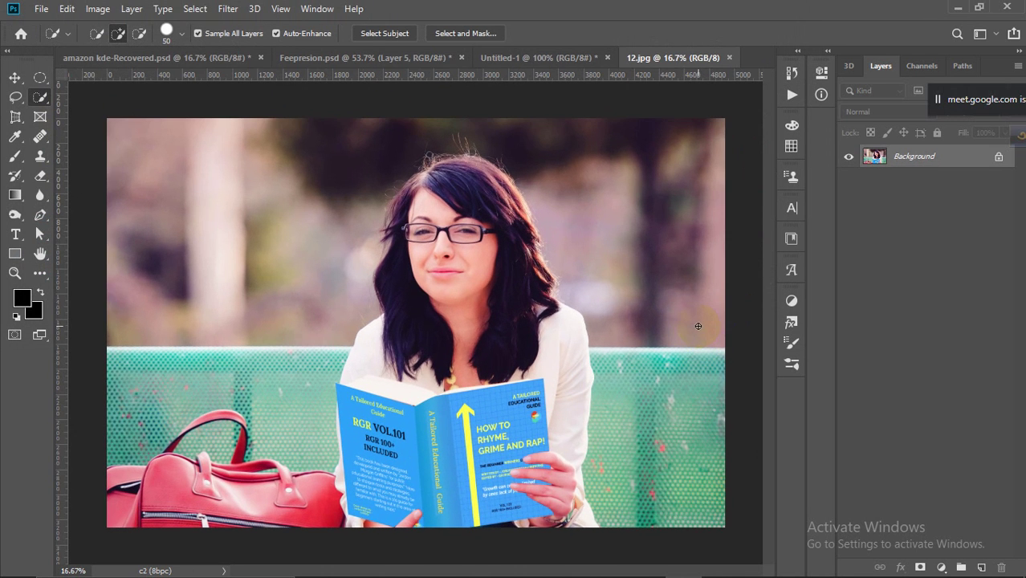
Select the woman and her book with the Quick Selection tool and isolate them on a new layer with the Background layer hidden
left_click(40, 97)
mouse_move(462, 217)
left_mouse_down()
mouse_move(447, 348)
mouse_move(445, 480)
mouse_move(391, 462)
mouse_move(379, 419)
mouse_move(365, 525)
mouse_move(348, 469)
mouse_move(344, 480)
mouse_move(365, 358)
mouse_move(340, 447)
mouse_move(528, 448)
mouse_move(555, 434)
mouse_move(546, 353)
mouse_move(560, 508)
mouse_move(567, 489)
mouse_move(507, 488)
mouse_move(509, 464)
mouse_move(515, 509)
mouse_move(495, 536)
left_mouse_up()
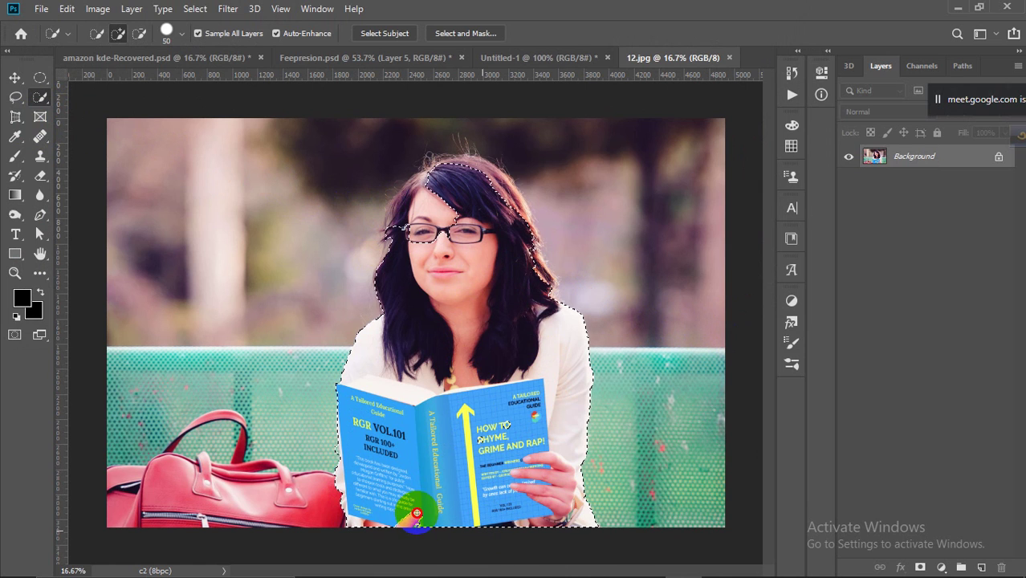
mouse_move(424, 257)
left_mouse_down()
mouse_move(413, 197)
mouse_move(404, 207)
mouse_move(449, 177)
left_mouse_up()
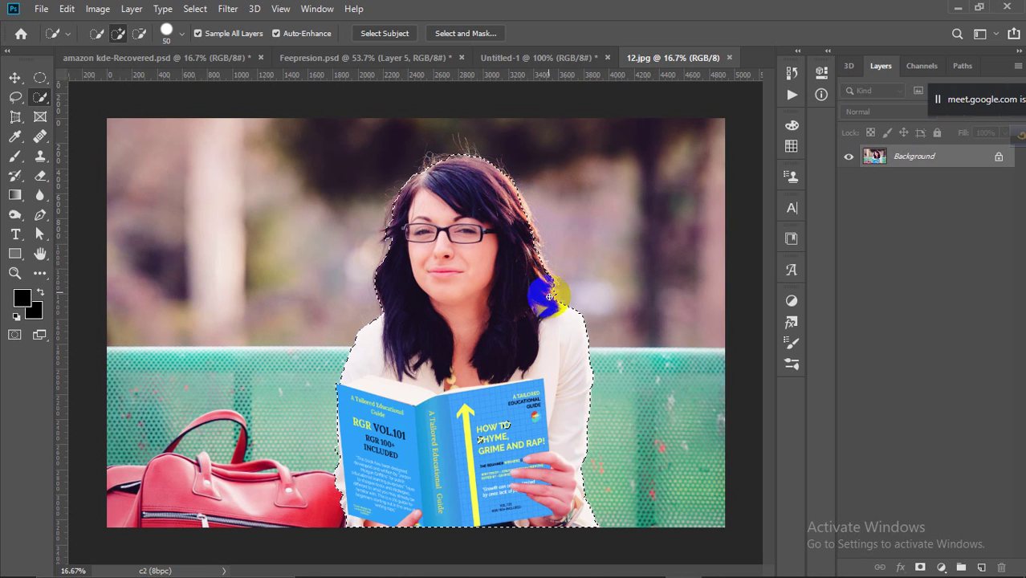
left_click_drag(550, 297, 579, 347)
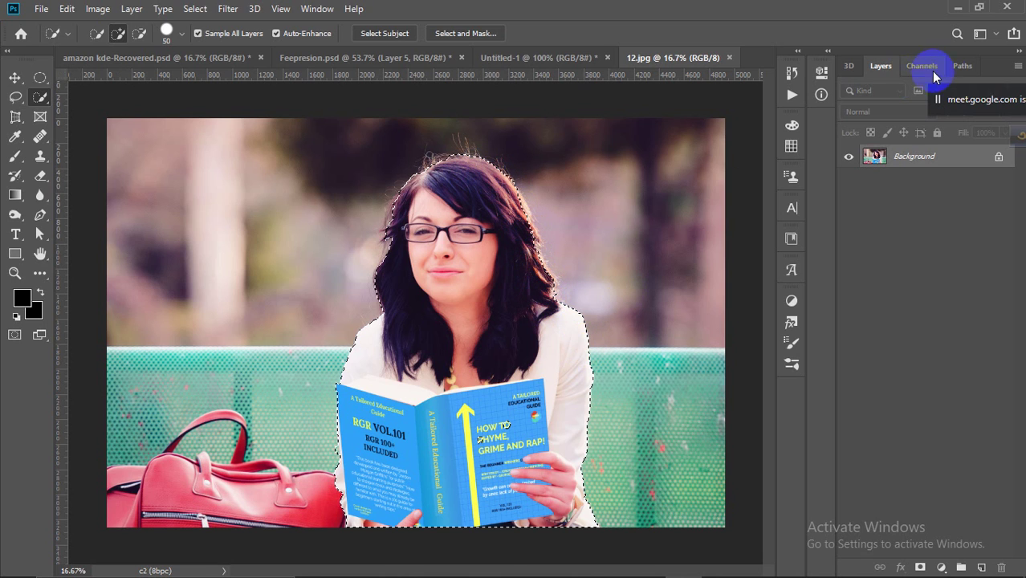
left_click(983, 567)
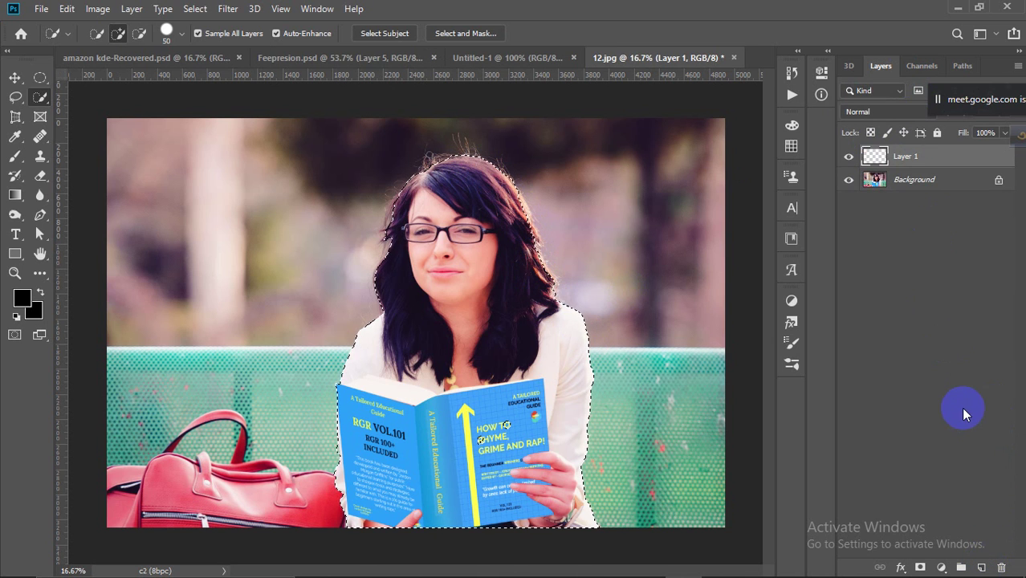
left_click(848, 179)
Examine the cutout's edges up close along both of the woman's shoulders and sleeves
scroll(620, 450, "up", 6)
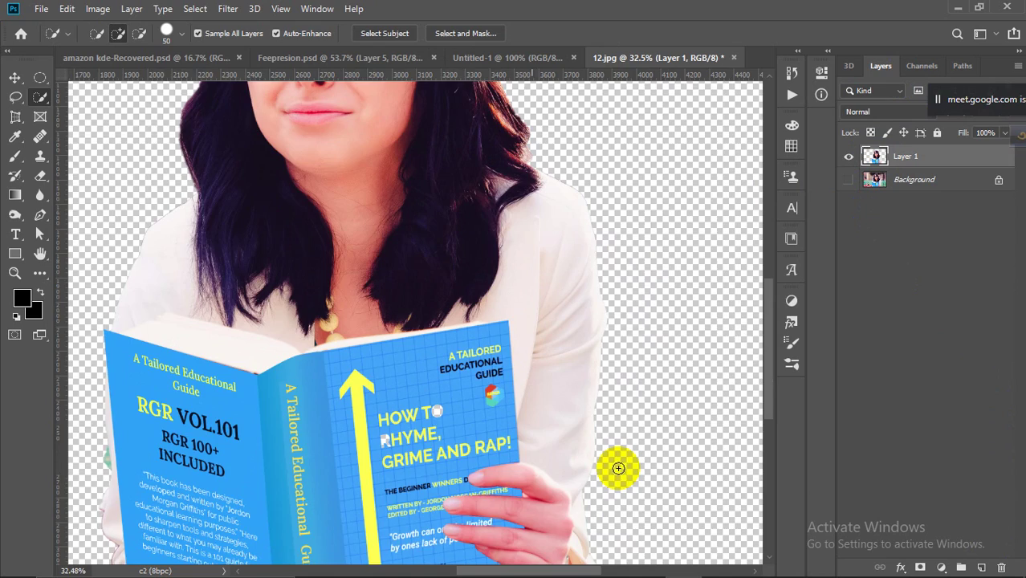
scroll(535, 197, "up", 4)
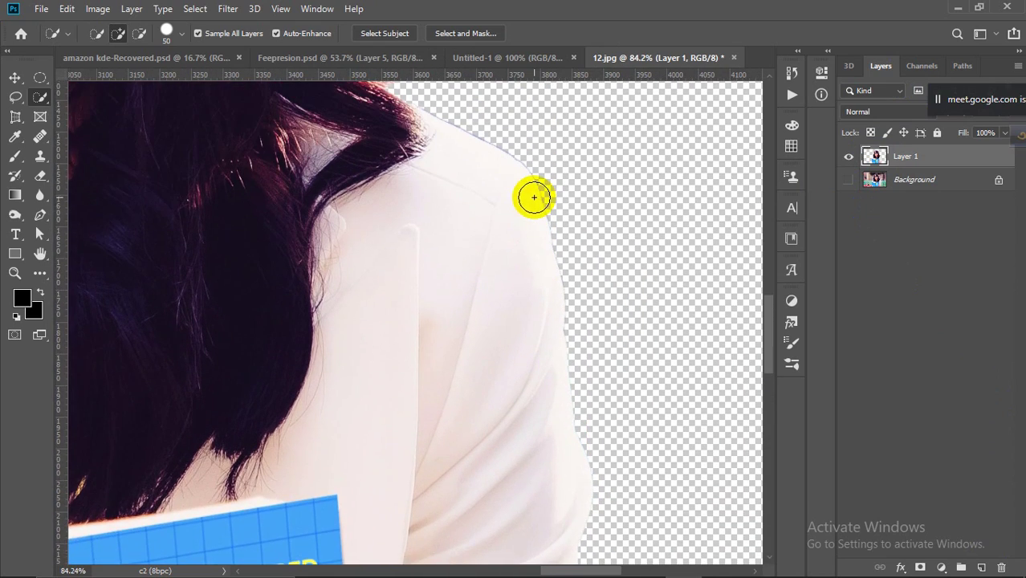
scroll(489, 202, "up", 4)
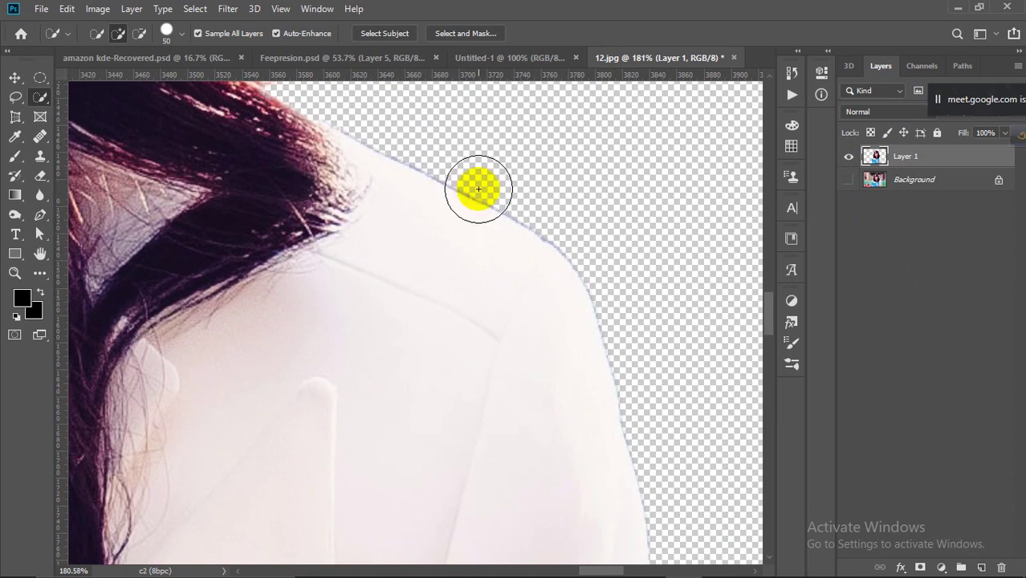
scroll(521, 214, "up", 3)
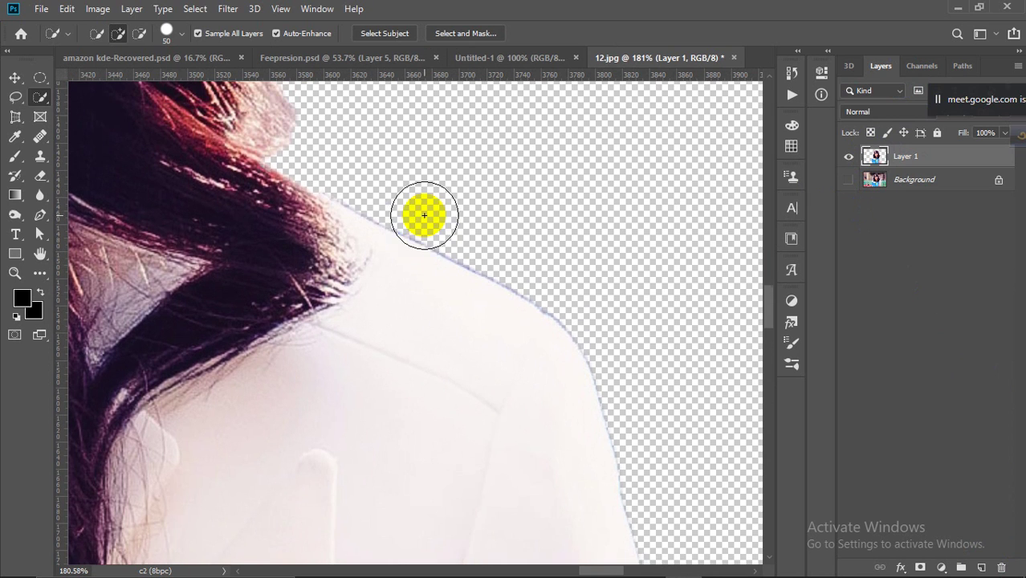
scroll(313, 215, "down", 3)
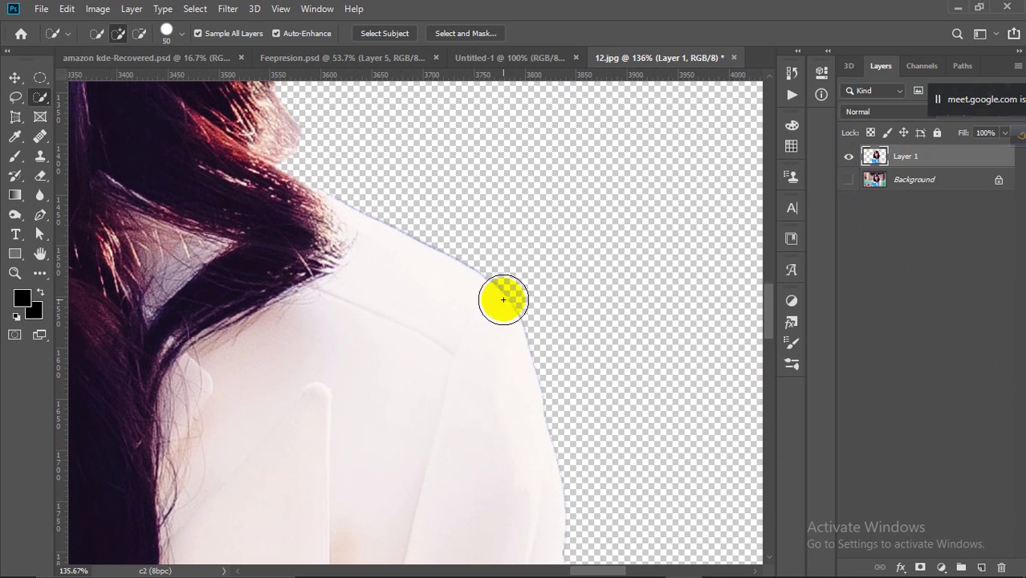
scroll(595, 375, "up", 2)
scroll(395, 180, "up", 1)
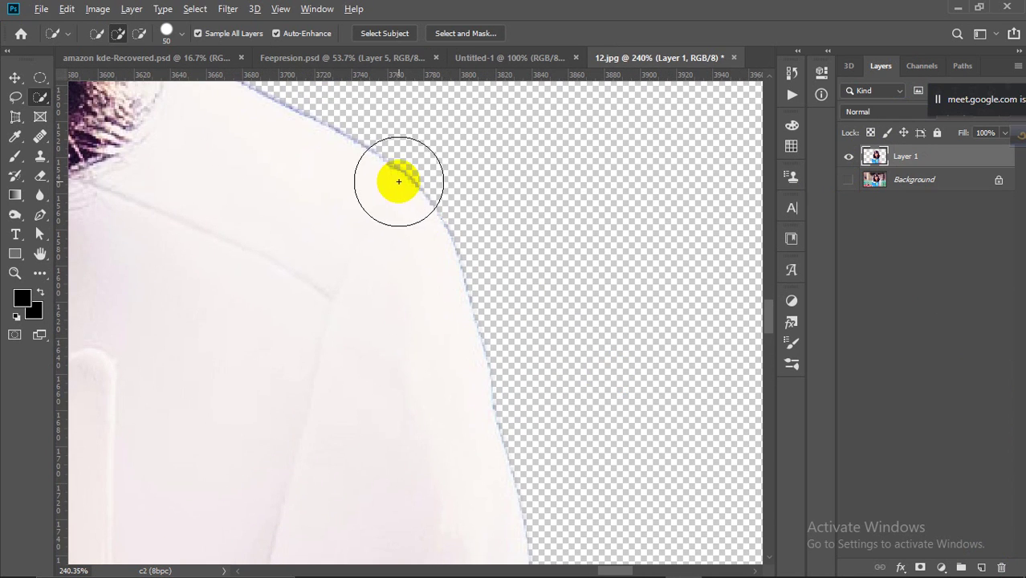
scroll(398, 181, "down", 10)
scroll(398, 181, "down", 4)
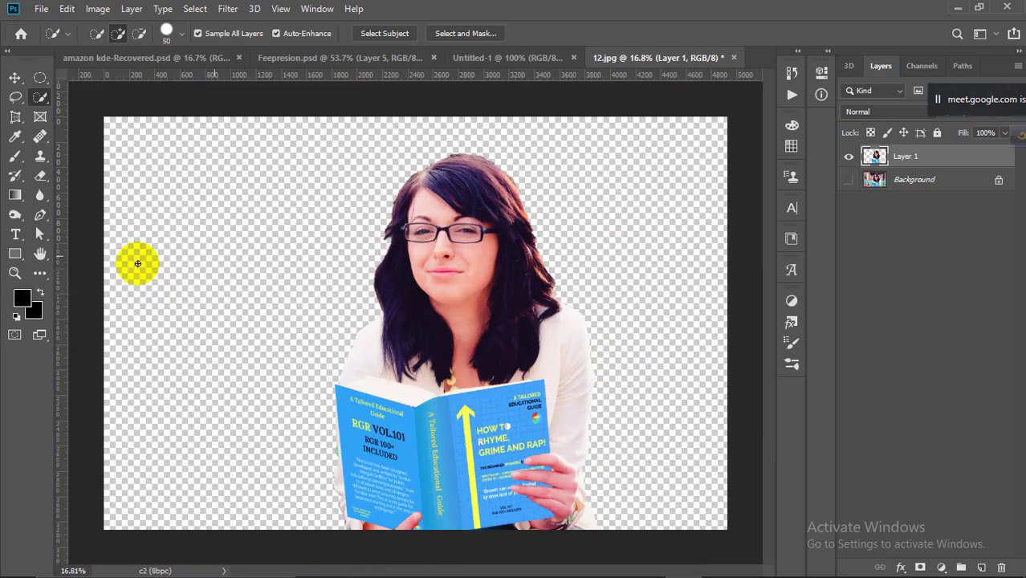
scroll(310, 347, "up", 2)
scroll(310, 347, "up", 10)
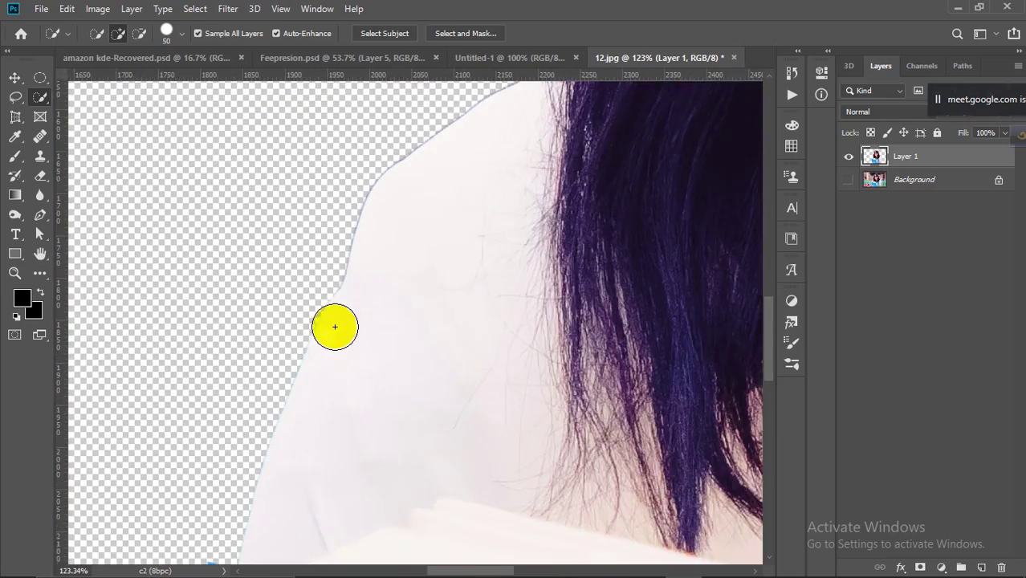
scroll(438, 217, "down", 10)
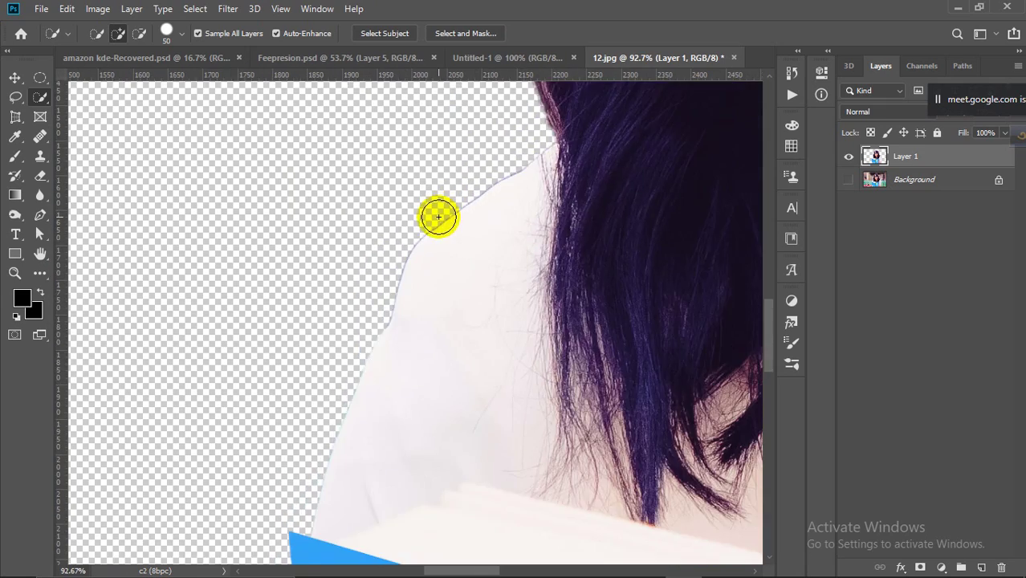
scroll(440, 223, "down", 1)
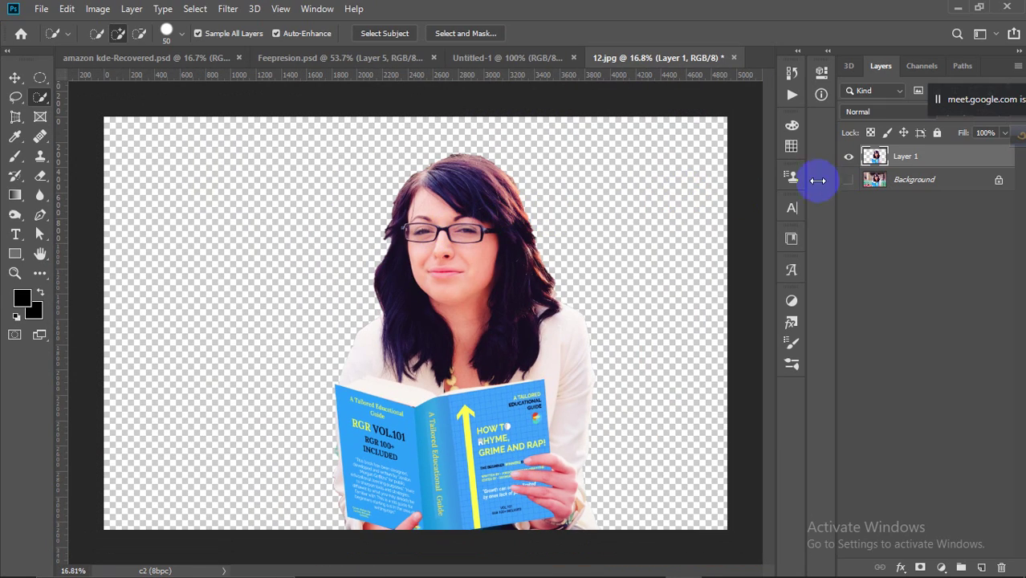
Compare the cutout on Layer 1 with the original photo by showing and hiding the Background layer
left_click(849, 180)
left_click(934, 182)
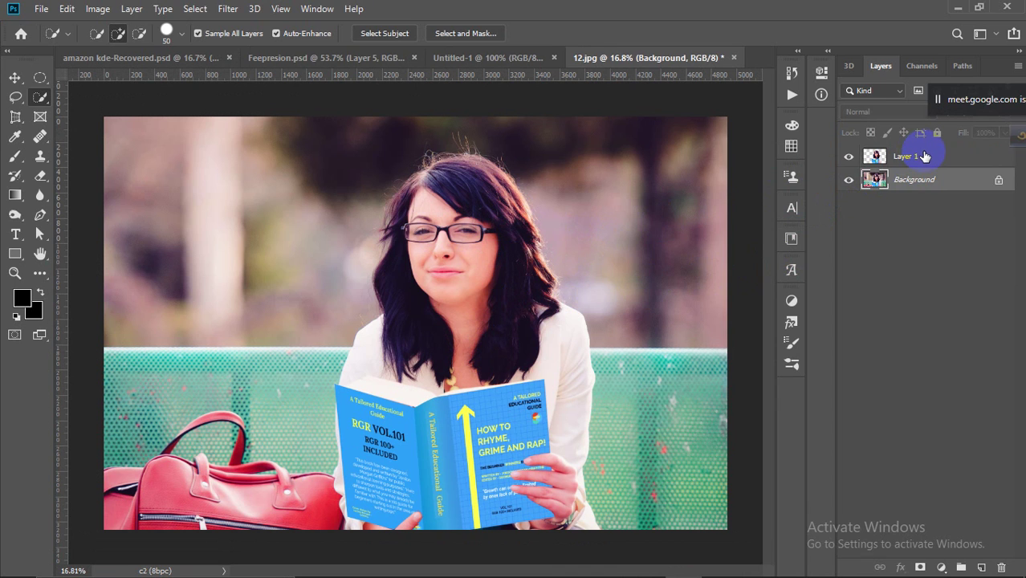
left_click(924, 157)
left_click(850, 183)
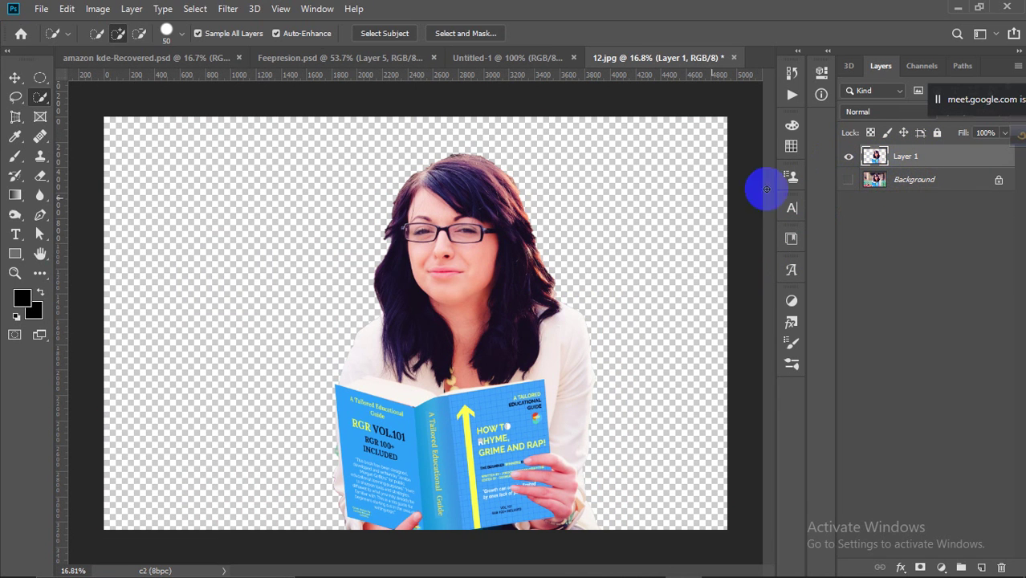
Show the Background layer and merge Layer 1 with it
left_click(850, 183)
left_click(880, 156)
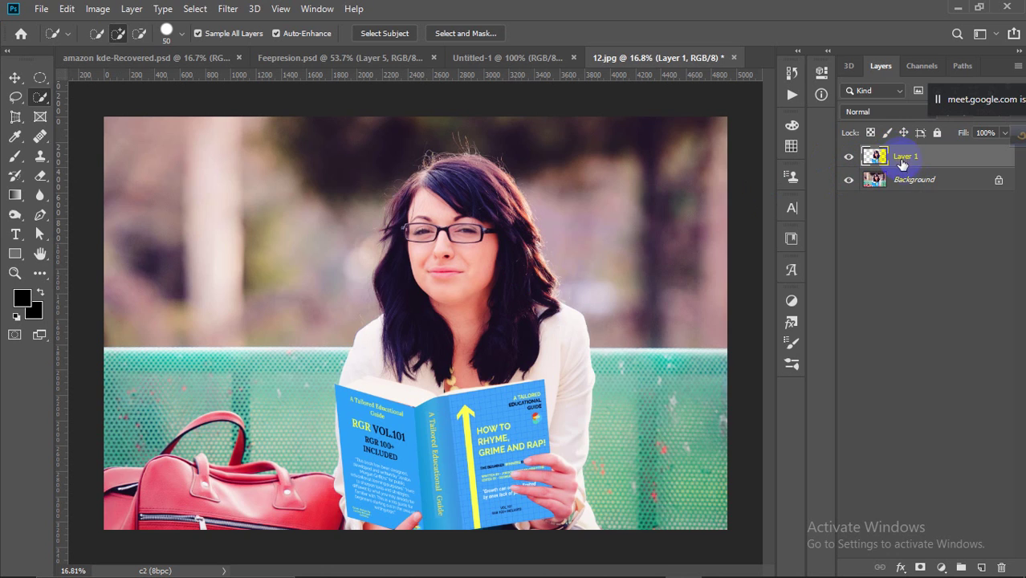
left_click(898, 181, "shift")
key("ctrl+e")
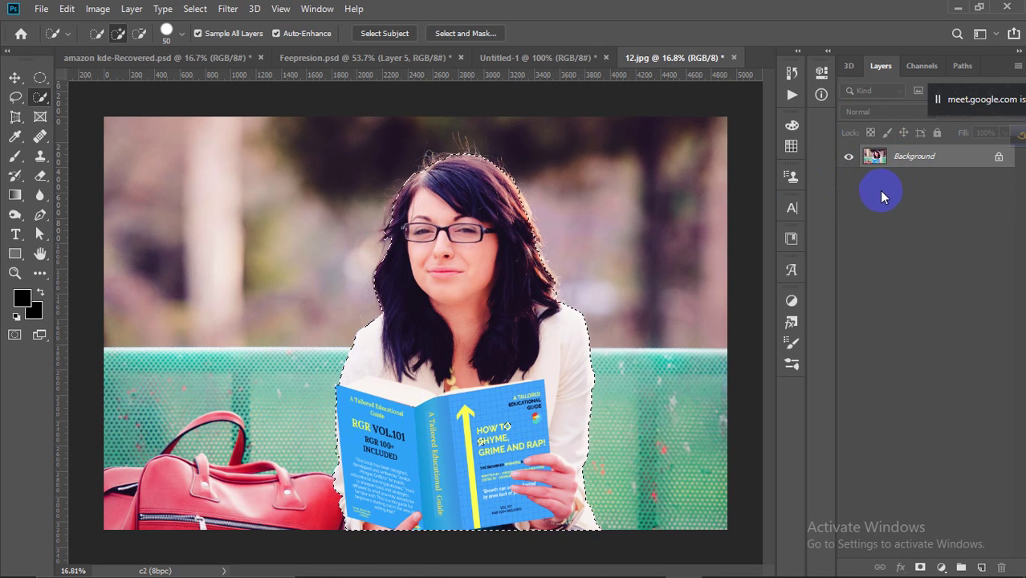
Clear the selection and reselect the woman with her book and glasses using the Quick Selection tool
key("ctrl+d")
mouse_move(454, 202)
left_mouse_down()
mouse_move(473, 181)
mouse_move(443, 266)
mouse_move(451, 464)
mouse_move(387, 474)
mouse_move(406, 207)
mouse_move(418, 187)
mouse_move(390, 216)
mouse_move(454, 171)
mouse_move(489, 170)
mouse_move(524, 218)
mouse_move(553, 323)
mouse_move(563, 479)
mouse_move(581, 531)
mouse_move(527, 535)
mouse_move(488, 460)
mouse_move(510, 376)
mouse_move(493, 455)
mouse_move(444, 523)
mouse_move(362, 522)
mouse_move(342, 460)
left_mouse_up()
left_click_drag(342, 371, 408, 349)
key("alt")
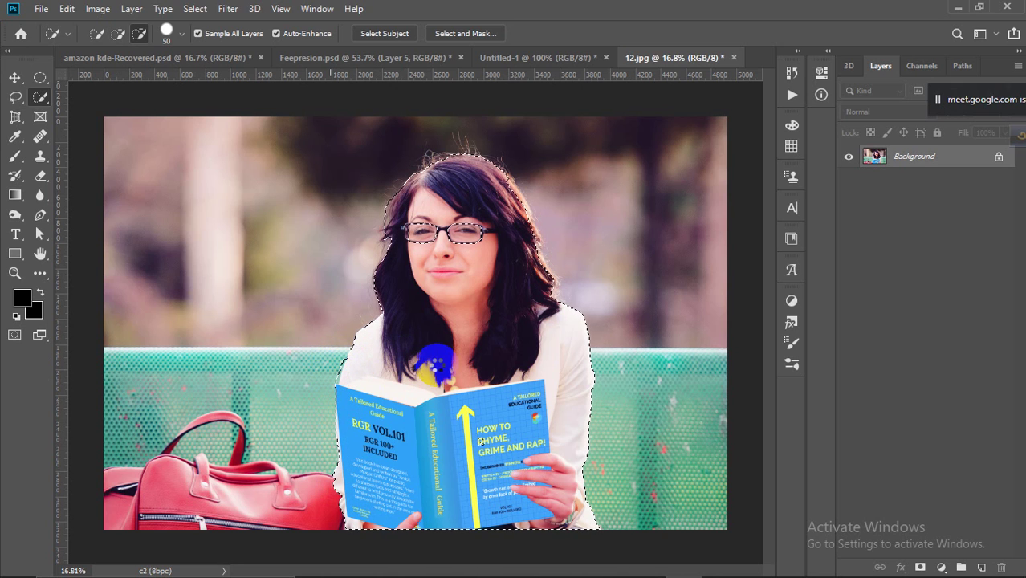
left_click(445, 235)
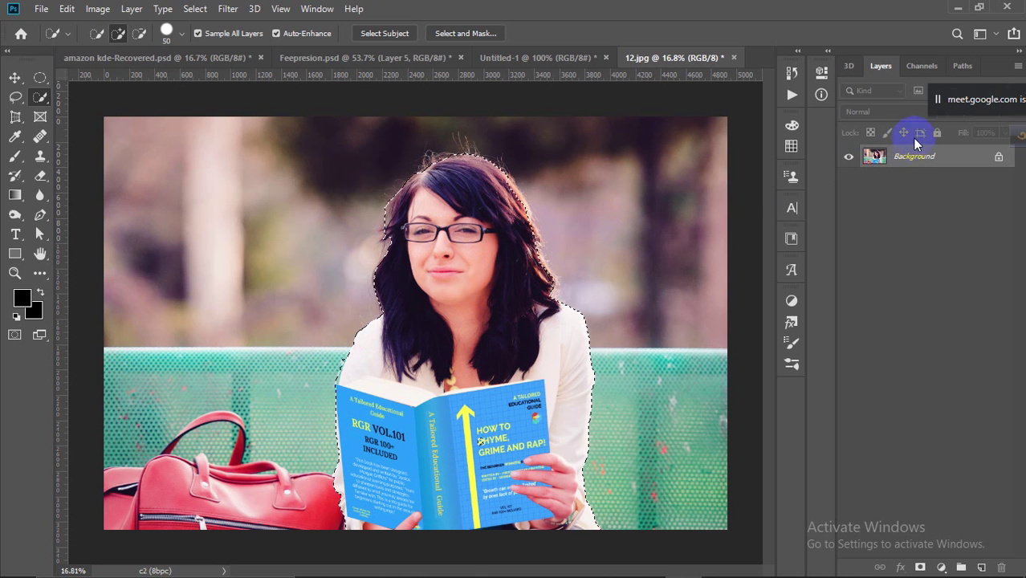
Place a copy of the selected woman and book on a new layer, clear the selection, and hide the Background layer
left_click(982, 567)
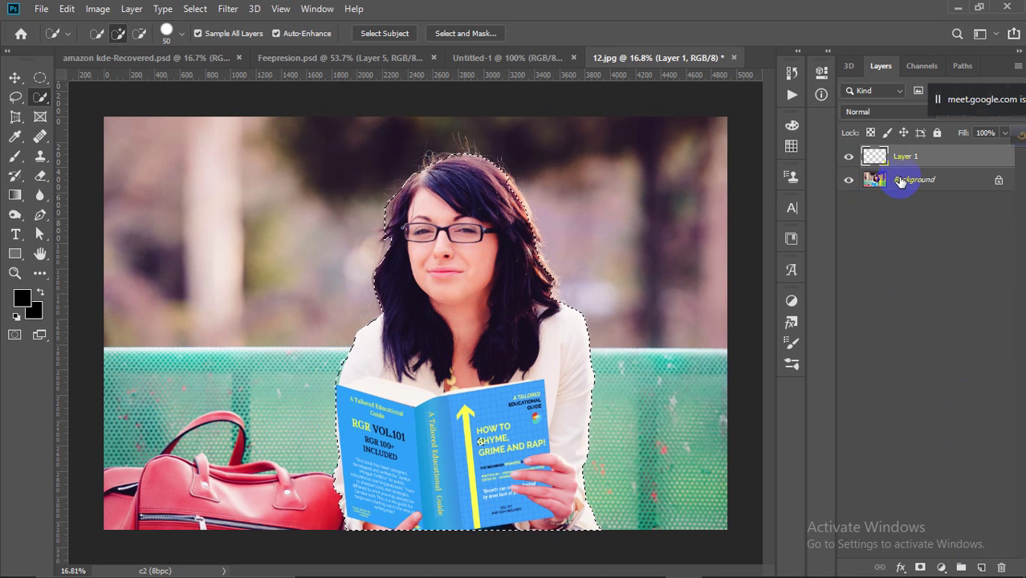
key("ctrl+d")
left_click(877, 158)
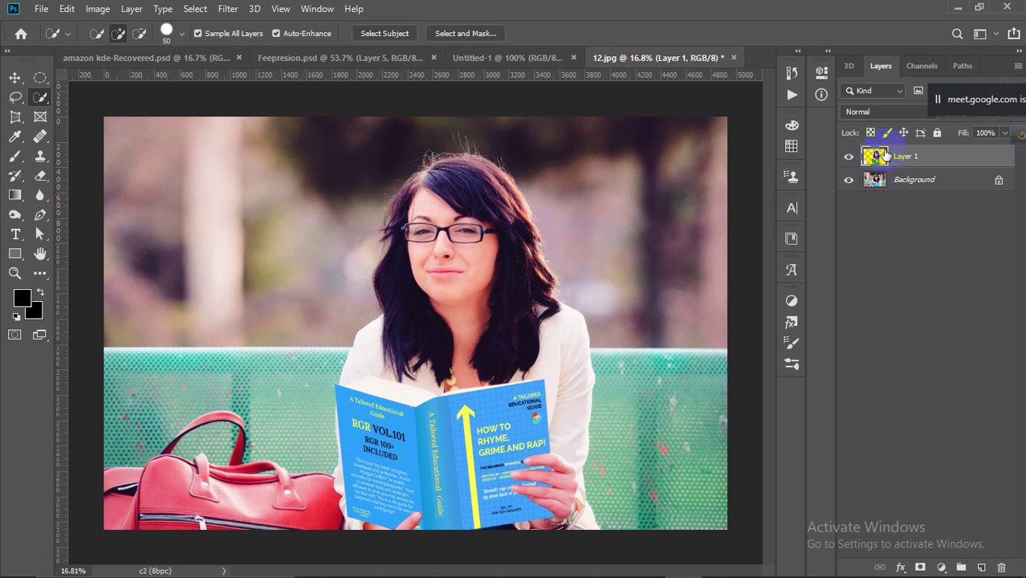
left_click(851, 183)
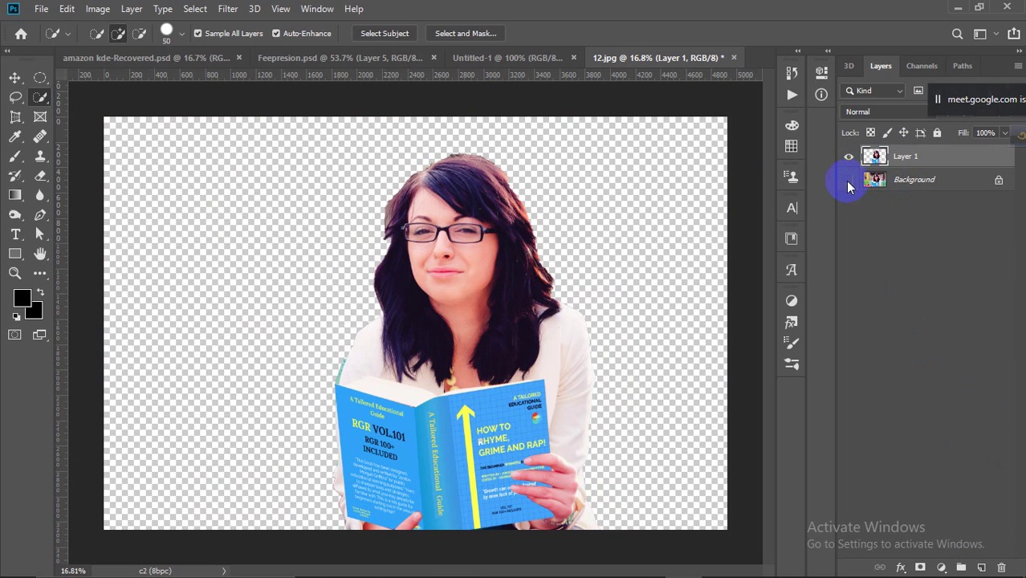
Inspect the new cutout's outline for background remnants around the sleeve beside the book, the hair and the shoulders
scroll(458, 176, "up", 2)
scroll(252, 366, "down", 2)
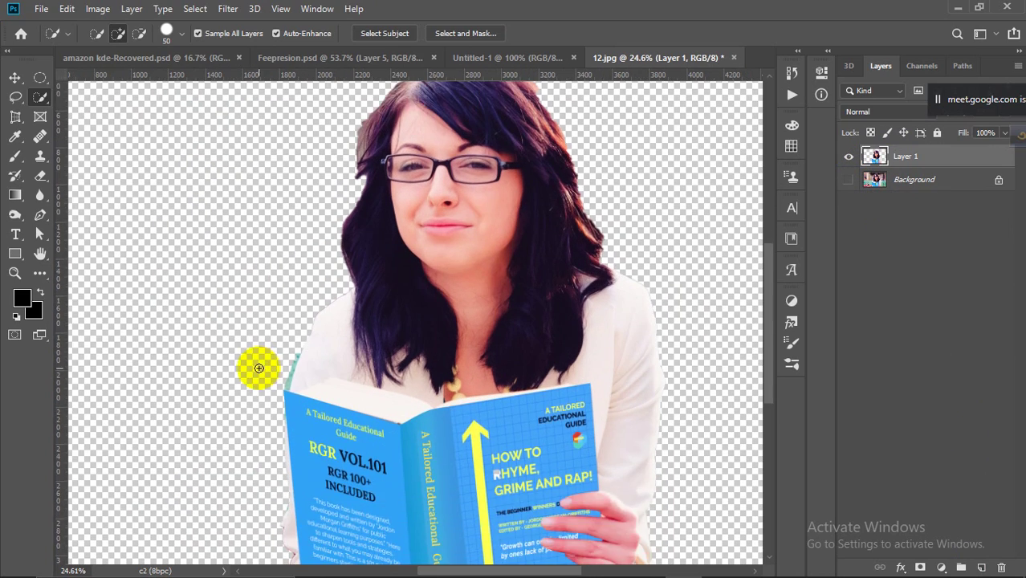
scroll(299, 371, "up", 3)
scroll(371, 266, "up", 3)
scroll(304, 238, "down", 6)
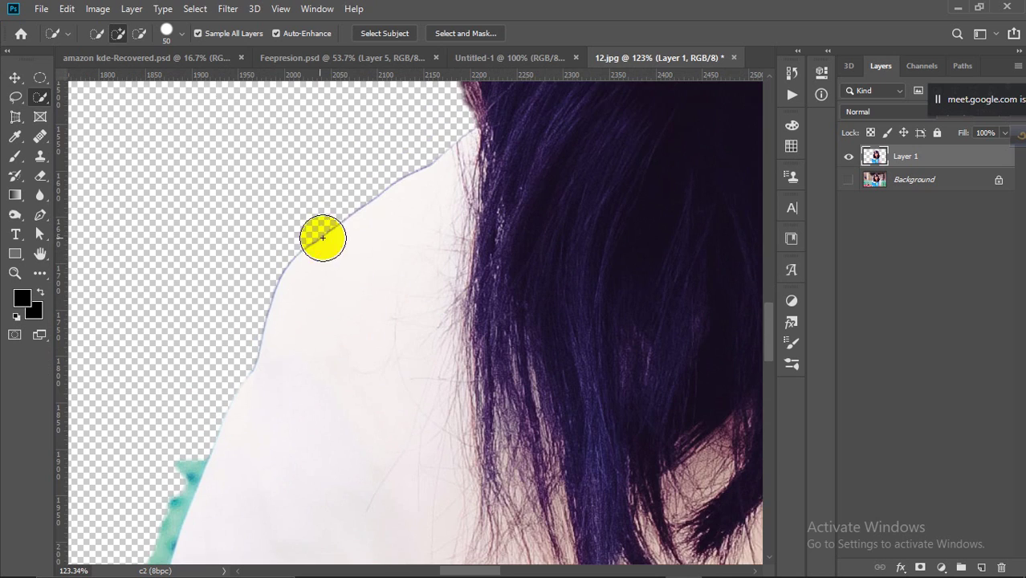
scroll(334, 245, "down", 1)
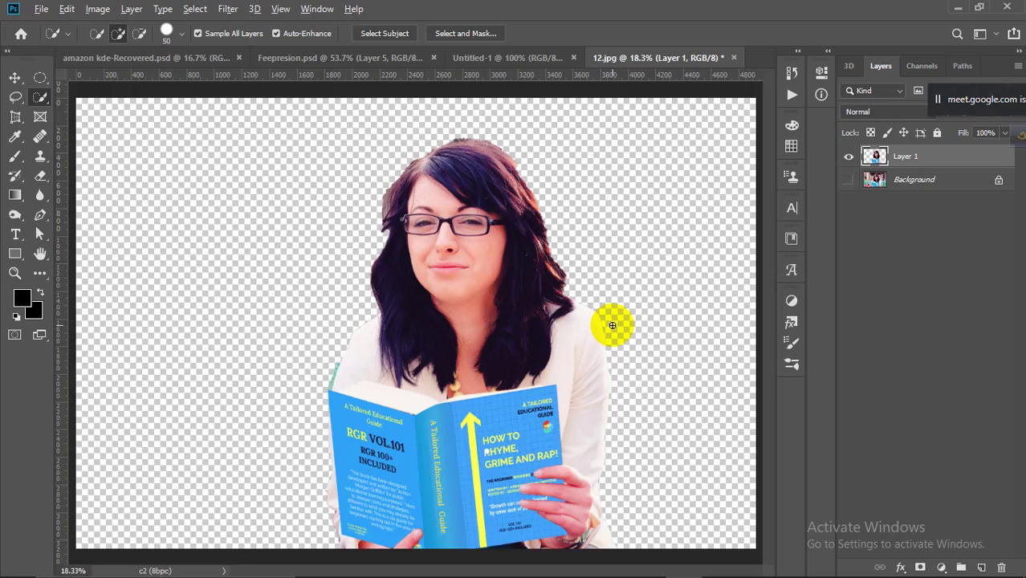
scroll(613, 326, "up", 6)
scroll(613, 325, "down", 7)
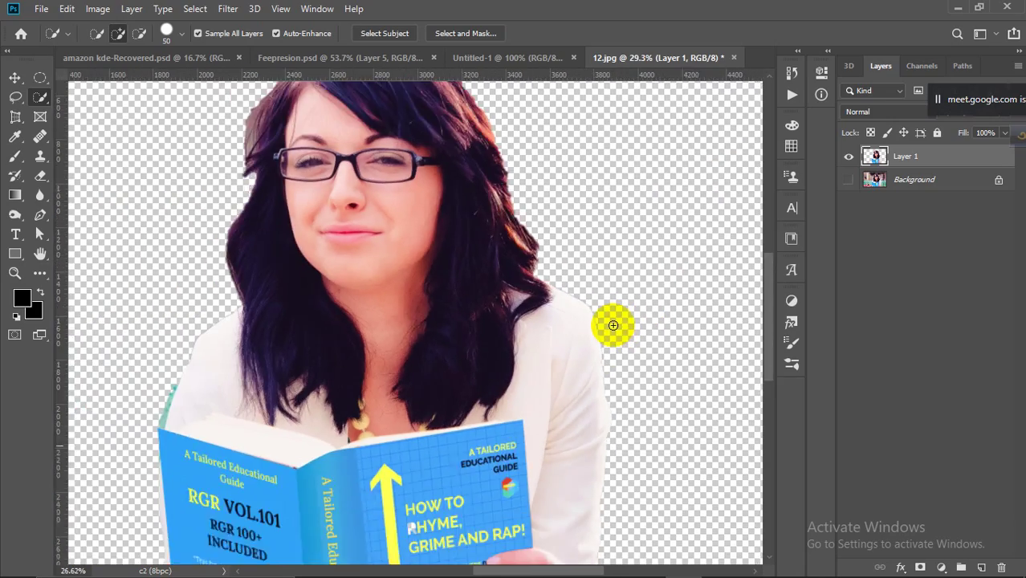
scroll(618, 314, "up", 1)
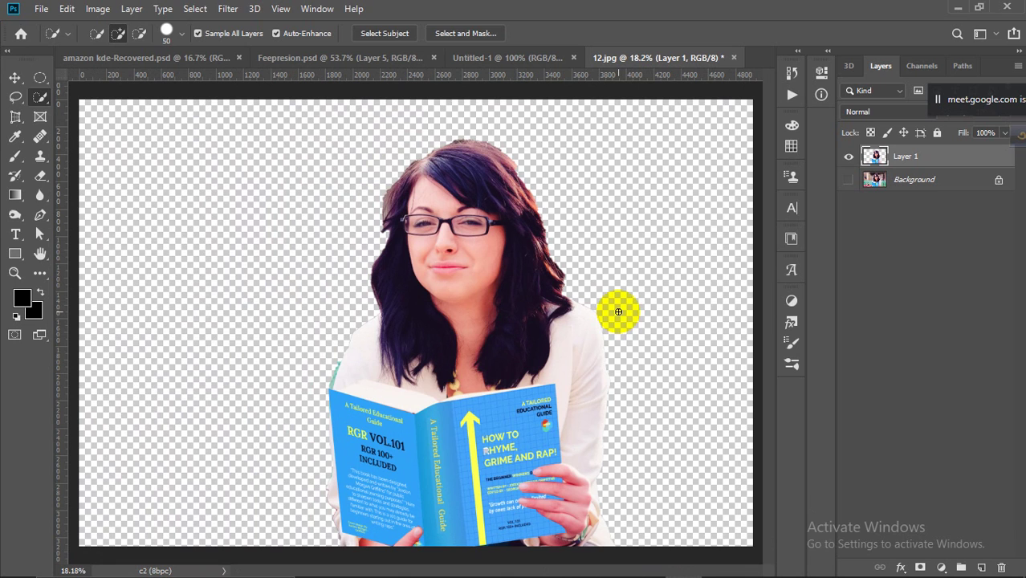
Show the Background layer and hide the Layer 1 cutout
left_click(849, 179)
left_click(849, 156)
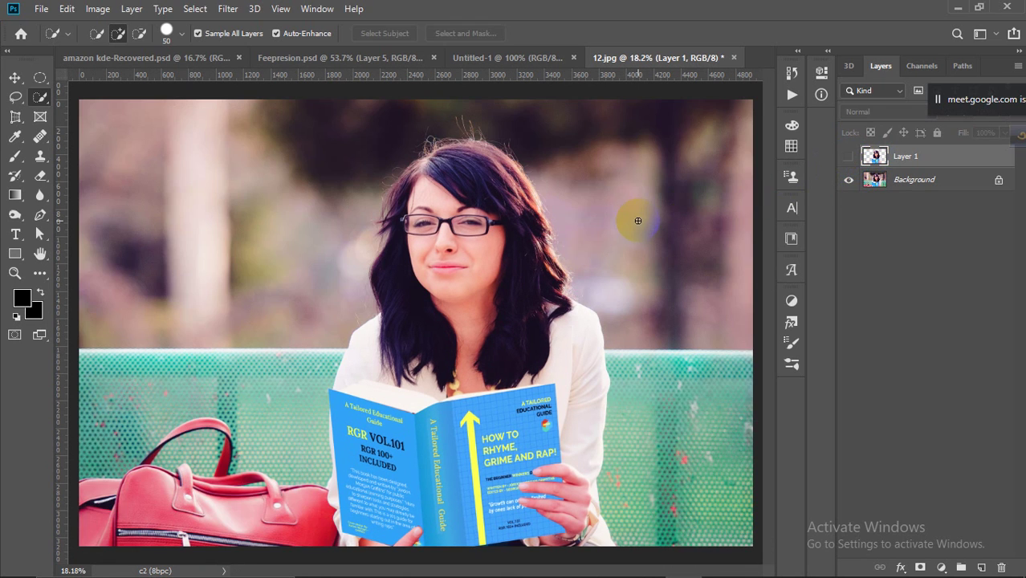
scroll(644, 500, "up", 1)
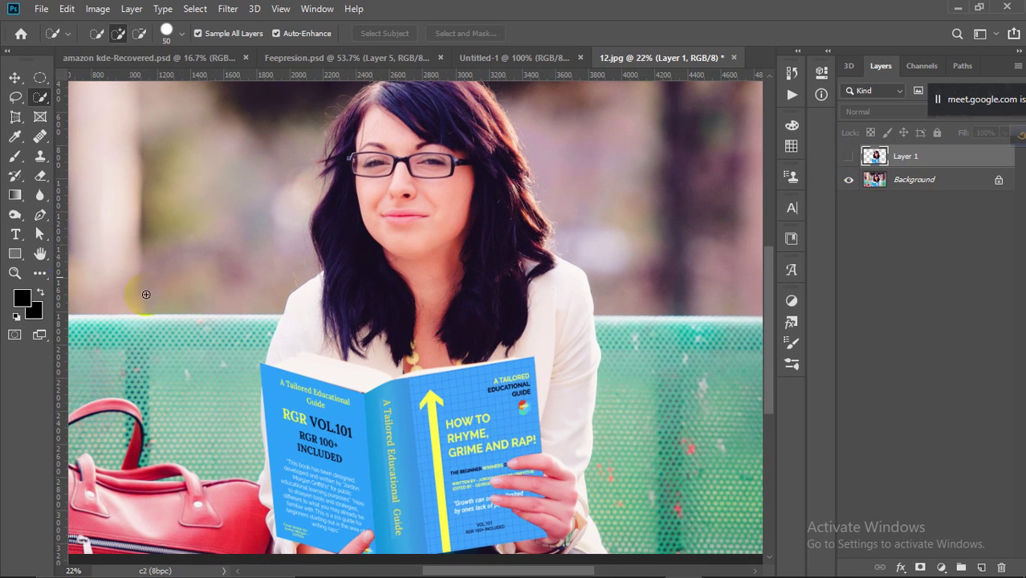
Start a Pen tool path at the image's lower edge, where the white jacket beside the woman's cuff meets the bench
left_click_drag(41, 214, 87, 210)
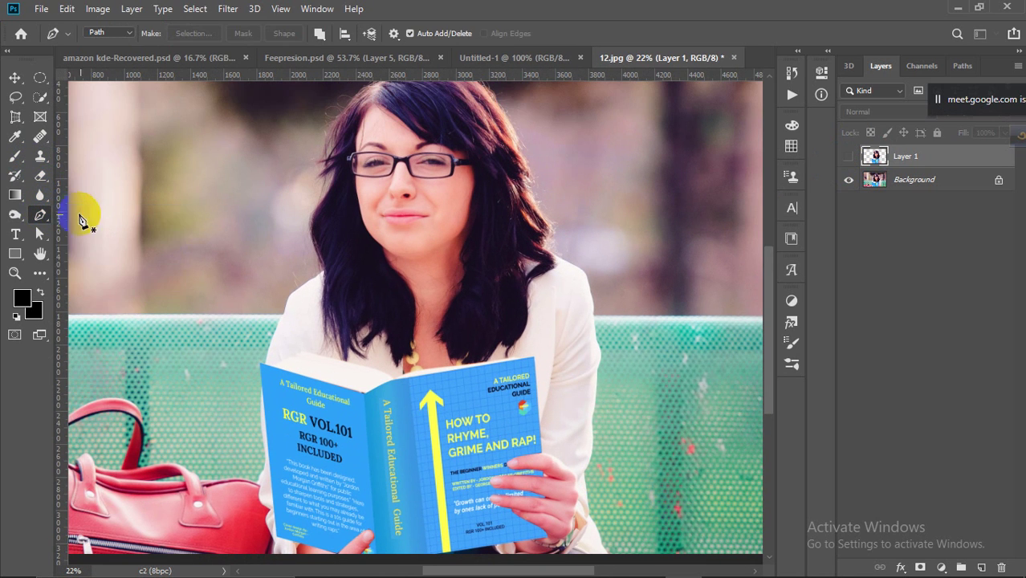
scroll(560, 368, "down", 2)
scroll(614, 486, "up", 5)
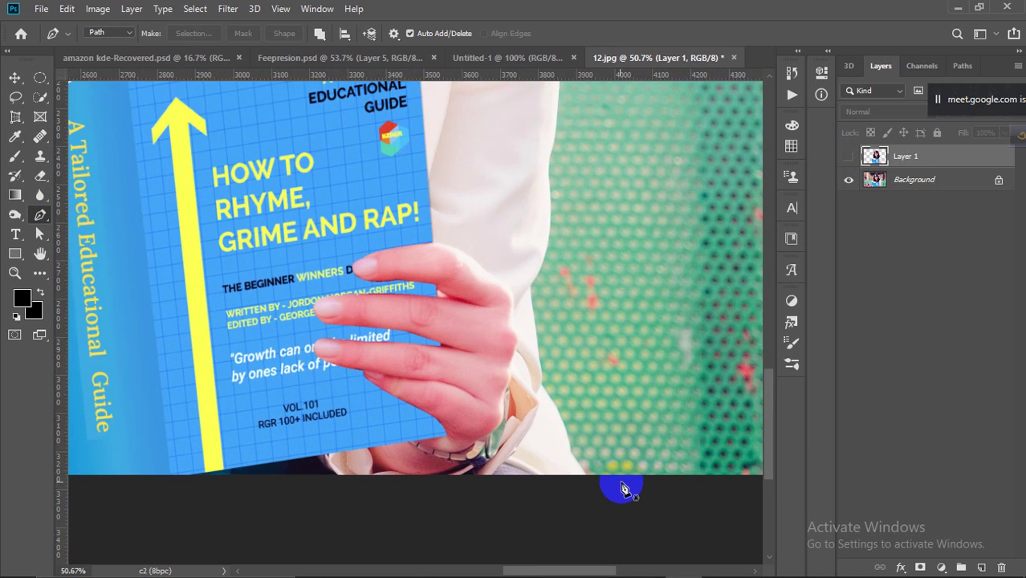
left_click(585, 473)
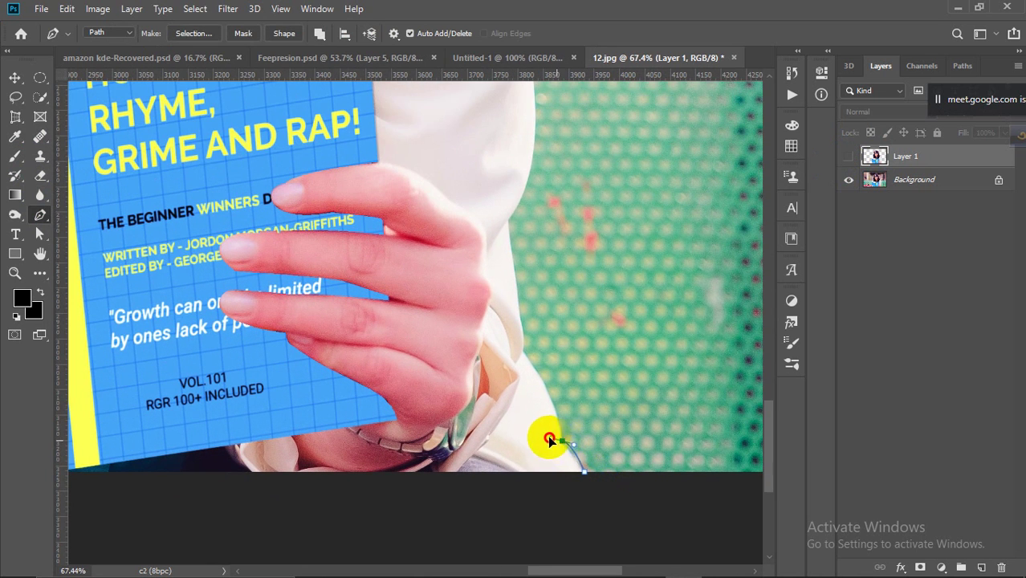
mouse_move(527, 426)
left_mouse_down()
mouse_move(614, 412)
mouse_move(311, 363)
mouse_move(525, 442)
left_mouse_up()
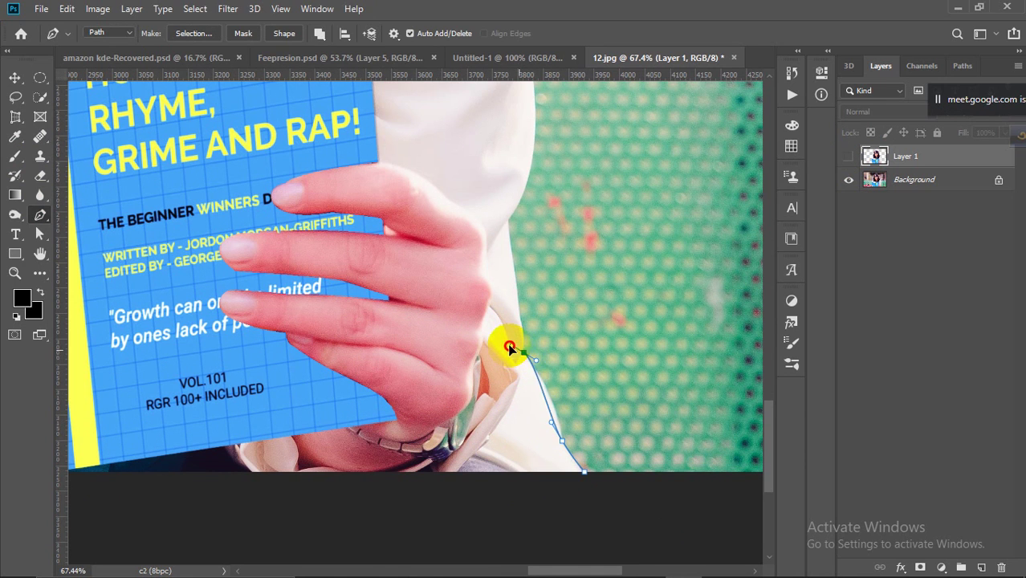
Undo the last anchor point, redirect the curve handle upward, and retrace the jacket edge past the cuff
left_click_drag(509, 347, 480, 342)
key("ctrl+z")
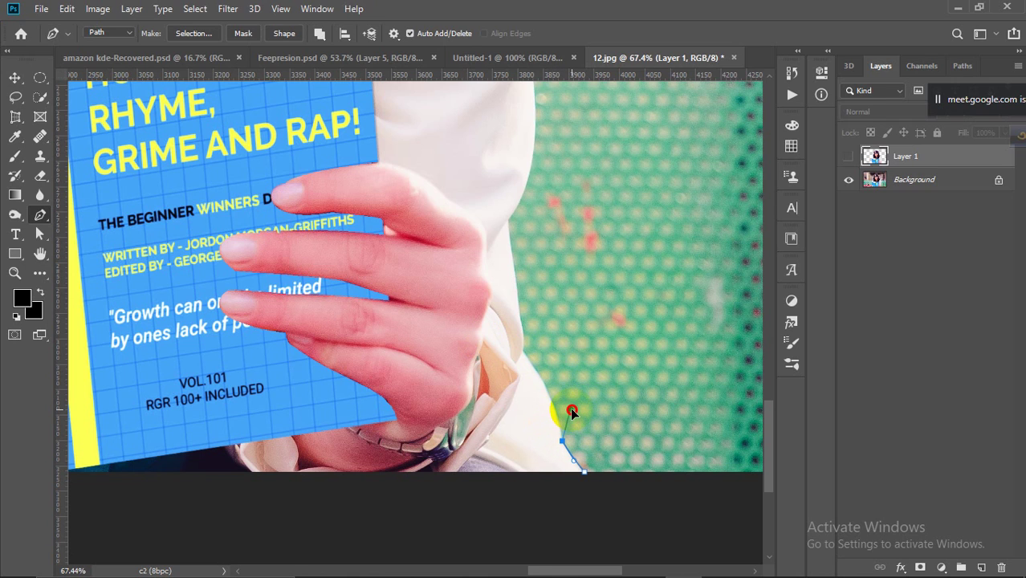
left_click(560, 412)
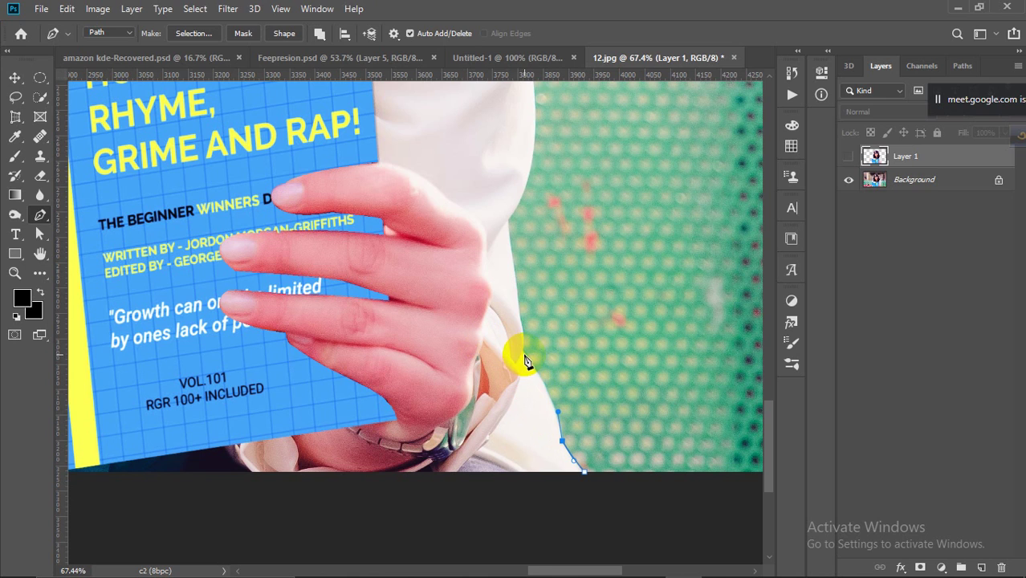
left_click_drag(523, 354, 506, 328)
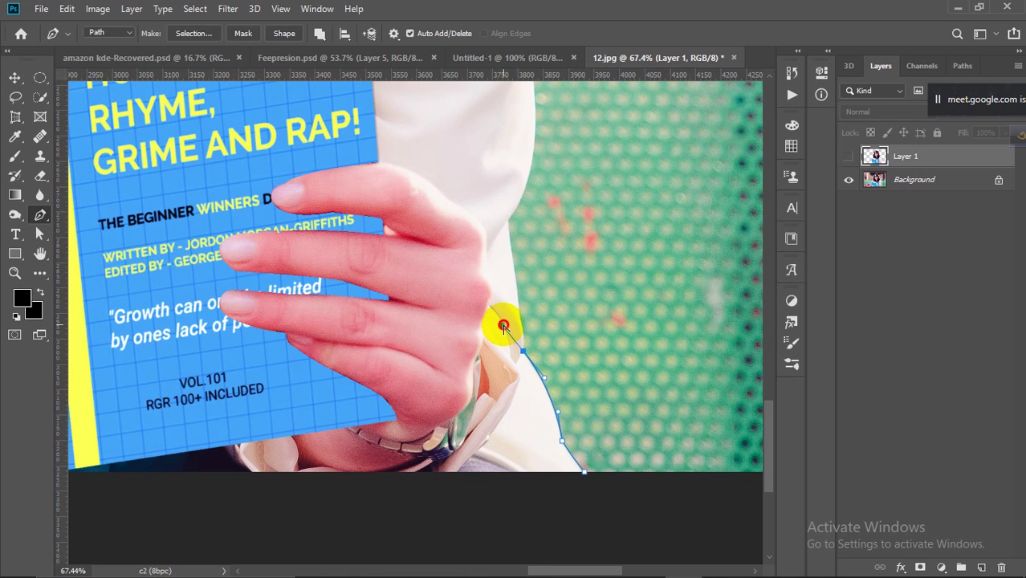
left_click_drag(522, 318, 523, 328)
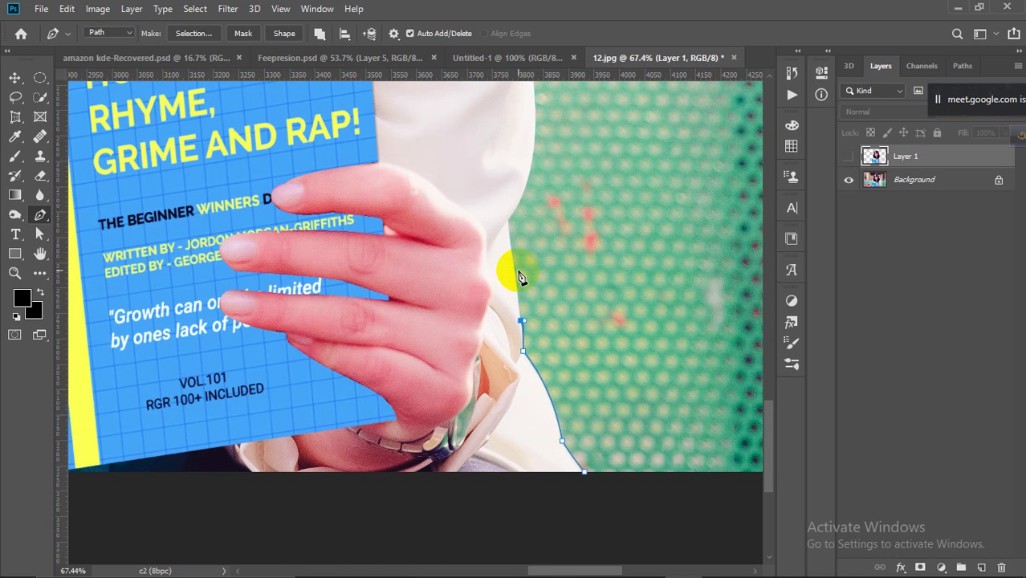
Continue the path up the lower sleeve beside the hand, removing the forward curve handle before the next anchor point
scroll(508, 227, "up", 5)
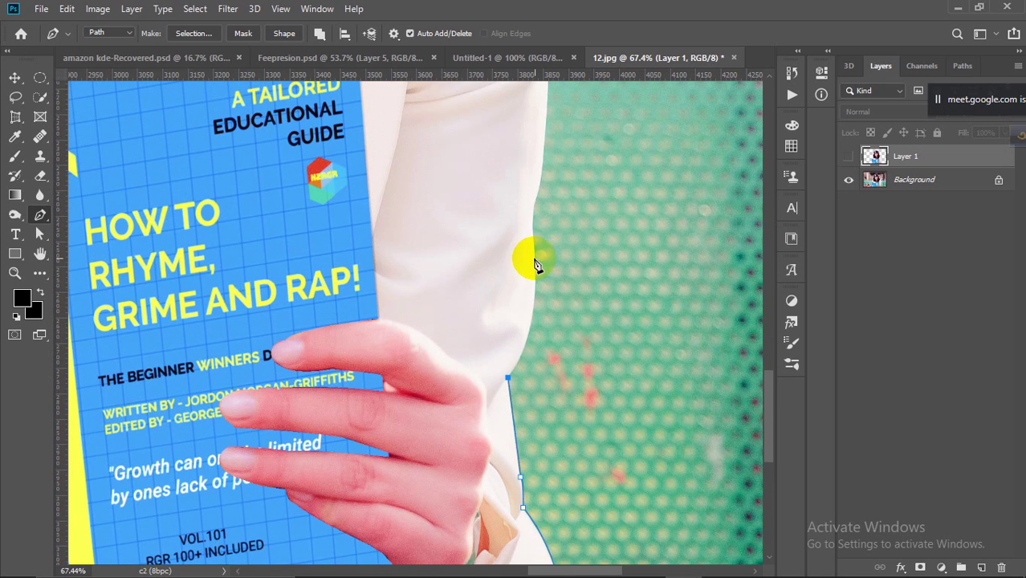
left_click_drag(535, 257, 536, 170)
scroll(550, 172, "up", 3)
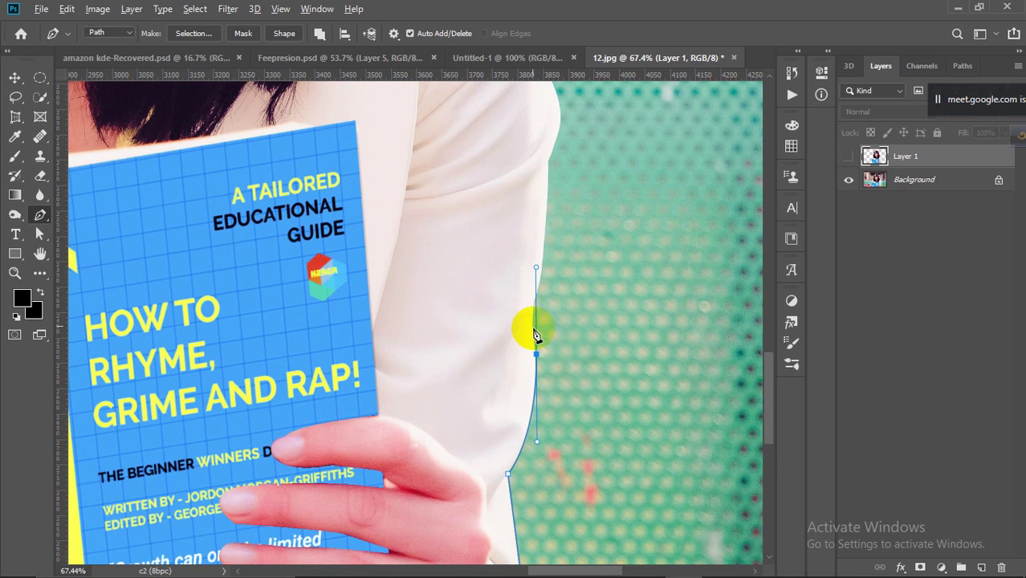
left_click_drag(543, 271, 539, 350)
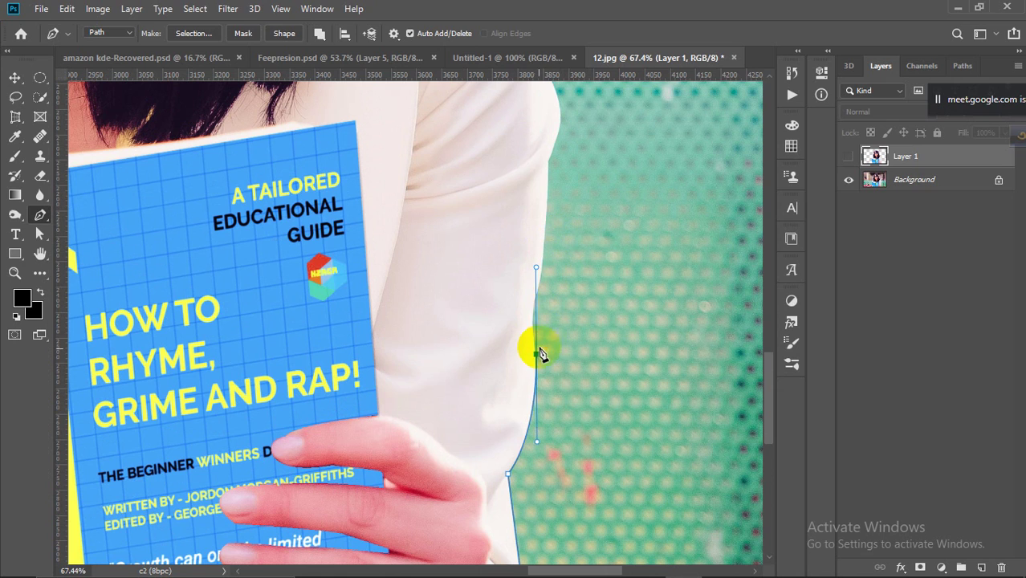
left_click(537, 265)
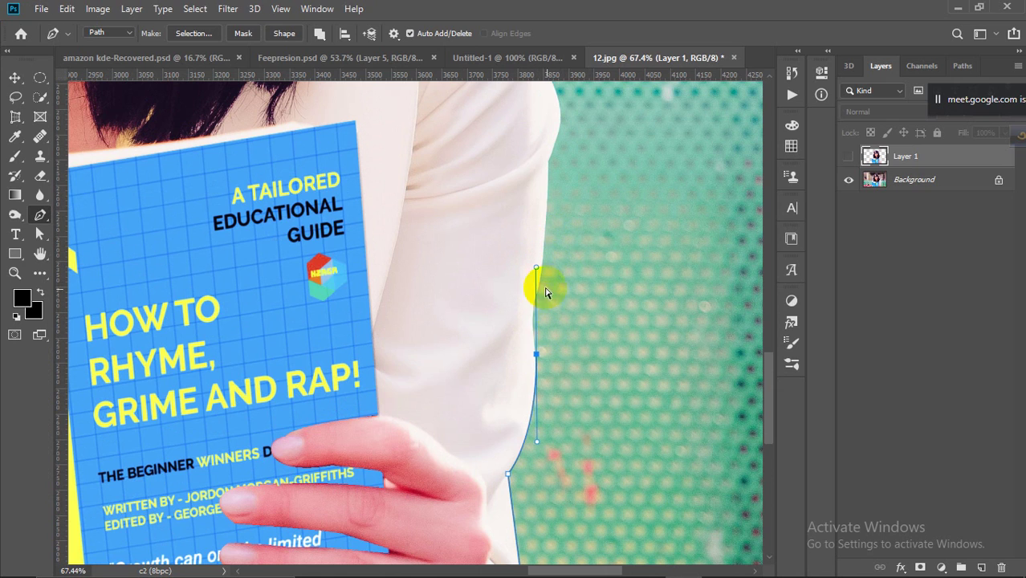
left_click(537, 355)
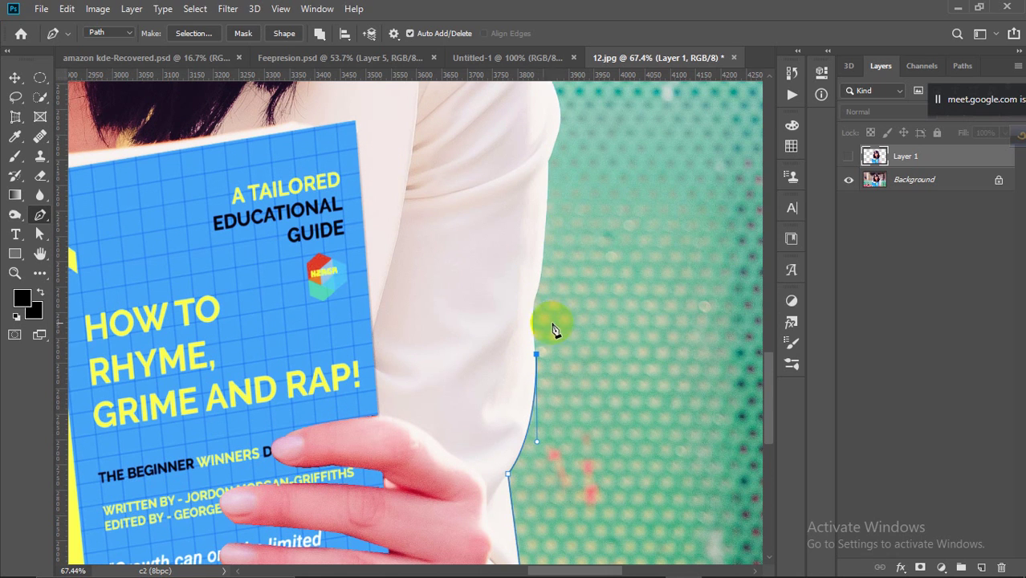
left_click(533, 302)
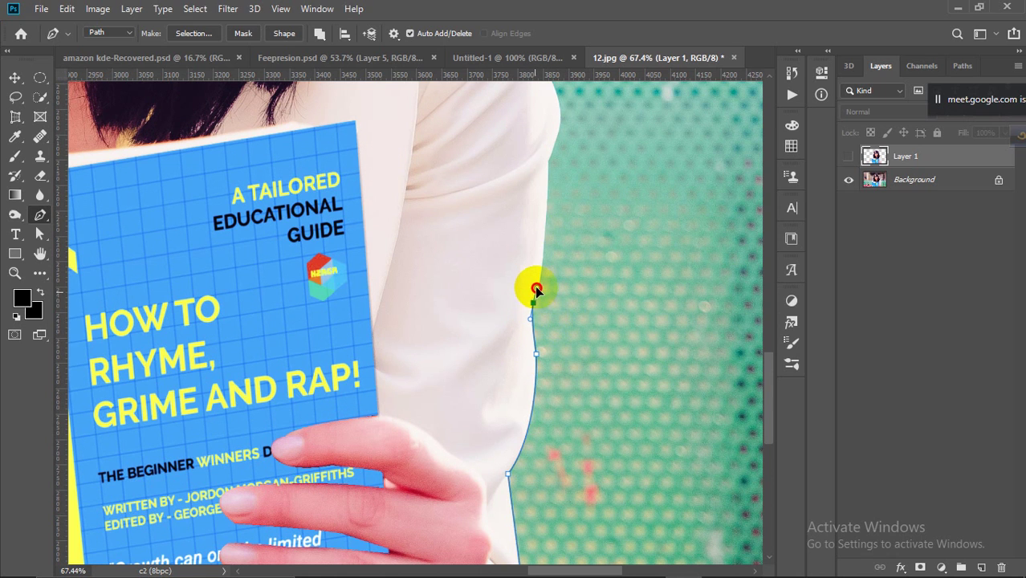
Extend the path up the bulge of the upper sleeve to the top edge of the green bench
scroll(543, 284, "up", 1)
left_click_drag(545, 249, 548, 222)
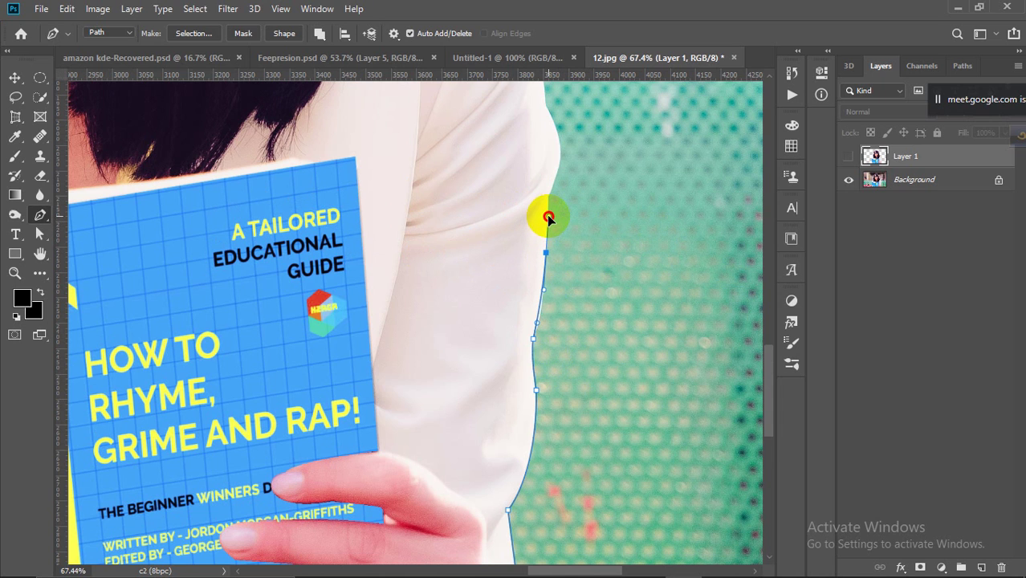
scroll(548, 222, "up", 1)
scroll(549, 237, "up", 3)
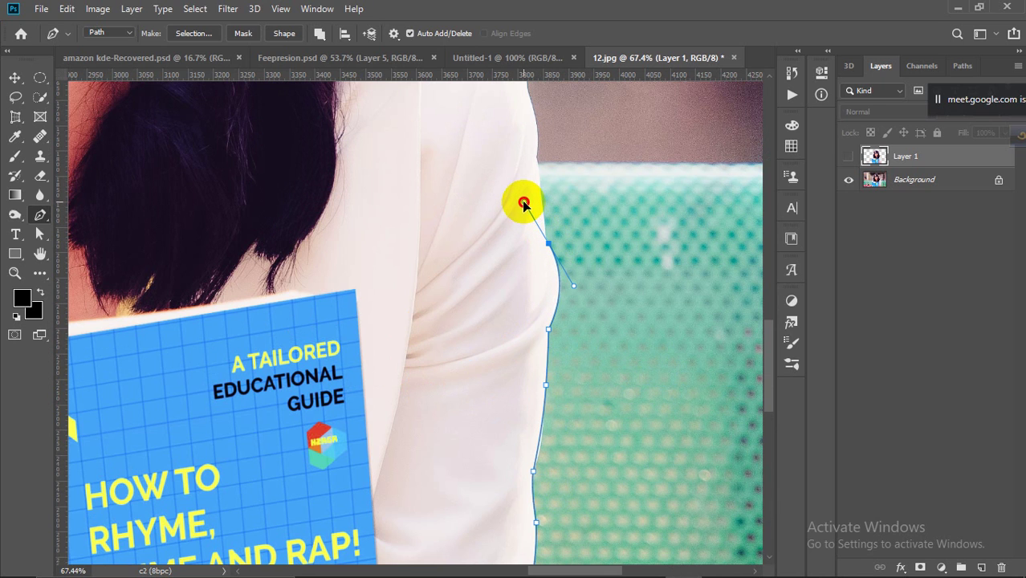
scroll(589, 217, "up", 3)
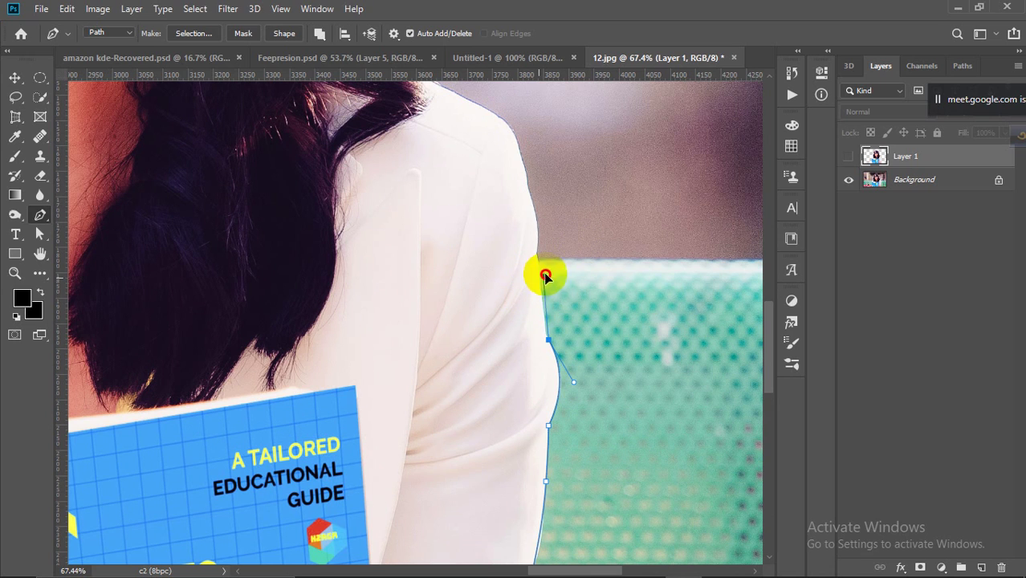
left_click(544, 273)
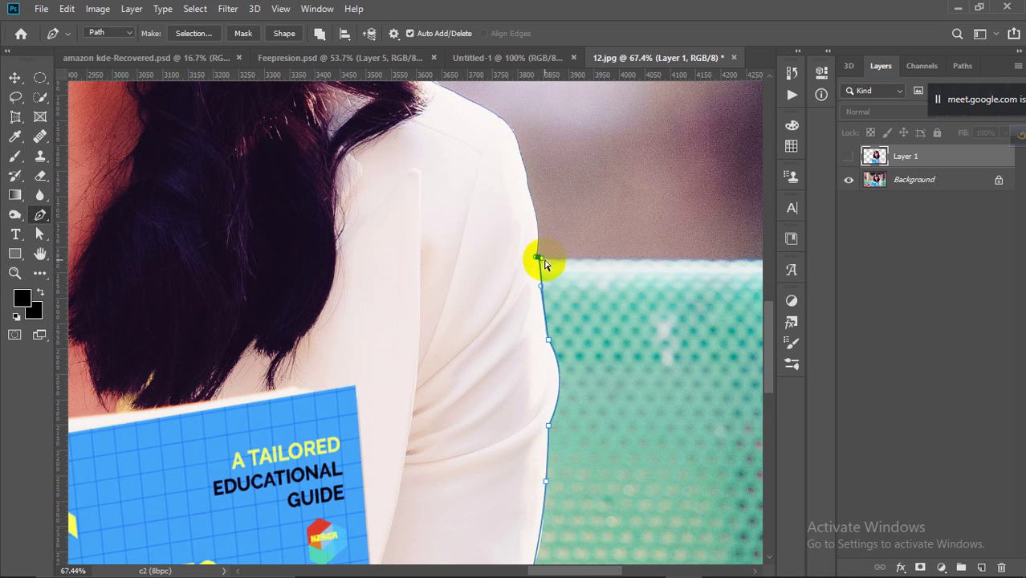
scroll(541, 255, "up", 3)
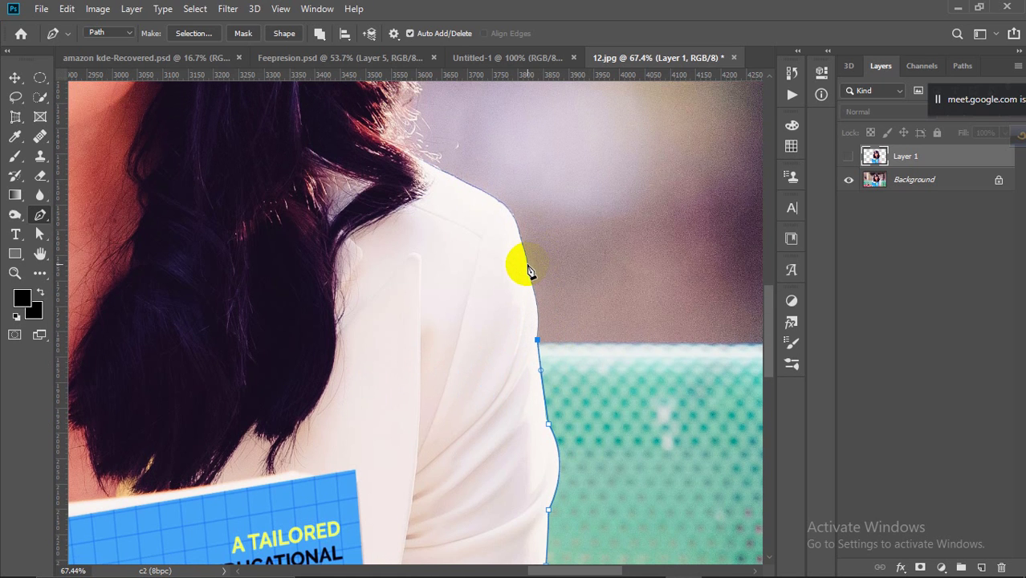
Select the Background layer and trace the curve of the shoulder to where it meets the hair
left_click_drag(519, 245, 511, 236)
left_click(873, 179)
scroll(573, 247, "up", 1)
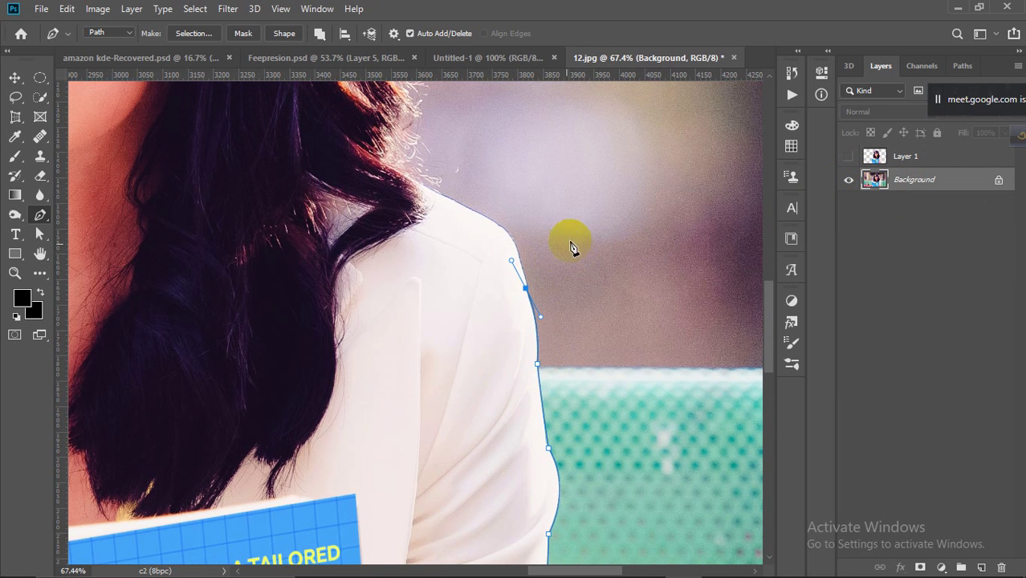
left_click(526, 287, "alt")
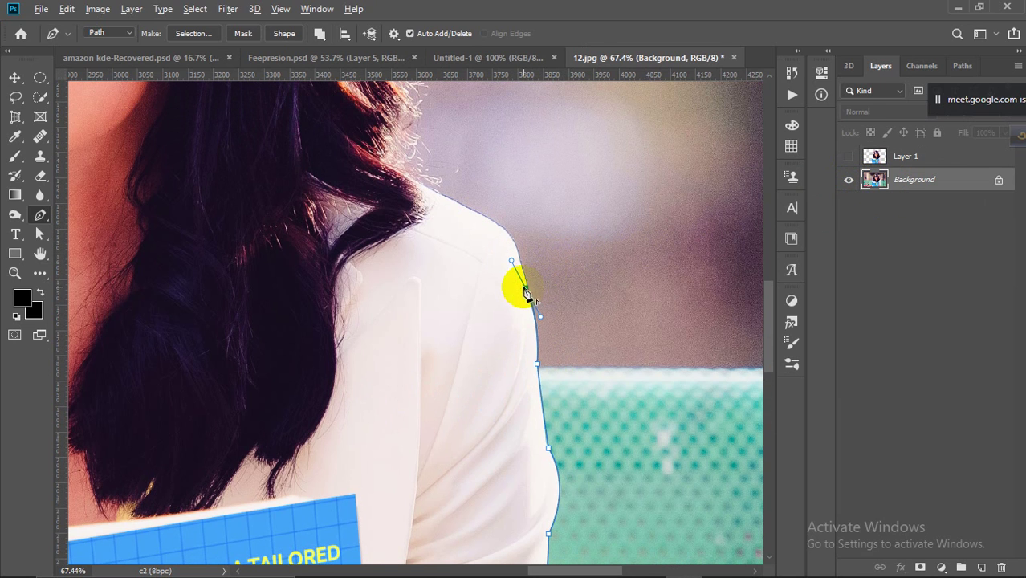
left_click_drag(464, 207, 394, 195)
left_click(464, 207, "alt")
scroll(393, 202, "up", 2)
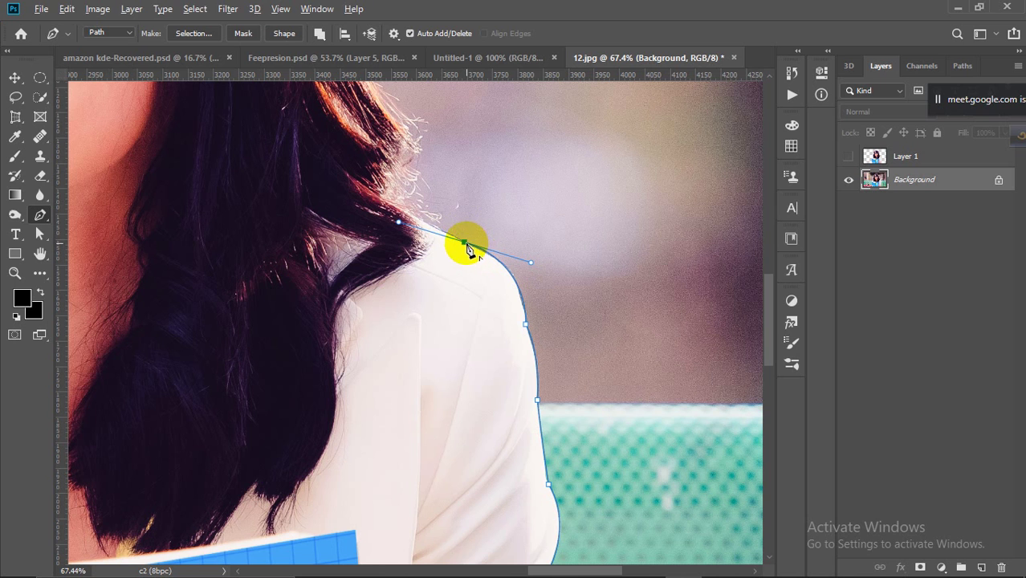
scroll(401, 215, "down", 2)
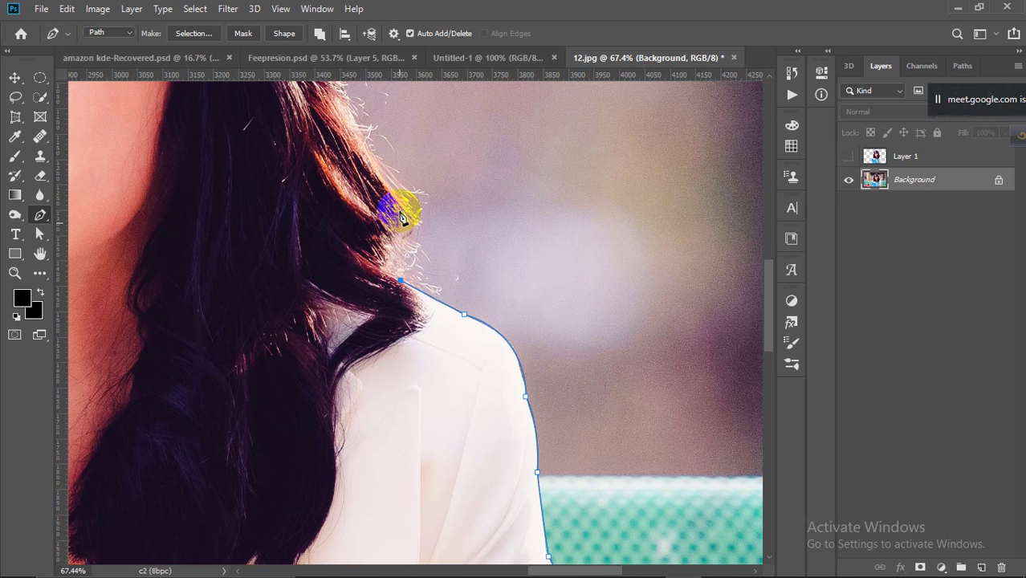
Trace the outer edge of the hair from the shoulder up past the level of the glasses
left_click_drag(405, 235, 395, 226)
scroll(394, 217, "up", 4)
left_click(350, 200)
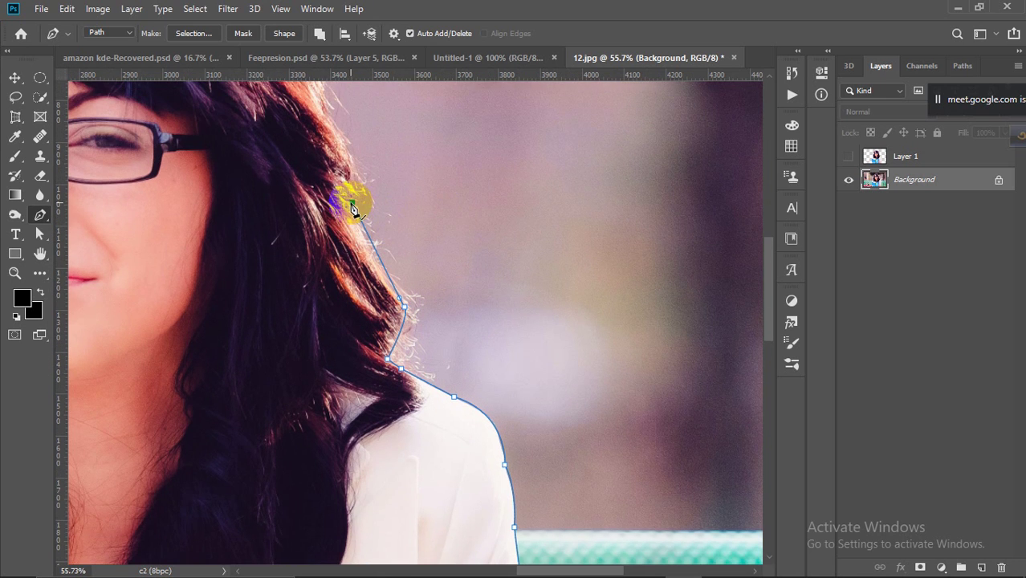
scroll(352, 202, "up", 2)
left_click(354, 278)
scroll(343, 244, "down", 4)
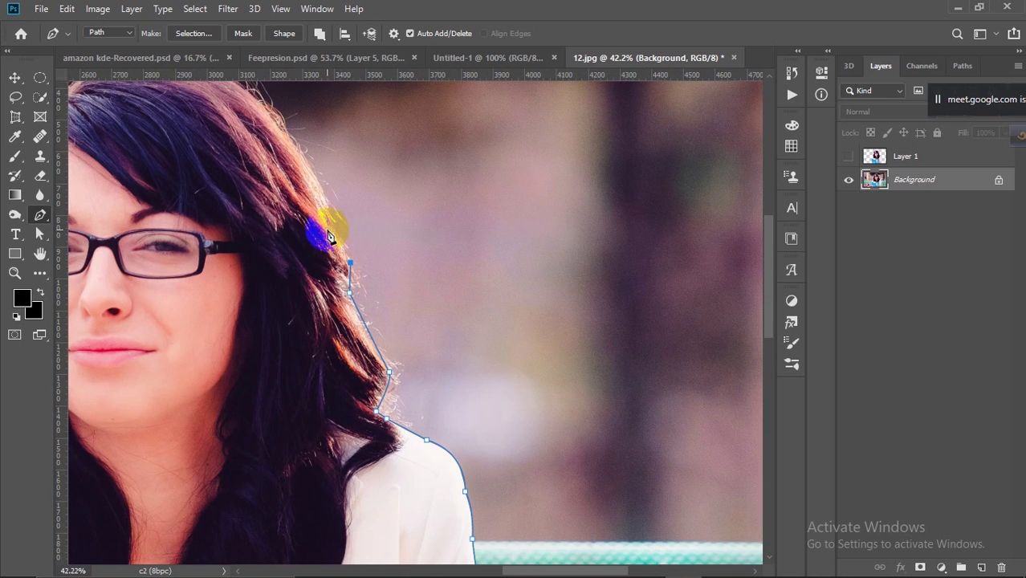
left_click(333, 221)
Carry the path up the side of the head and over its crown with a curved segment
scroll(329, 213, "down", 3)
left_click(307, 156)
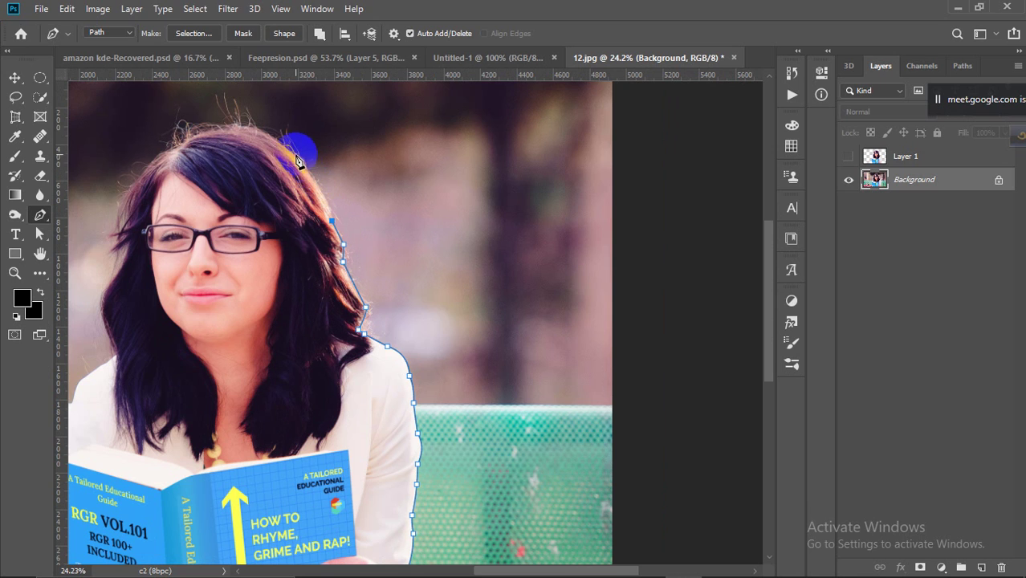
left_click(278, 139)
left_click(226, 115)
left_click(175, 142)
left_click(112, 170)
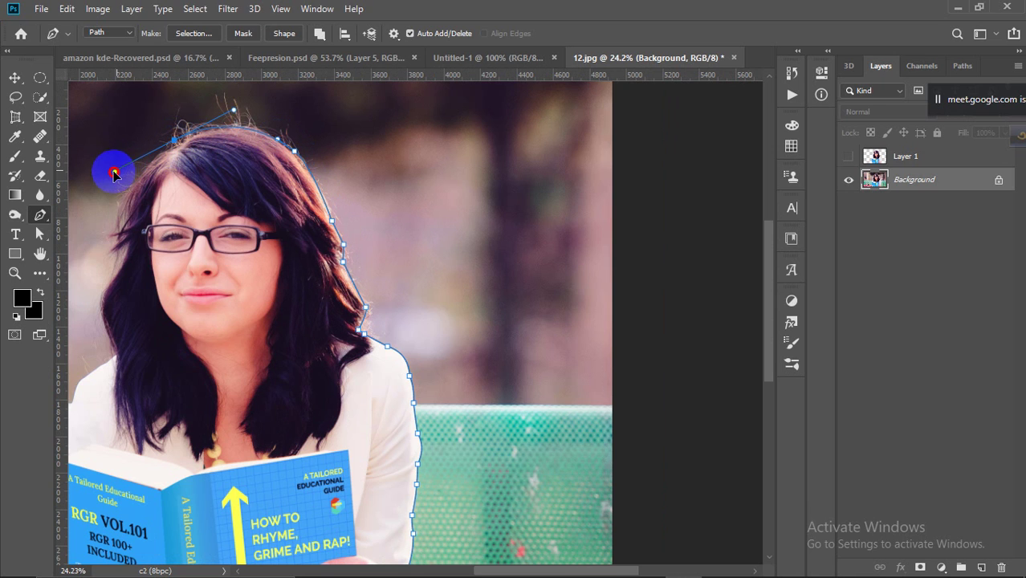
Adjust the forward curve handle on the crown's last anchor point, then remove the handle
scroll(128, 168, "down", 2)
scroll(125, 174, "up", 2)
left_click(113, 213)
scroll(144, 173, "down", 1)
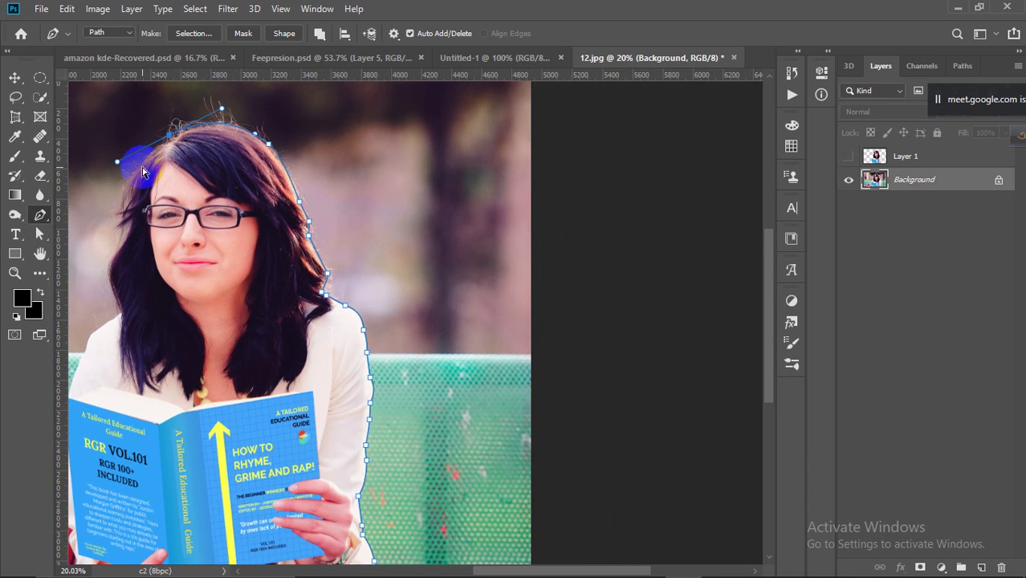
scroll(149, 138, "up", 3)
left_click_drag(100, 175, 130, 176)
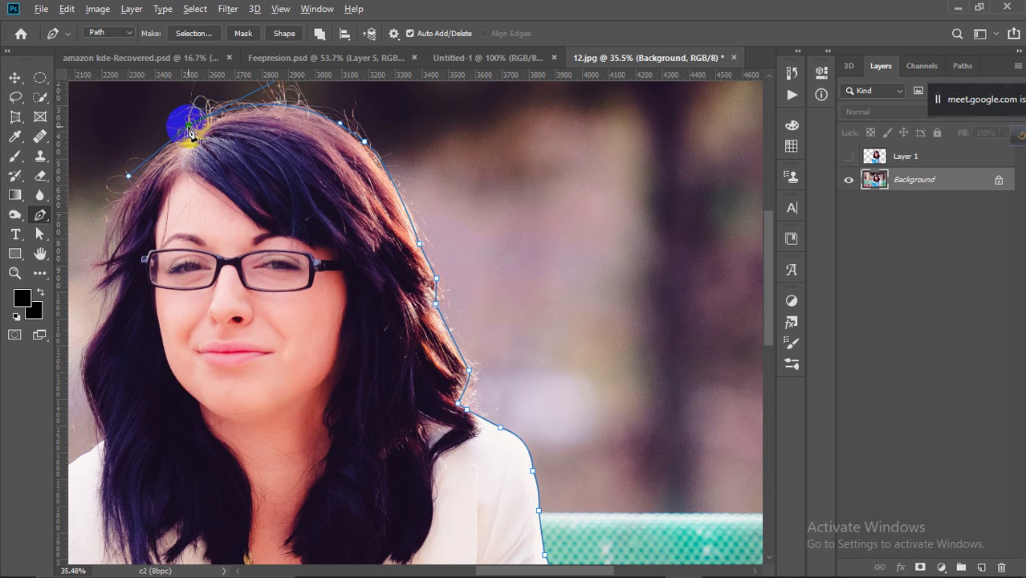
scroll(190, 134, "down", 2)
scroll(428, 160, "up", 1)
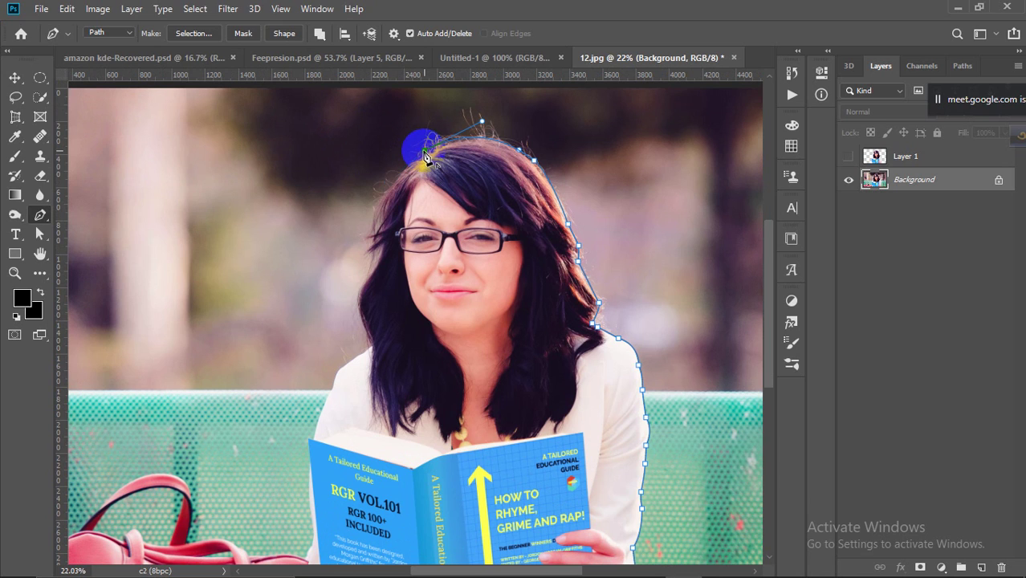
left_click(424, 152)
Continue the path from the crown down the untraced outer edge of the hair to where it meets the shoulder
left_click_drag(379, 212, 377, 217)
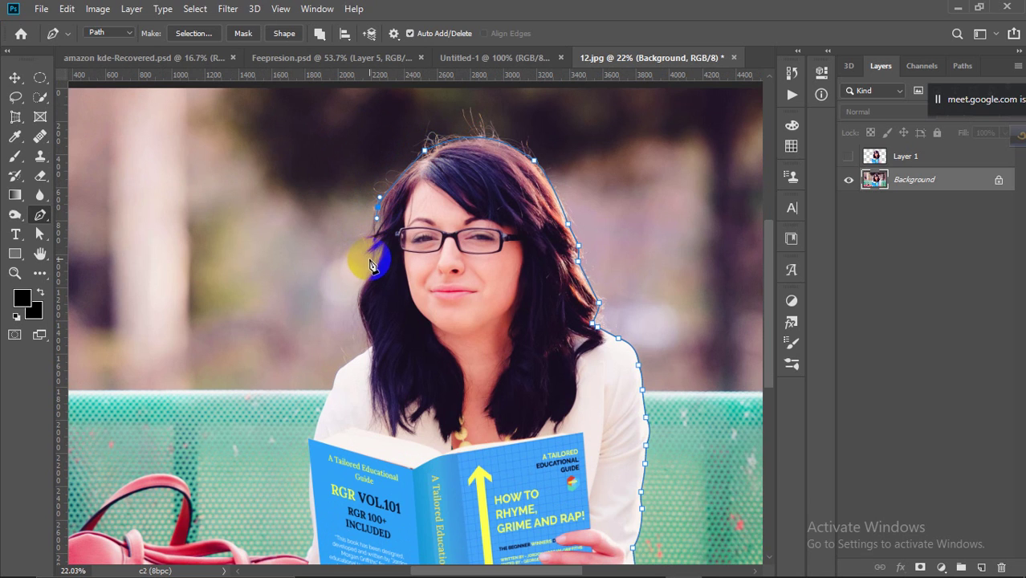
left_click_drag(373, 258, 389, 241)
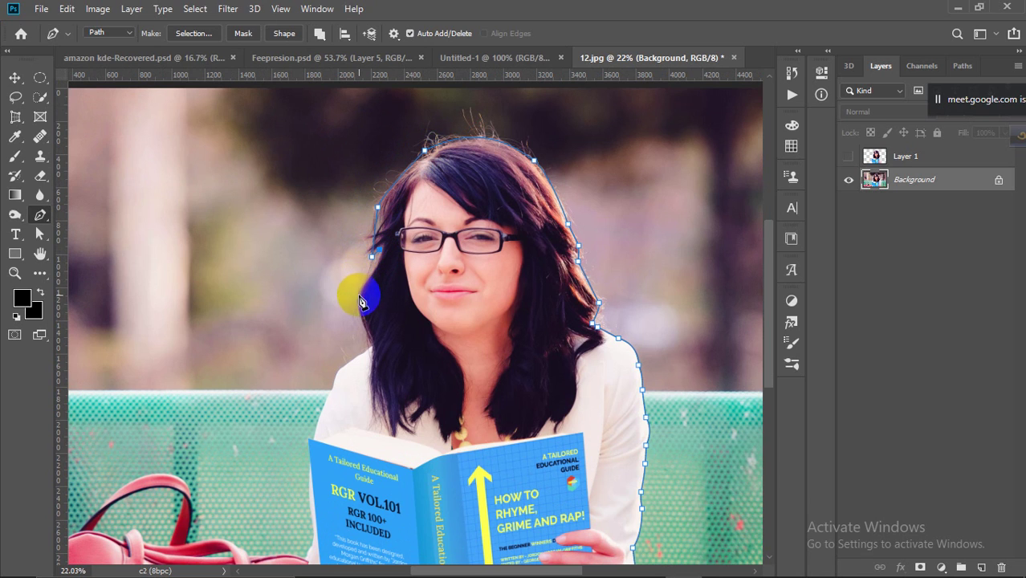
left_click_drag(359, 311, 359, 309)
left_click_drag(374, 349, 366, 354)
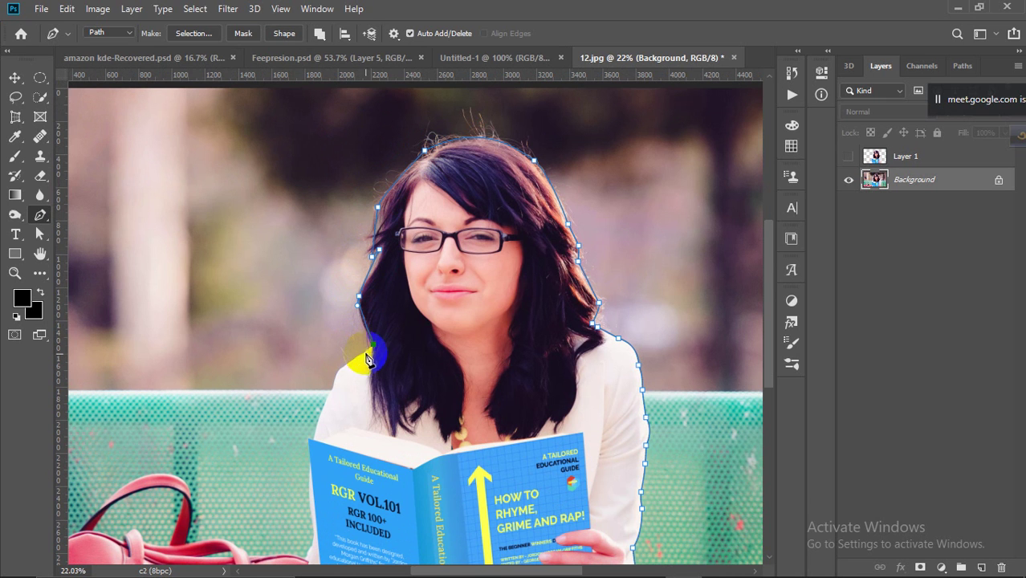
scroll(366, 355, "up", 5)
scroll(395, 347, "down", 3)
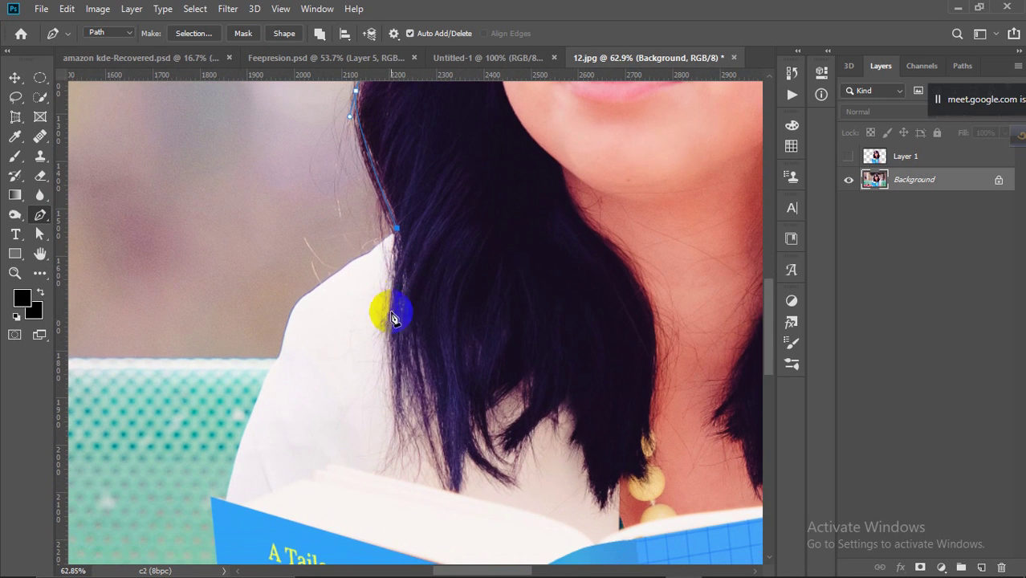
Trace the shoulder's curve down to the top of the green bench and remove the last anchor point's forward handle
left_click_drag(367, 257, 361, 263)
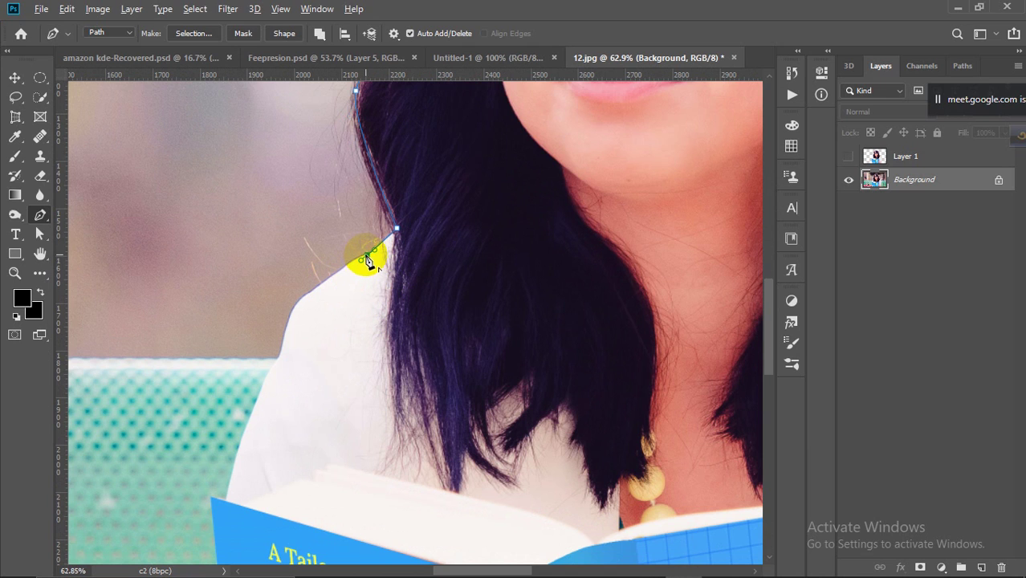
left_click_drag(300, 299, 272, 334)
scroll(306, 304, "down", 2)
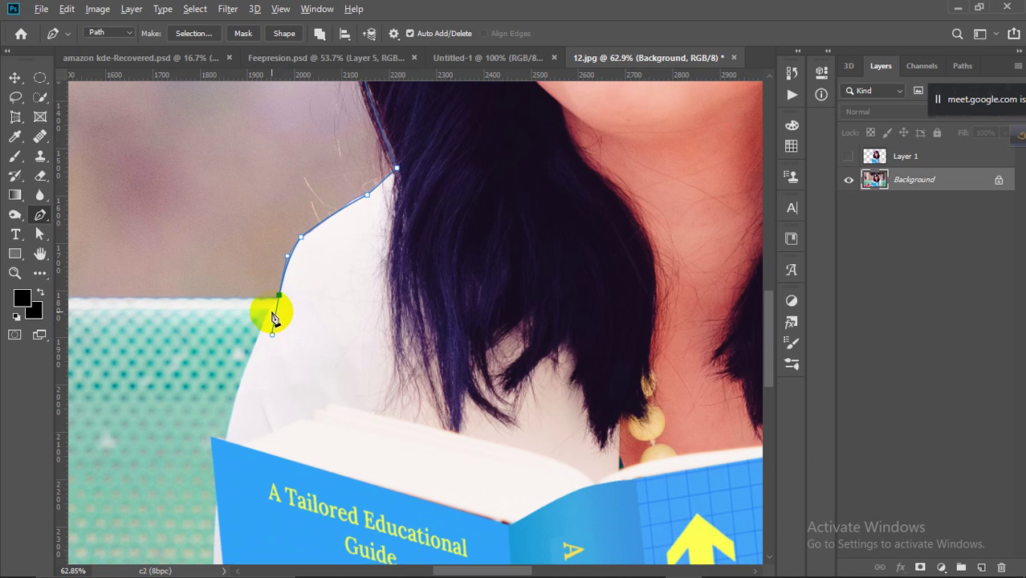
left_click(279, 297, "alt")
scroll(275, 304, "down", 2)
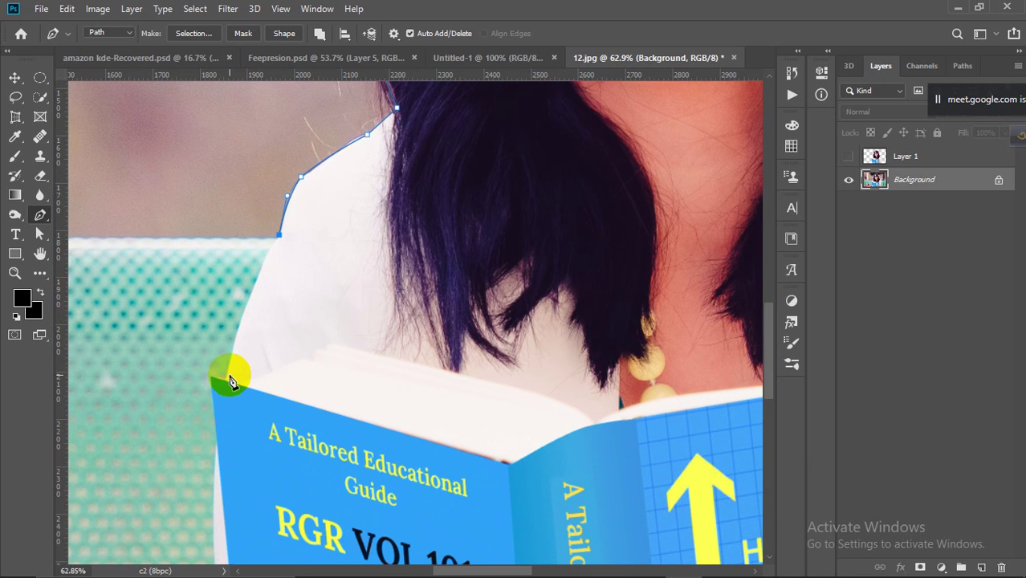
Trace the sleeve down to the book, then follow the book's upper corner and the start of its side edge
left_click_drag(225, 382, 214, 451)
left_click(226, 383, "alt")
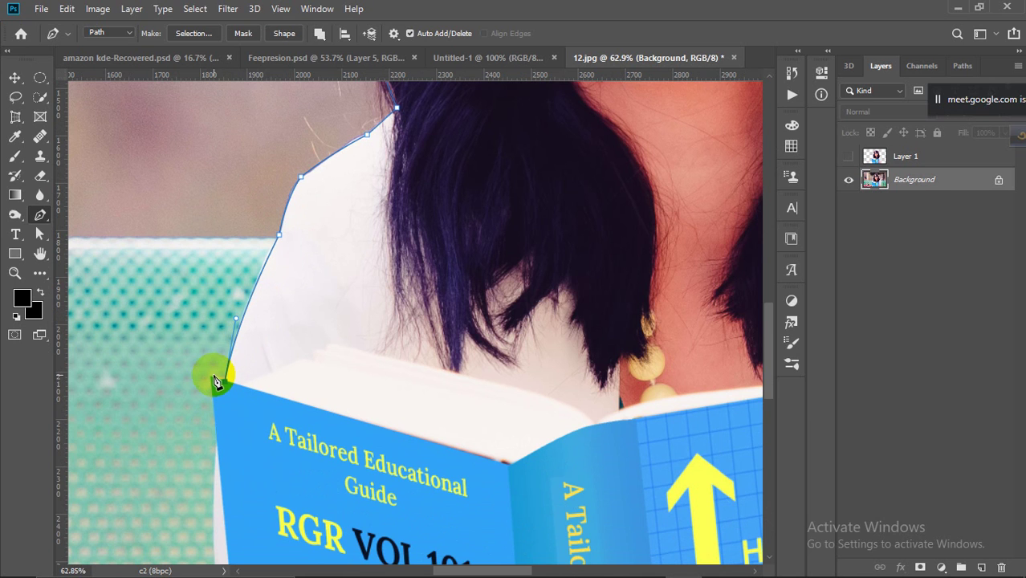
scroll(215, 380, "down", 3)
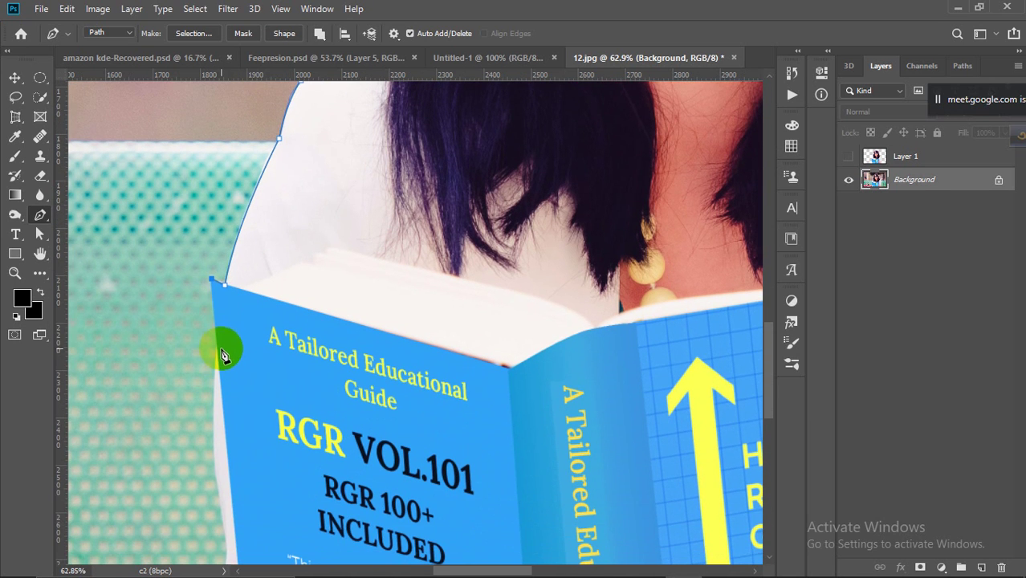
scroll(217, 352, "down", 4)
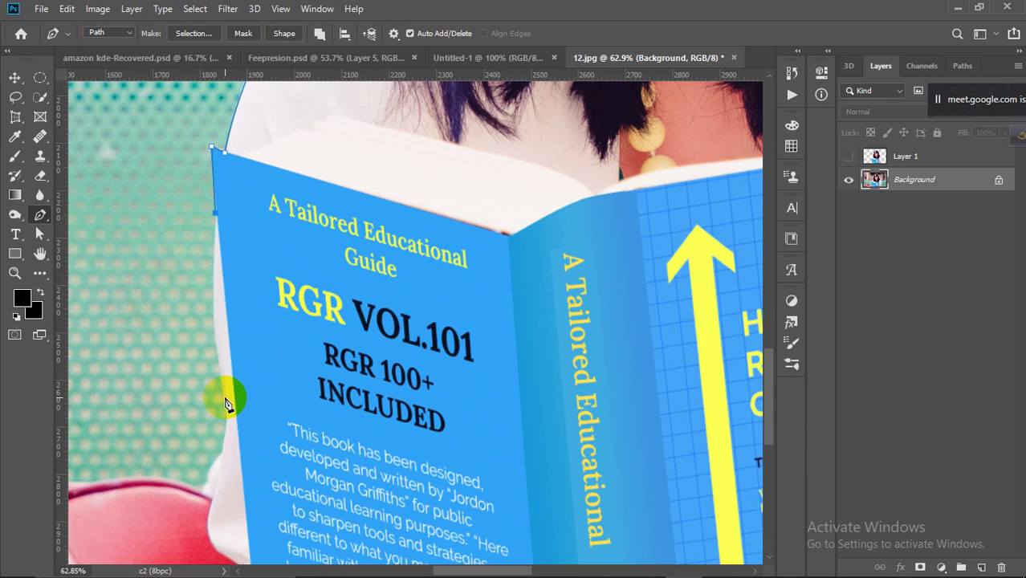
Trace the sleeve edge beside the book down to the top of the red bag
left_click_drag(225, 397, 243, 458)
scroll(258, 393, "down", 4)
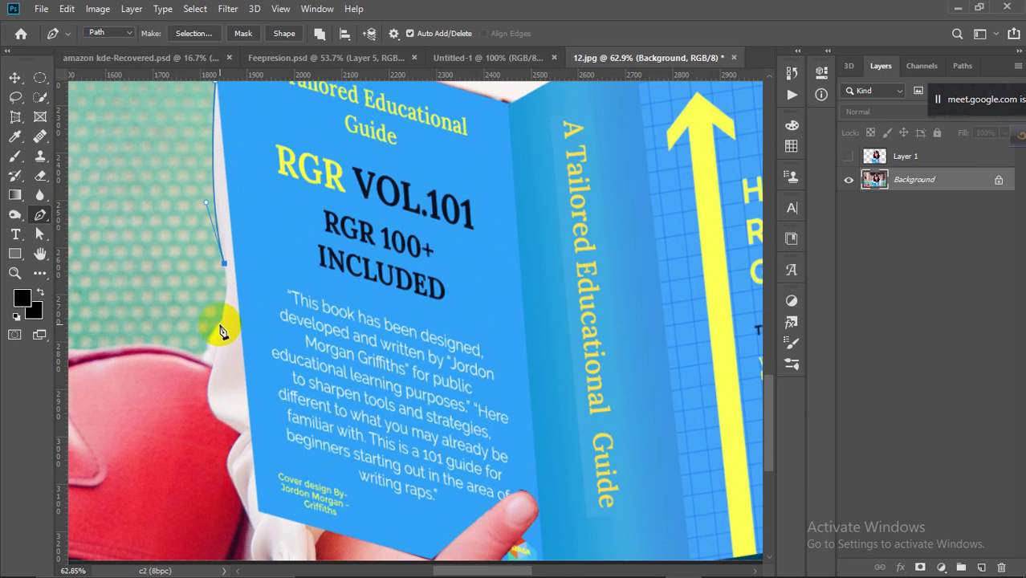
left_click_drag(221, 316, 212, 338)
left_click(220, 317)
left_click(216, 358)
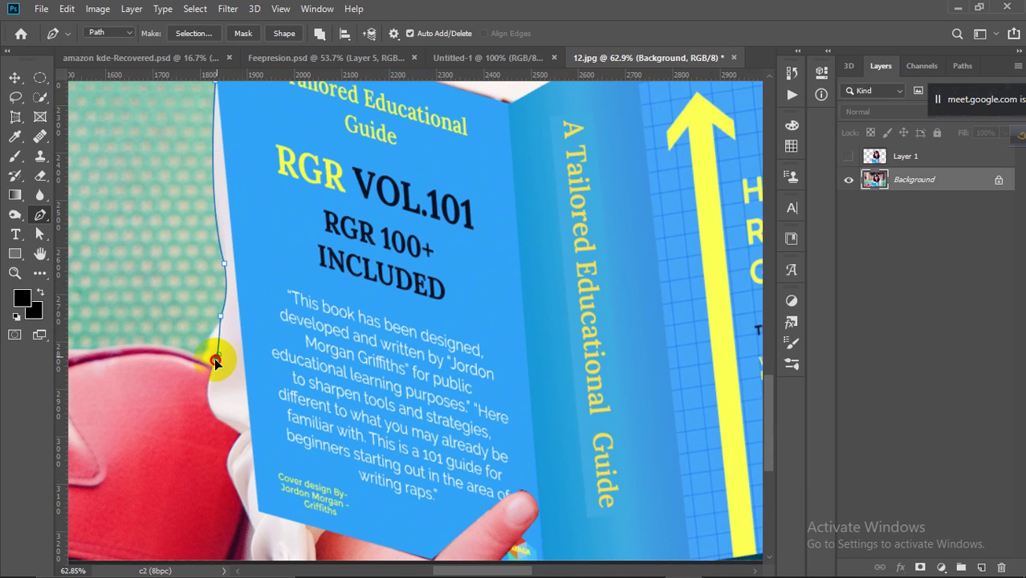
Trace the folds of the cuff between the red bag and the book down to the photo's lower edge
left_click_drag(214, 414, 244, 437)
scroll(243, 438, "down", 3)
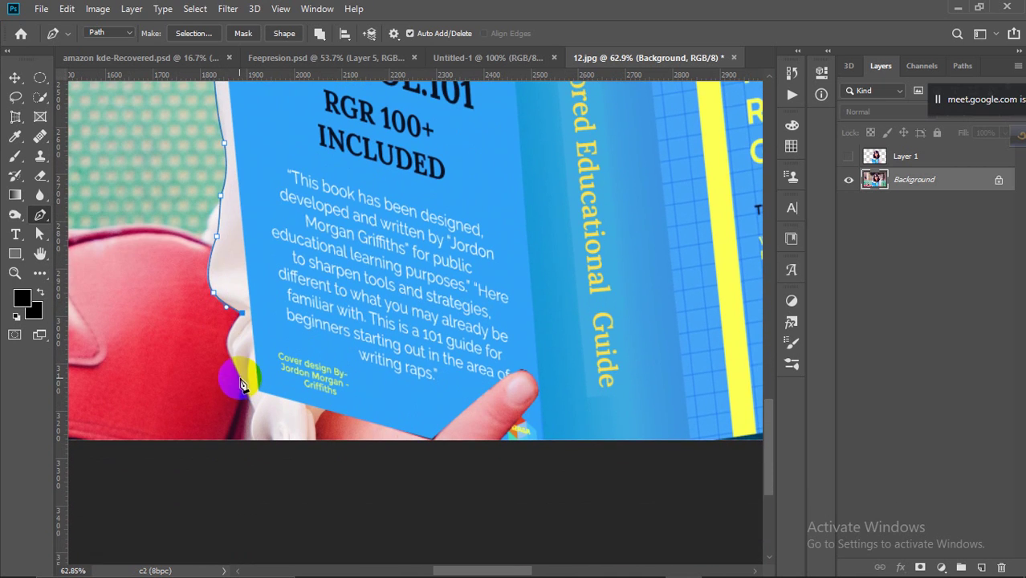
left_click_drag(240, 378, 265, 423)
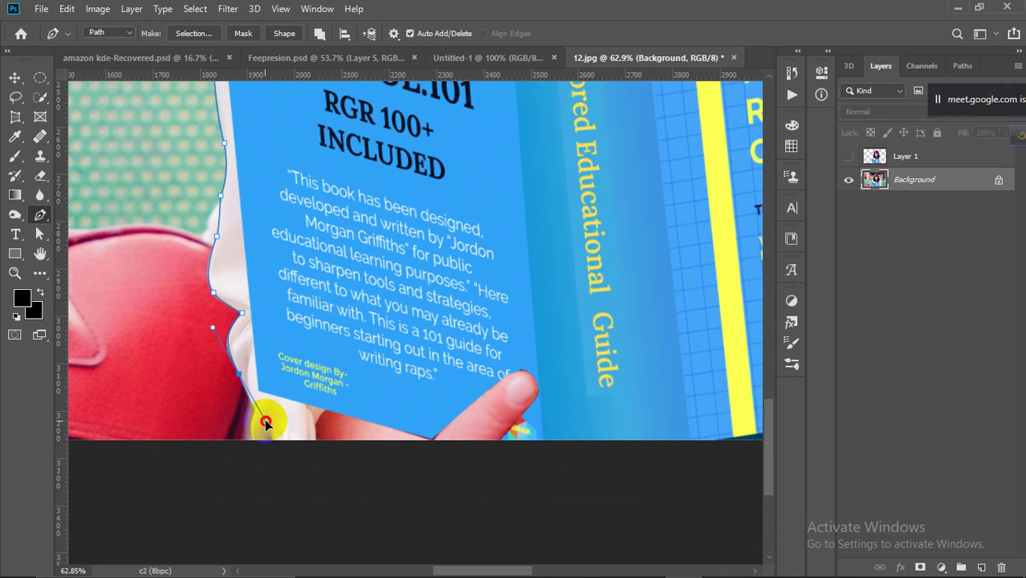
left_click(240, 375, "alt")
left_click_drag(254, 410, 263, 447)
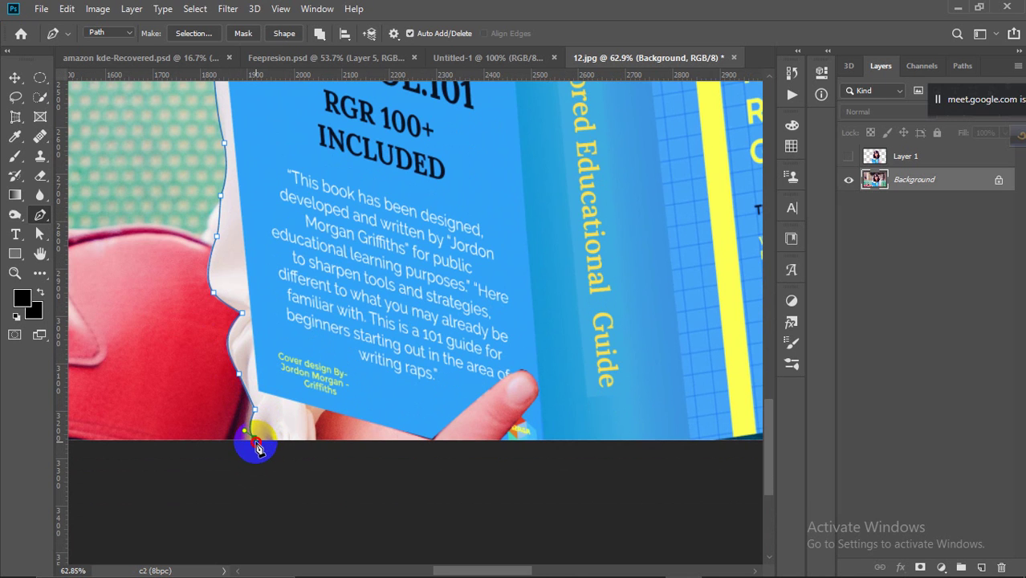
Close the path along the photo's lower edge by joining it to its starting anchor point
scroll(263, 440, "down", 2)
scroll(679, 442, "down", 3)
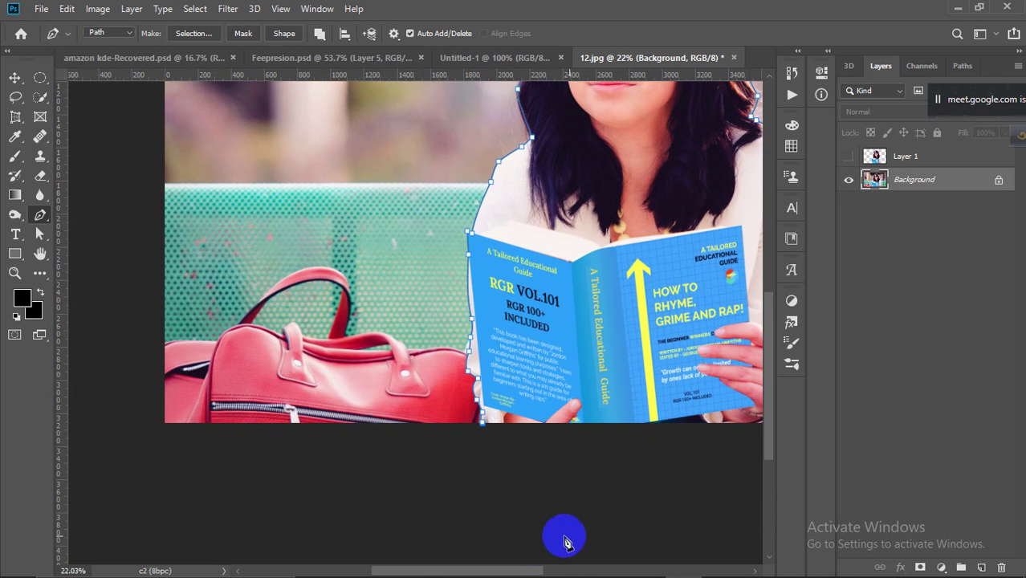
mouse_move(506, 562)
scroll(505, 504, "down", 3)
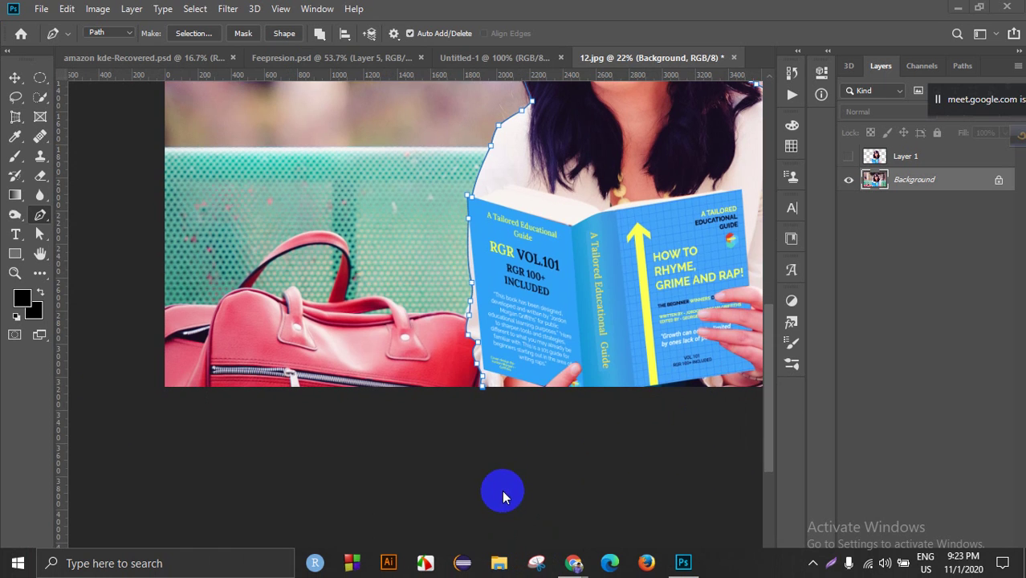
scroll(513, 508, "down", 1)
scroll(646, 454, "up", 1)
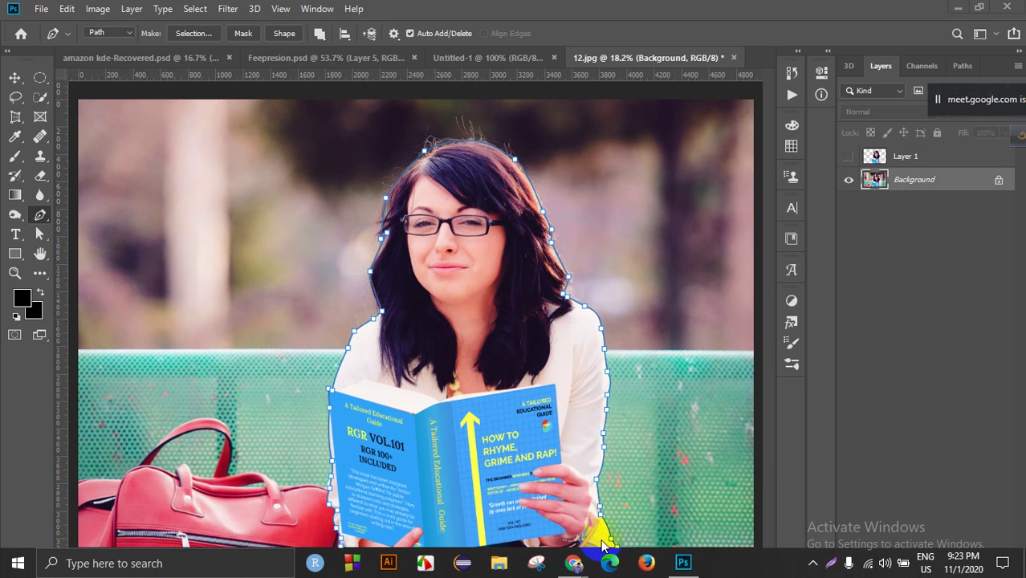
scroll(591, 518, "down", 2)
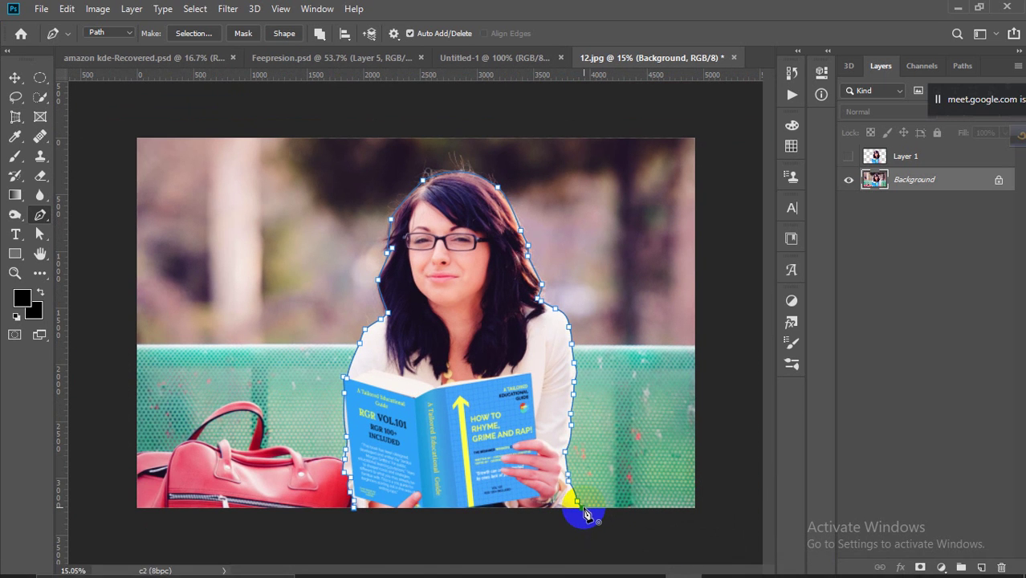
left_click(500, 507)
Switch to the Direct Selection tool and pick anchor points on both outer edges of the hair
scroll(596, 355, "down", 1)
scroll(590, 355, "up", 3)
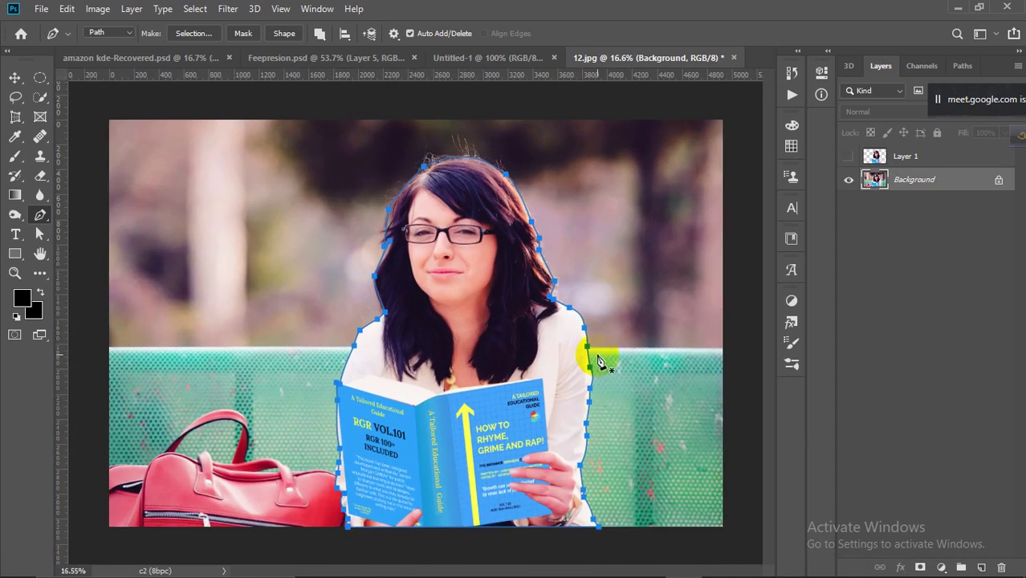
scroll(459, 294, "up", 1)
scroll(298, 298, "down", 4)
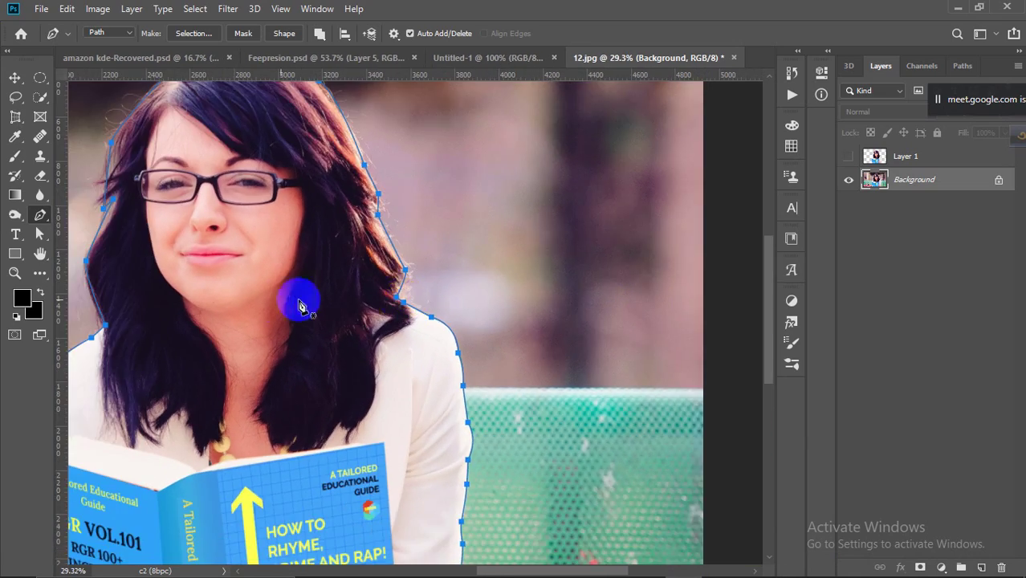
scroll(362, 329, "up", 5)
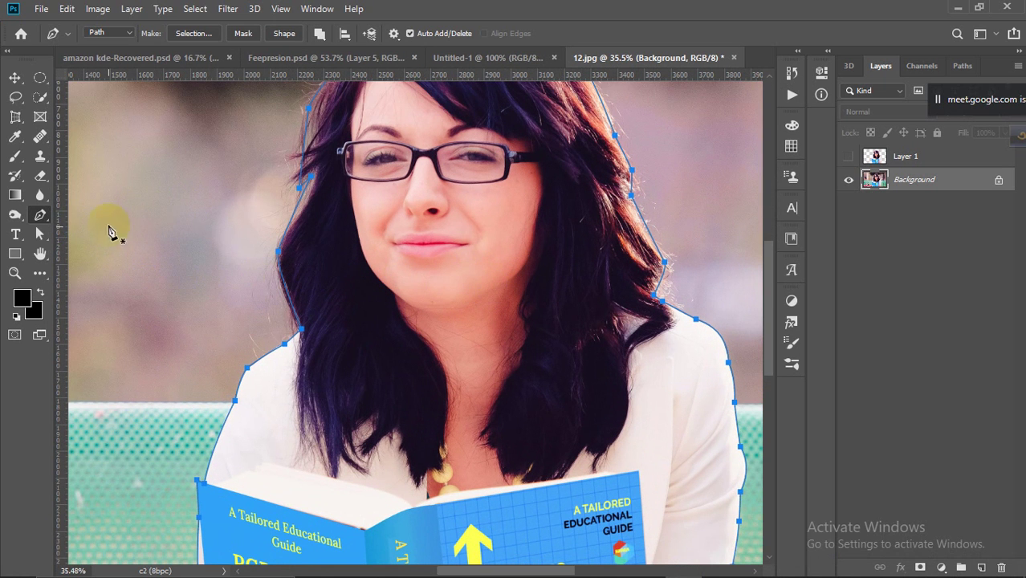
scroll(310, 229, "up", 1)
scroll(310, 229, "down", 3)
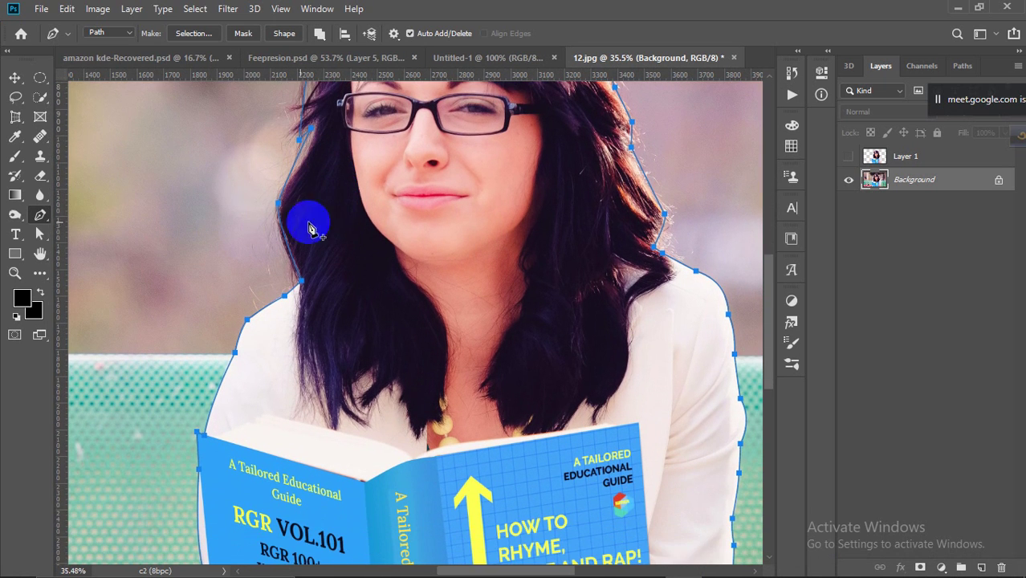
left_click_drag(37, 239, 121, 249)
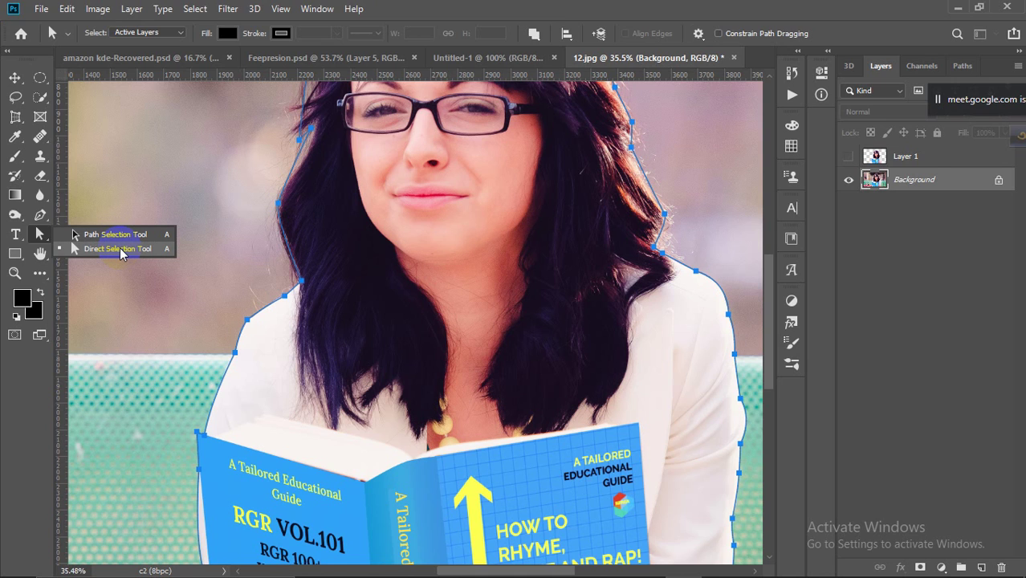
left_click(120, 247)
left_click(281, 201)
left_click(660, 206)
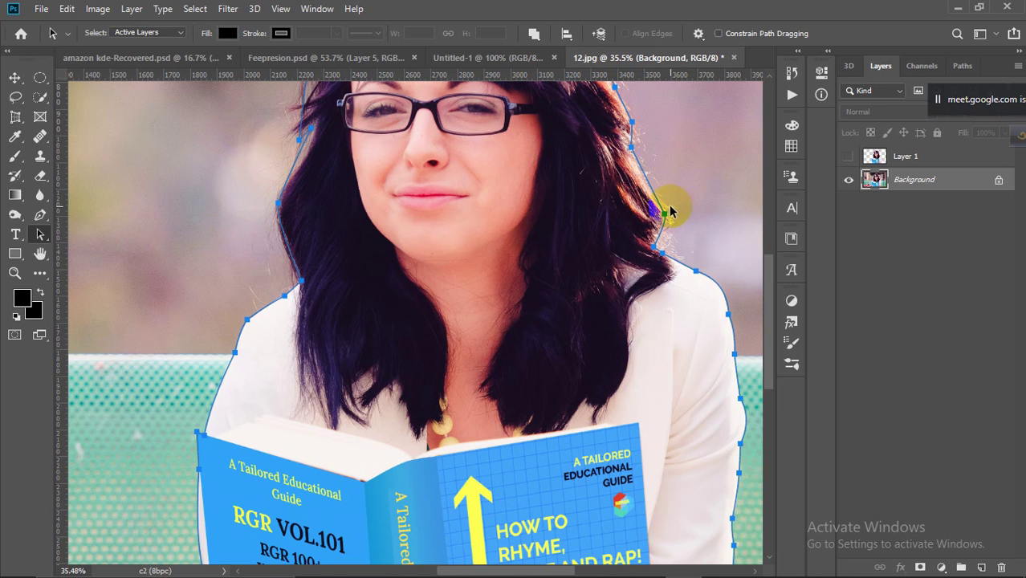
Try moving the whole path away from the woman, then return it to her outline
scroll(660, 206, "down", 3)
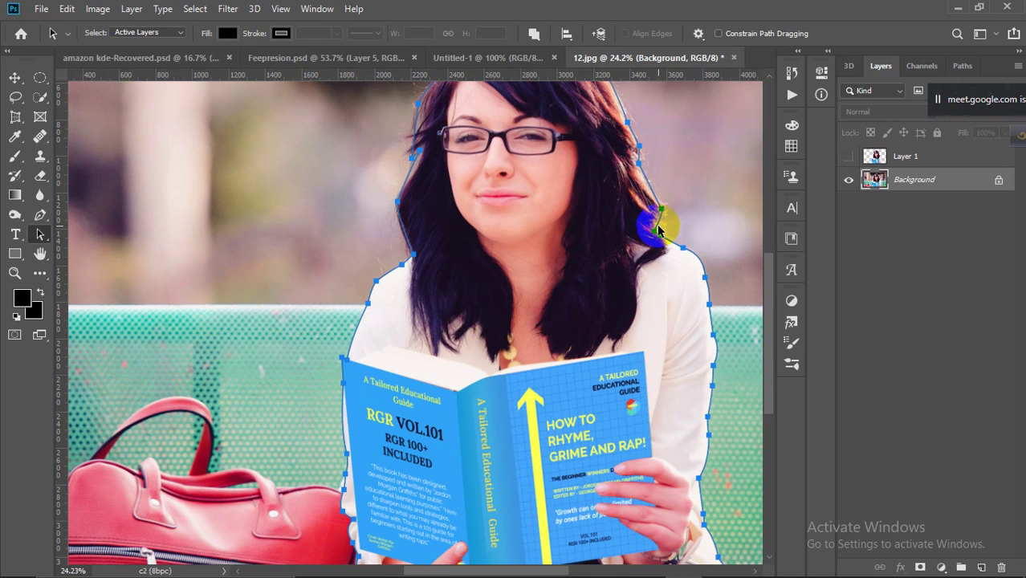
left_click_drag(659, 225, 400, 221)
scroll(405, 225, "down", 3)
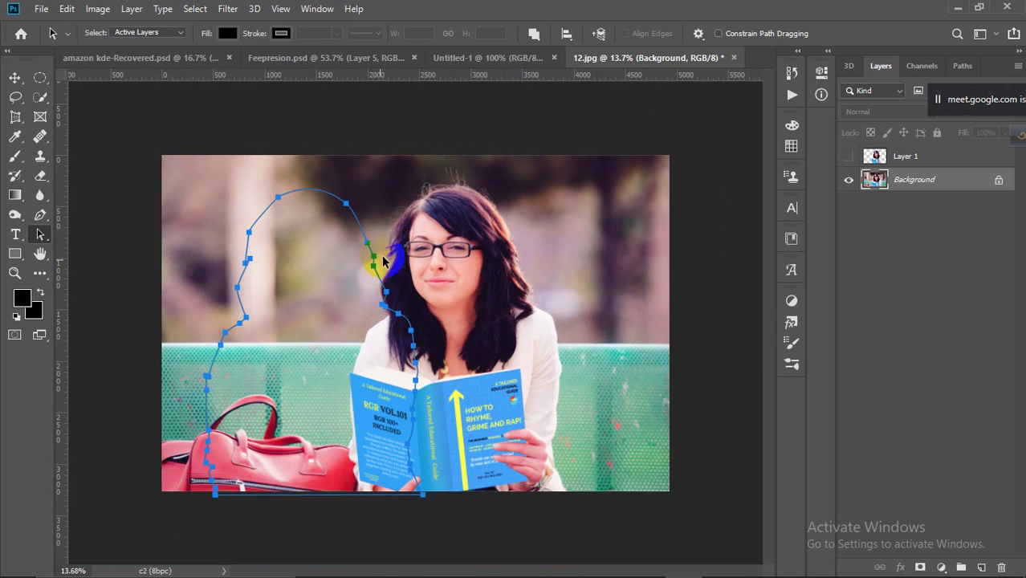
left_click_drag(383, 283, 465, 242)
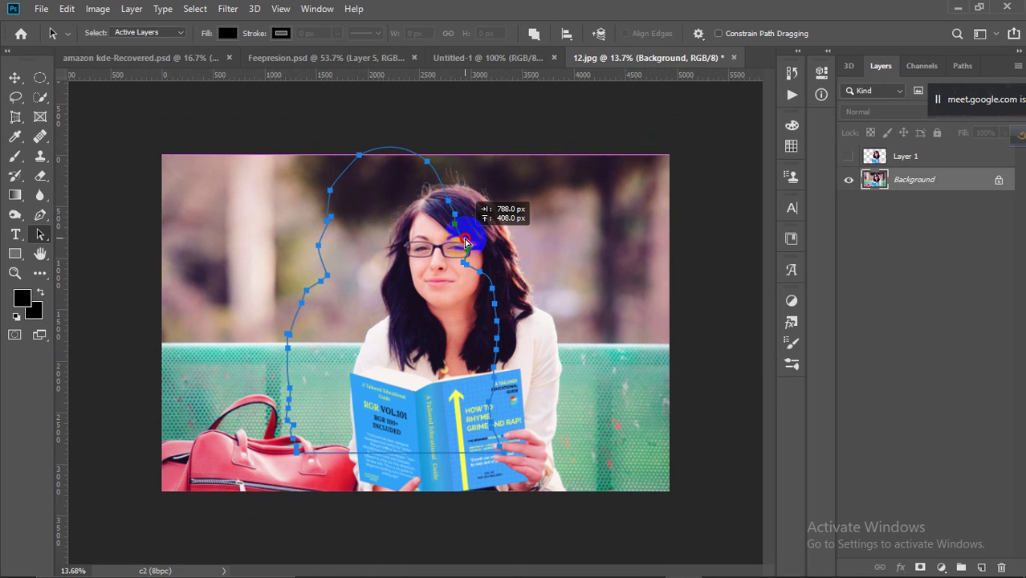
left_click_drag(38, 233, 81, 242)
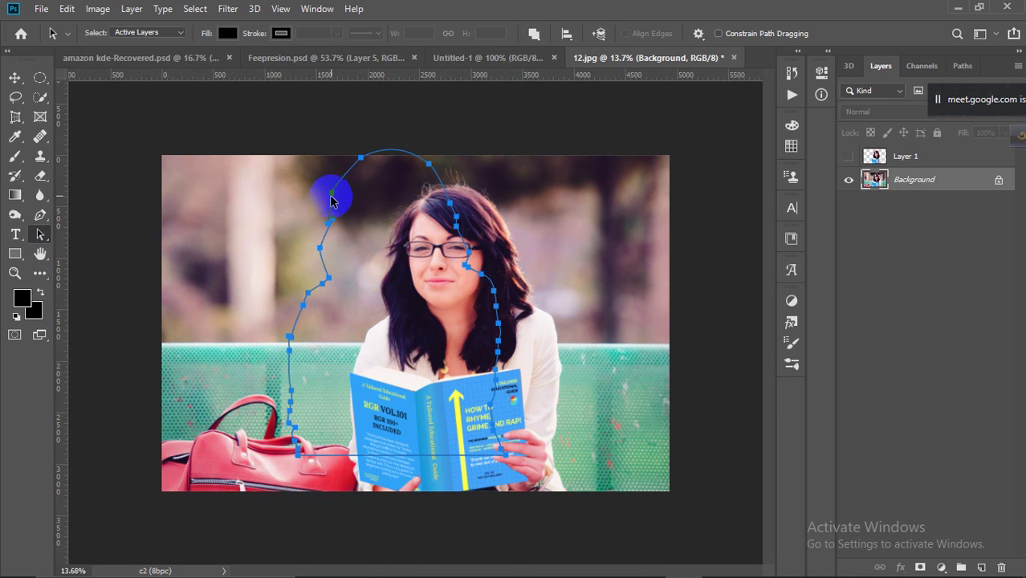
left_click_drag(339, 183, 538, 269)
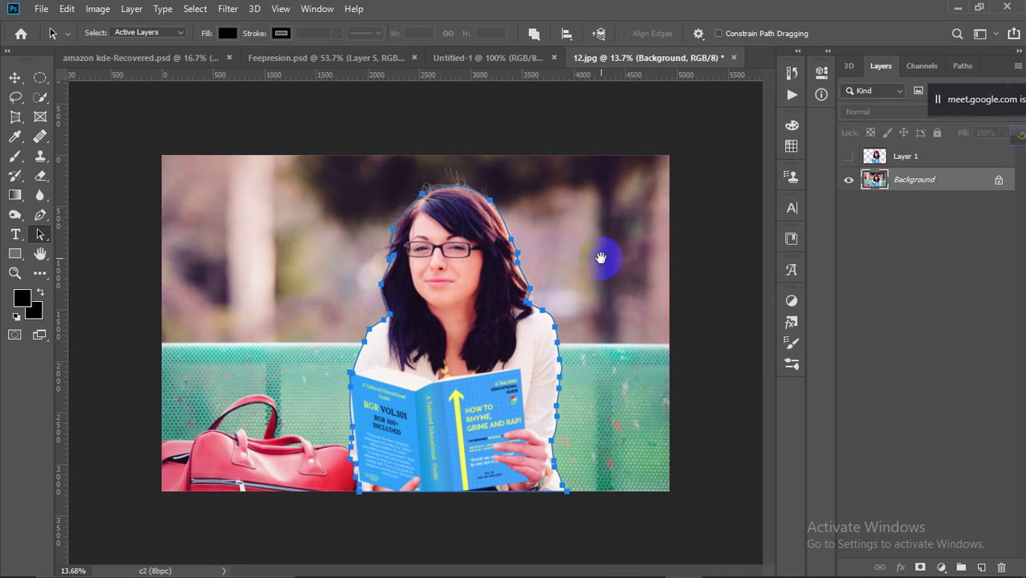
Try to select the individual anchor points where the hair meets the shoulder
scroll(604, 263, "up", 3)
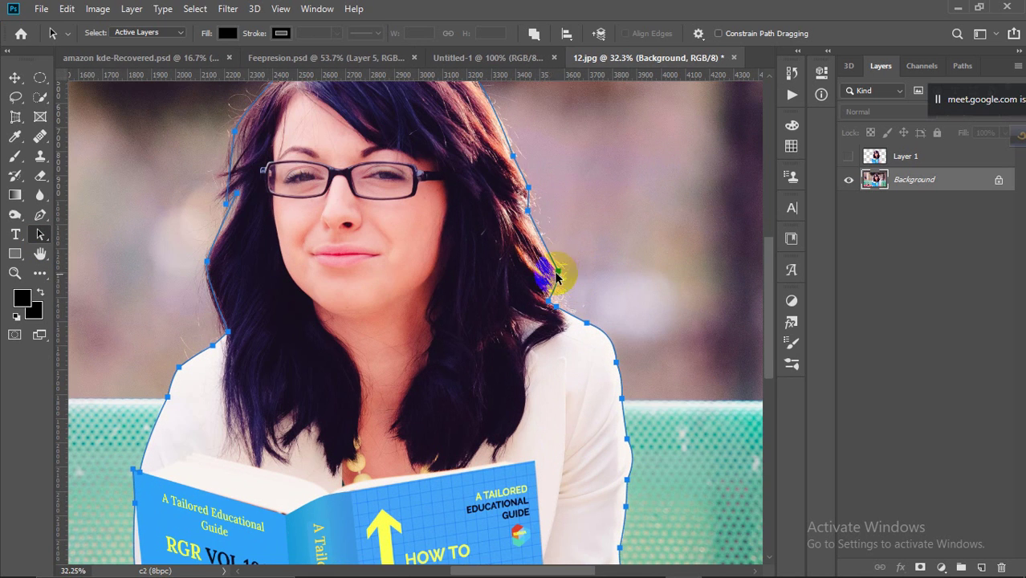
scroll(535, 206, "up", 3)
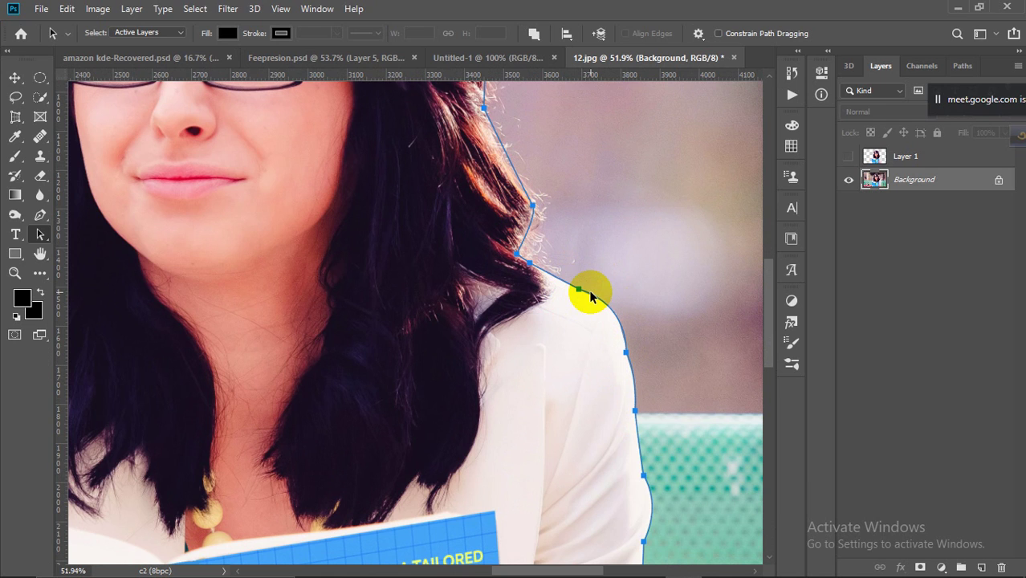
left_click(525, 271)
left_click_drag(582, 272, 551, 313)
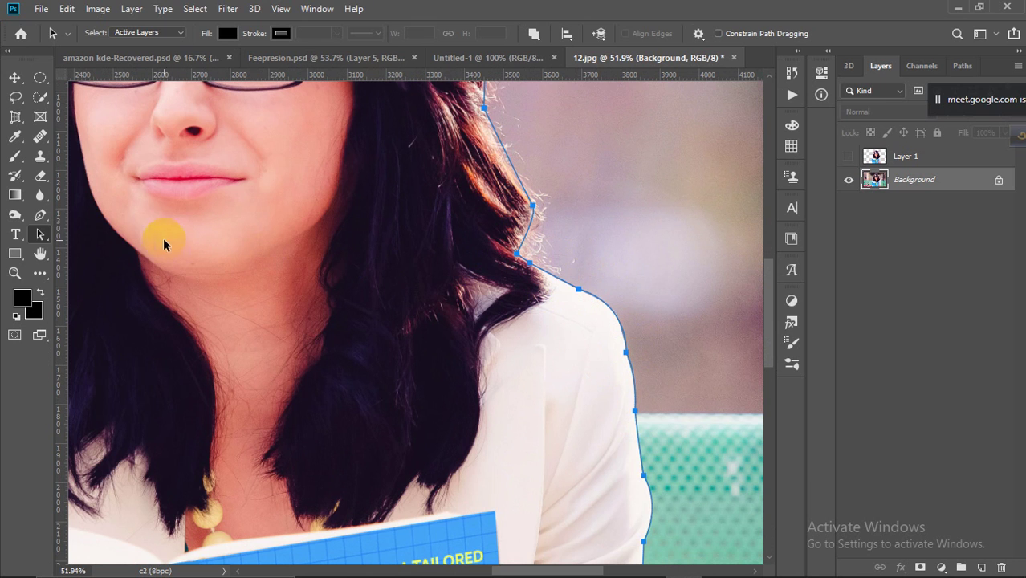
Switch to the Path Selection tool and try it on the path where the hair meets the shoulder
right_click(38, 231)
left_click(105, 231)
left_click(536, 286)
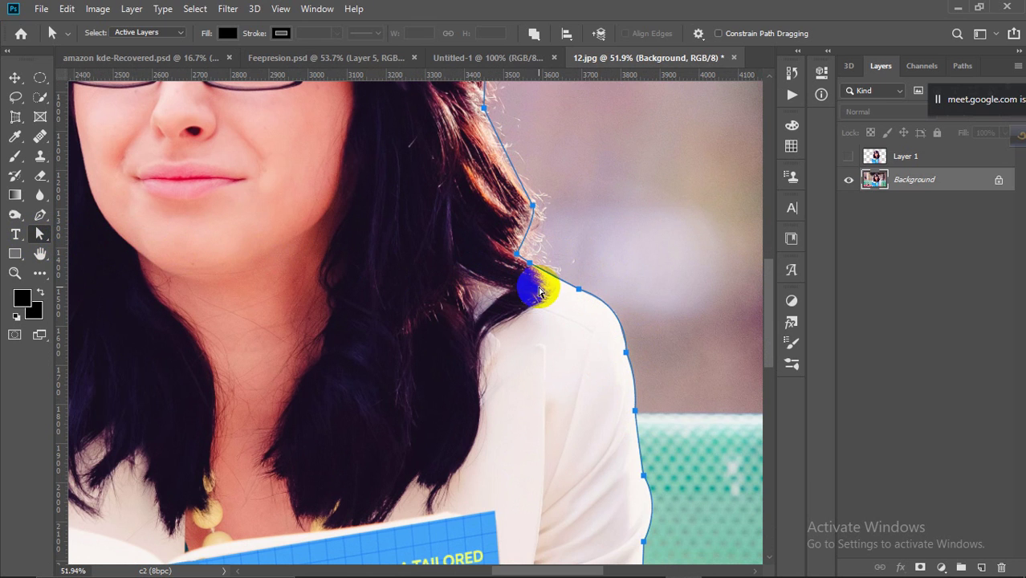
scroll(537, 281, "up", 3)
left_click(539, 271)
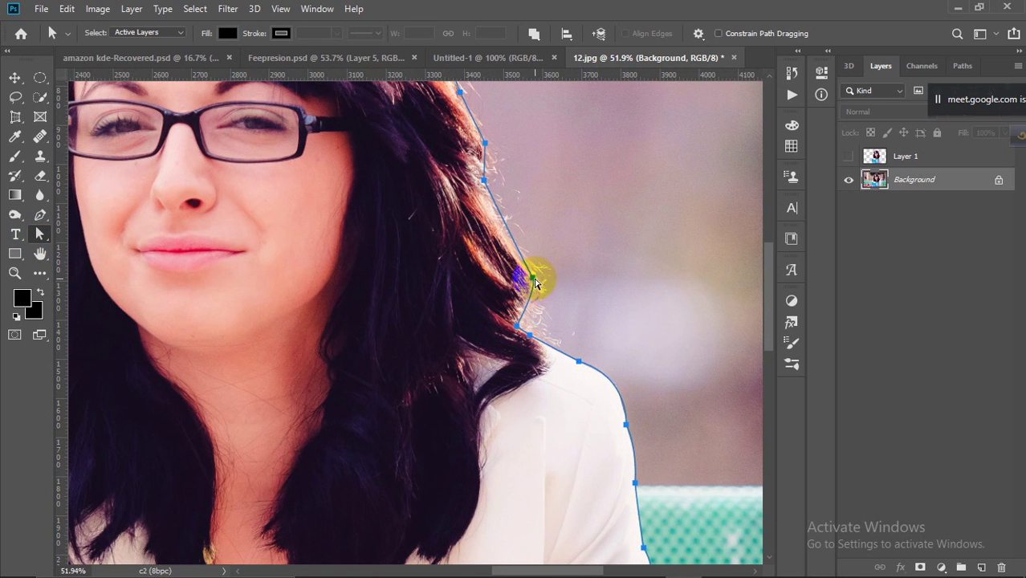
Move the sleeve's anchor point beside the red bag outward to the white fabric's edge
scroll(557, 294, "down", 2)
scroll(557, 291, "down", 2)
scroll(314, 362, "down", 1)
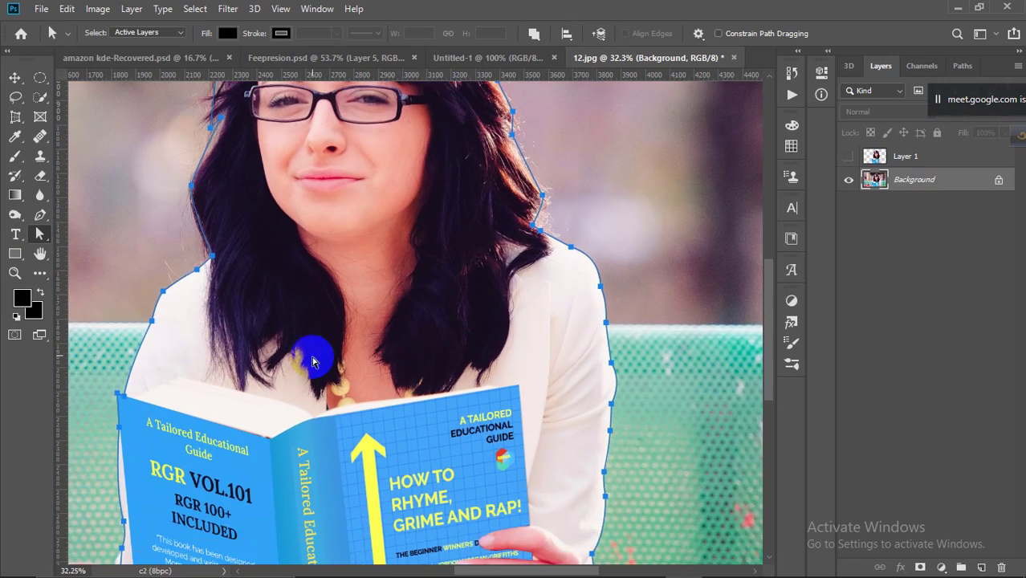
scroll(164, 302, "down", 1)
scroll(124, 521, "up", 2)
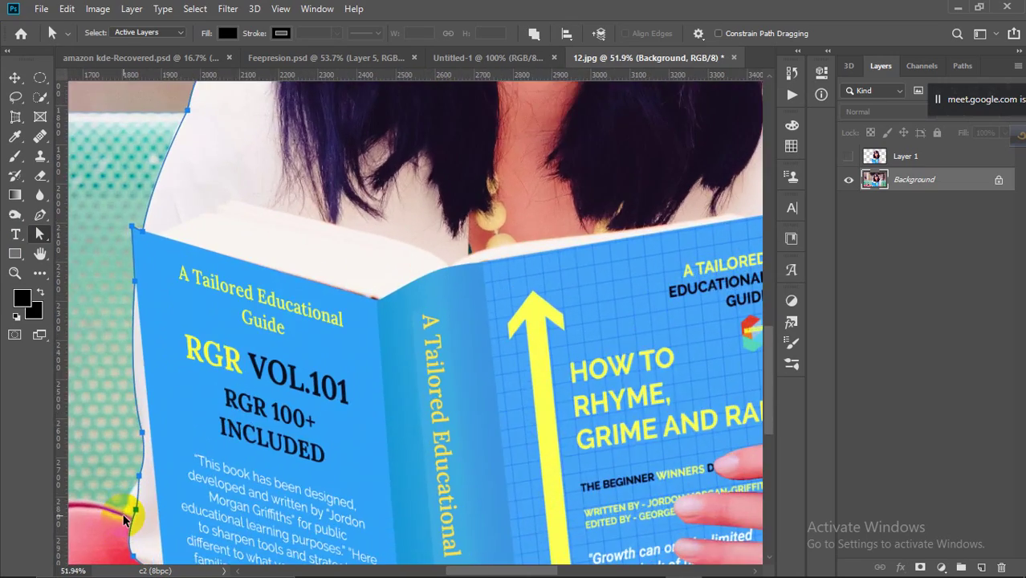
scroll(124, 520, "up", 5)
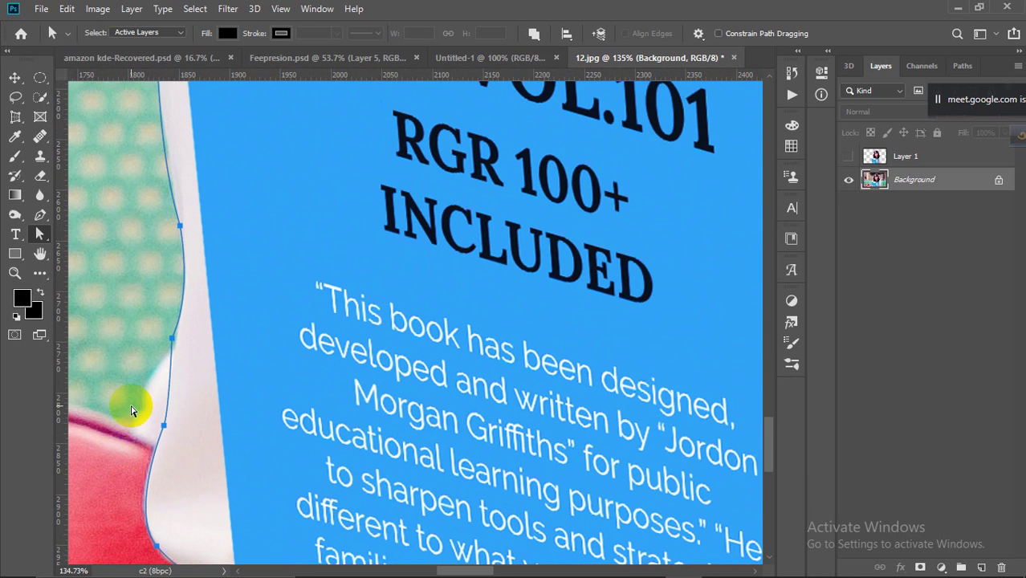
left_click(164, 426)
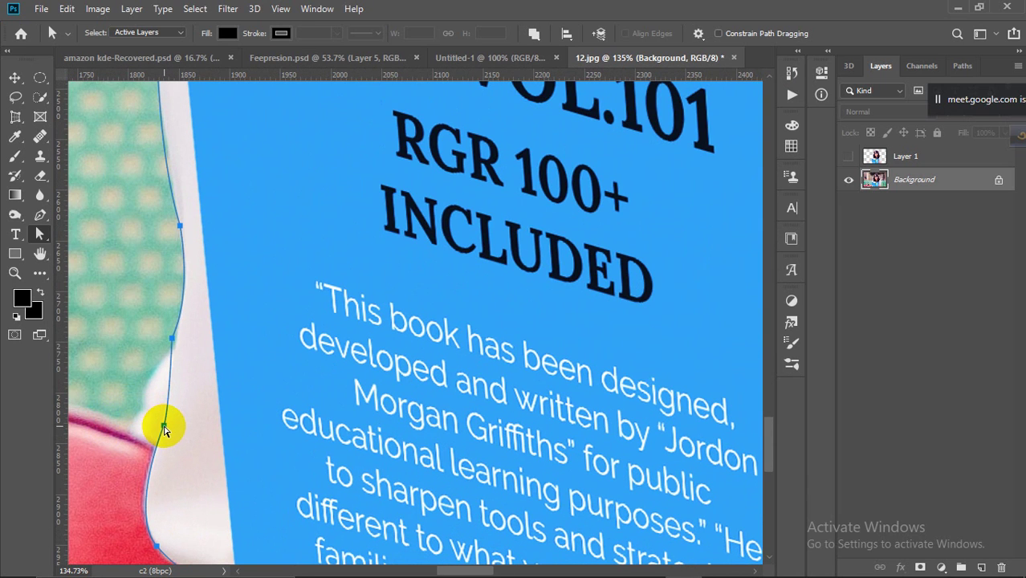
left_click(171, 338, "shift")
left_click_drag(164, 426, 131, 421)
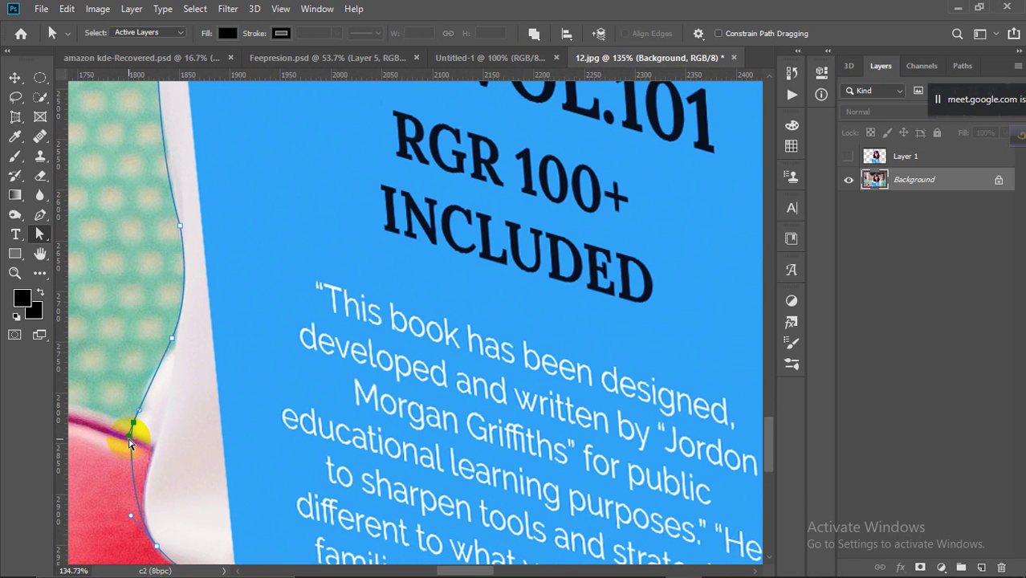
Adjust both direction handles of the sleeve anchor so the curve bulges around the white fabric beside the bag
left_click_drag(129, 441, 168, 453)
left_click_drag(126, 415, 126, 382)
mouse_move(160, 466)
left_mouse_down()
mouse_move(210, 481)
mouse_move(158, 466)
left_mouse_up()
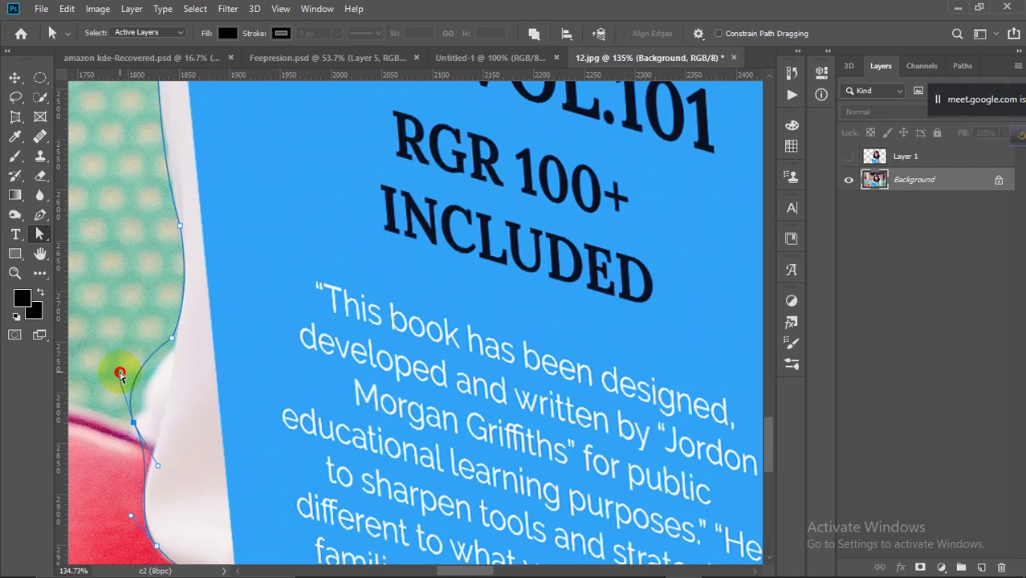
Try selecting the two anchor points on the shoulder above the book with the Direct Selection tool and moving them together onto the book
scroll(143, 385, "down", 5)
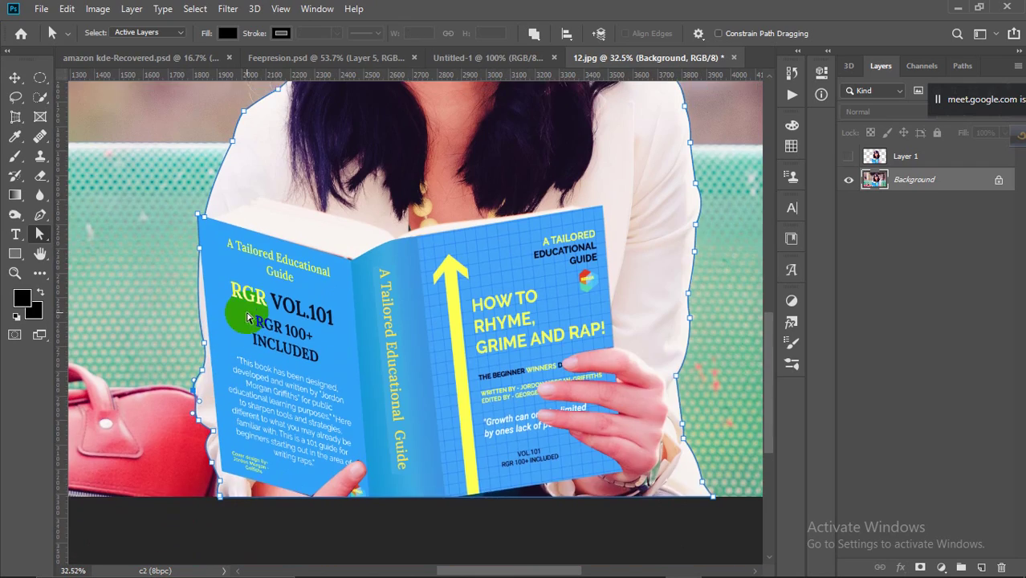
scroll(247, 310, "up", 3)
scroll(241, 277, "up", 3)
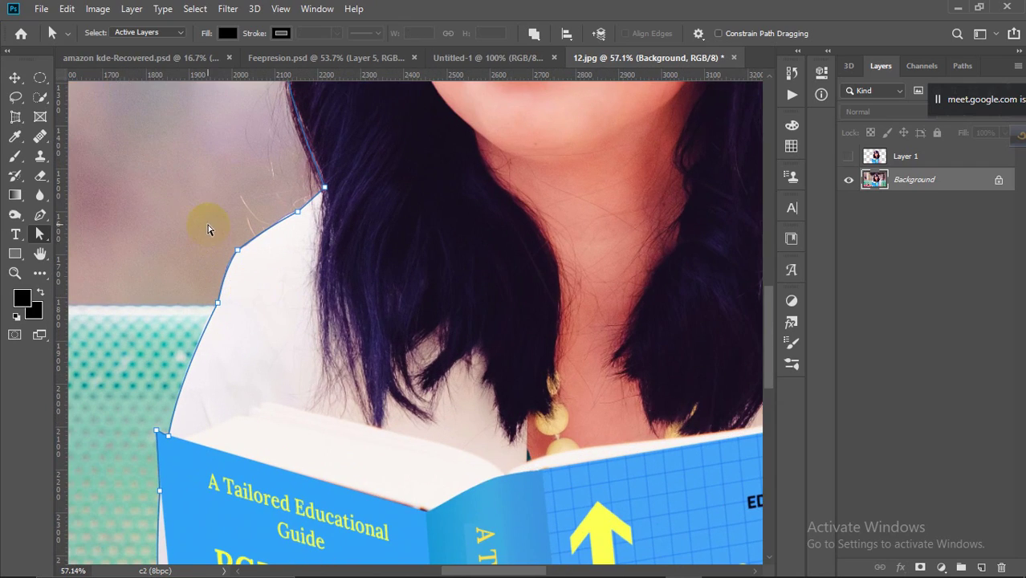
right_click(40, 234)
left_click(84, 247)
mouse_move(237, 251)
left_mouse_down()
mouse_move(231, 279)
mouse_move(247, 325)
mouse_move(235, 261)
left_mouse_up()
left_click(259, 236)
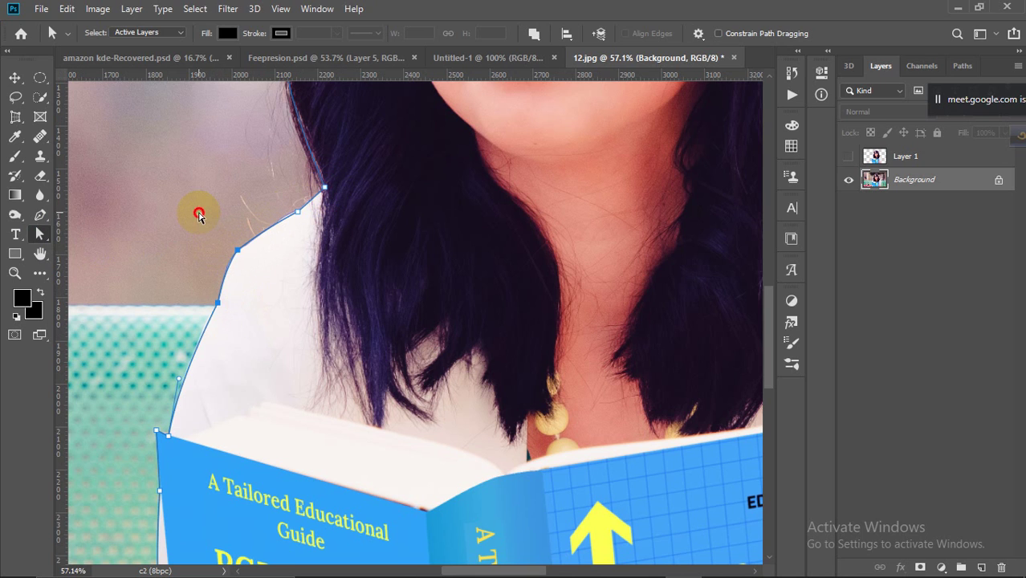
left_click_drag(217, 171, 286, 344)
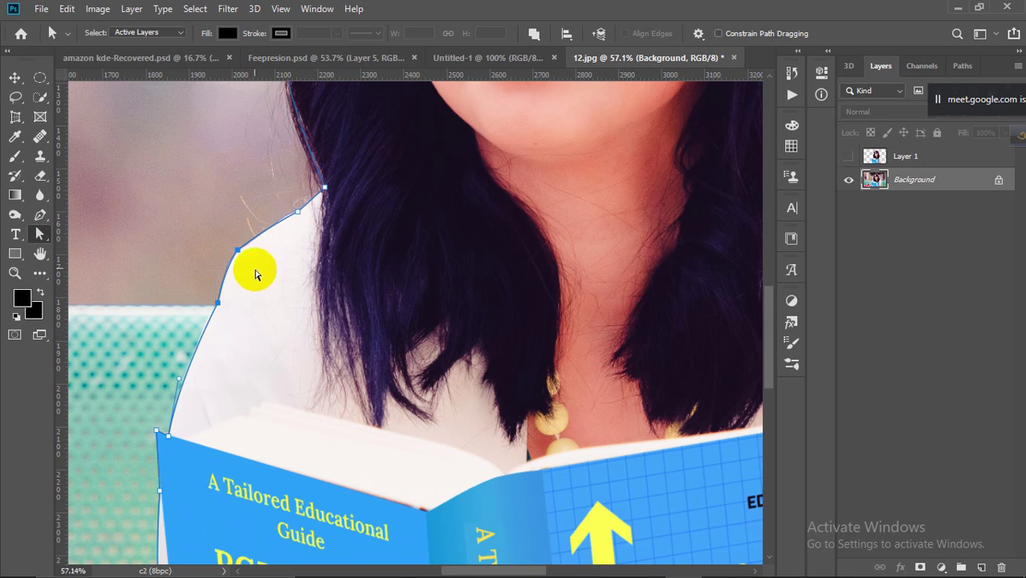
left_click_drag(238, 255, 448, 456)
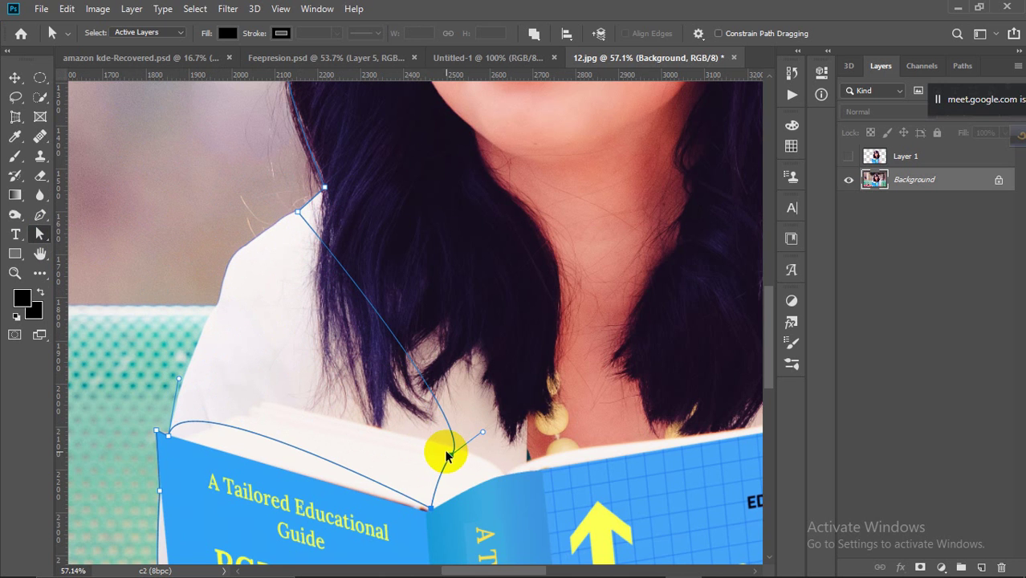
scroll(382, 357, "down", 8)
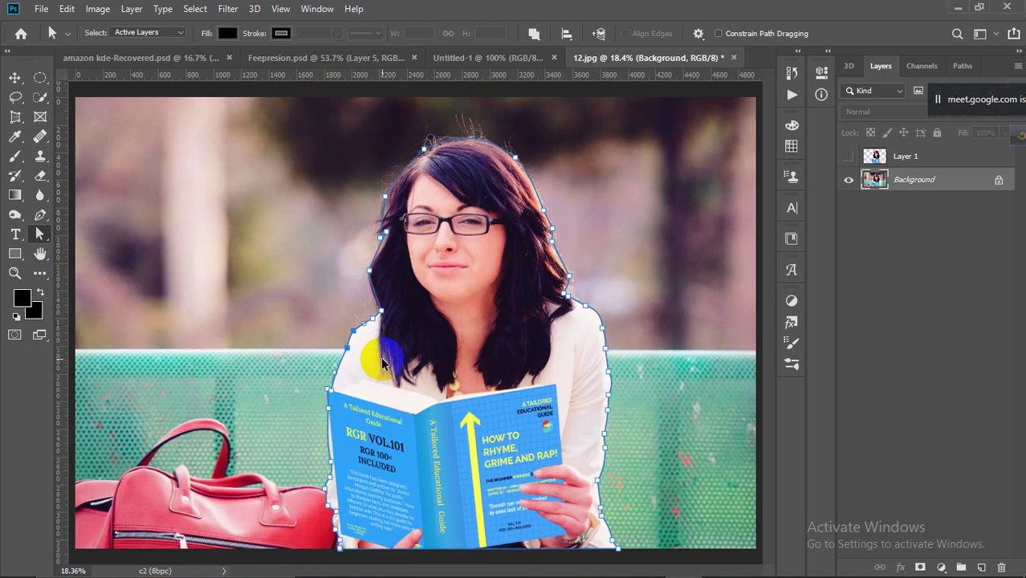
Deselect the path, switch to the Path Selection tool and check the outline around the woman
left_click(568, 337)
right_click(42, 233)
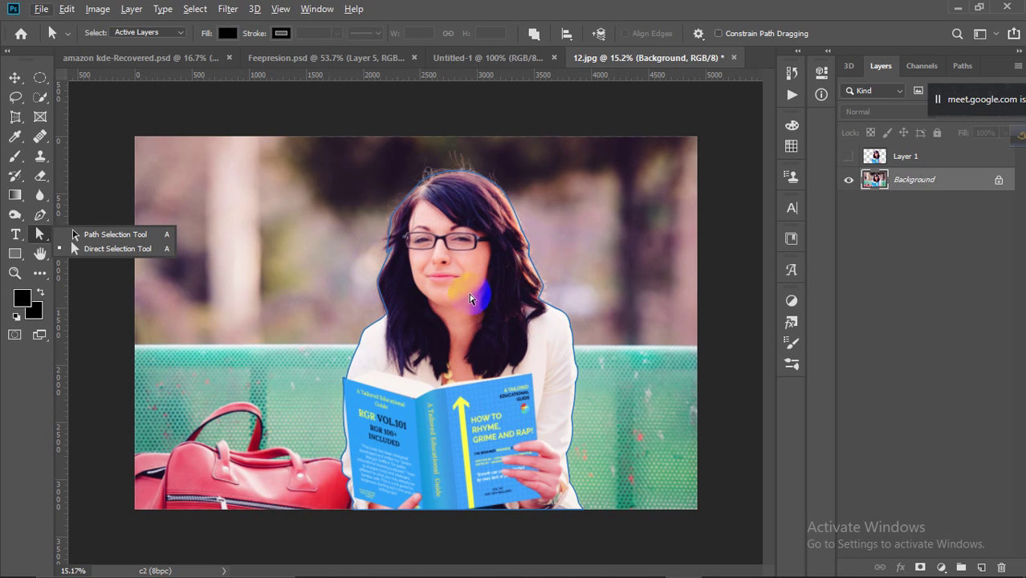
left_click(76, 234)
key("ctrl+plus")
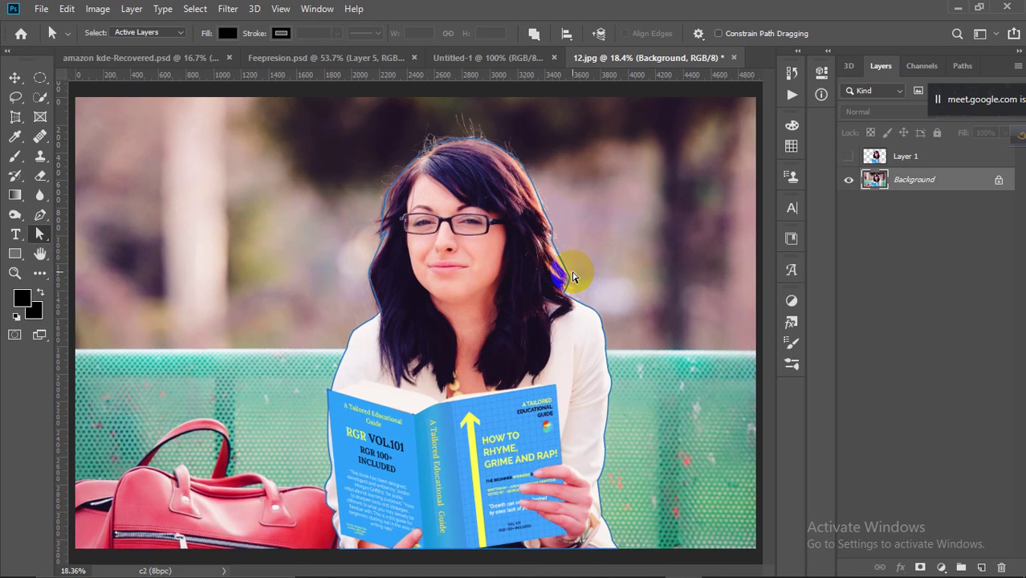
key("ctrl+plus")
key("ctrl+minus")
key("ctrl+minus")
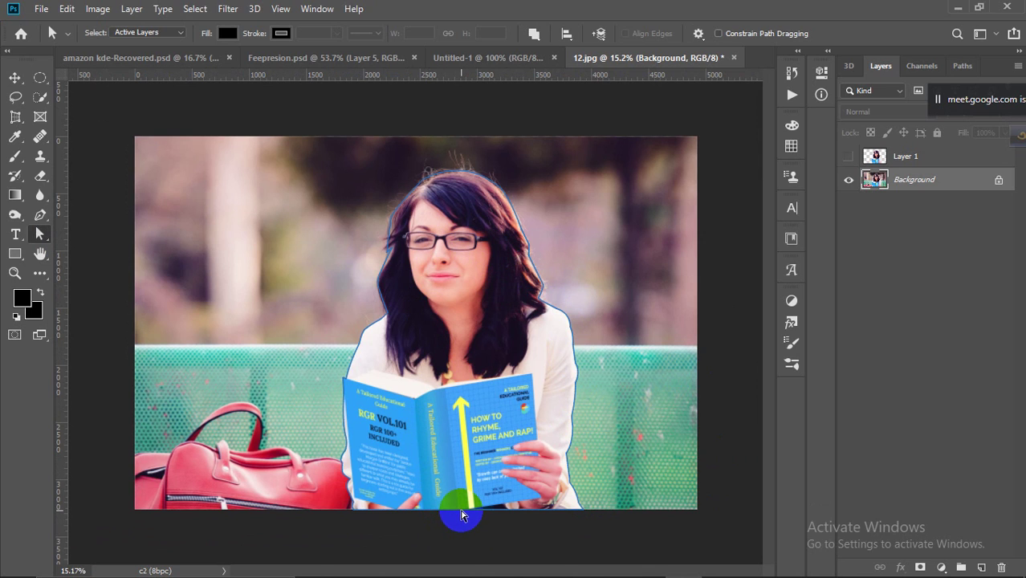
Try deleting Layer 1, then undo the deletion
left_click(925, 154)
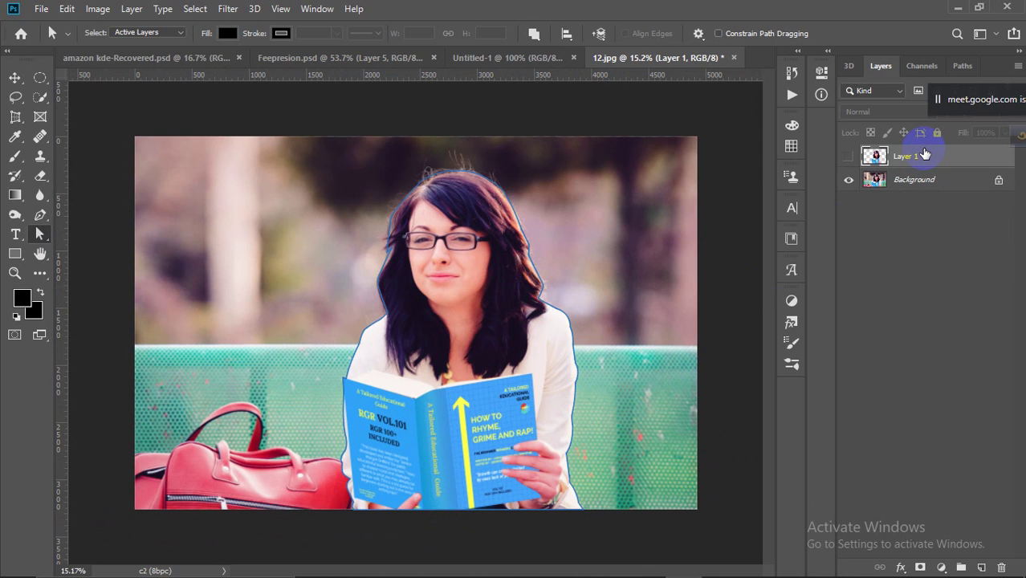
right_click(909, 158)
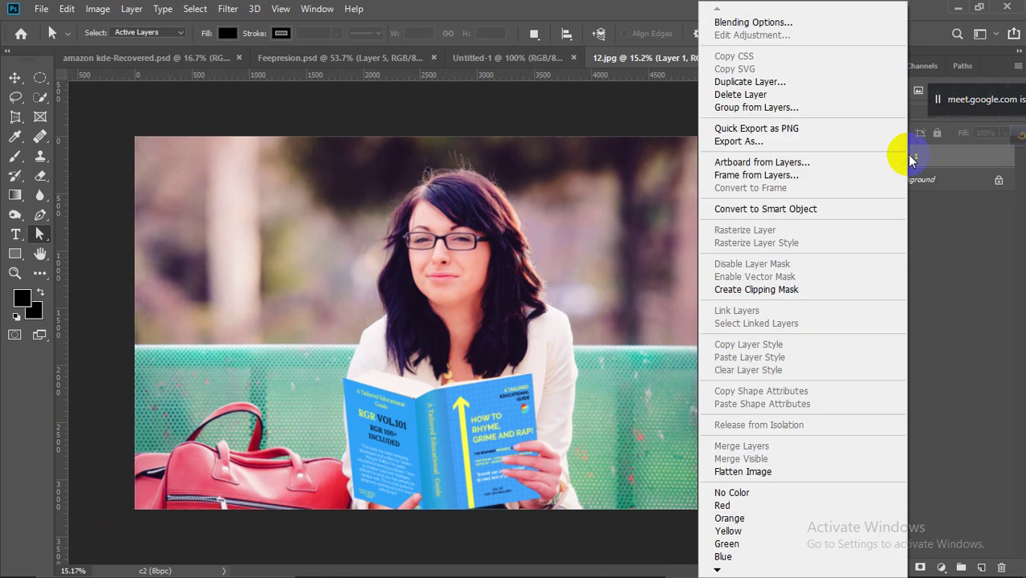
left_click(863, 93)
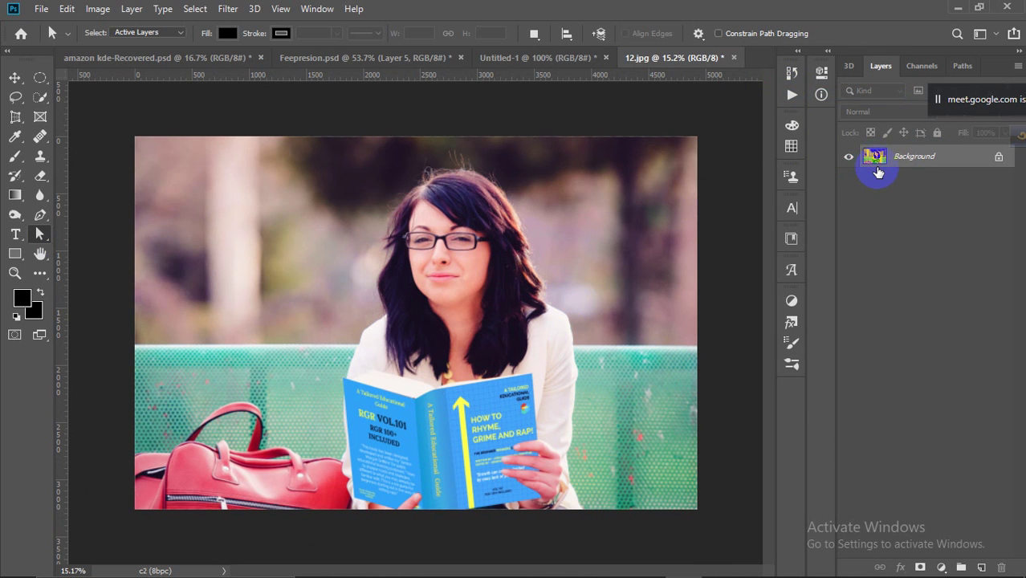
key("ctrl+z")
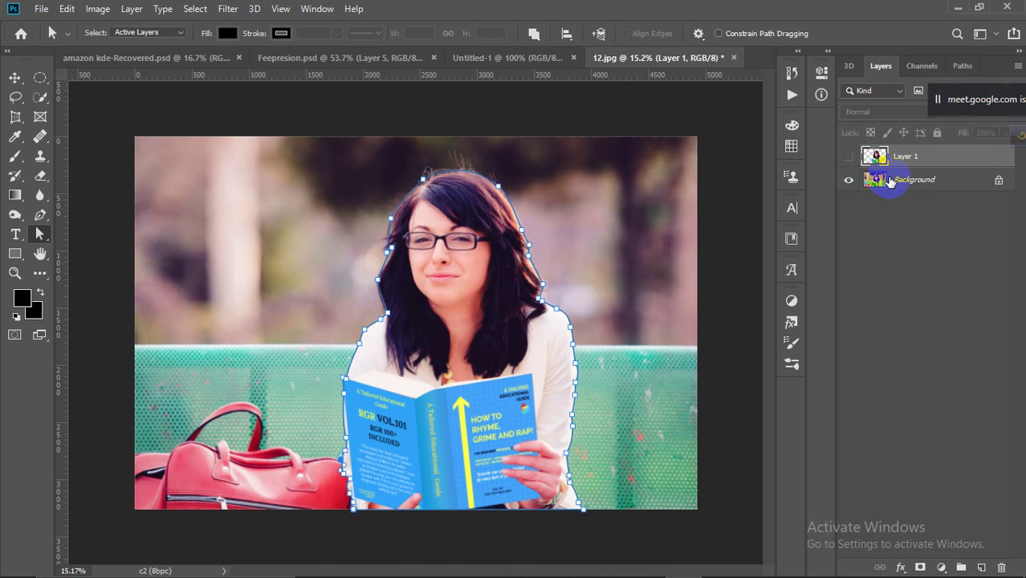
Convert the closed path around the woman into a selection and check its edge along the sleeve
left_click(385, 236)
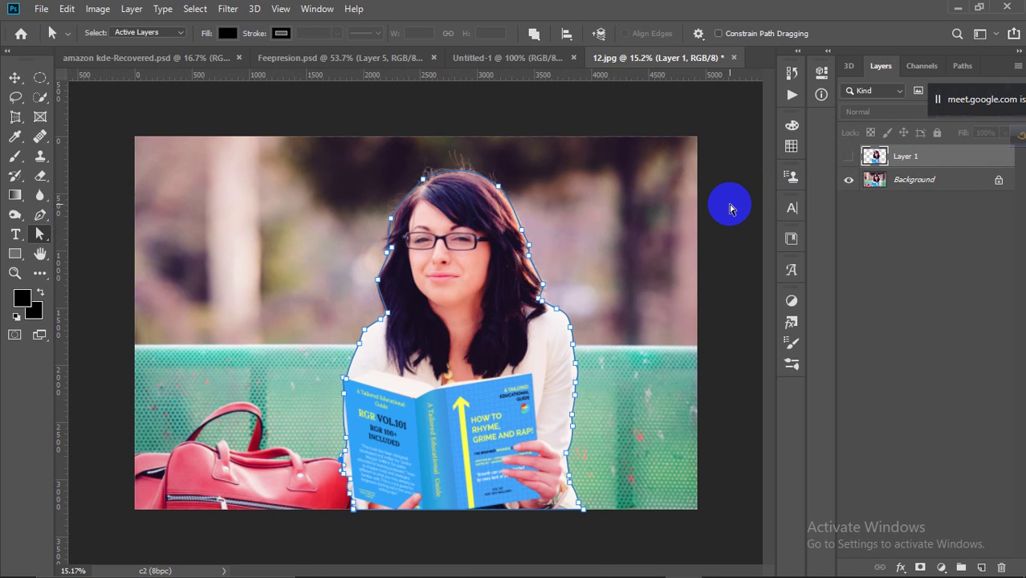
key("ctrl+Return")
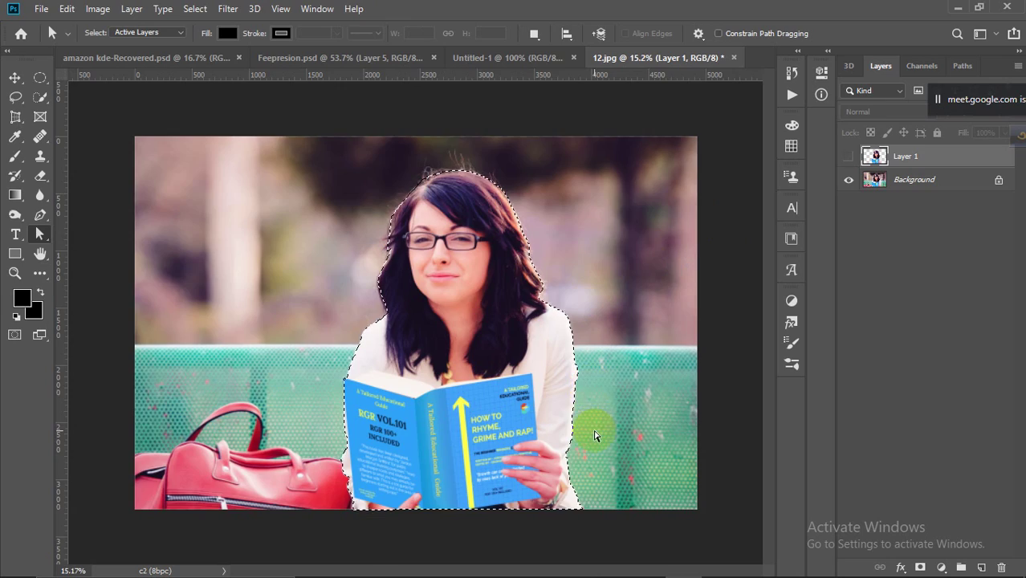
scroll(623, 390, "up", 8)
scroll(524, 361, "up", 3)
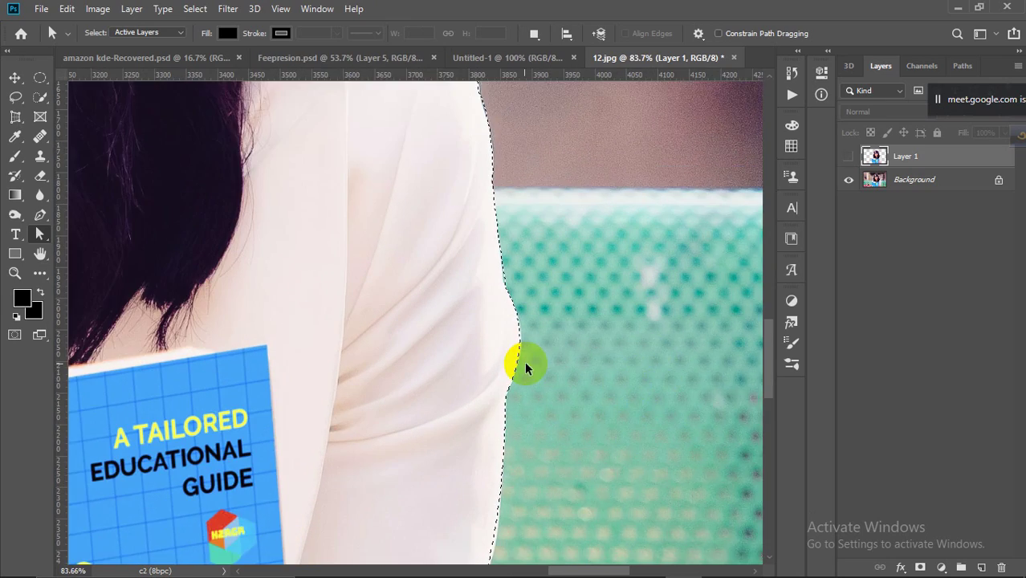
scroll(527, 349, "down", 3)
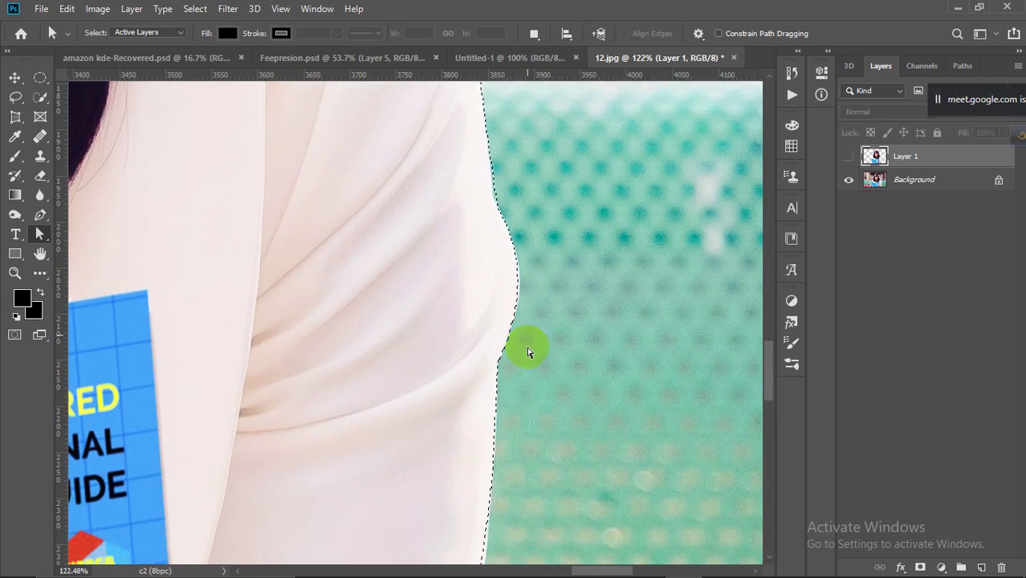
scroll(527, 350, "down", 5)
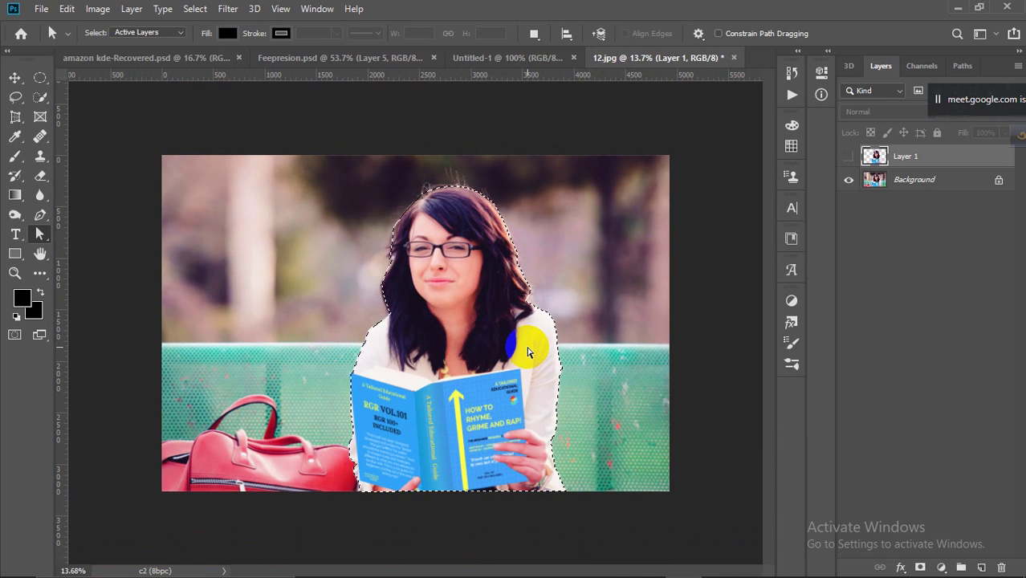
scroll(528, 351, "down", 1)
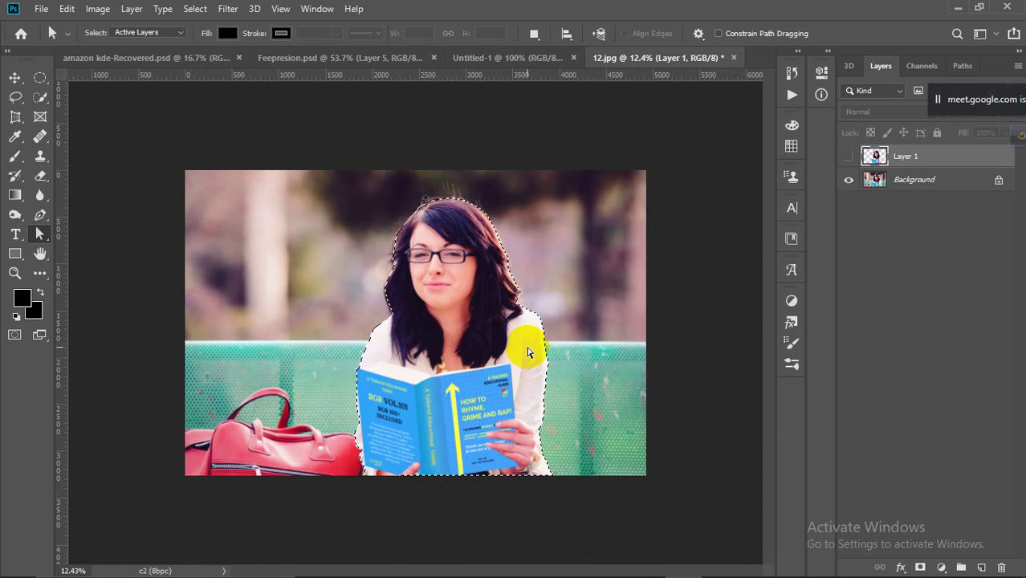
Draw a closed triangular path with the Pen tool in the middle of the blank Untitled-1 document
left_click(540, 57)
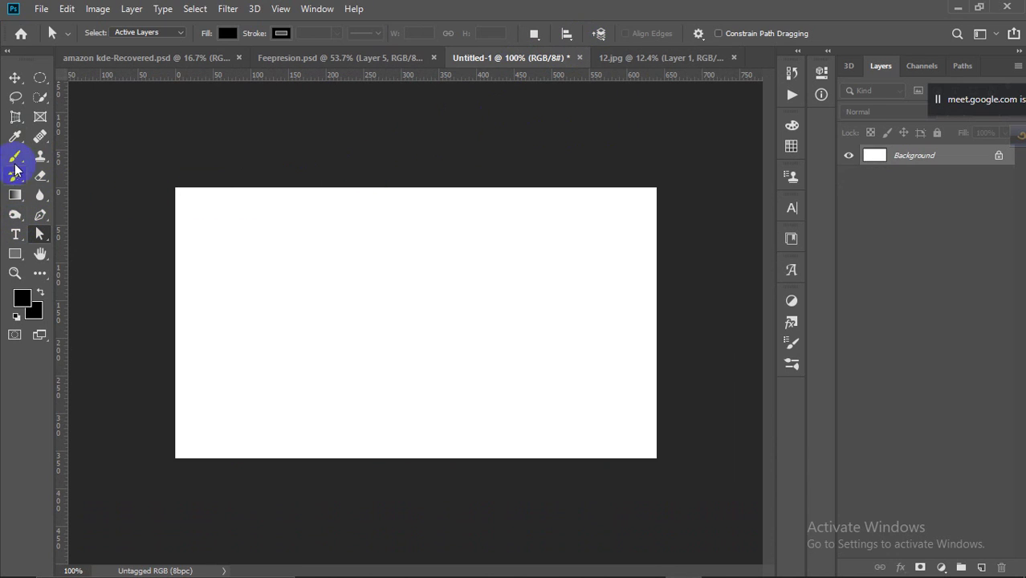
right_click(35, 237)
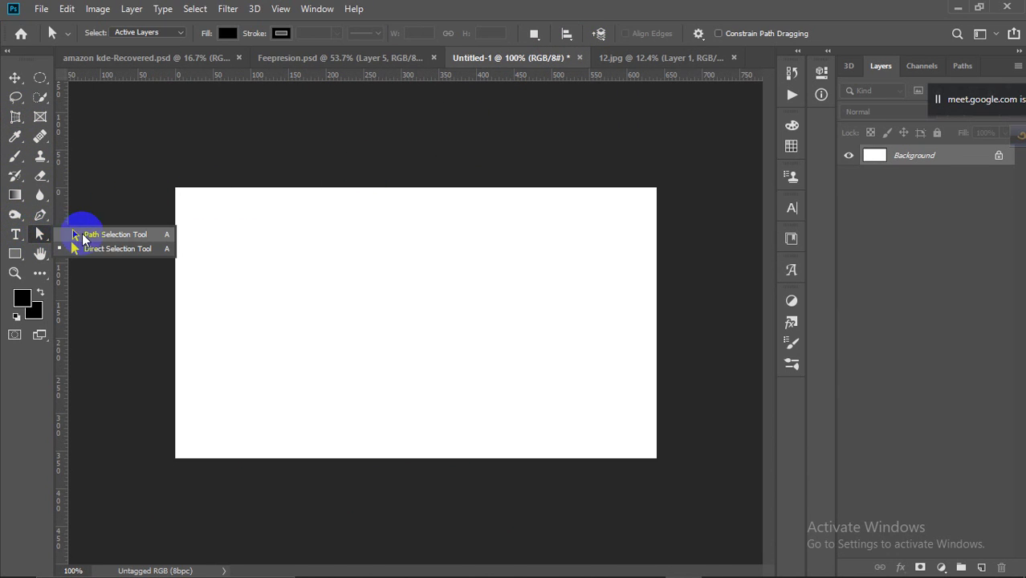
left_click(40, 215)
left_click(101, 218)
left_click(385, 242)
left_click(333, 372)
left_click(483, 369)
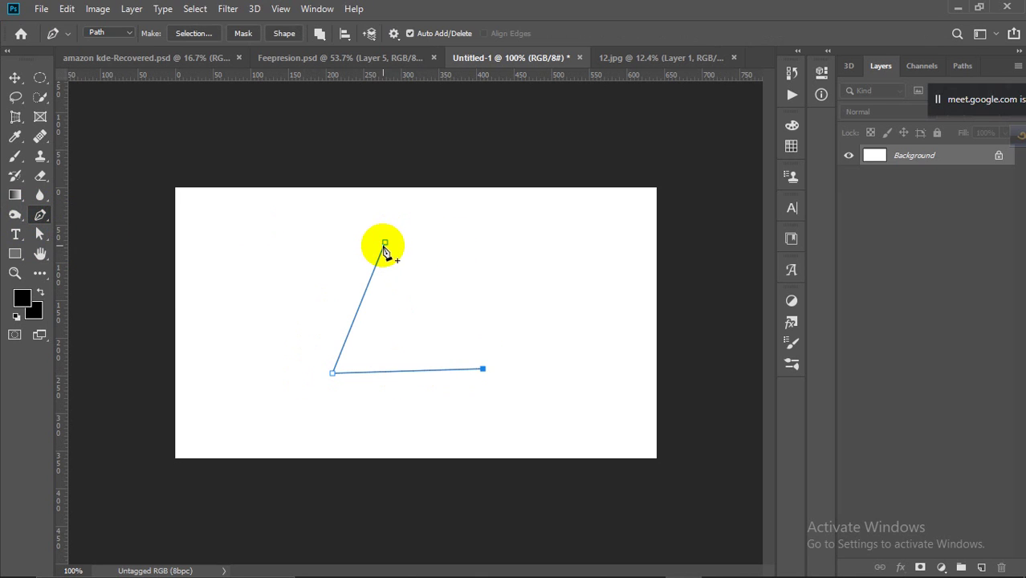
left_click(386, 243)
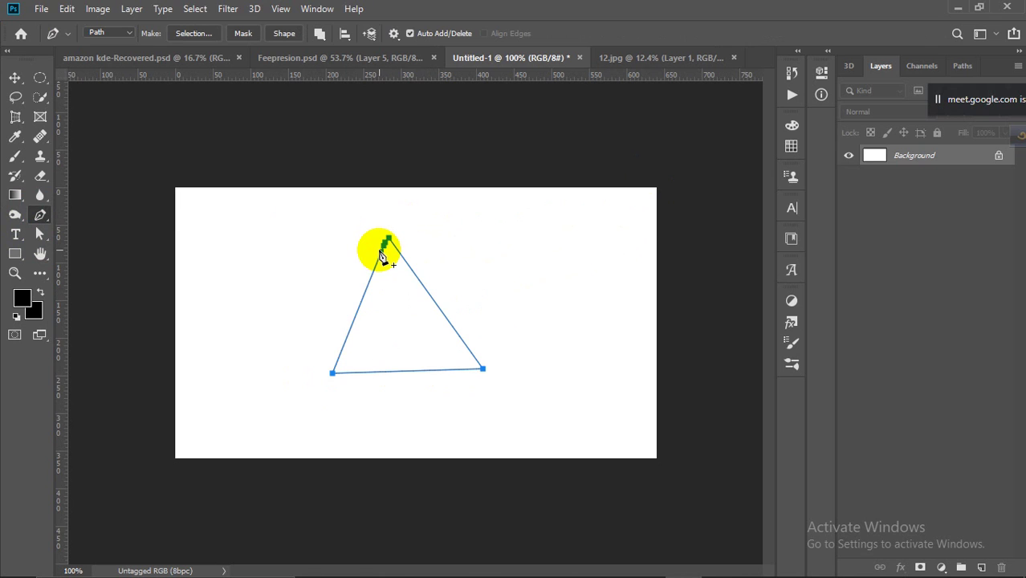
Convert the triangular path into a selection and fill it with the black foreground color
key("Escape")
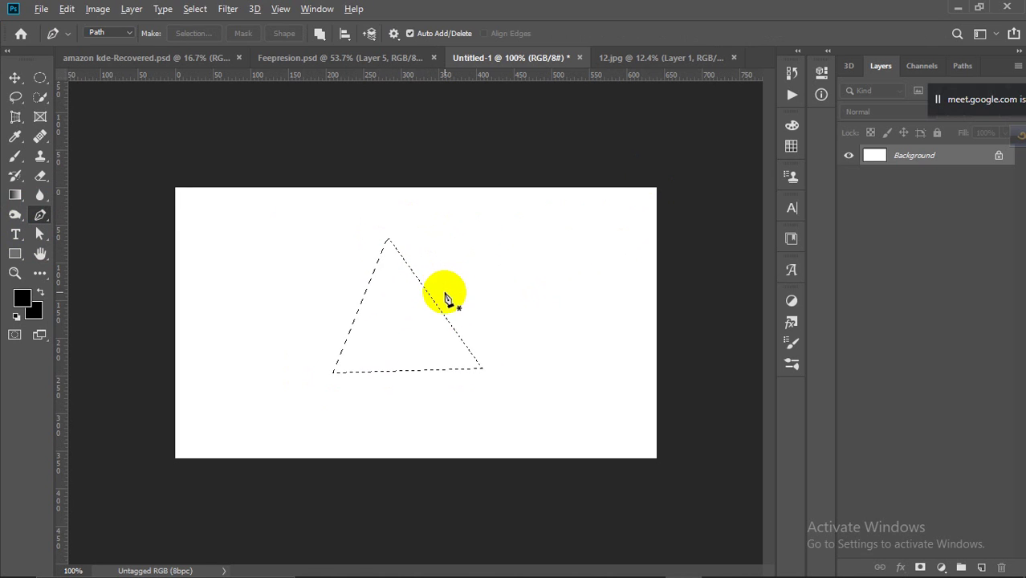
scroll(450, 303, "up", 3)
scroll(446, 309, "down", 2)
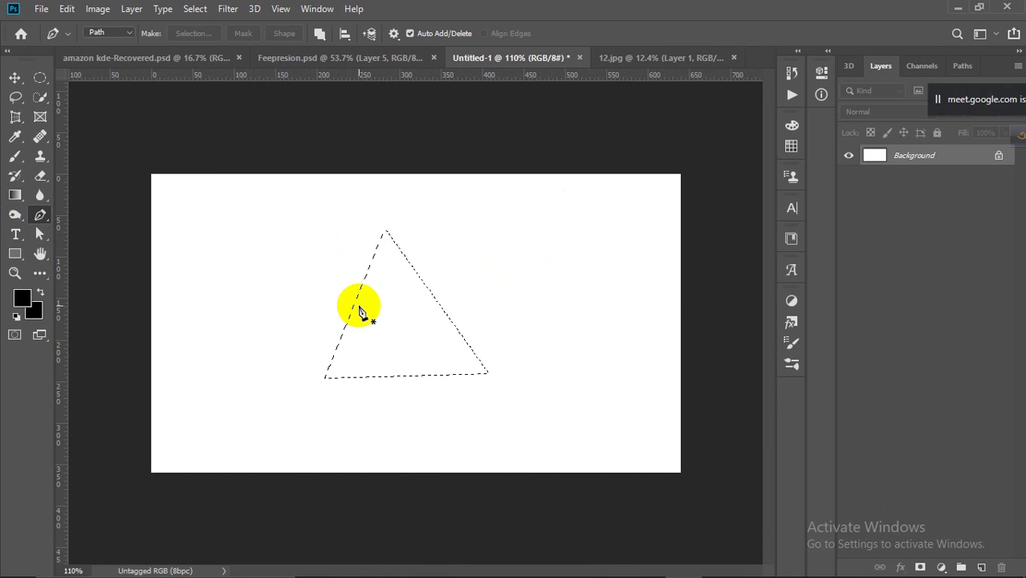
key("alt+BackSpace")
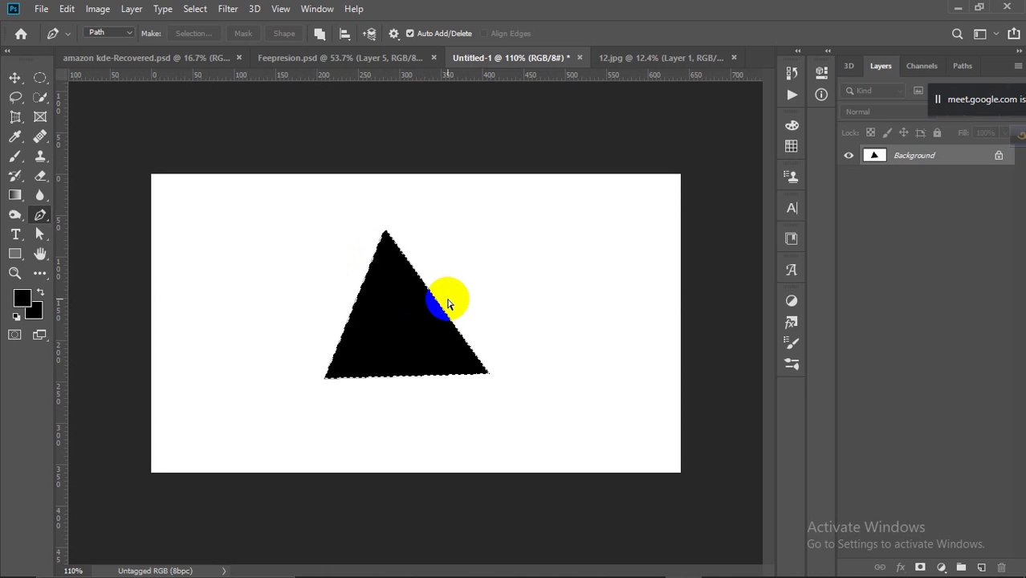
Undo the black fill, the selection and the closing of the triangular path
key("ctrl+z")
key("ctrl+z")
key("ctrl+z")
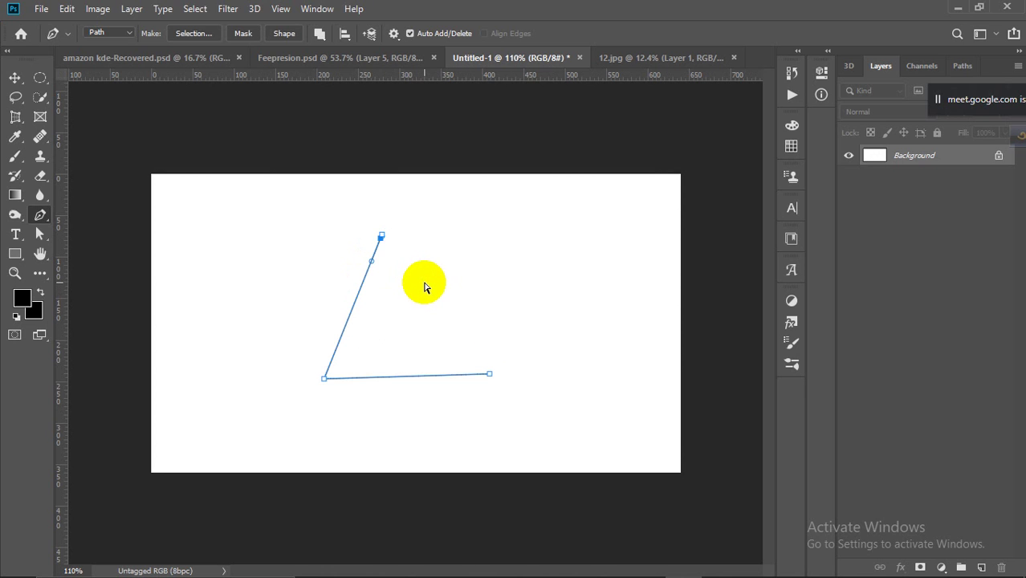
Clear the leftover path and draw a closed six-point, V-shaped path with straight sides using the Pen tool
key("ctrl+z")
left_click(341, 218)
left_click(238, 375)
left_click(534, 338)
left_click(434, 300)
left_click(322, 334)
left_click(387, 227)
left_click(343, 218)
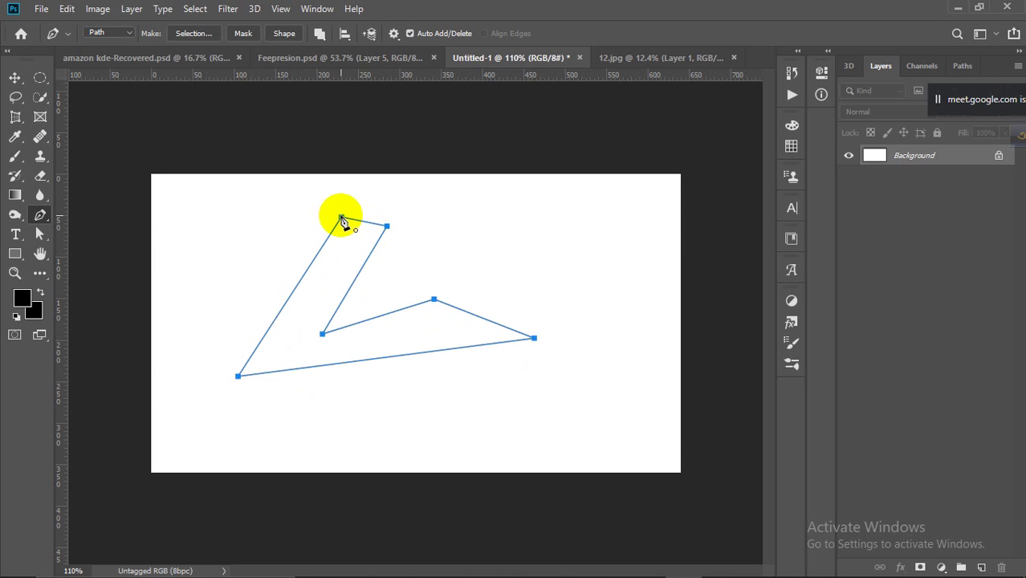
Undo the V-shaped path point by point until the canvas is empty
key("ctrl+z")
key("ctrl+z")
key("ctrl+z")
key("ctrl+z")
key("ctrl+z")
key("ctrl+z")
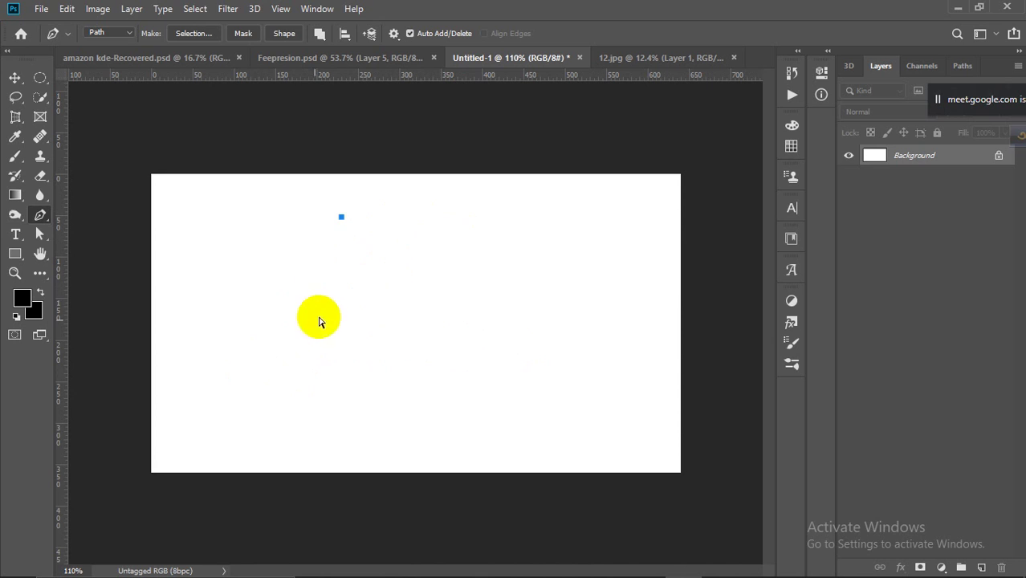
key("ctrl+z")
Draw a closed, straight-sided six-point path with a notch at its lower left, and undo it
left_click(254, 351)
left_click(343, 236)
left_click(470, 283)
left_click(495, 368)
left_click(370, 384)
left_click(309, 327)
left_click(254, 352)
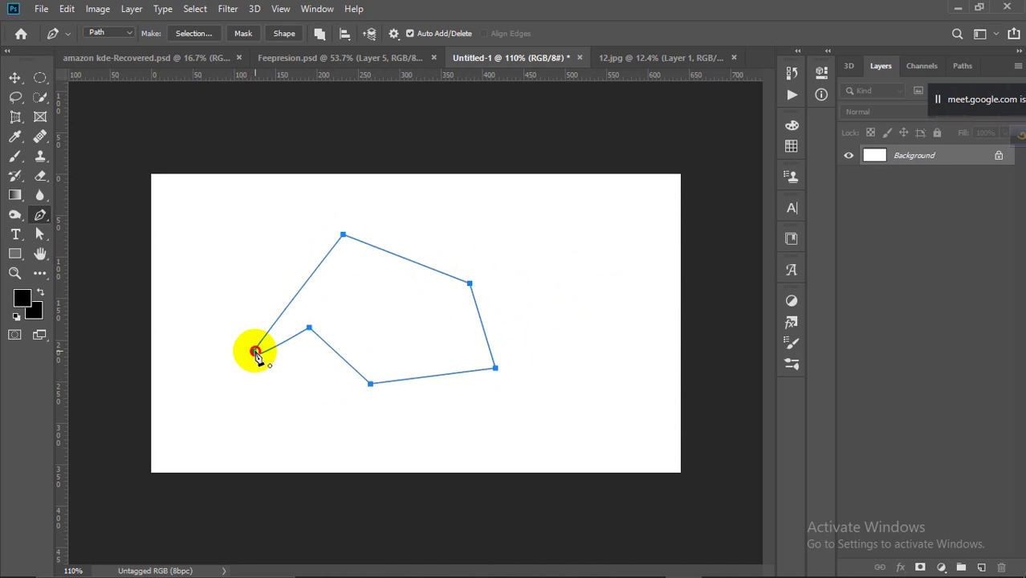
key("ctrl+z")
key("ctrl+z")
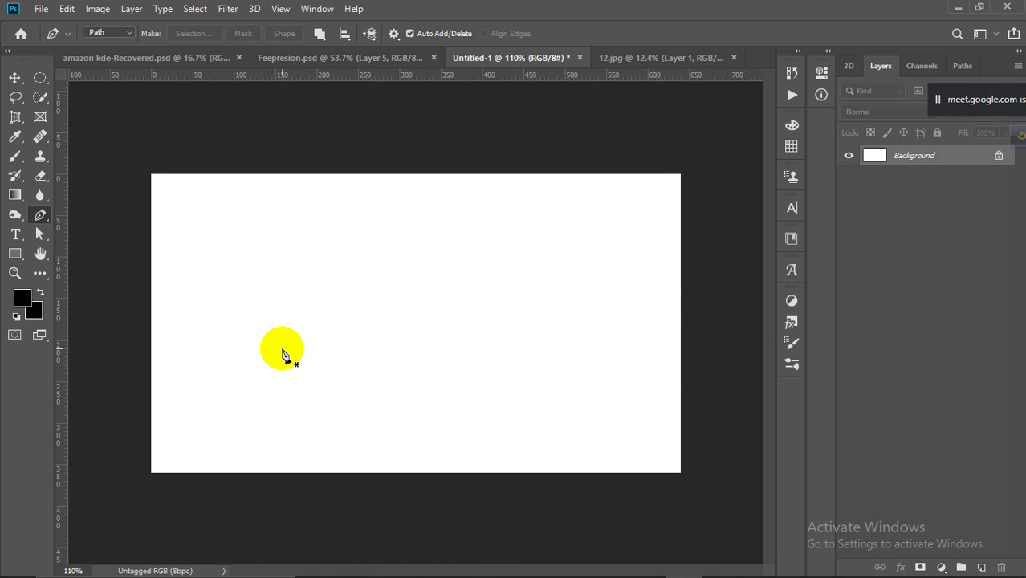
Move the meet.google.com sharing notice clear of the layer filter and opacity controls, and show the path selection tools
left_click_drag(952, 103, 979, 222)
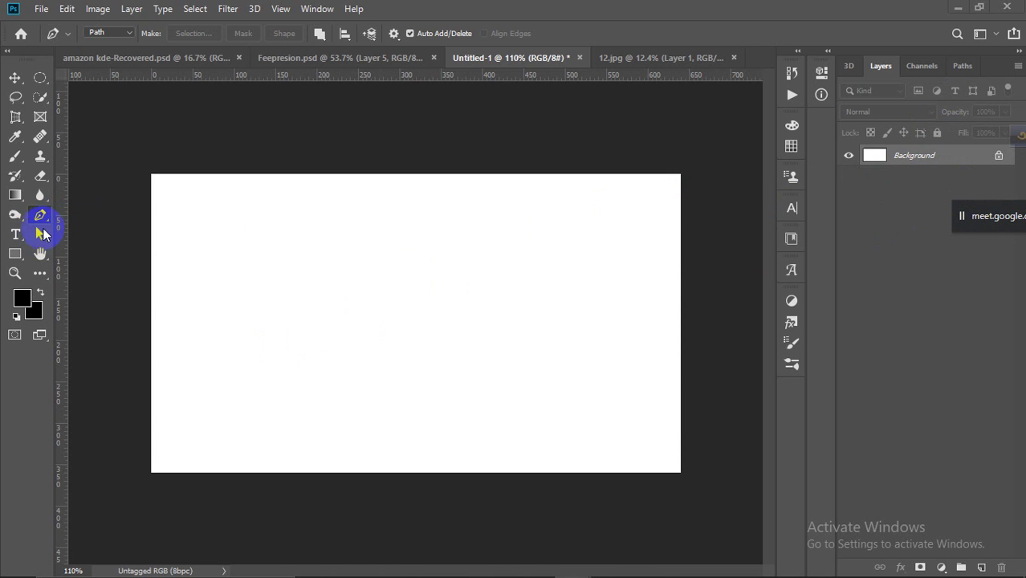
right_click(40, 213)
left_click(76, 211)
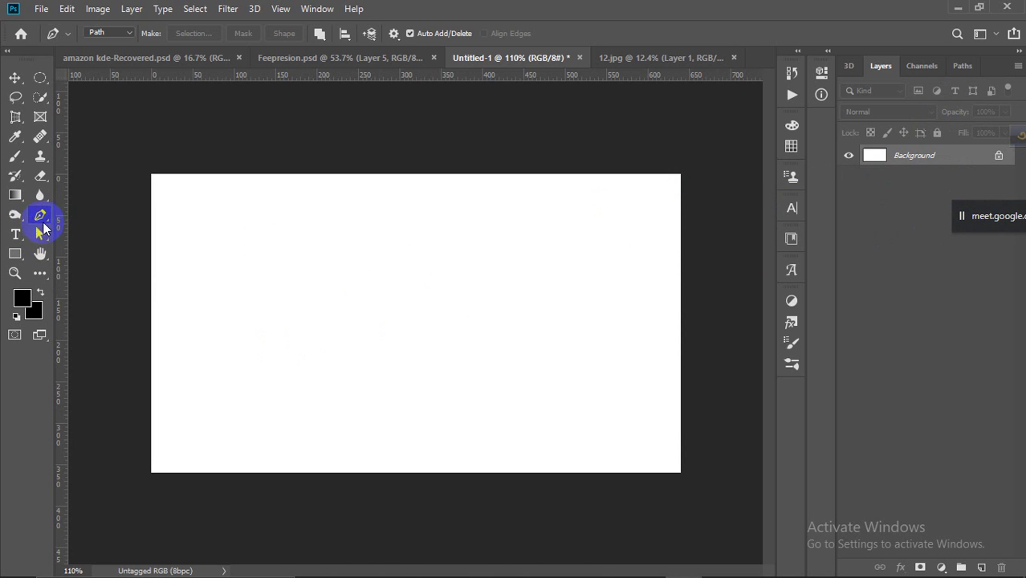
left_click(38, 235)
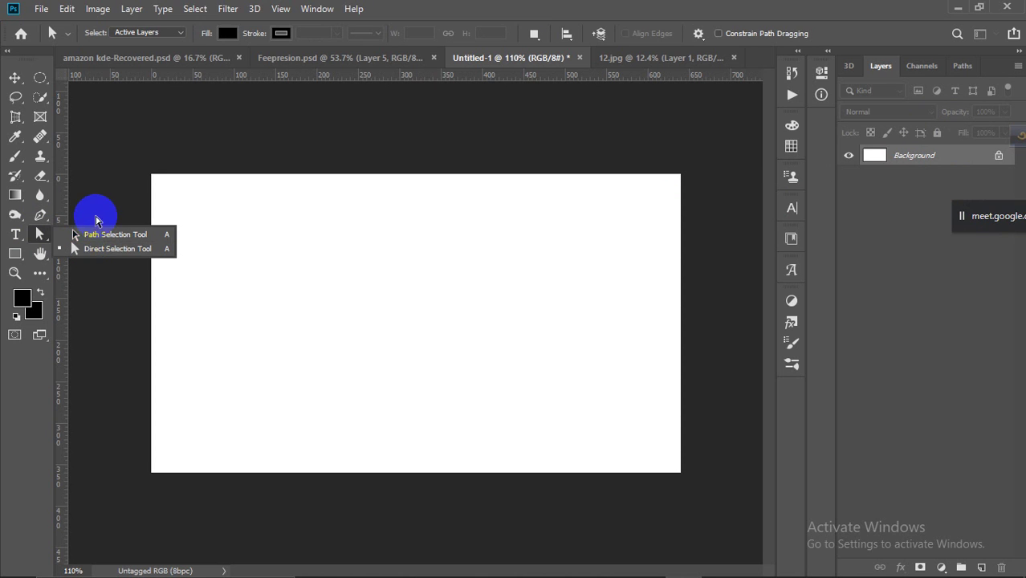
Draw a closed five-point path with the Pen tool across the canvas, giving its lower-right anchor a curve
left_click(40, 214)
left_click(293, 287)
left_click(485, 226)
left_click_drag(514, 314, 482, 322)
left_click(352, 340)
left_click(300, 331)
left_click(293, 286)
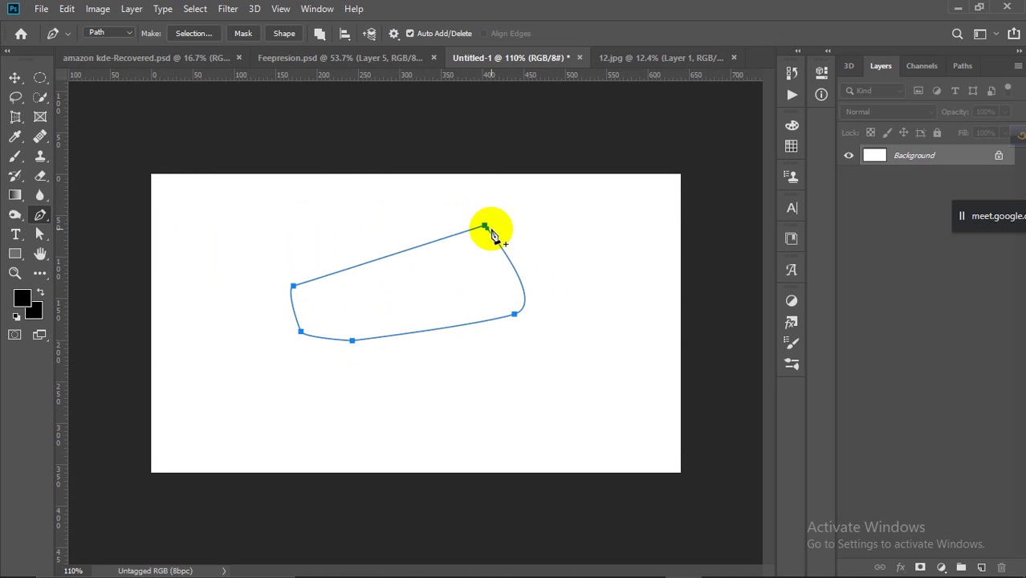
With Direct Selection, move the path's top-right anchor up, its bottom anchor down, and both left anchors outward together
left_click(41, 233)
left_click(117, 249)
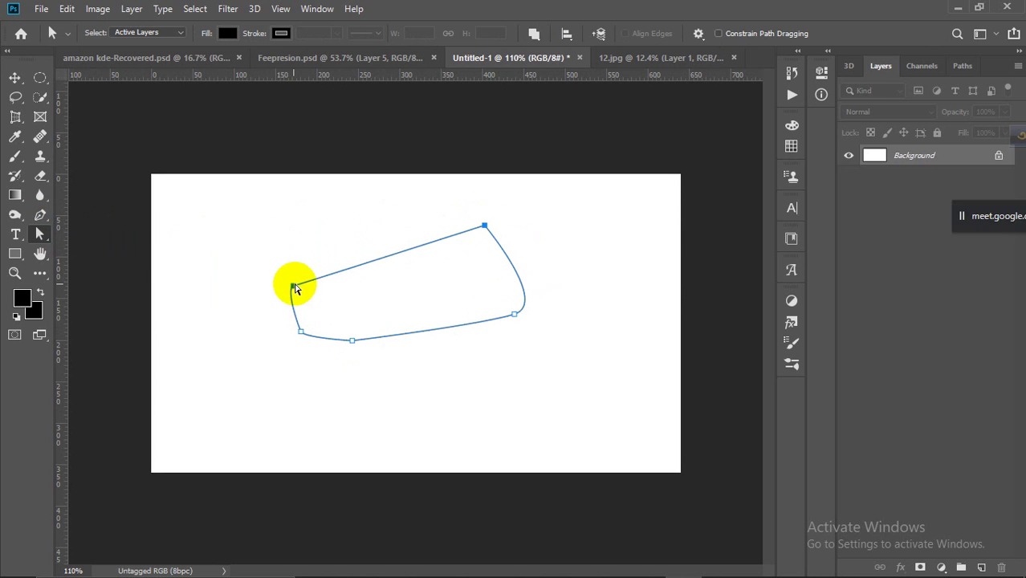
left_click_drag(484, 225, 479, 197)
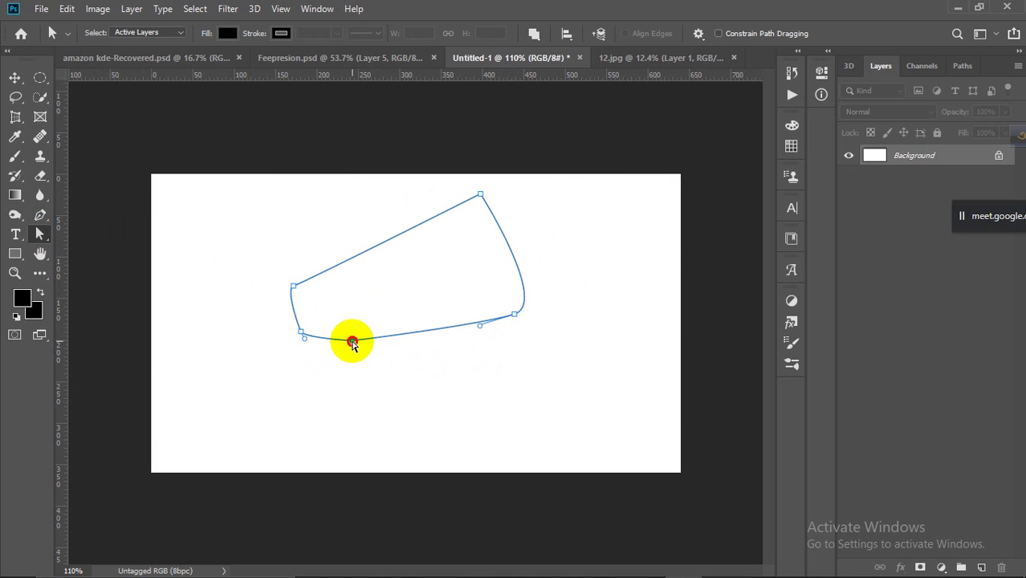
left_click_drag(352, 343, 387, 390)
left_click_drag(230, 239, 251, 295)
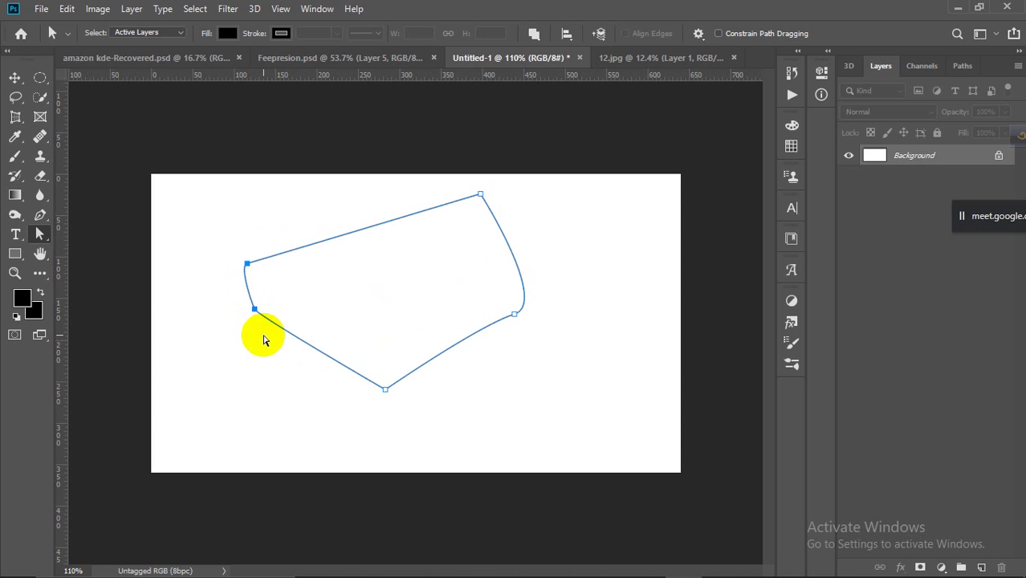
left_click(263, 339)
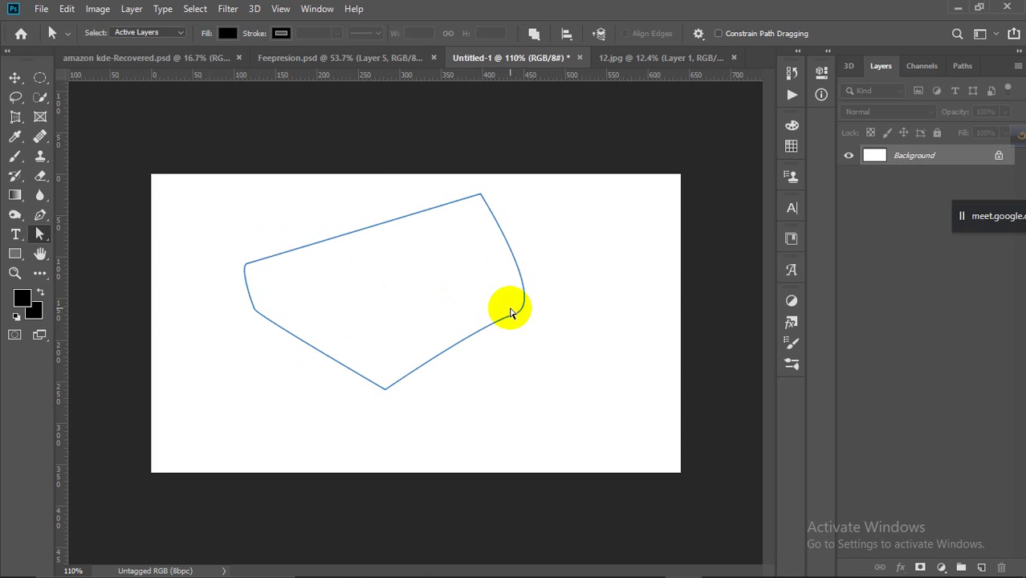
Adjust the right anchor's direction handles to straighten the right side and bow the lower-right side inward
left_click(386, 390)
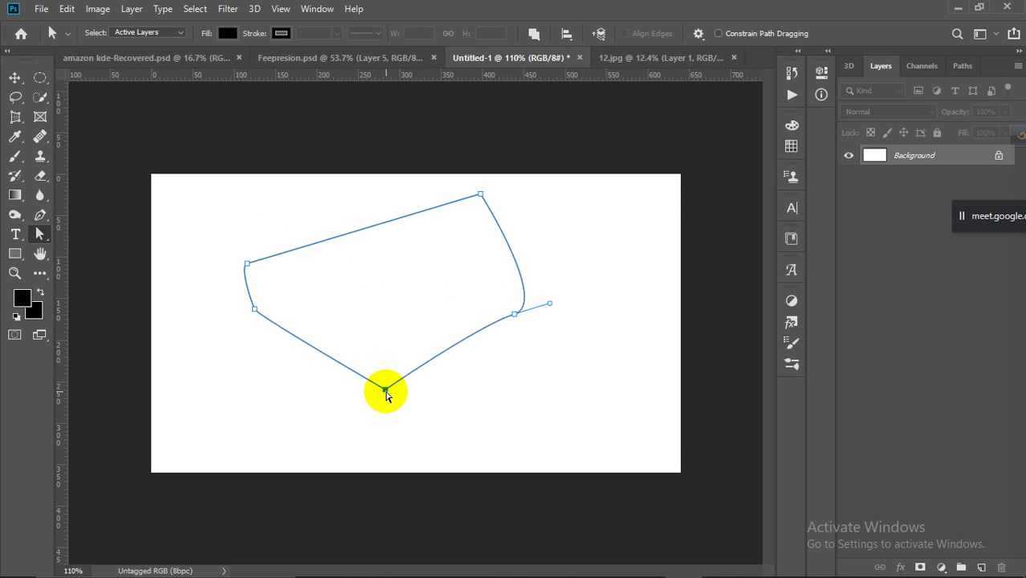
left_click(514, 314)
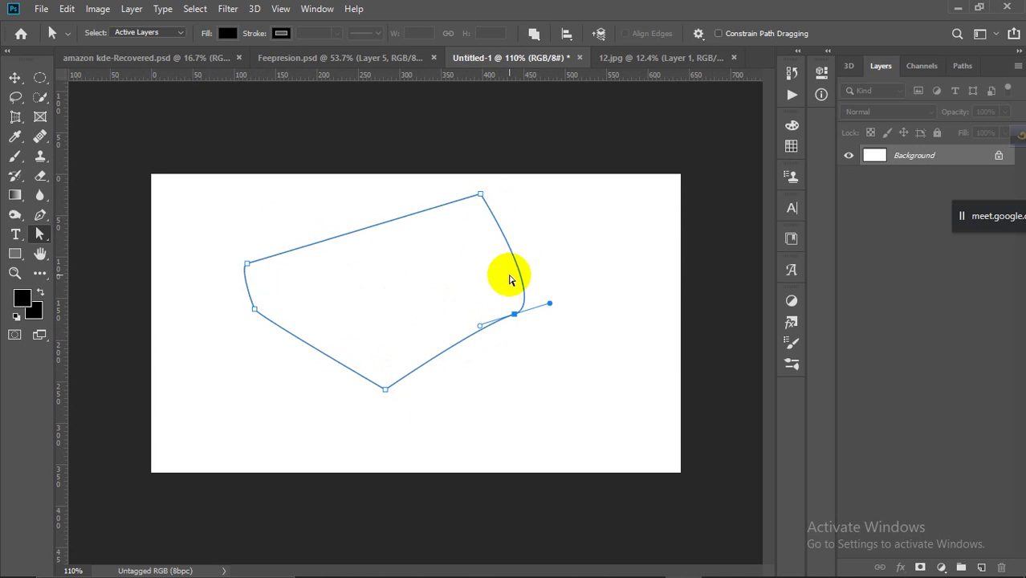
left_click_drag(550, 305, 485, 210)
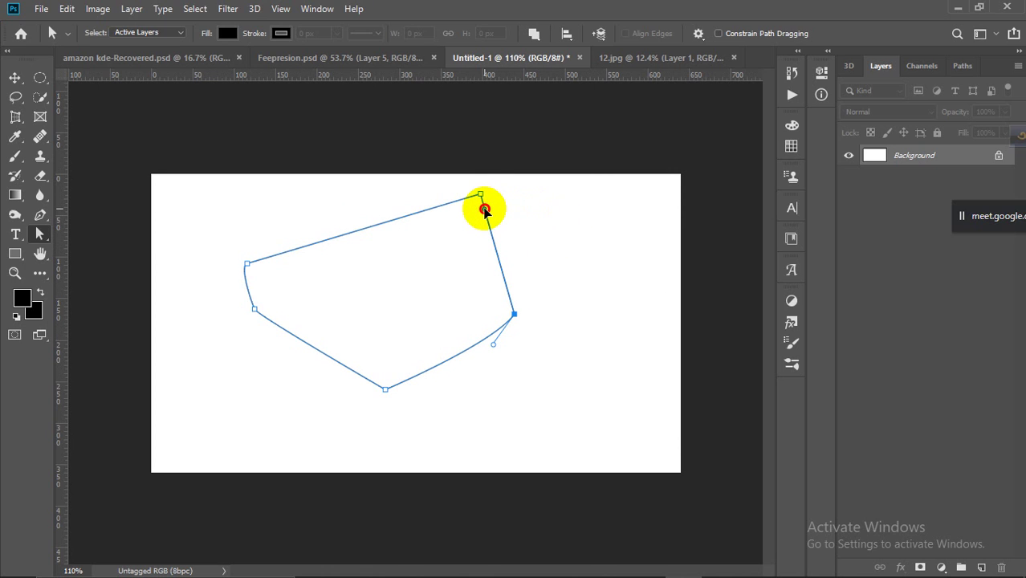
left_click(496, 252)
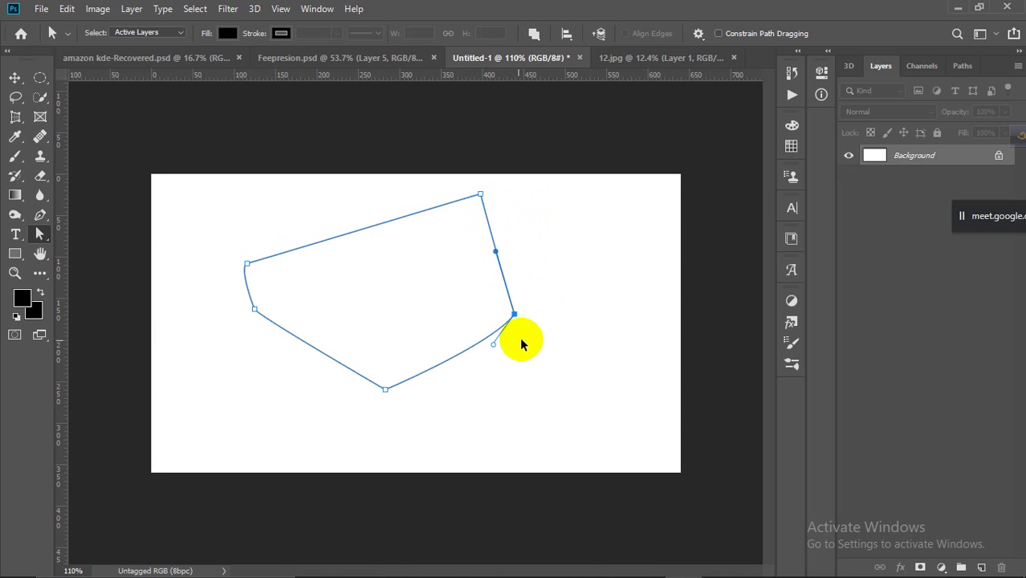
left_click_drag(494, 346, 366, 213)
left_click(547, 273)
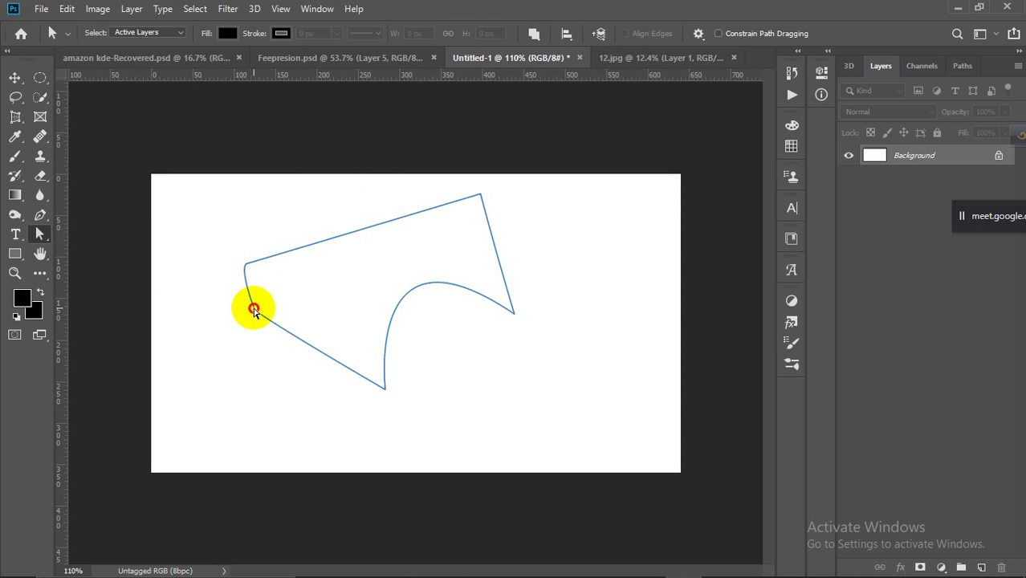
Straighten the path's short left side by adjusting the lower-left anchor's handle, and select the top-right anchor on its own
mouse_move(252, 307)
left_mouse_down()
mouse_move(258, 278)
mouse_move(244, 270)
mouse_move(255, 306)
left_mouse_up()
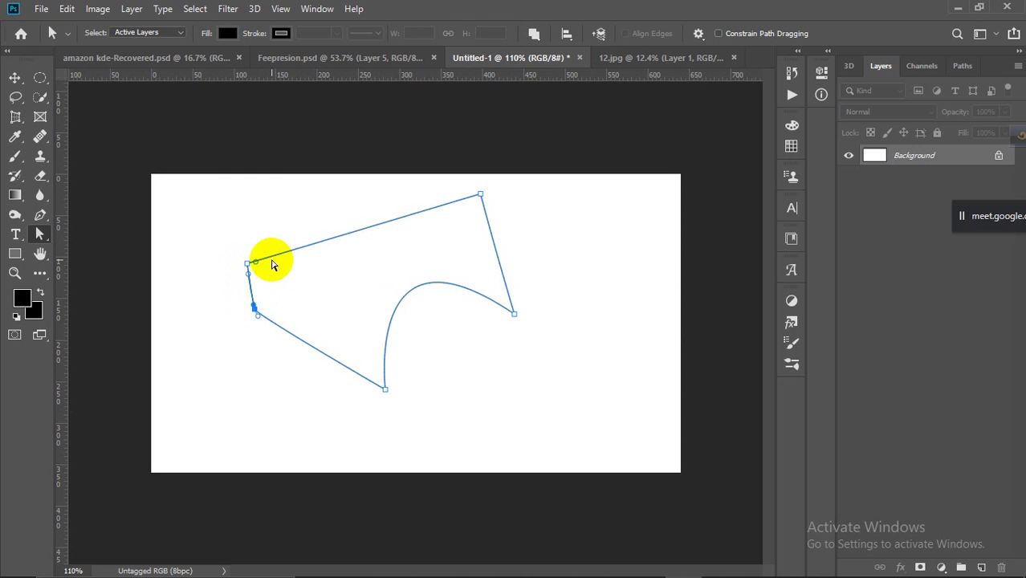
left_click(306, 297)
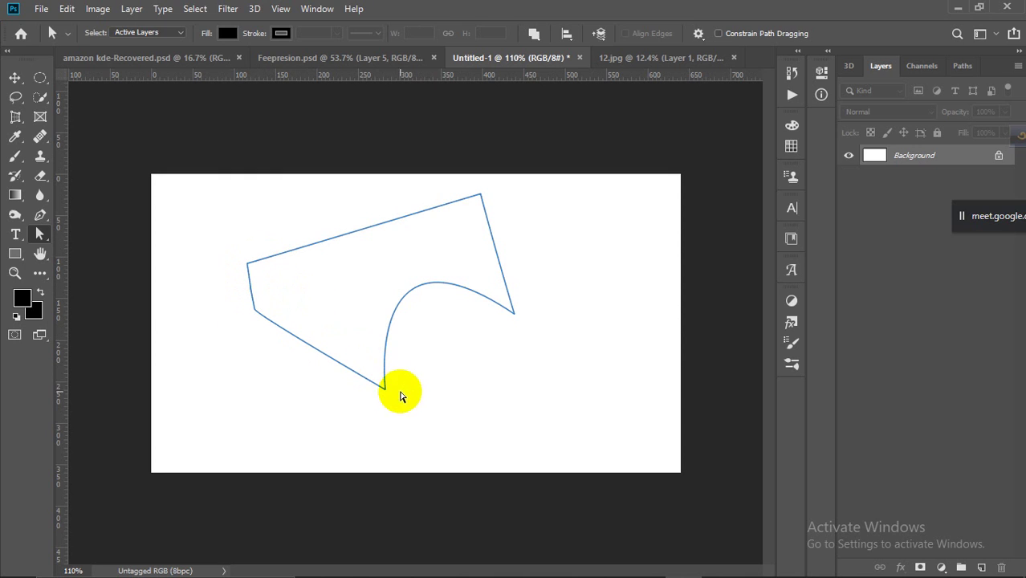
left_click(408, 215)
left_click(480, 195)
left_click(123, 169)
Move the whole path slightly right and down with the Path Selection tool
right_click(40, 233)
left_click(101, 237)
left_click(480, 196)
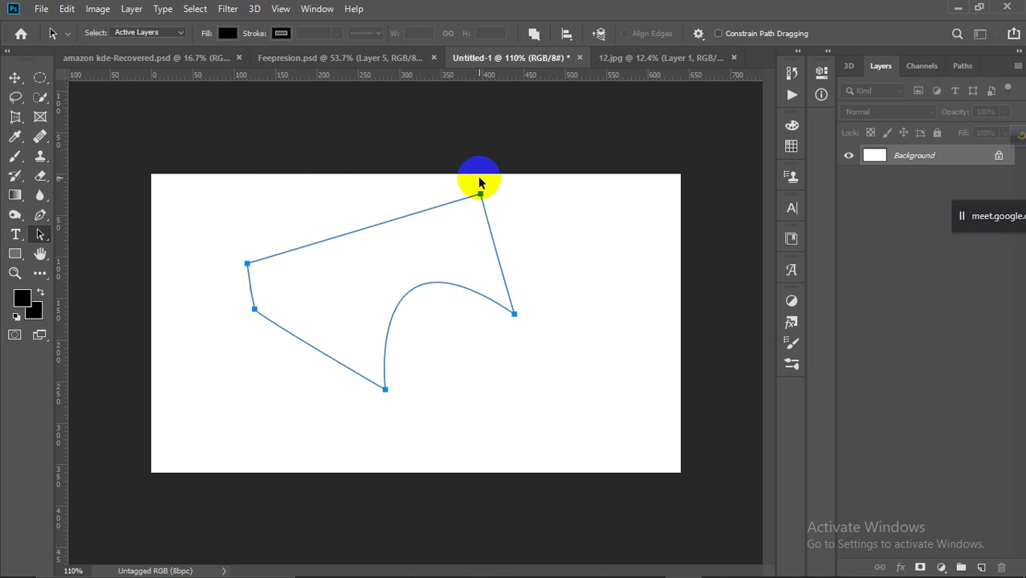
left_click_drag(484, 191, 494, 204)
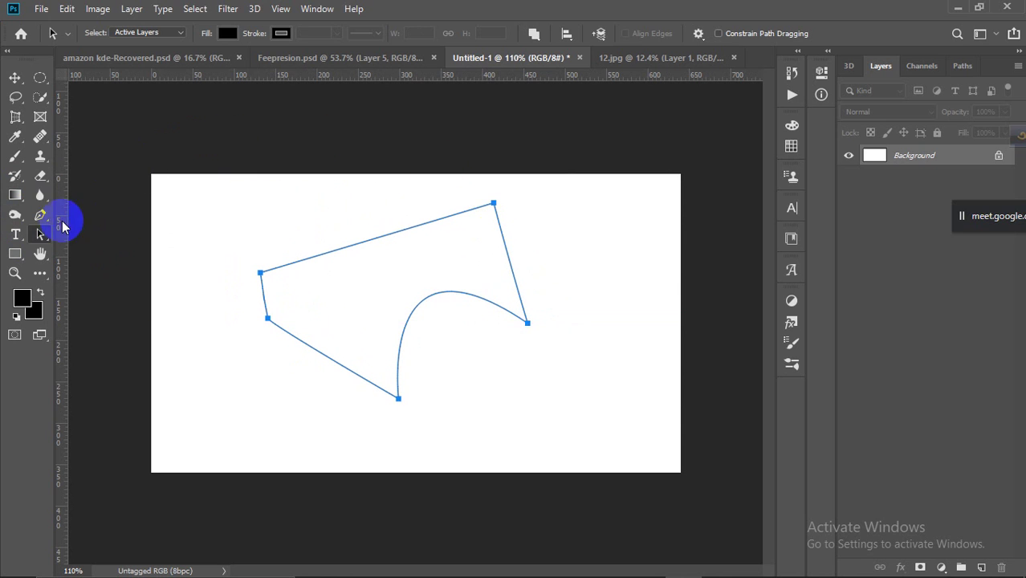
Select the whole path and delete it from the canvas
left_click(447, 161)
left_click_drag(249, 209, 525, 357)
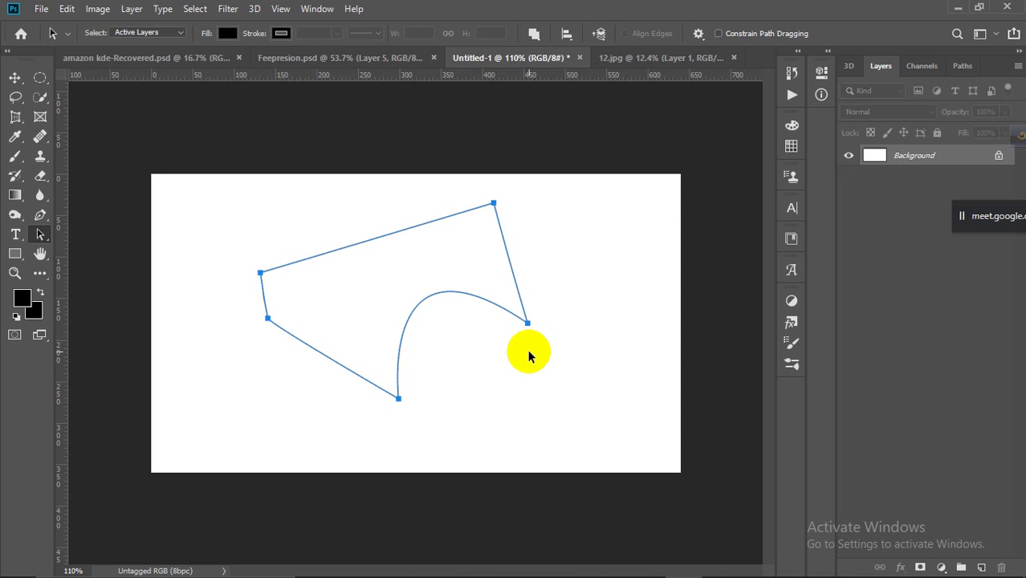
key("Delete")
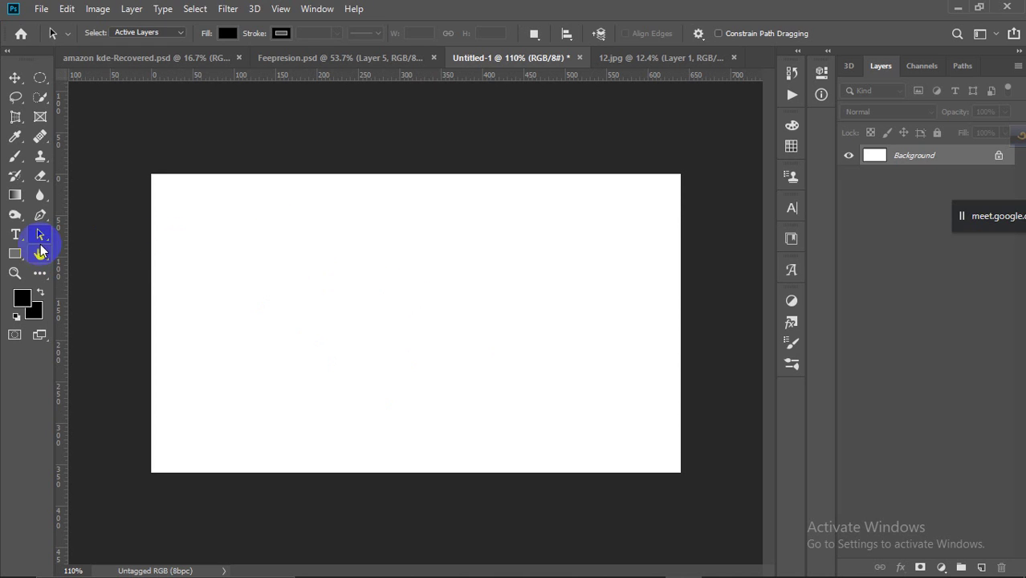
Draw a large closed four-sided path with the Pen tool on the blank canvas
left_click(42, 217)
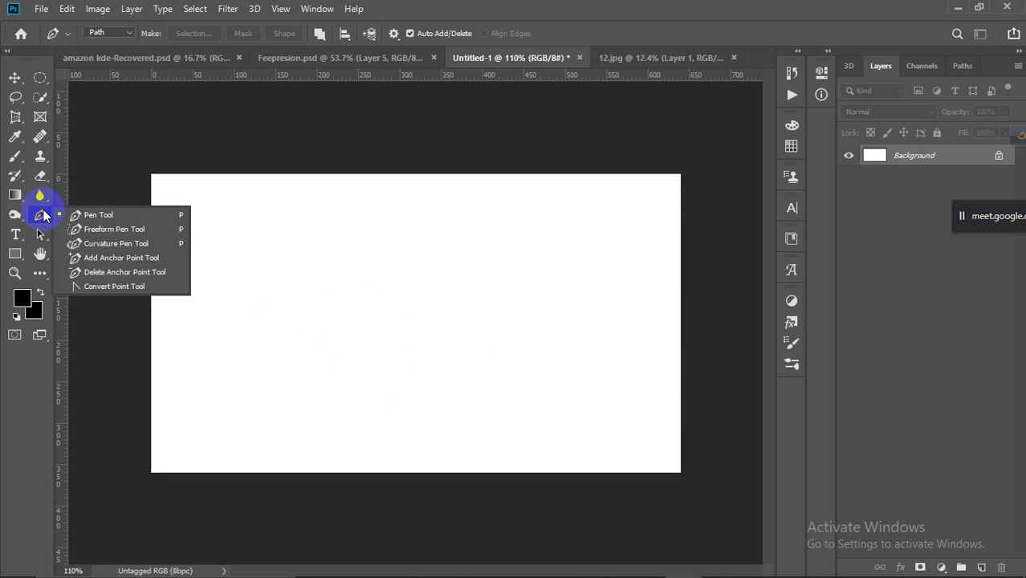
left_click(109, 214)
left_click(274, 327)
left_click(434, 213)
left_click(592, 351)
left_click(354, 421)
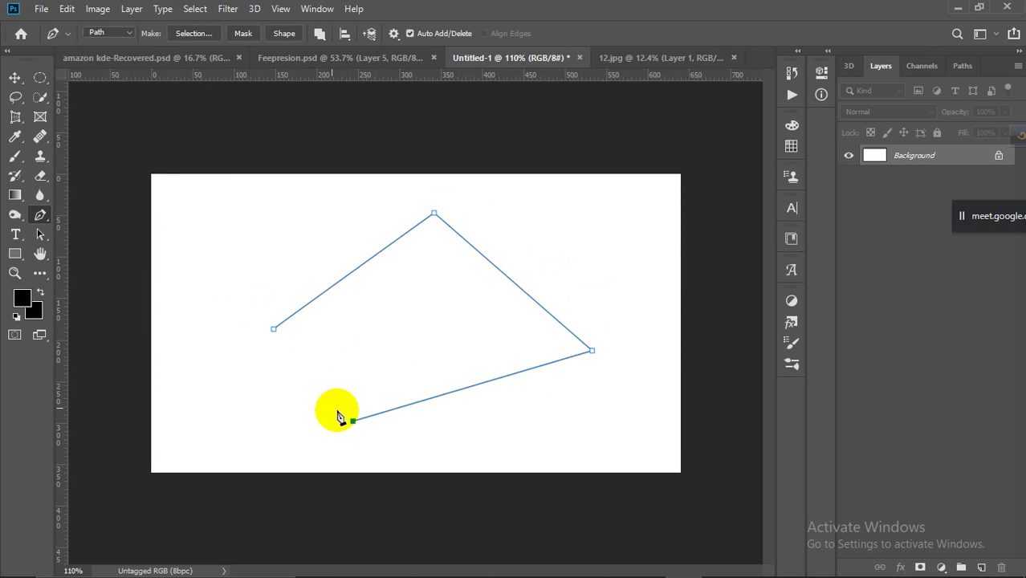
left_click(274, 329)
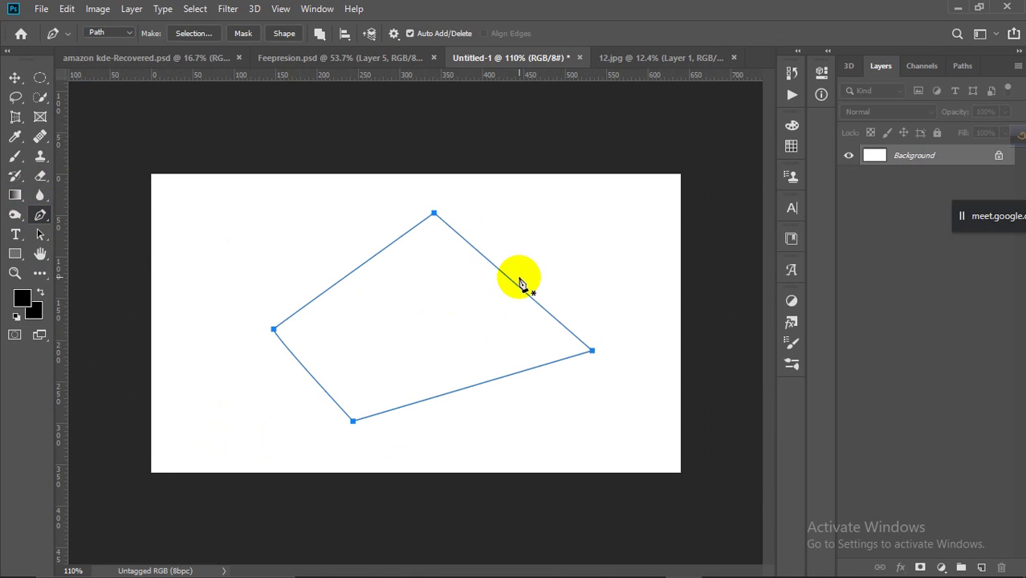
left_click(502, 271)
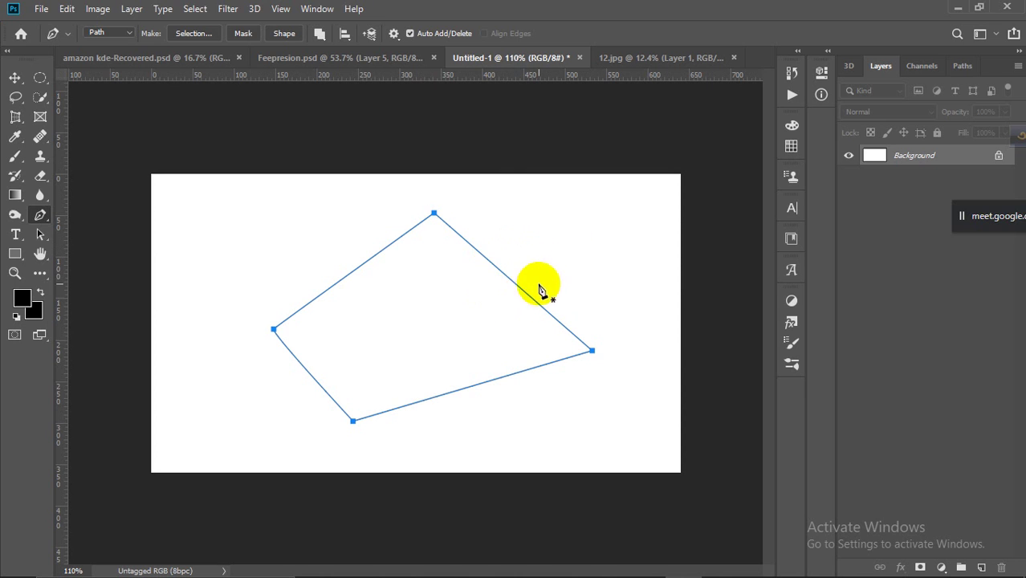
Insert a new anchor in the middle of the upper-right side using the Add Anchor Point tool
left_click(42, 218)
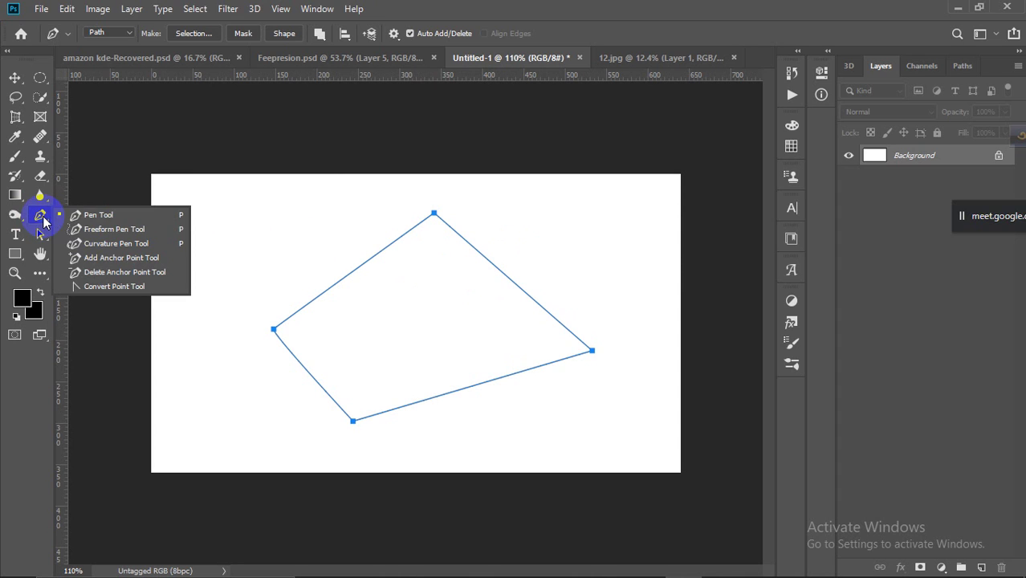
left_click_drag(57, 223, 144, 265)
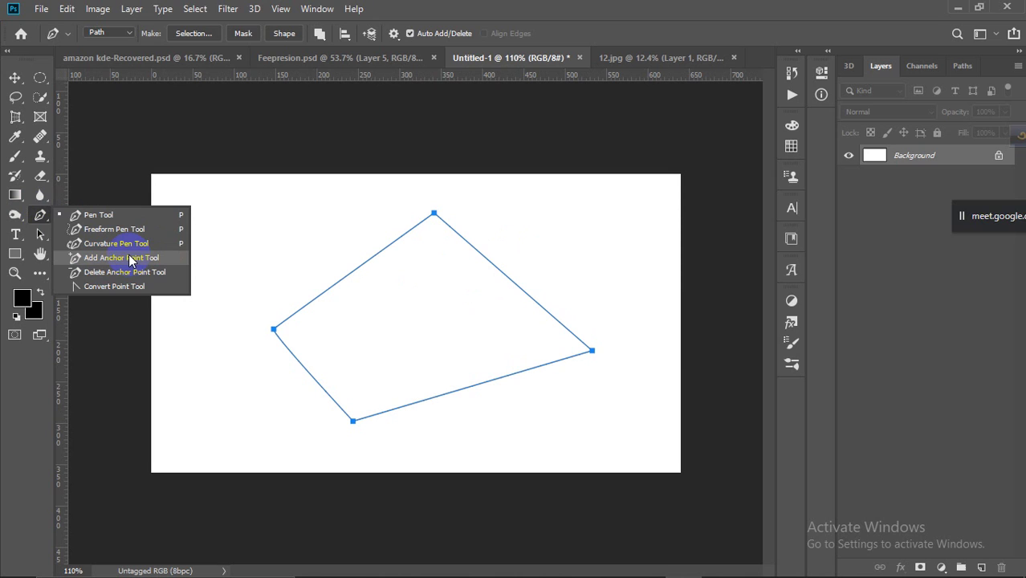
mouse_move(129, 256)
left_mouse_down()
mouse_move(104, 266)
mouse_move(114, 257)
left_mouse_up()
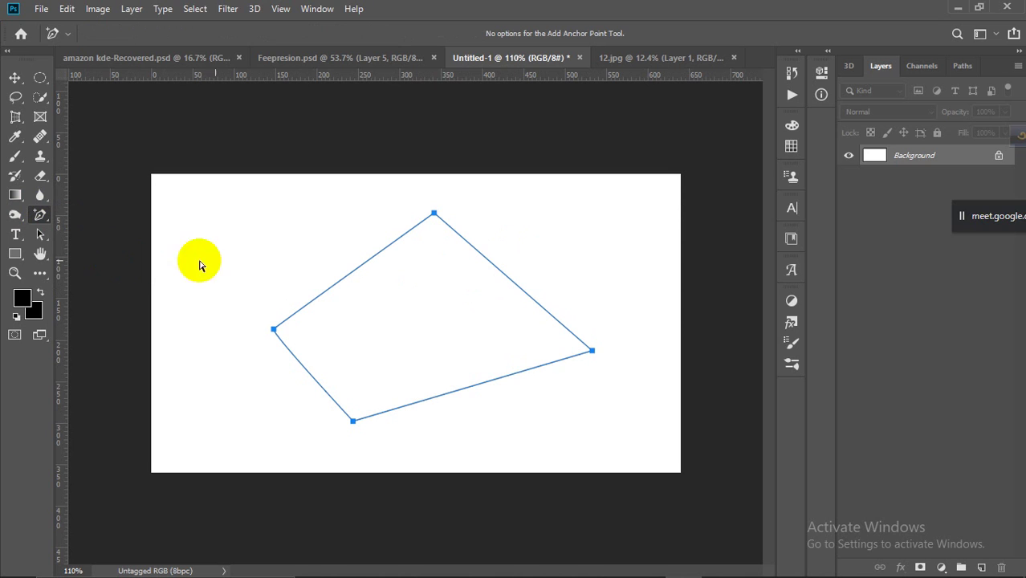
left_click(511, 280)
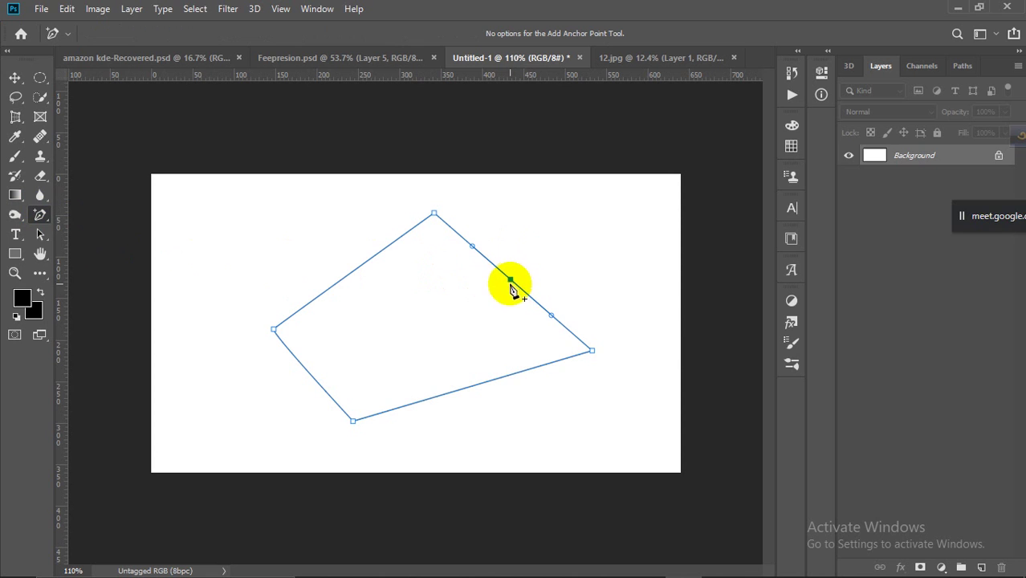
Pull the new anchor outward with Direct Selection to round the upper-right side, and shift the path left and slightly down
left_click_drag(41, 234, 78, 252)
left_click_drag(512, 280, 549, 232)
left_click(437, 284)
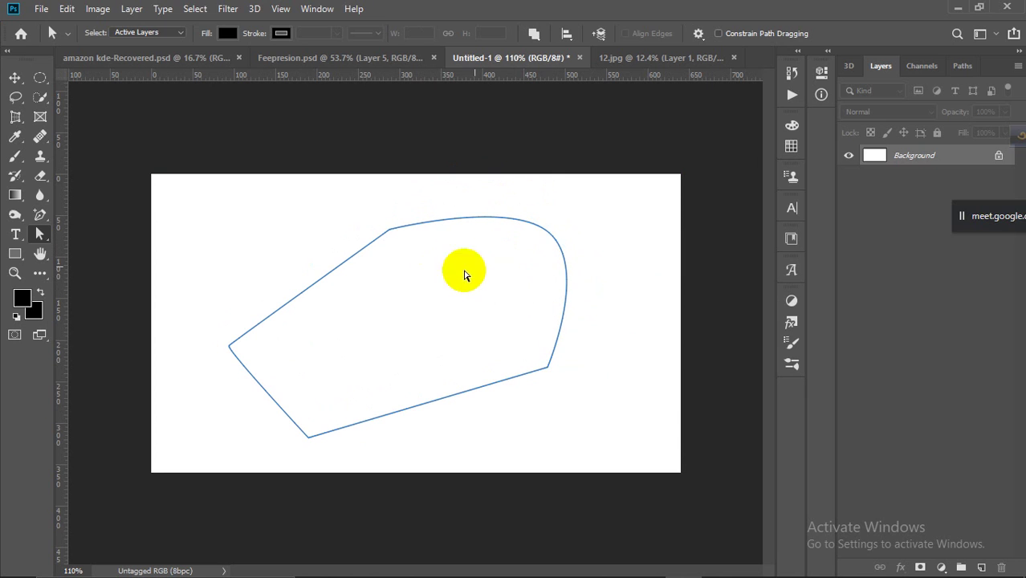
left_click(553, 238)
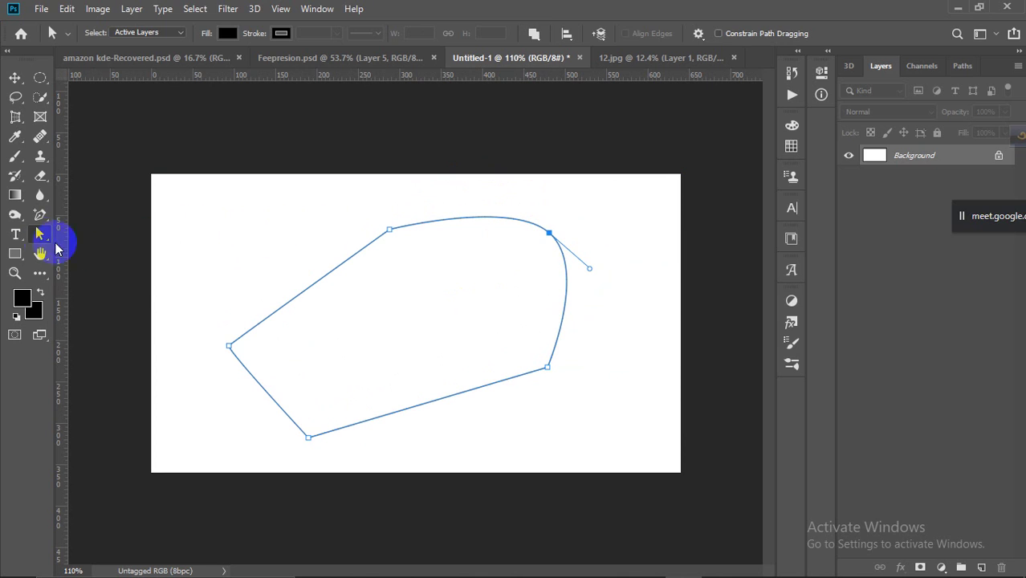
Add an anchor in the middle of the upper-left side and pull it up and left to round that side
left_click_drag(42, 225, 110, 254)
left_click(295, 297)
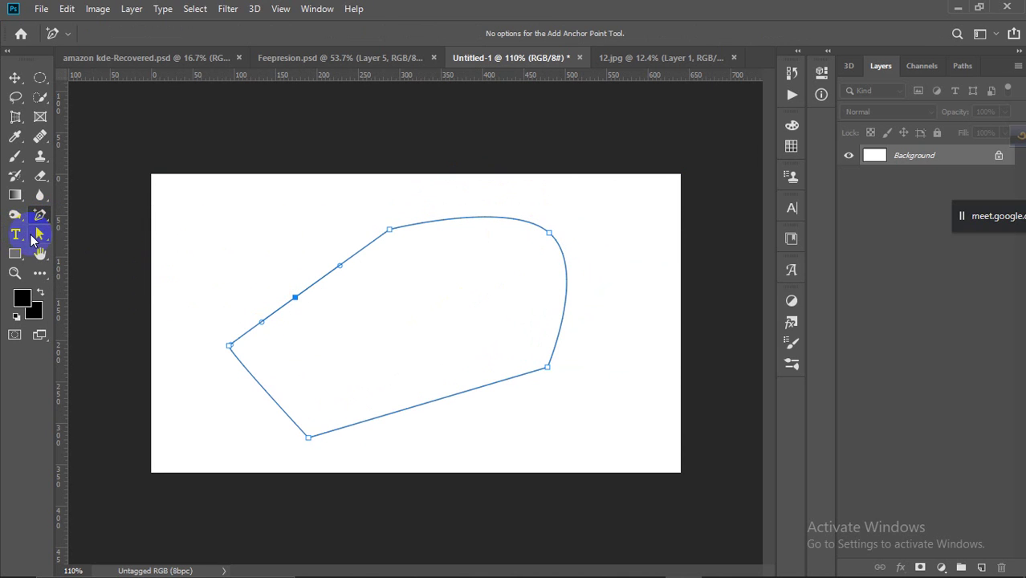
left_click_drag(41, 233, 74, 249)
left_click(295, 297)
left_click_drag(295, 297, 245, 220)
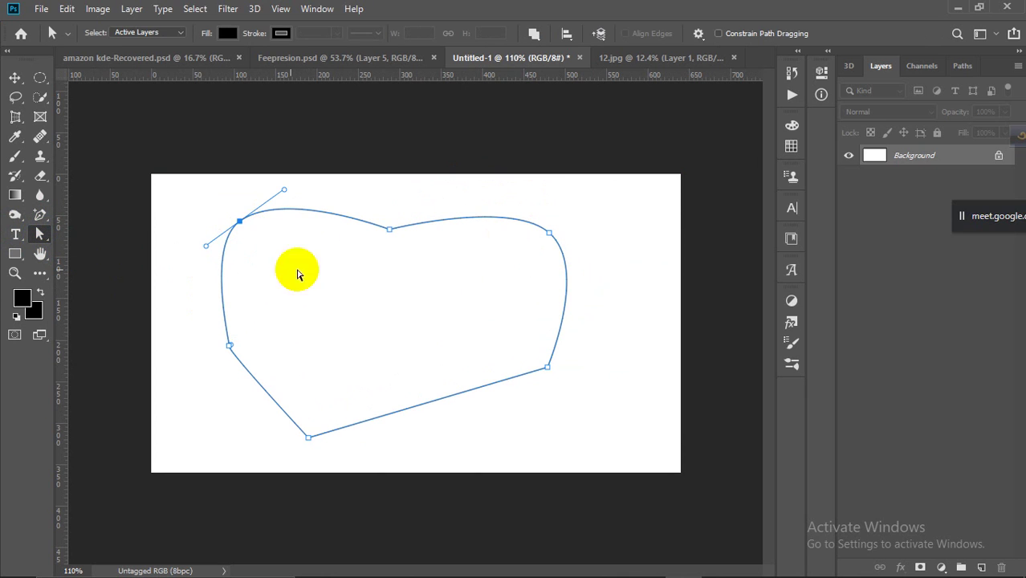
Add an anchor in the middle of the path's bottom side and pull it up and left to bend that side inward
left_click(364, 313)
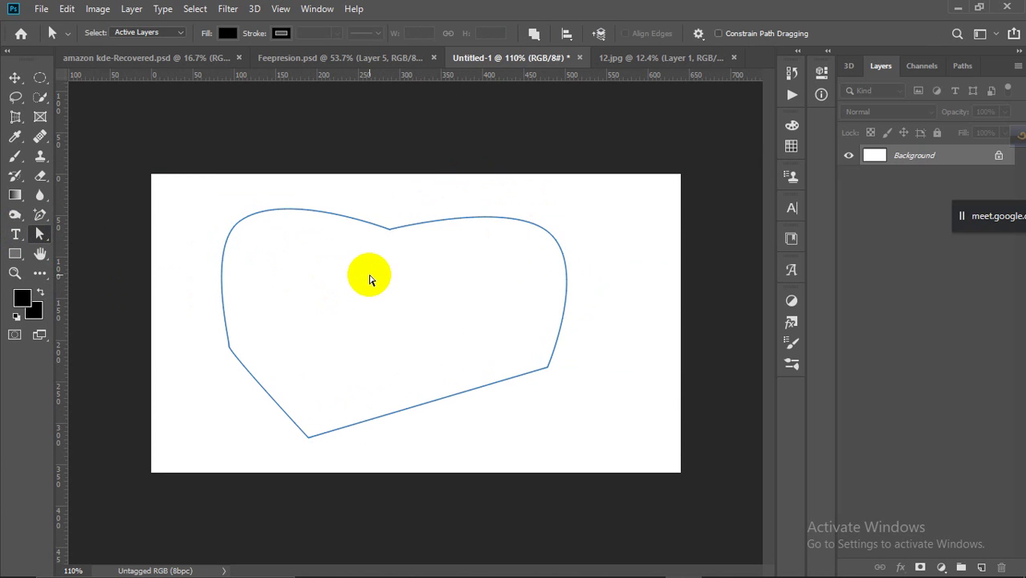
left_click_drag(40, 214, 99, 258)
left_click(100, 258)
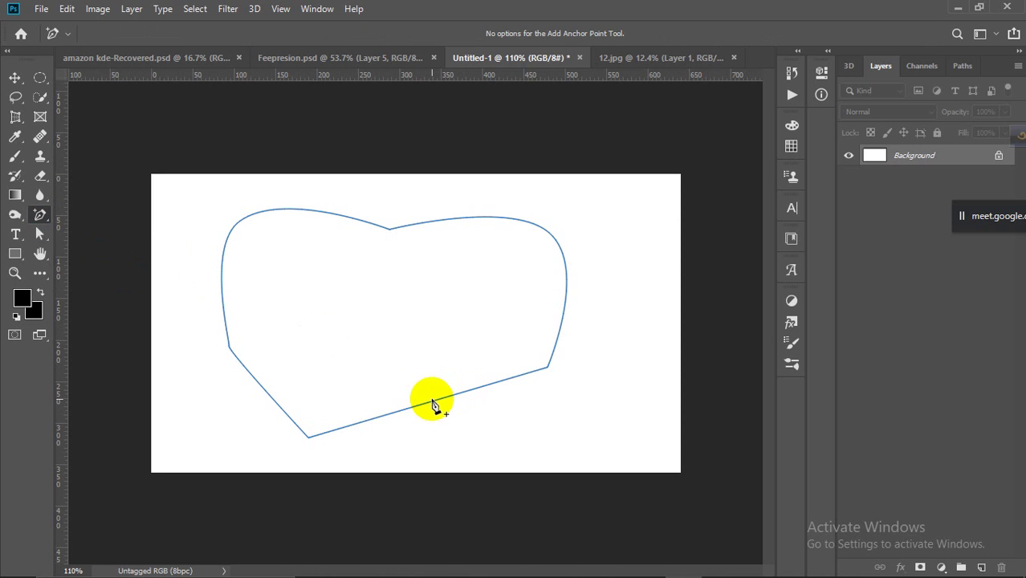
left_click_drag(41, 233, 92, 253)
left_click_drag(431, 401, 375, 299)
left_click_drag(433, 293, 412, 326)
left_click(378, 361)
left_click(368, 300)
Remove the bent bottom anchor and the other anchors one by one with the Delete Anchor Point tool until the canvas is empty
left_click_drag(38, 213, 138, 273)
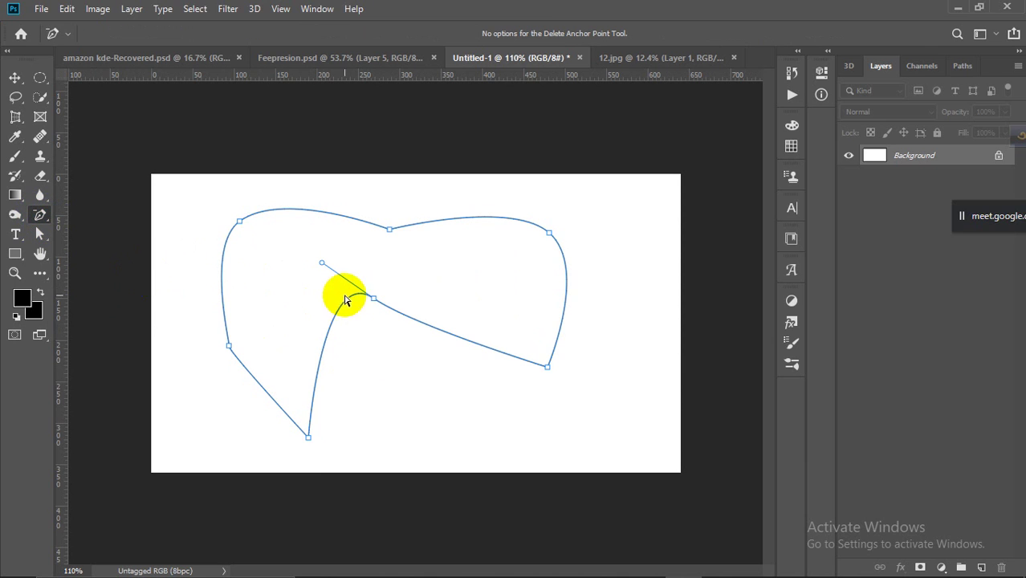
left_click(372, 300)
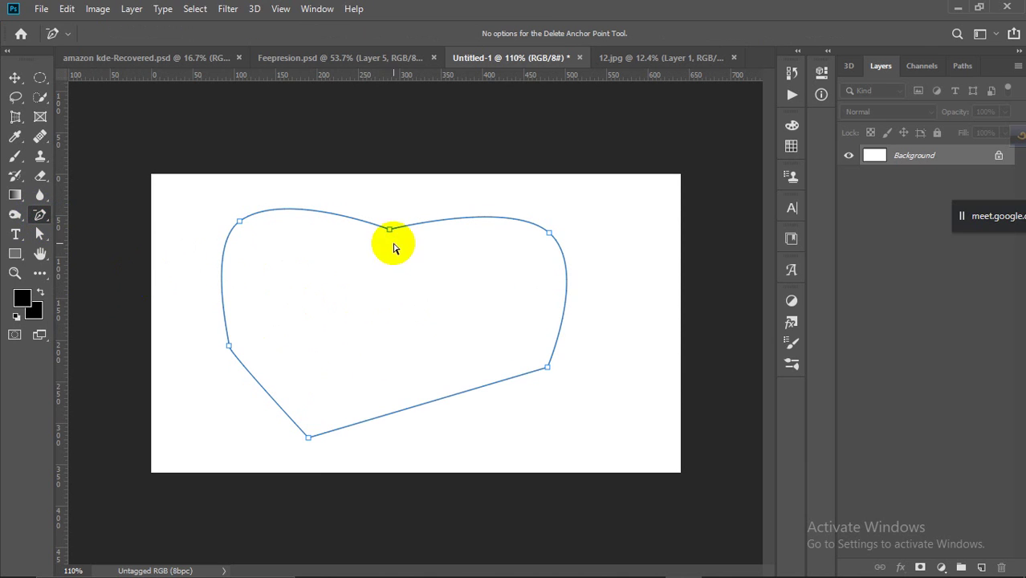
left_click(390, 231)
left_click(239, 227)
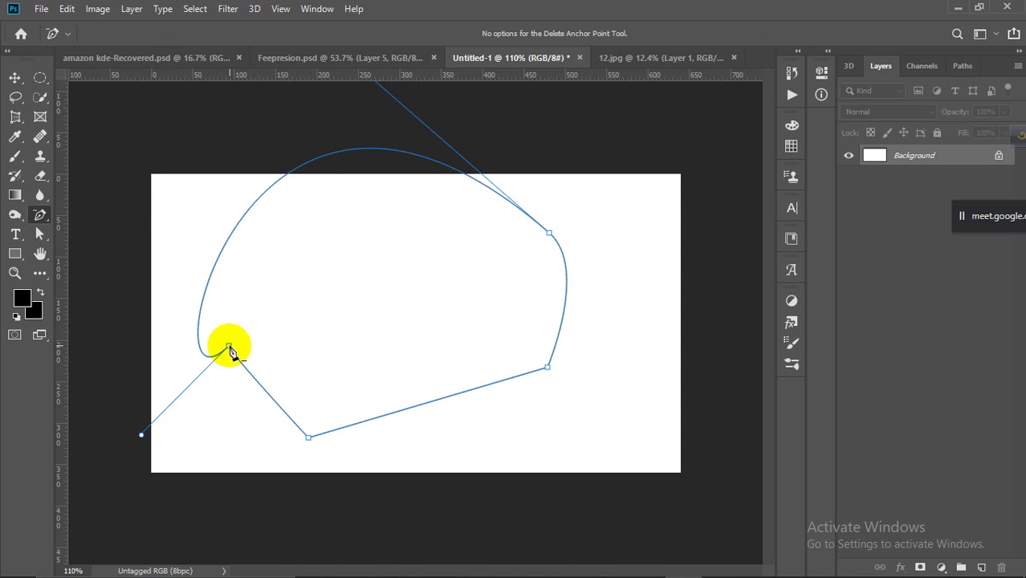
left_click(229, 347)
left_click(550, 233)
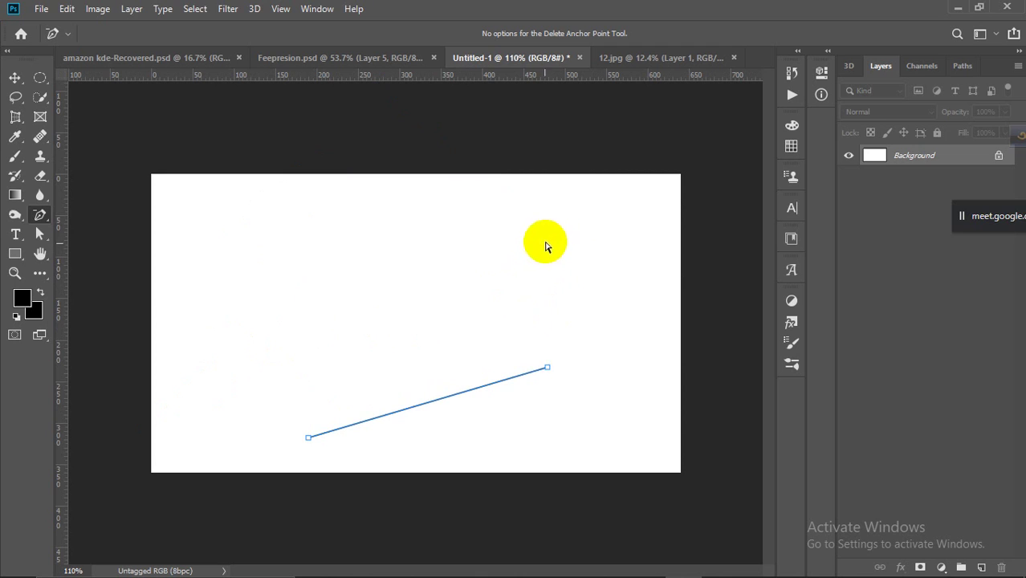
left_click(547, 367)
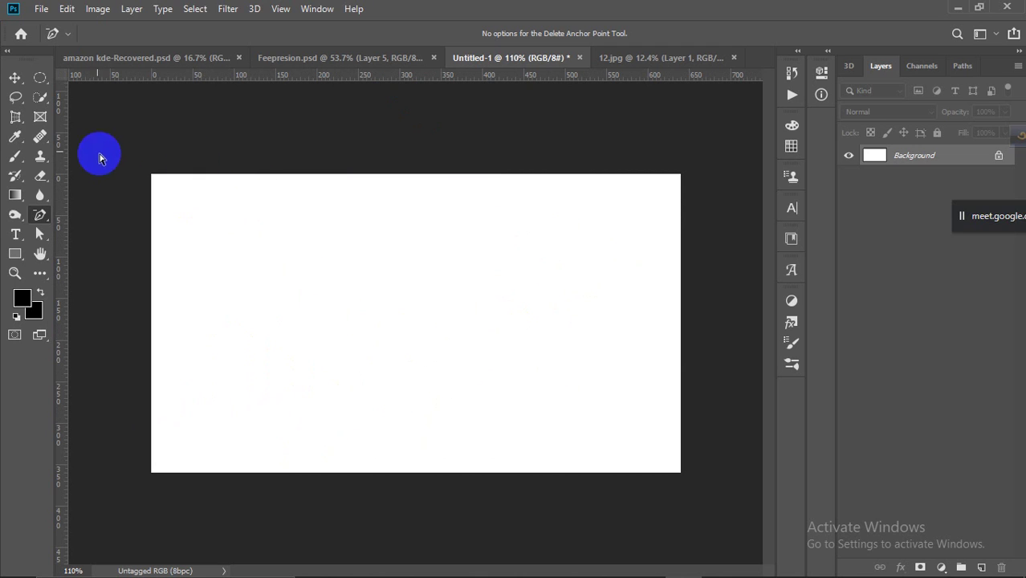
Draw a wide closed path with the Pen tool across the lower half of the canvas, curving its upper side
right_click(40, 217)
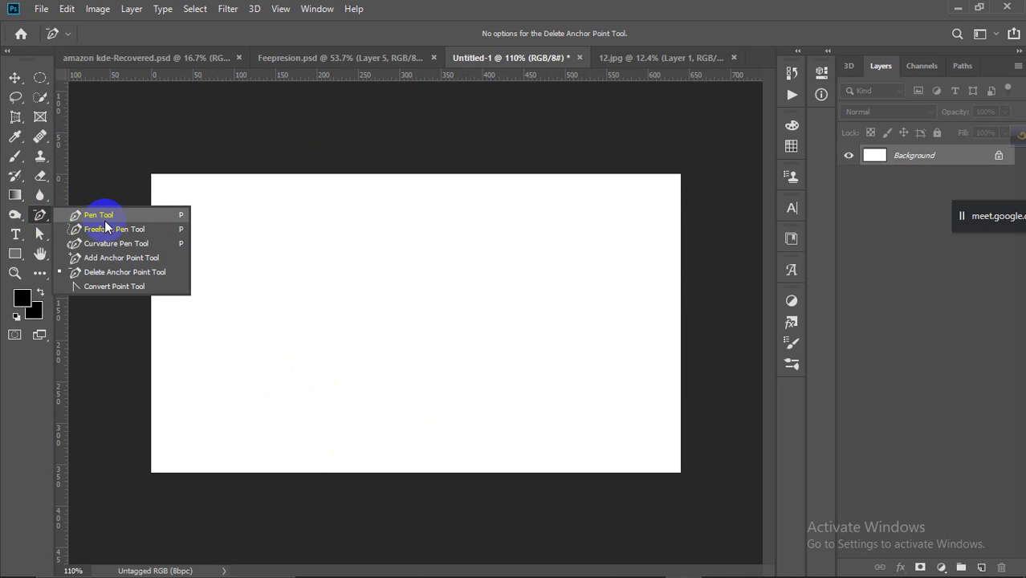
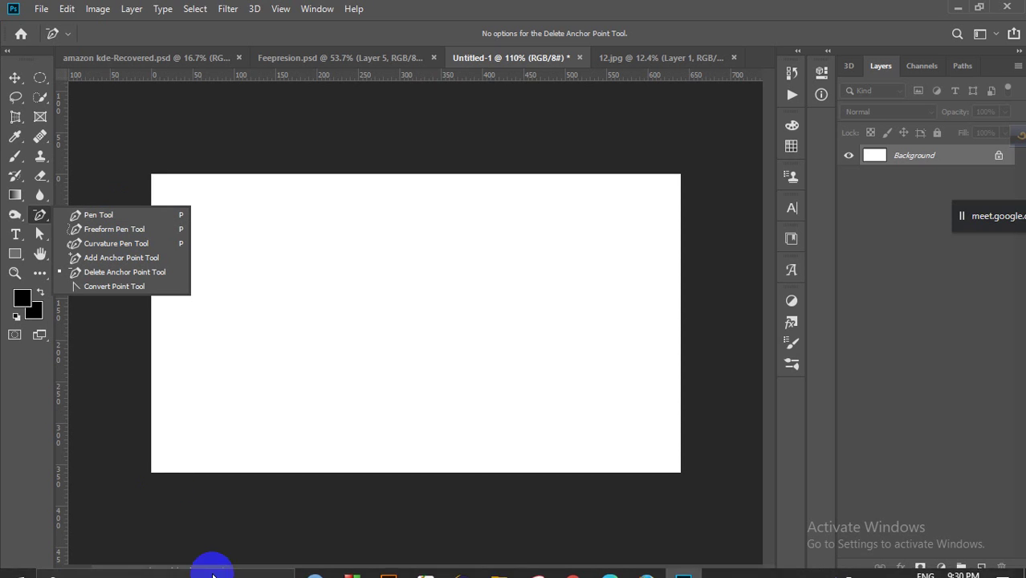
mouse_move(253, 554)
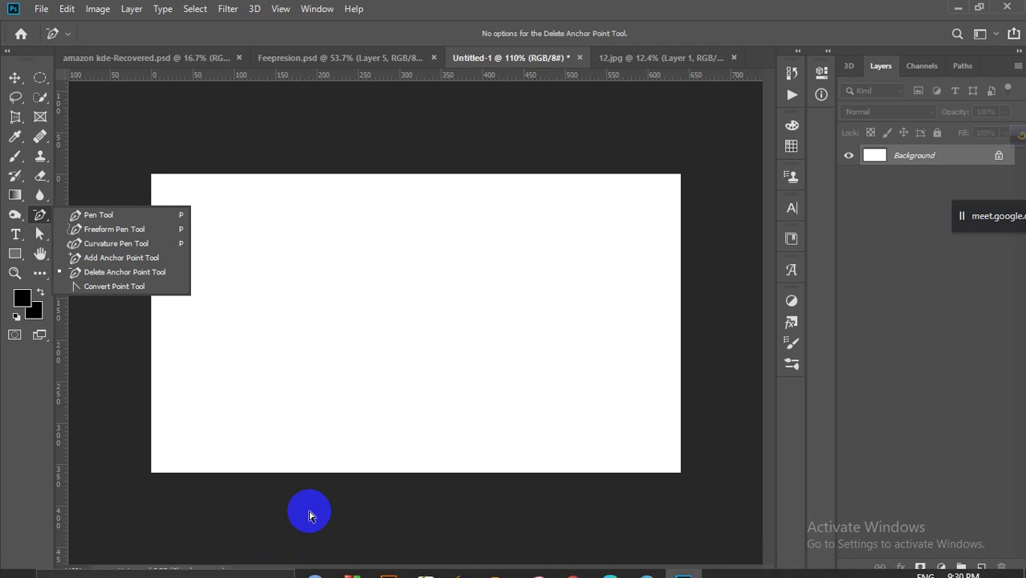
left_click(108, 213)
left_click(270, 326)
left_click_drag(463, 283, 518, 316)
left_click(566, 334)
left_click(482, 433)
left_click(271, 413)
left_click(231, 374)
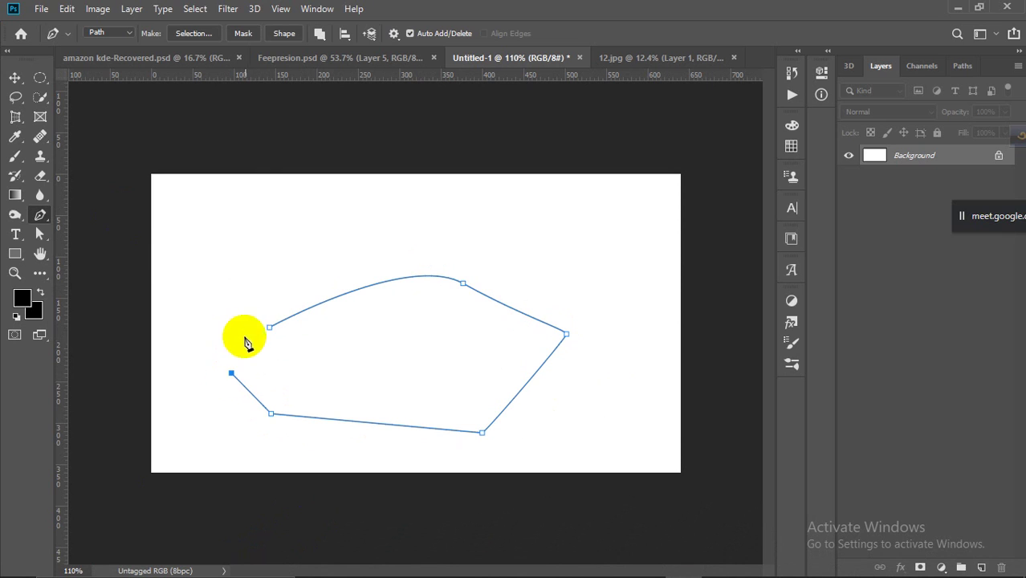
left_click(269, 327)
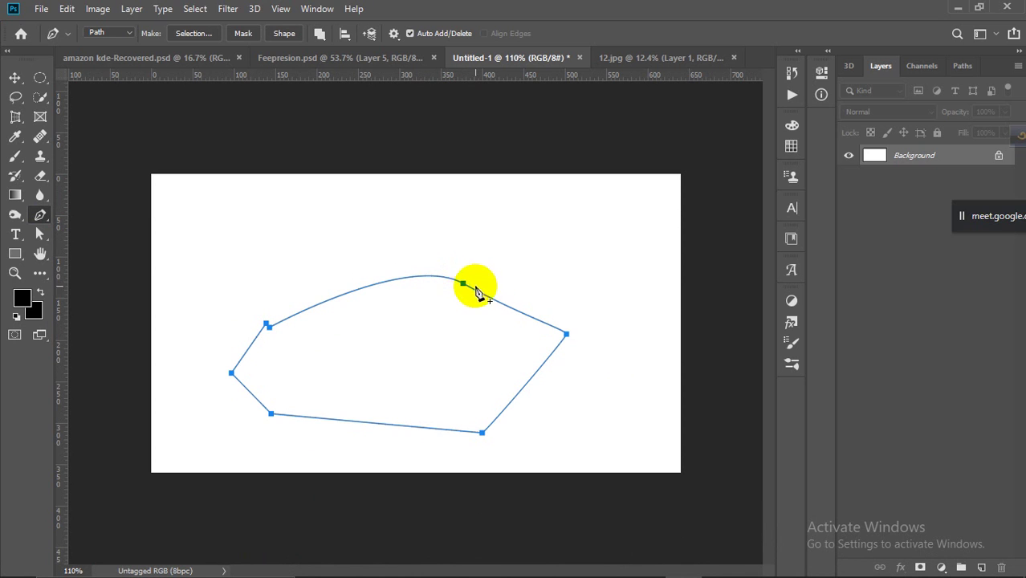
Convert the curved anchor at the top of the wide path into a corner with the Convert Point tool
left_click(40, 215)
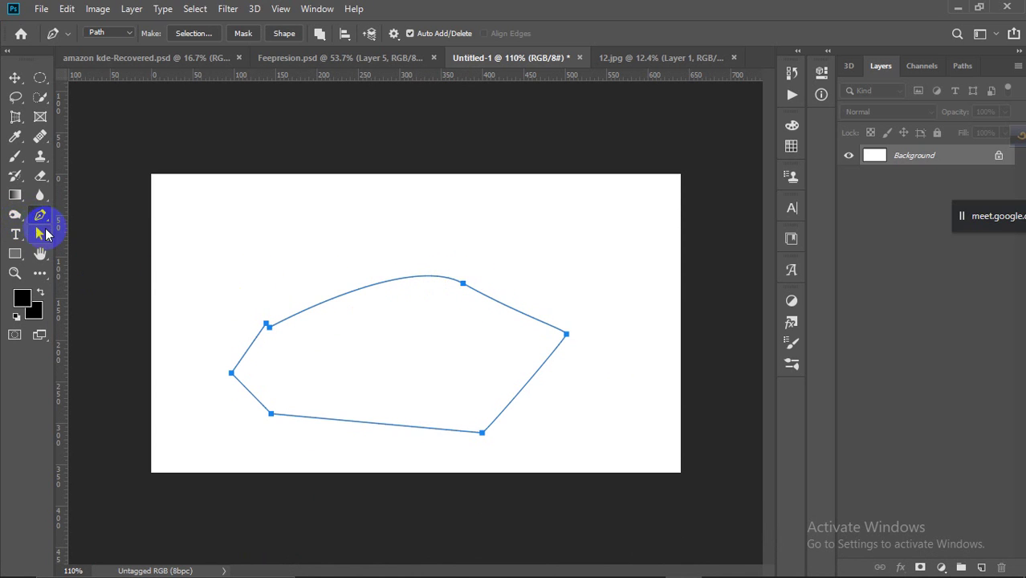
left_click(42, 234)
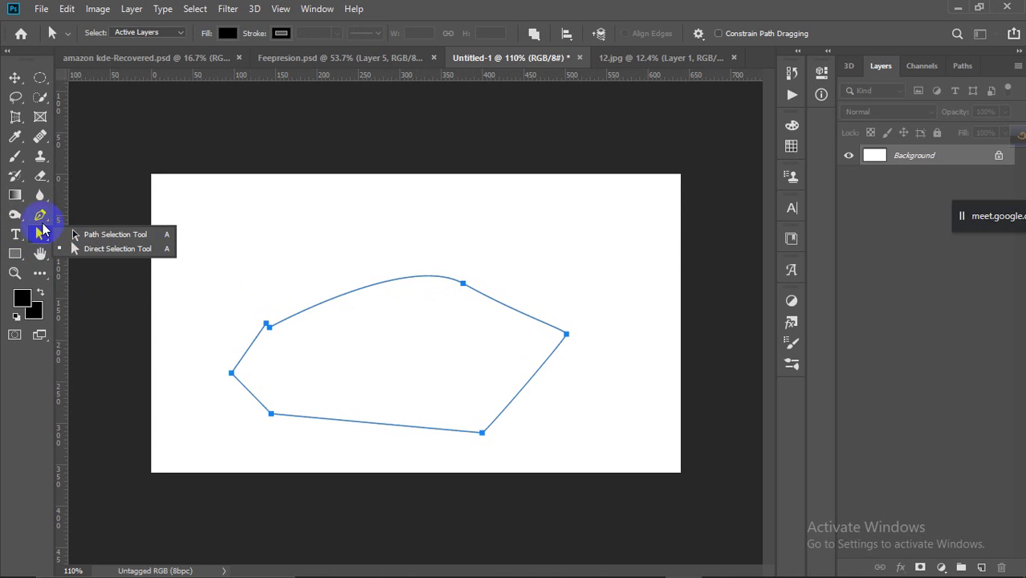
left_click(42, 216)
left_click(105, 290)
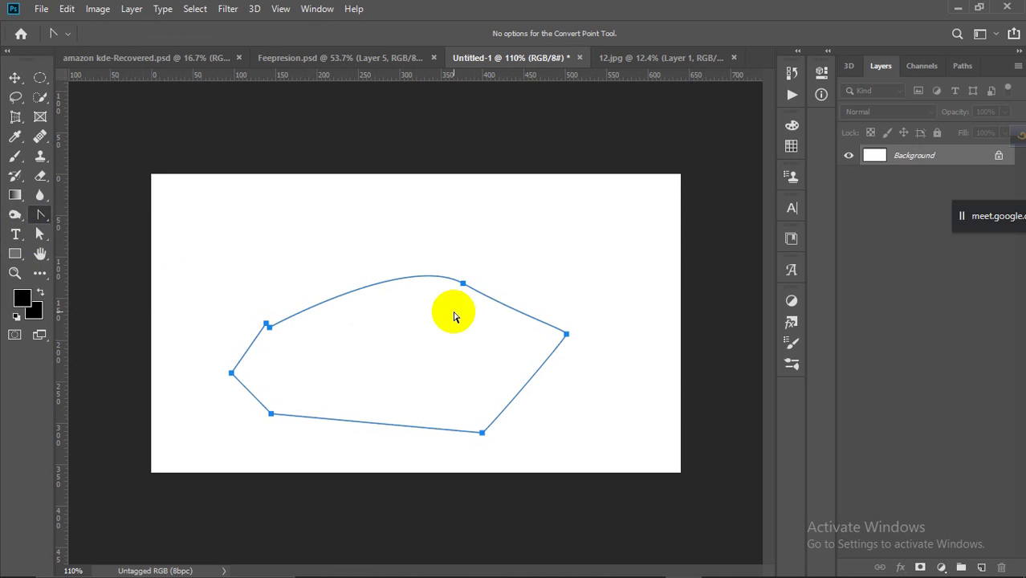
left_click(462, 284)
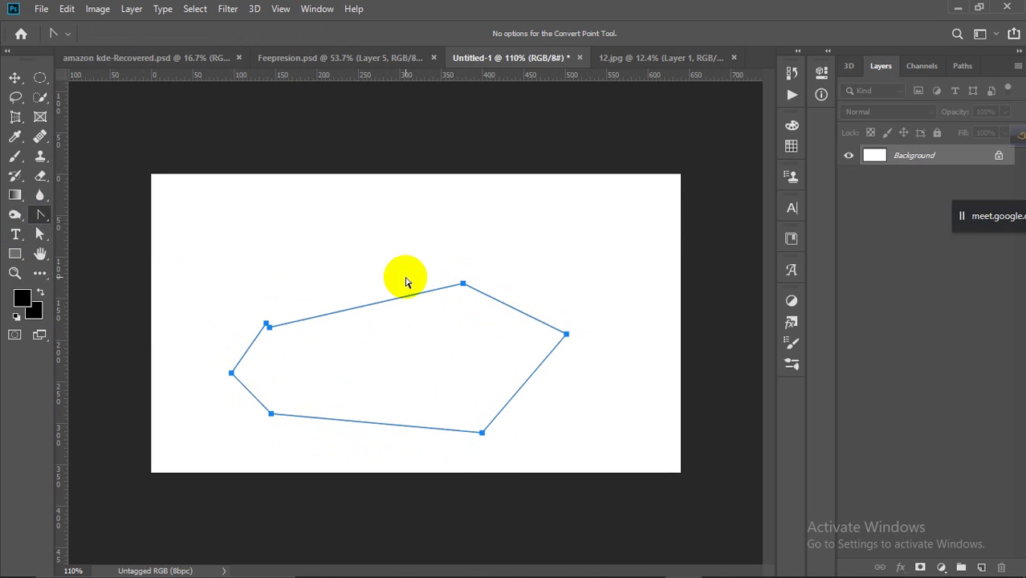
Draw a small closed four-point path with the Pen tool above the wide path, curving its lower-left anchor
right_click(39, 215)
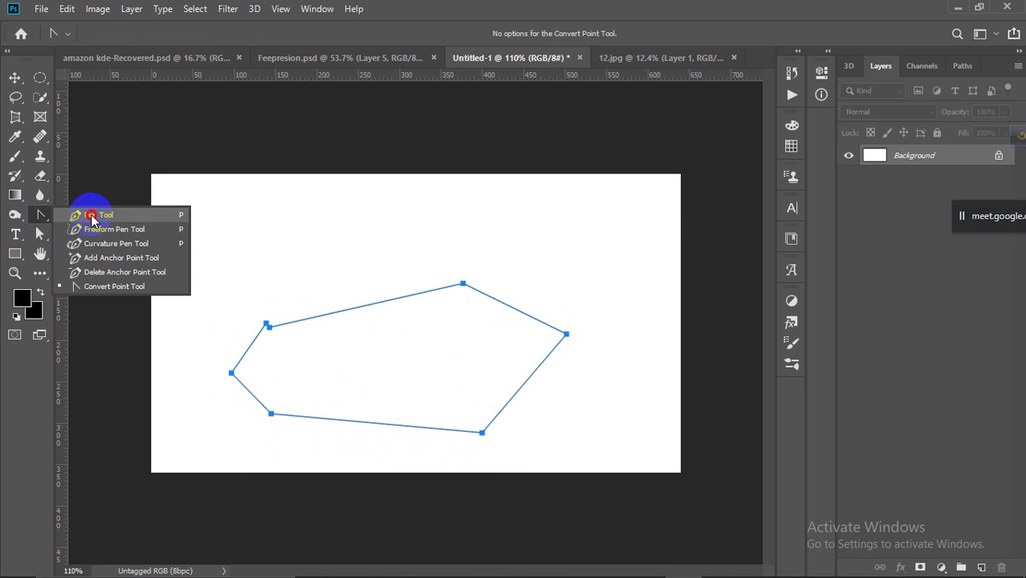
left_click(88, 211)
left_click(252, 220)
left_click(336, 204)
left_click(354, 255)
left_click_drag(263, 267, 233, 248)
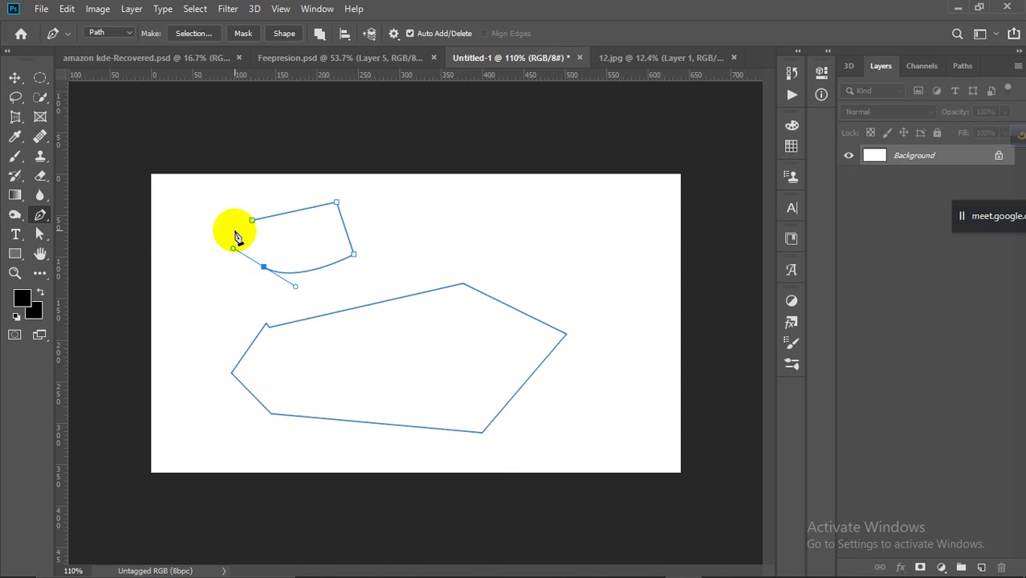
left_click(253, 220)
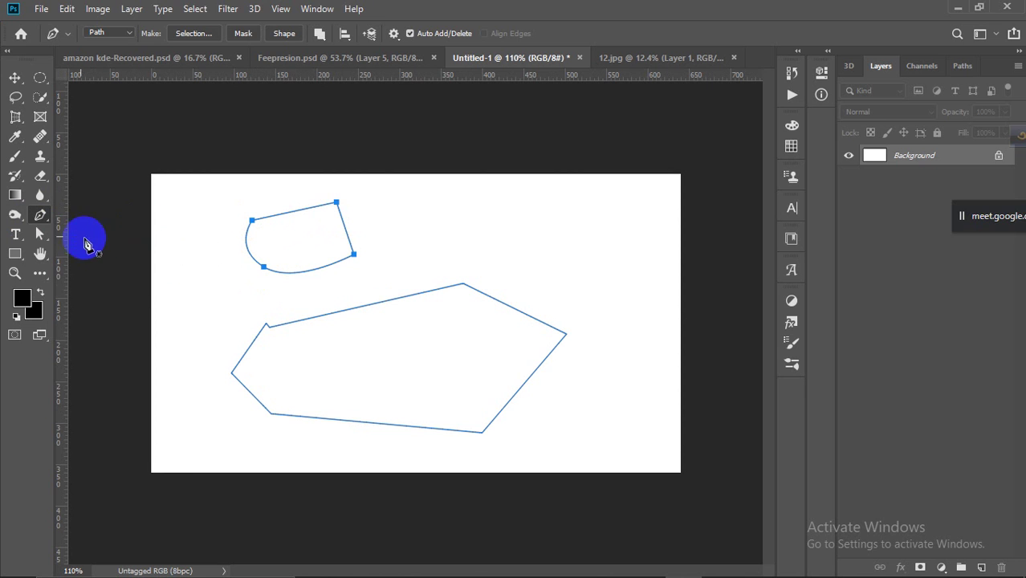
Straighten the small path's curved lower-left anchor into a corner with the Convert Point tool
right_click(39, 215)
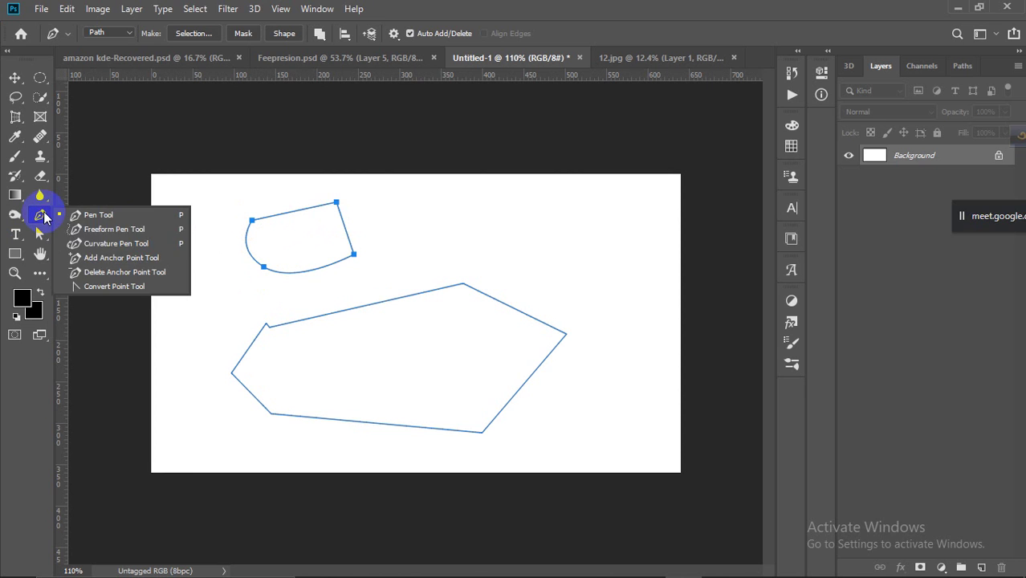
left_click(120, 287)
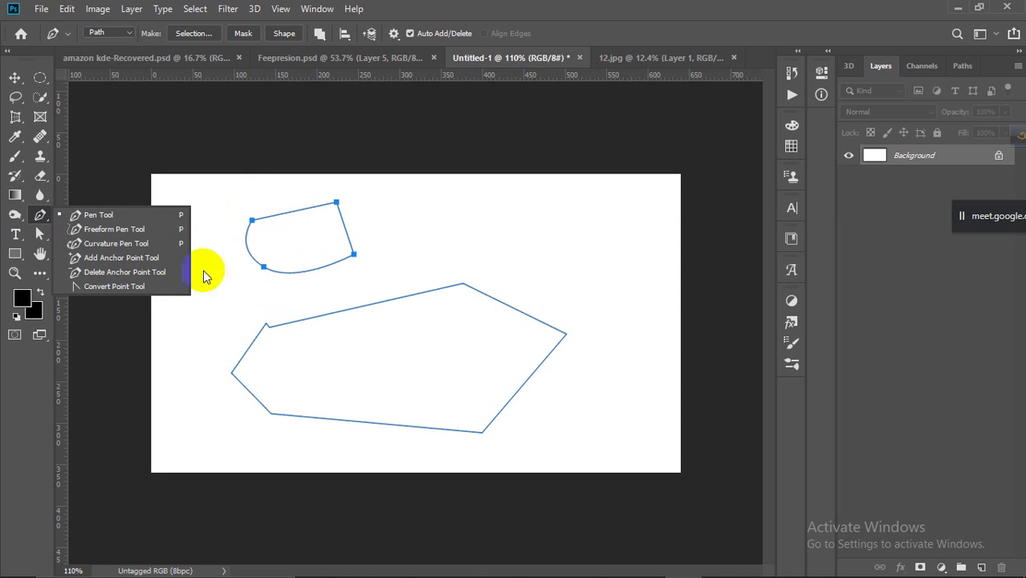
left_click(153, 287)
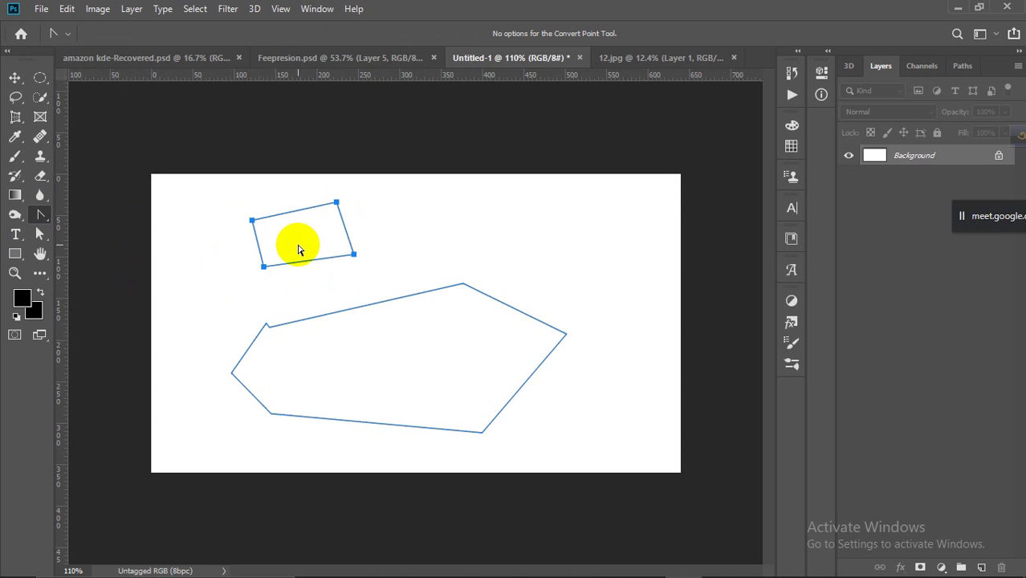
Draw a closed five-point path with the Pen tool at the canvas's upper right, rounding its right end
left_click(51, 218)
left_click(97, 212)
left_click(438, 218)
left_click_drag(544, 213, 570, 256)
left_click(522, 254)
left_click(446, 255)
left_click(412, 245)
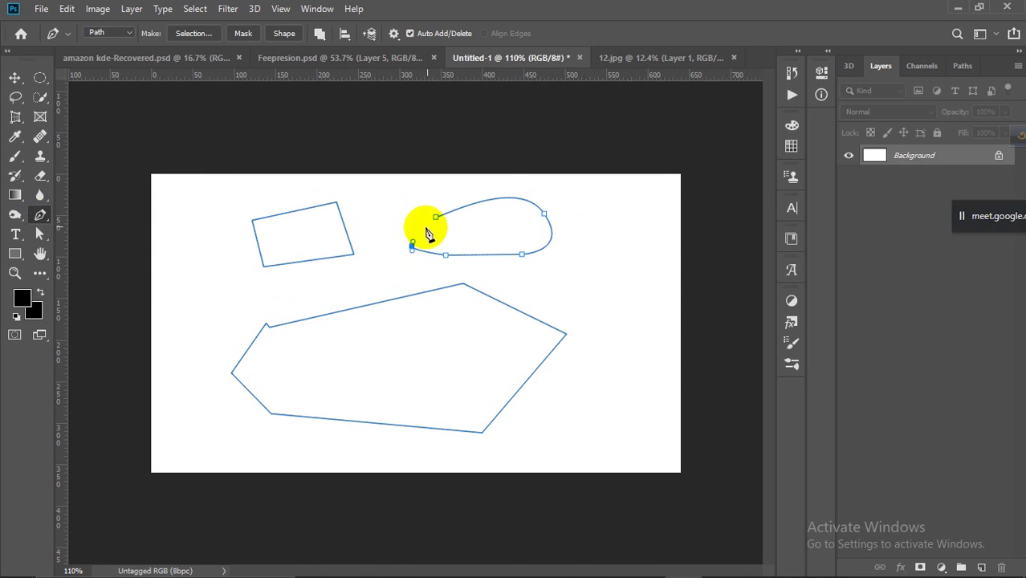
Use the Convert Point tool on the left anchor of the rounded upper-right path
left_click_drag(40, 215, 93, 291)
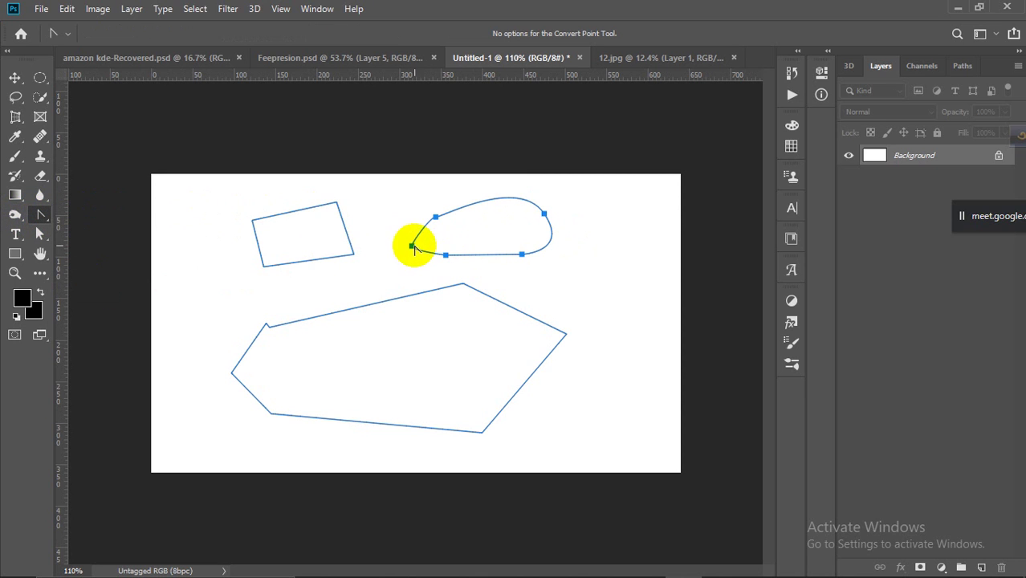
Convert the curved path's smooth anchor points to corner points with the Convert Point tool
left_click(435, 218)
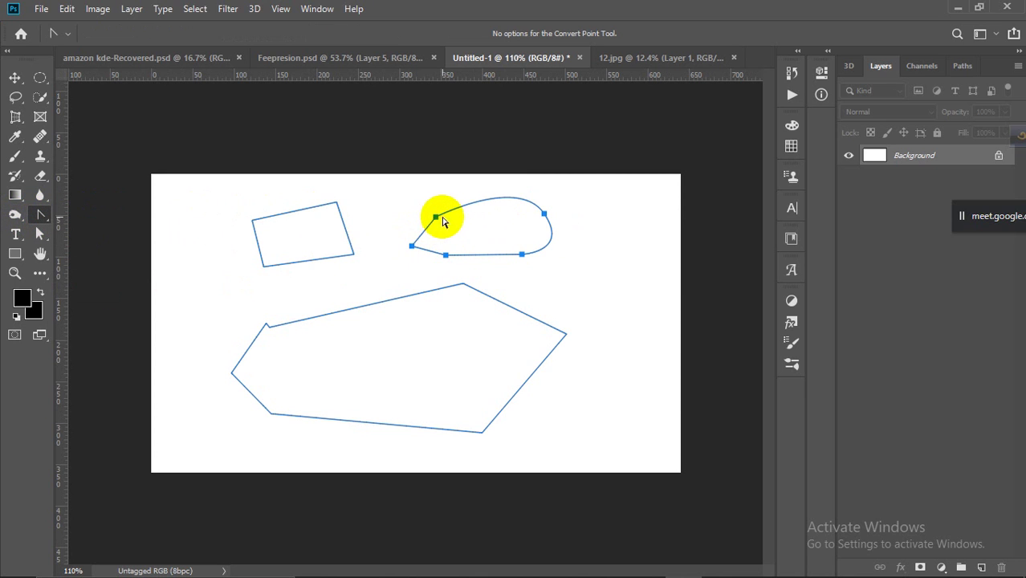
left_click(446, 254)
left_click(544, 215)
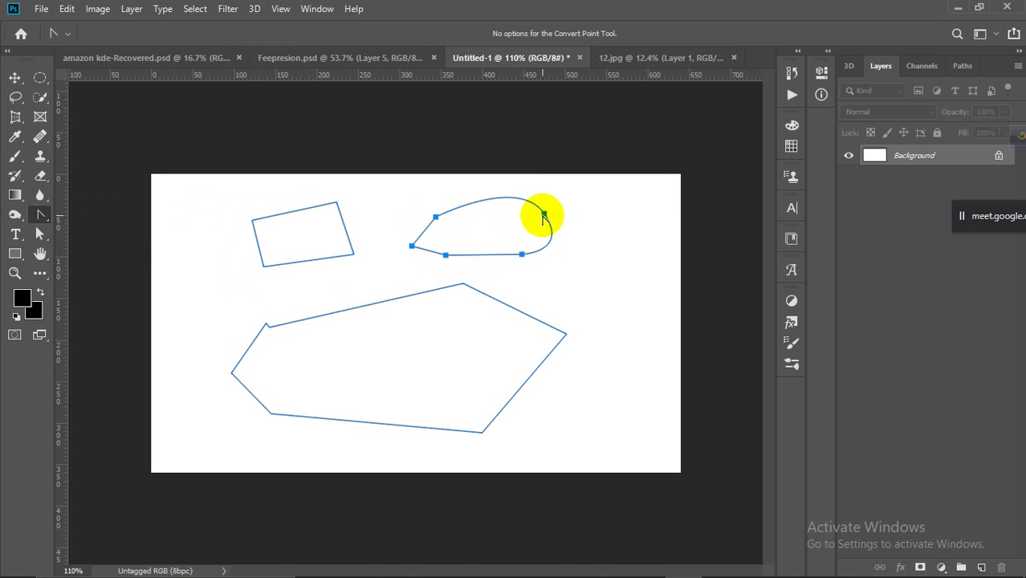
left_click(435, 217)
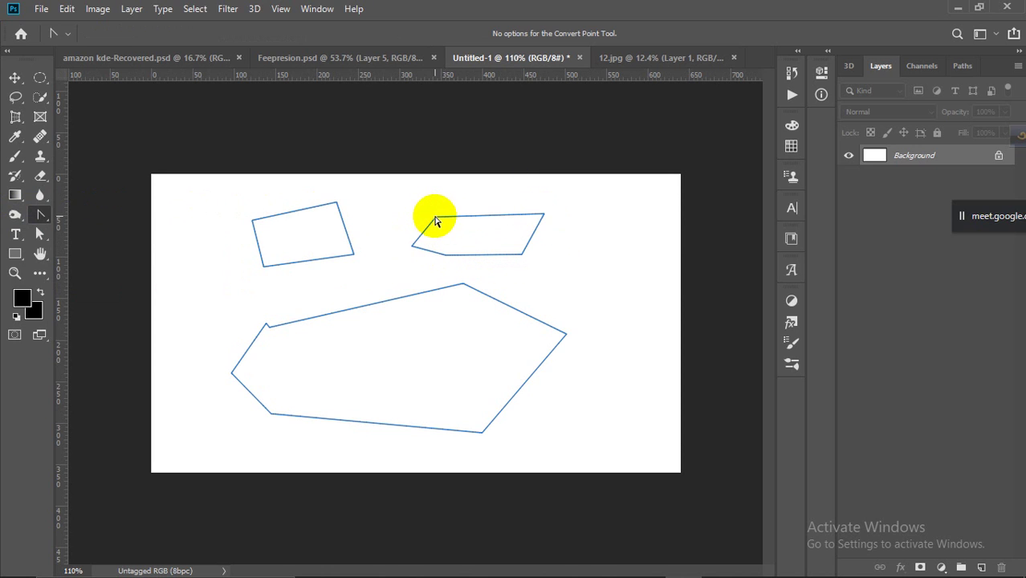
left_click(230, 175)
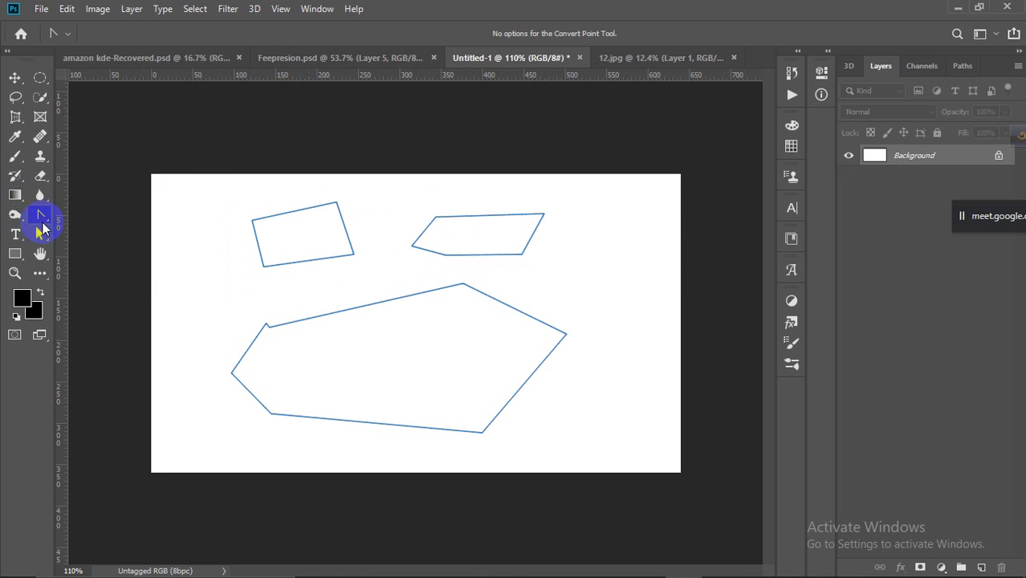
Try to move the canvas contents with the Move tool, cancelling the conversion to a normal layer
left_click(43, 225)
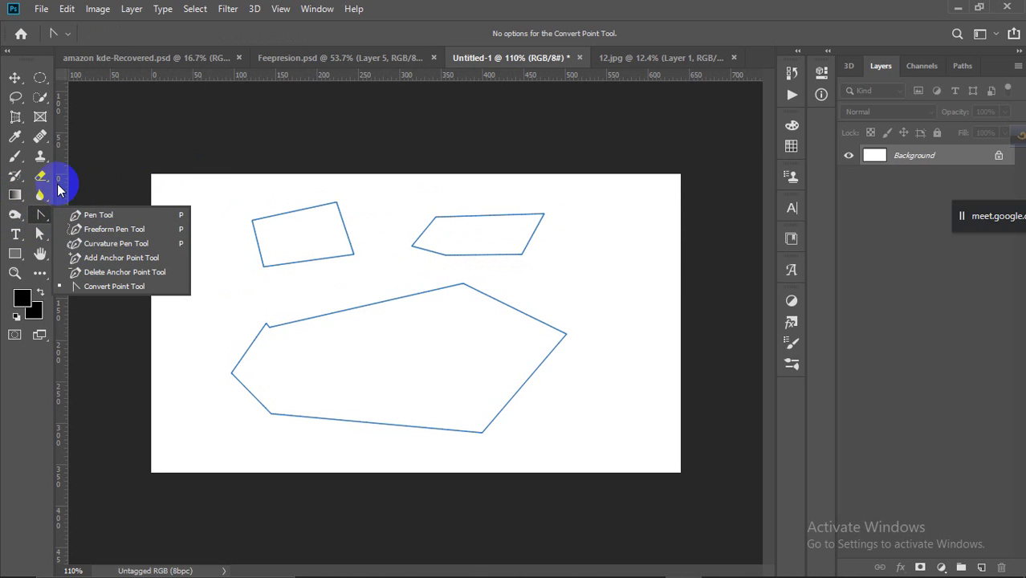
left_click(238, 211)
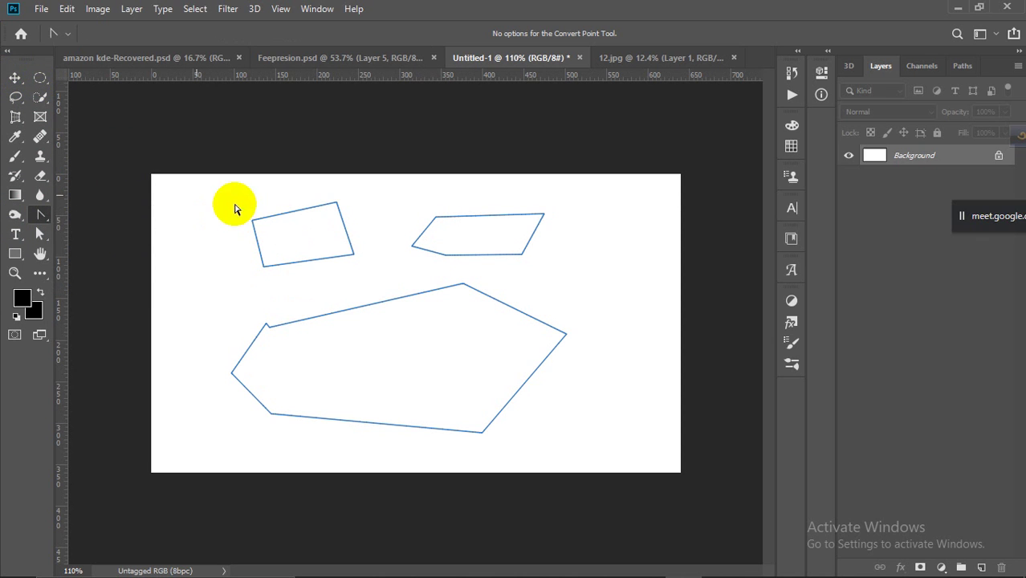
left_click(15, 77)
left_click_drag(206, 202, 470, 427)
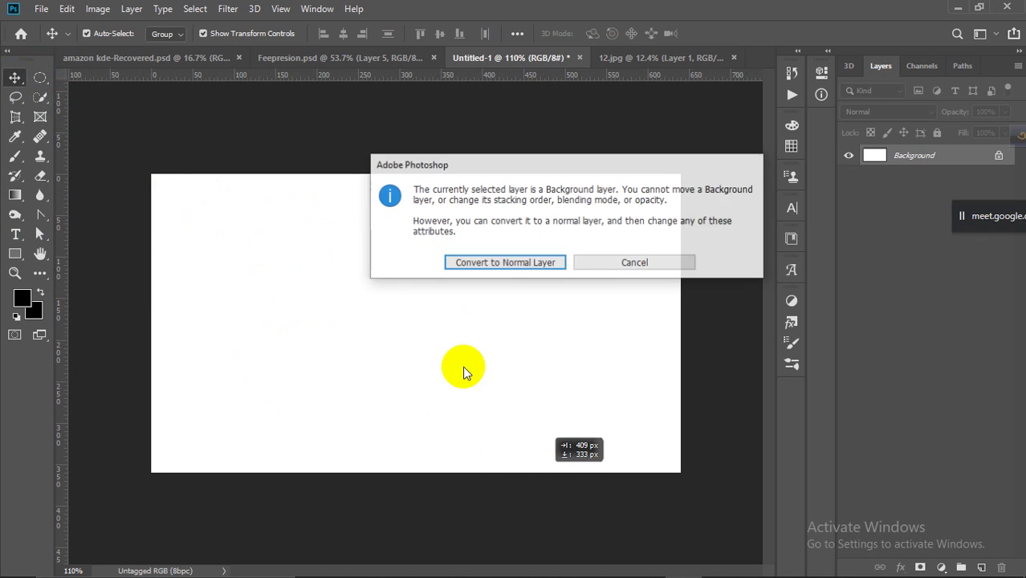
left_click(616, 261)
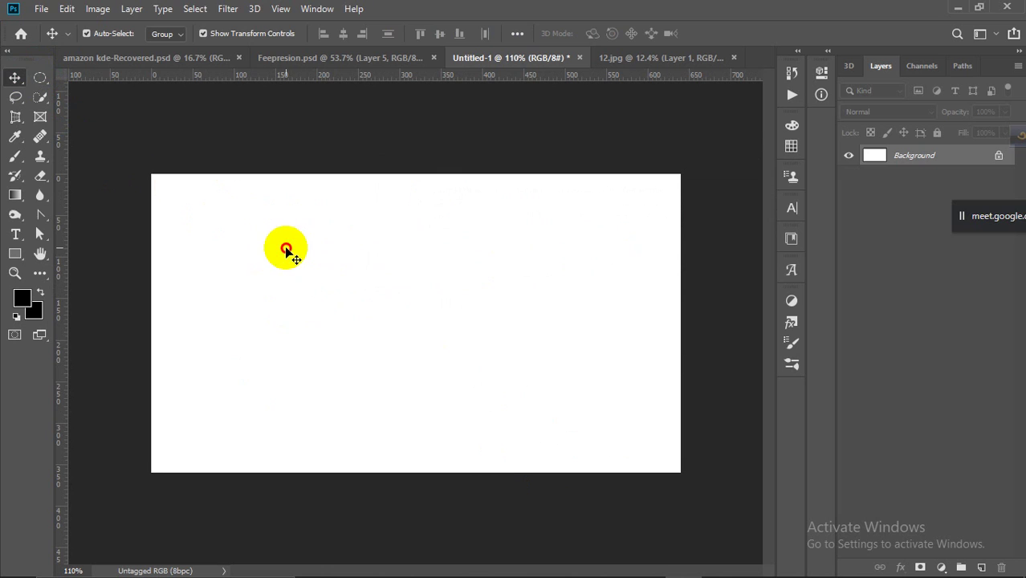
Draw a flame-shaped path near the canvas's left edge and an oval near its right edge with the Freeform Pen tool
left_click(38, 211)
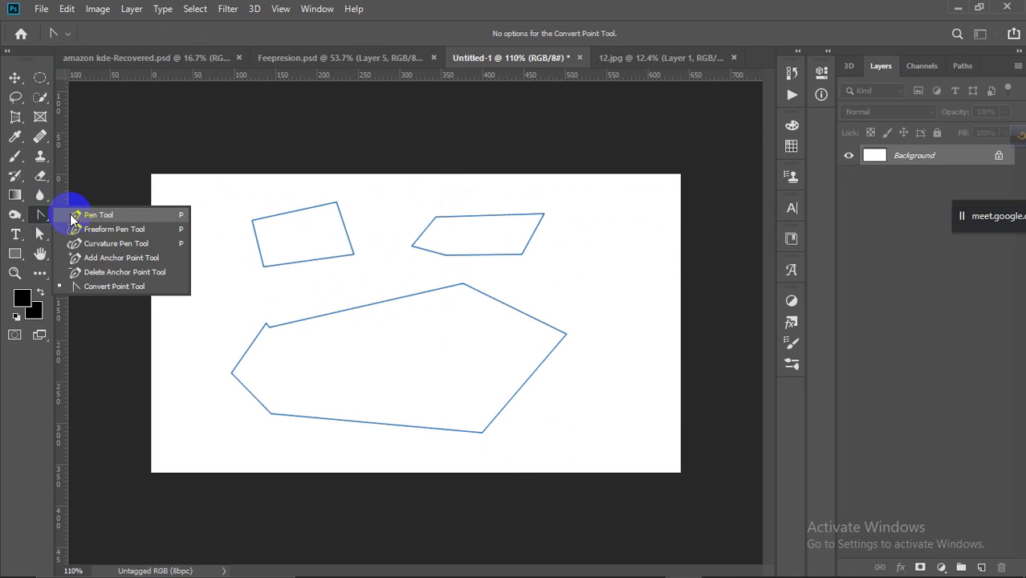
left_click(116, 229)
mouse_move(200, 289)
left_mouse_down()
mouse_move(213, 198)
mouse_move(235, 281)
mouse_move(215, 393)
mouse_move(174, 331)
mouse_move(176, 278)
mouse_move(199, 289)
left_mouse_up()
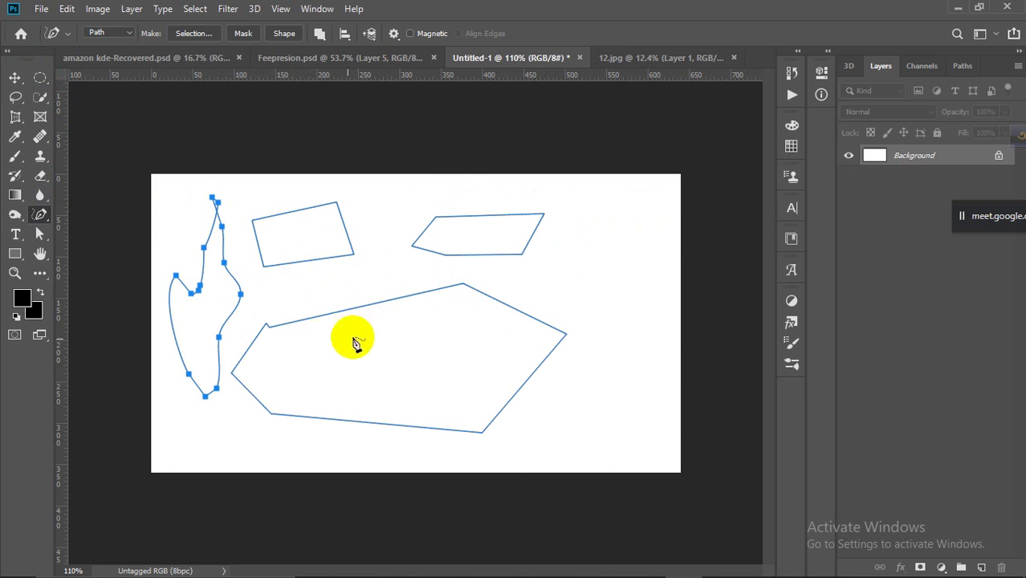
mouse_move(596, 302)
left_mouse_down()
mouse_move(600, 250)
mouse_move(640, 269)
mouse_move(640, 341)
mouse_move(598, 300)
left_mouse_up()
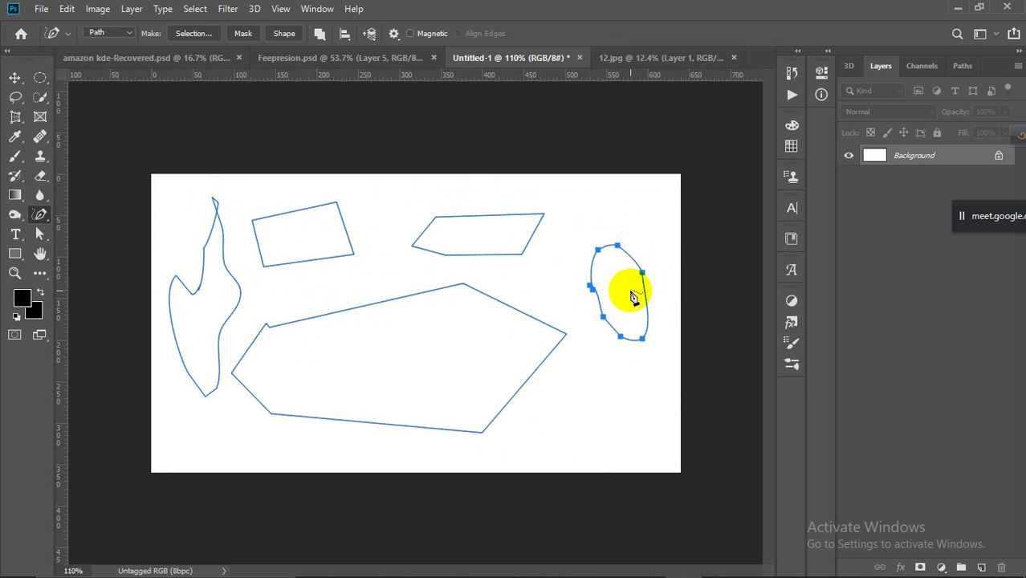
Draw four small round freeform paths across the canvas and a tall outline around the oval
mouse_move(531, 263)
left_mouse_down()
mouse_move(520, 329)
mouse_move(561, 287)
mouse_move(504, 265)
left_mouse_up()
mouse_move(395, 343)
left_mouse_down()
mouse_move(418, 332)
mouse_move(456, 387)
mouse_move(400, 377)
mouse_move(411, 337)
left_mouse_up()
mouse_move(316, 349)
left_mouse_down()
mouse_move(292, 383)
mouse_move(334, 404)
mouse_move(347, 369)
mouse_move(315, 352)
left_mouse_up()
mouse_move(218, 445)
left_mouse_down()
mouse_move(233, 416)
mouse_move(216, 450)
left_mouse_up()
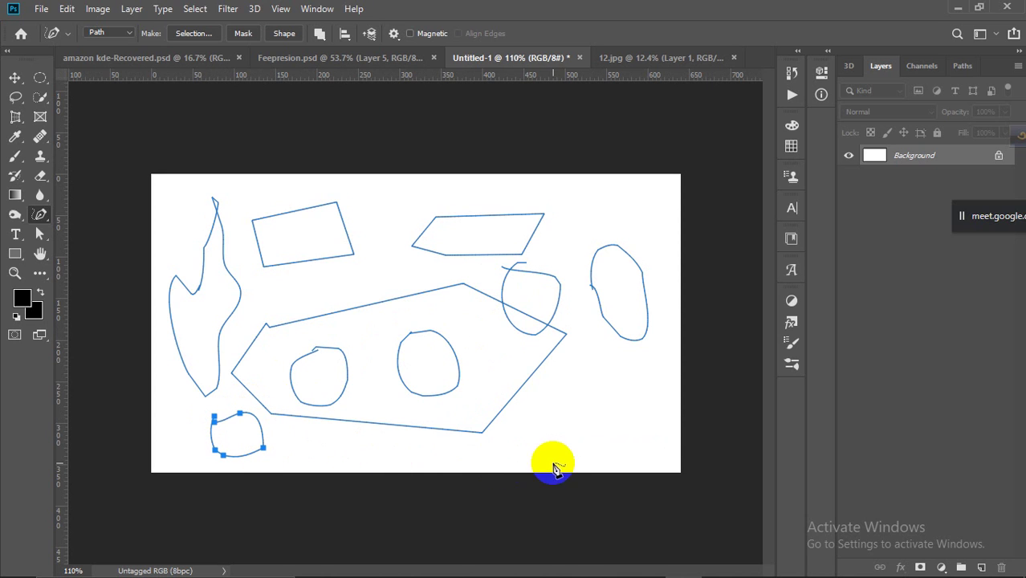
mouse_move(556, 441)
left_mouse_down()
mouse_move(578, 320)
mouse_move(579, 236)
mouse_move(623, 205)
mouse_move(666, 297)
mouse_move(666, 432)
mouse_move(622, 479)
mouse_move(554, 446)
left_mouse_up()
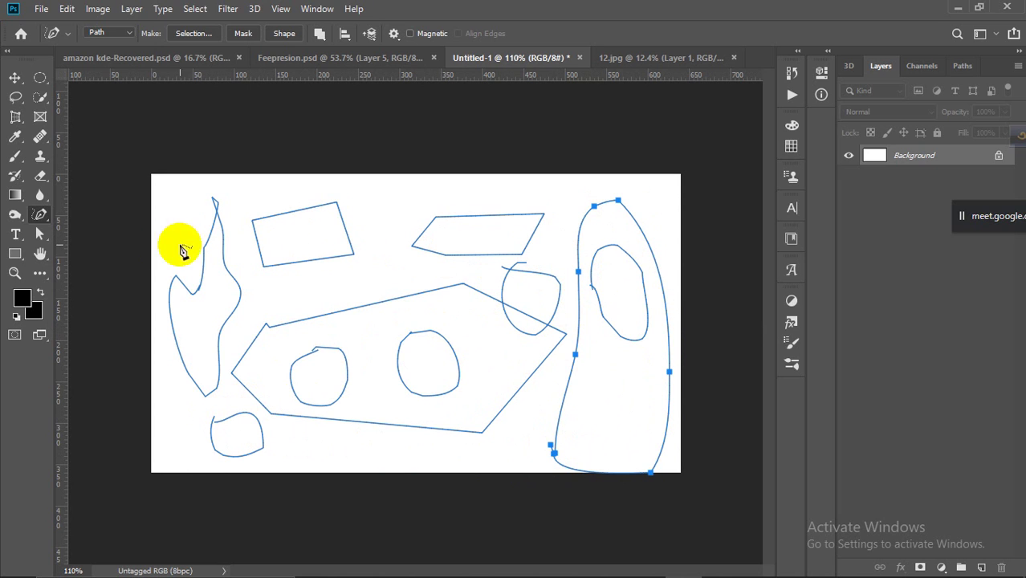
Reshape the tall freeform outline by moving its upper, side and lower anchor points with the Direct Selection tool
left_click(40, 234)
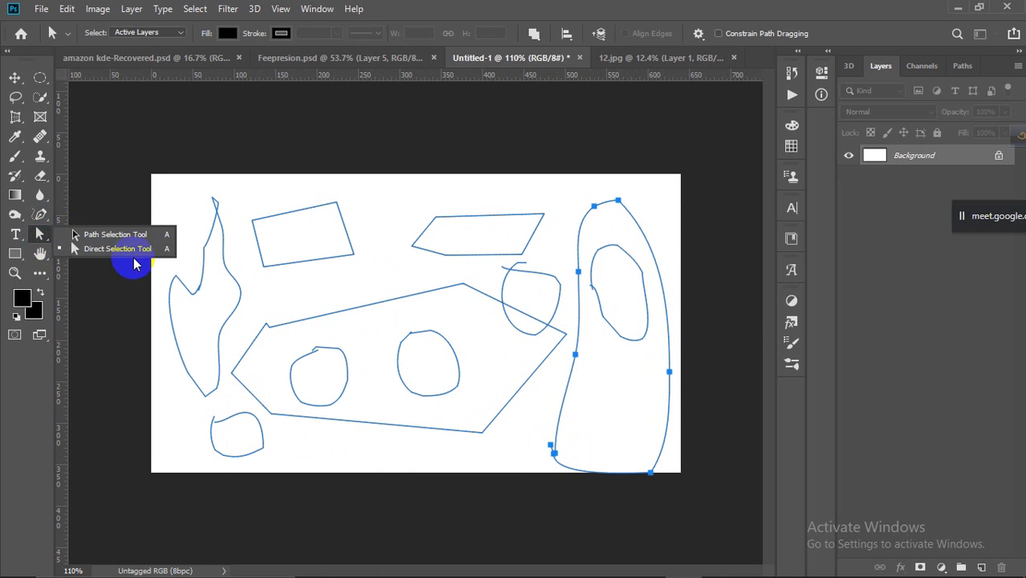
left_click_drag(619, 205, 580, 198)
left_click_drag(581, 272, 560, 295)
left_click_drag(576, 356, 628, 371)
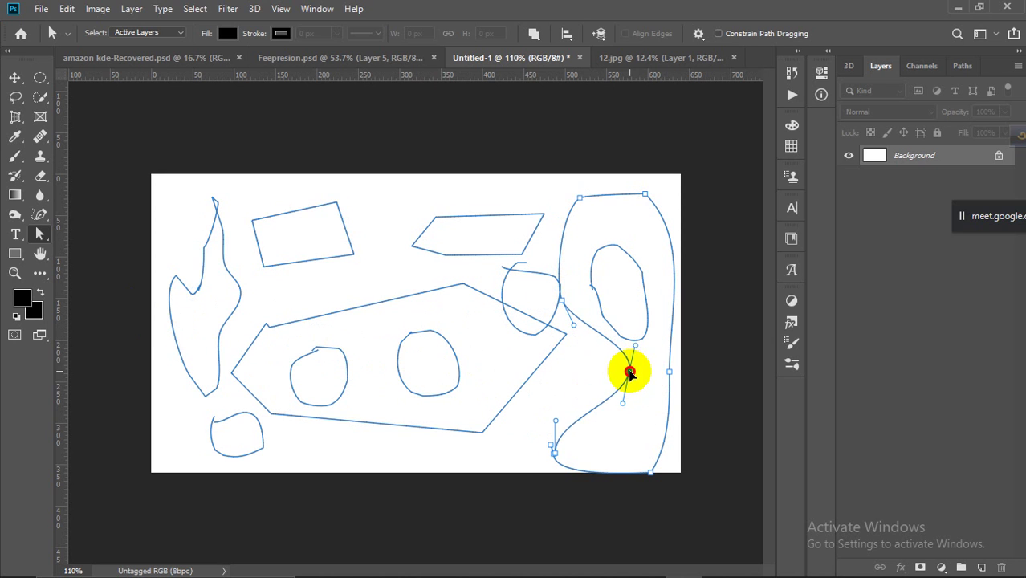
left_click_drag(556, 456, 517, 436)
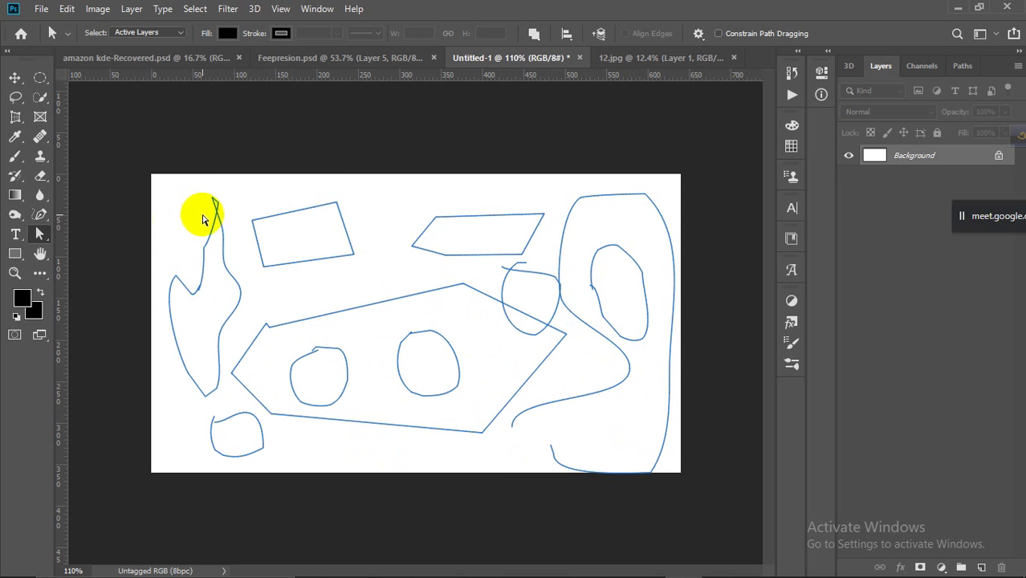
right_click(42, 236)
left_click(45, 220)
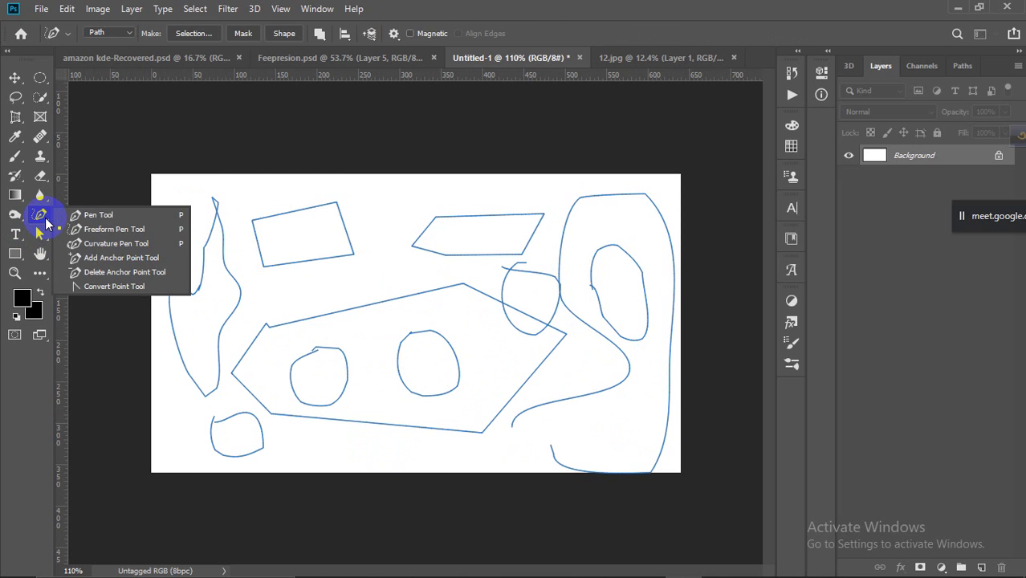
left_click(98, 251)
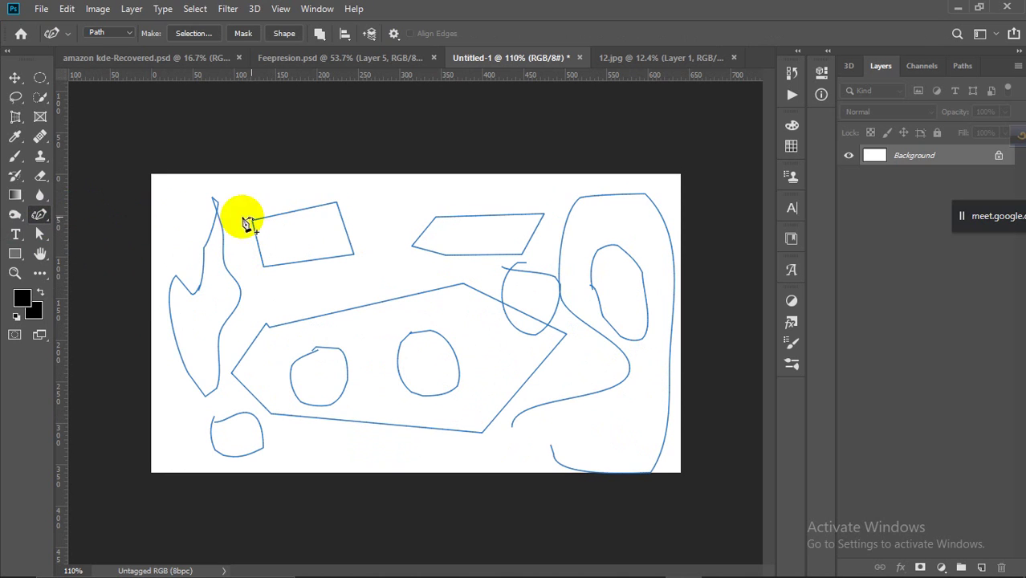
left_click(14, 79)
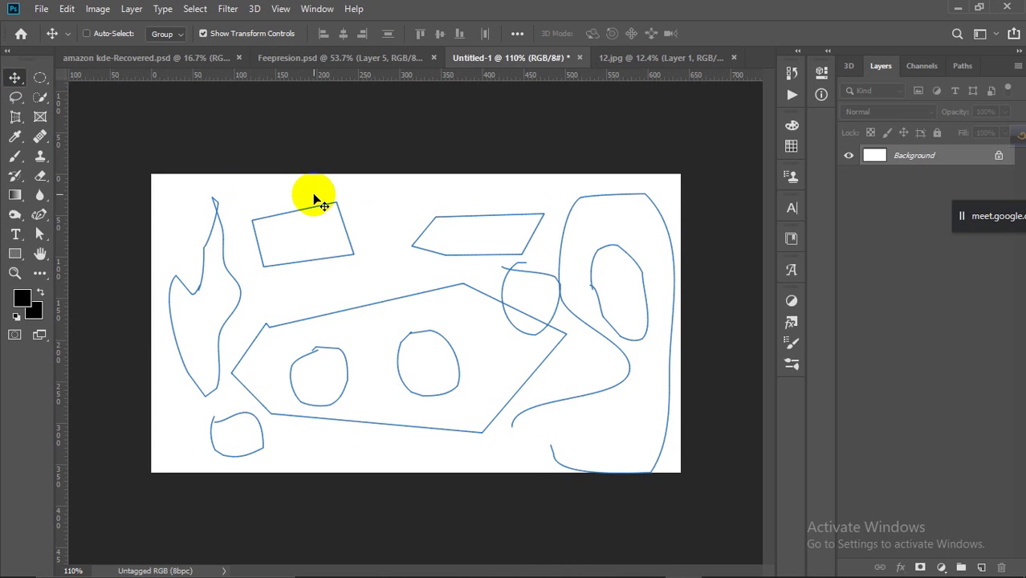
Undo all path drawing and editing until the canvas is blank
key("ctrl+z")
key("ctrl+z")
key("ctrl+z")
key("ctrl+z")
key("ctrl+z")
key("ctrl+z")
key("ctrl+z")
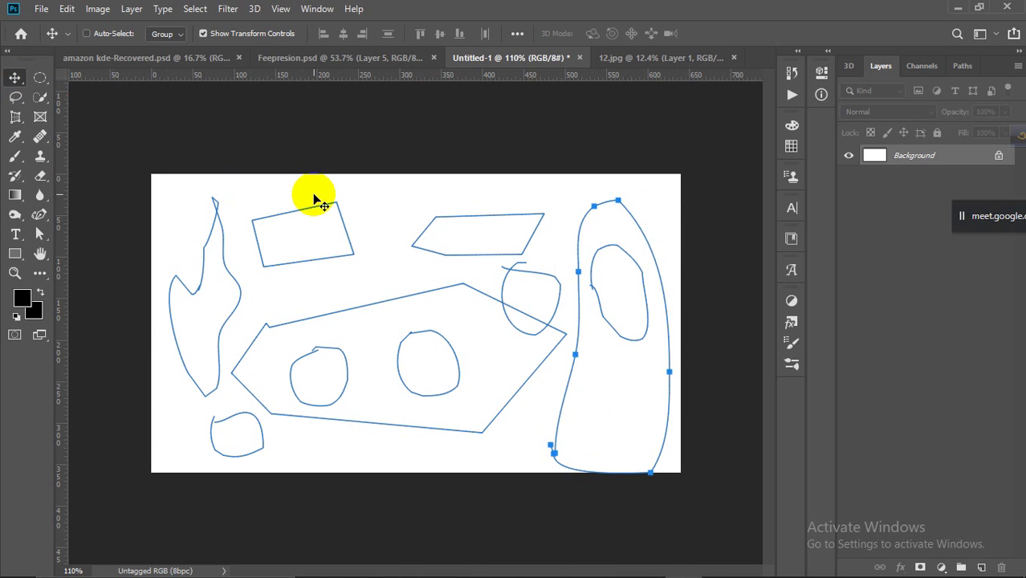
key("ctrl+z")
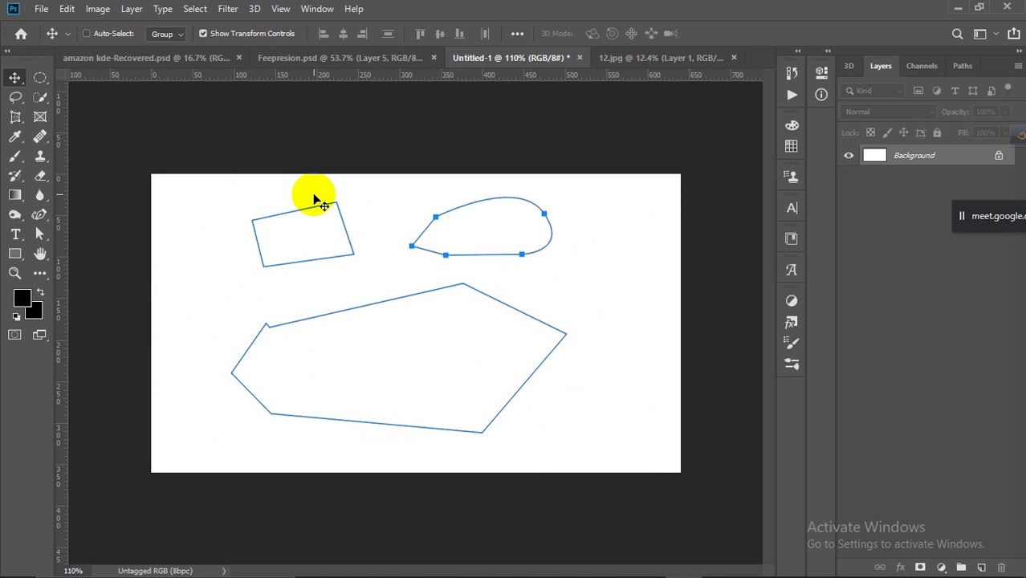
key("ctrl+z")
key("ctrl+z")
key("ctrl+z")
key("ctrl+z")
key("ctrl+z")
key("ctrl+z")
key("ctrl+z")
key("ctrl+z")
key("ctrl+z")
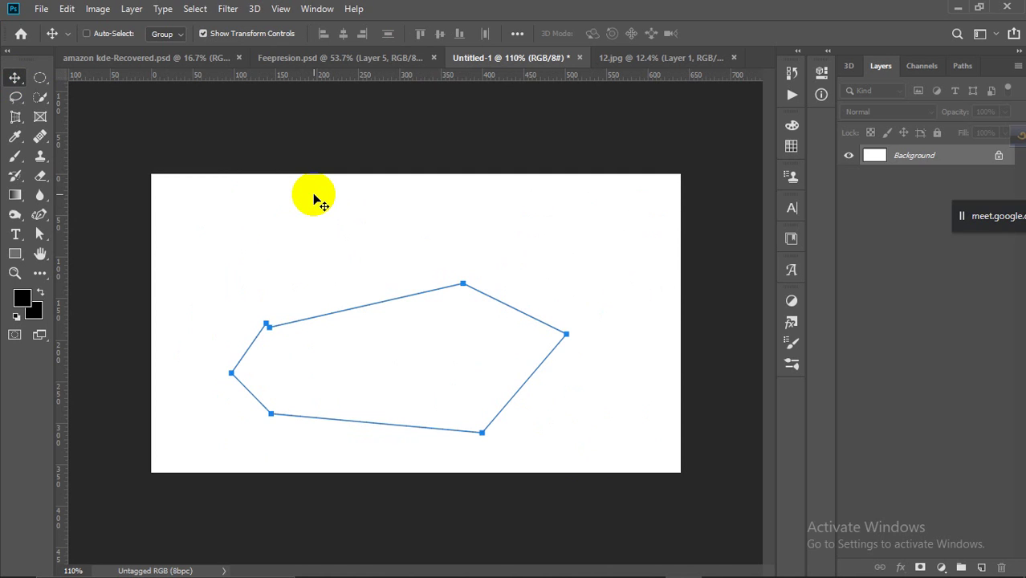
key("ctrl+z")
key("ctrl+z")
key("ctrl+z")
key("ctrl+z")
key("ctrl+z")
key("ctrl+z")
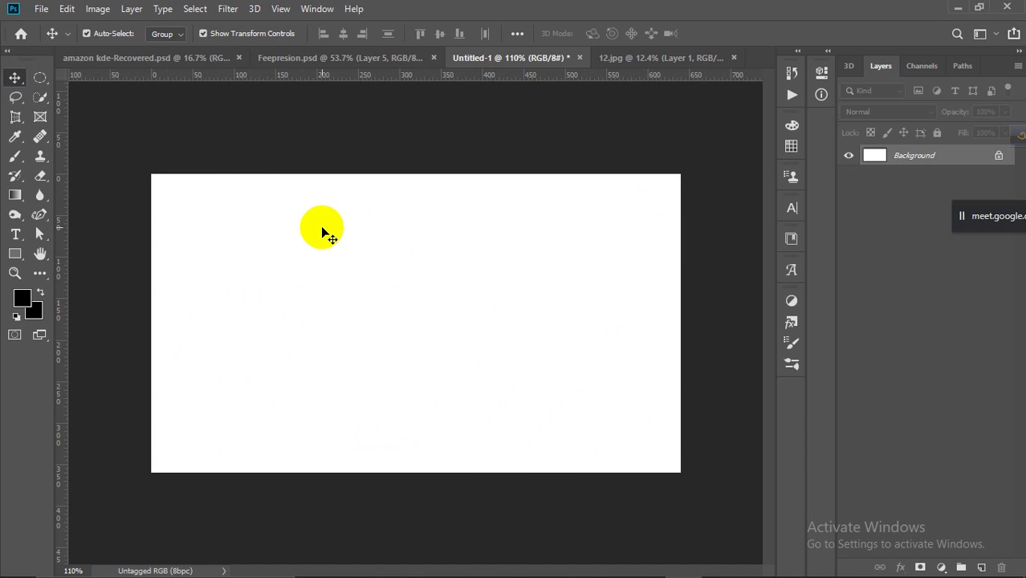
Draw a closed five-point straight-sided path in the middle of the canvas with the Pen tool
left_click(95, 221)
left_click(74, 227)
left_click_drag(40, 222, 95, 214)
left_click(313, 312)
left_click(461, 246)
left_click(590, 375)
left_click(421, 427)
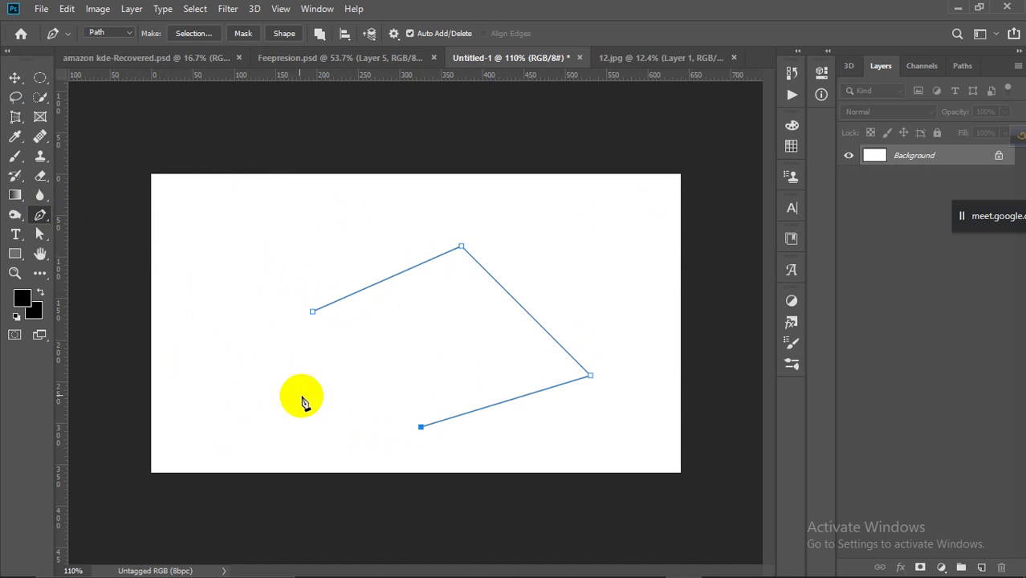
left_click(299, 394)
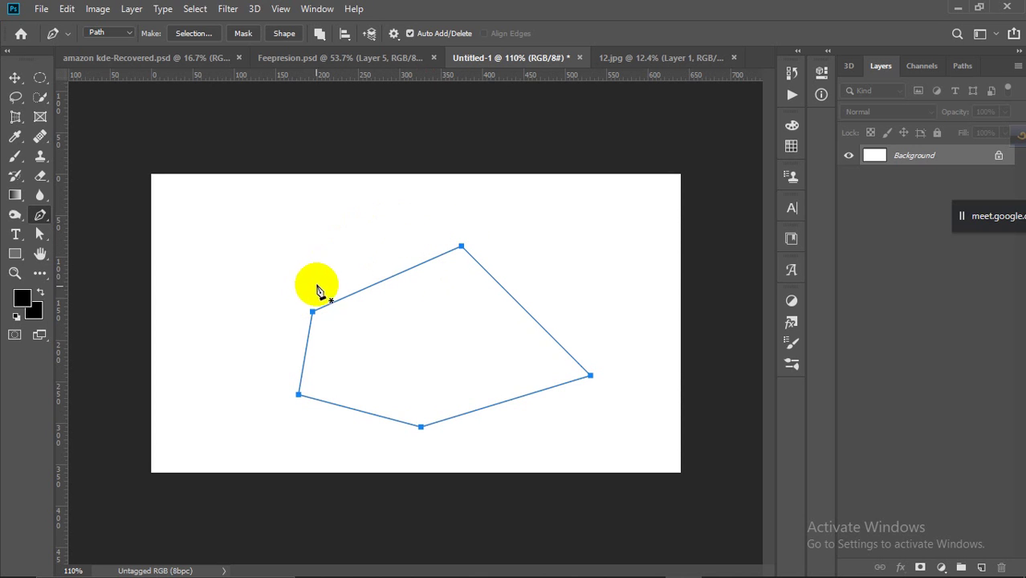
Bow the five-sided path's straight edges outward into curves with the Curvature Pen tool
right_click(51, 211)
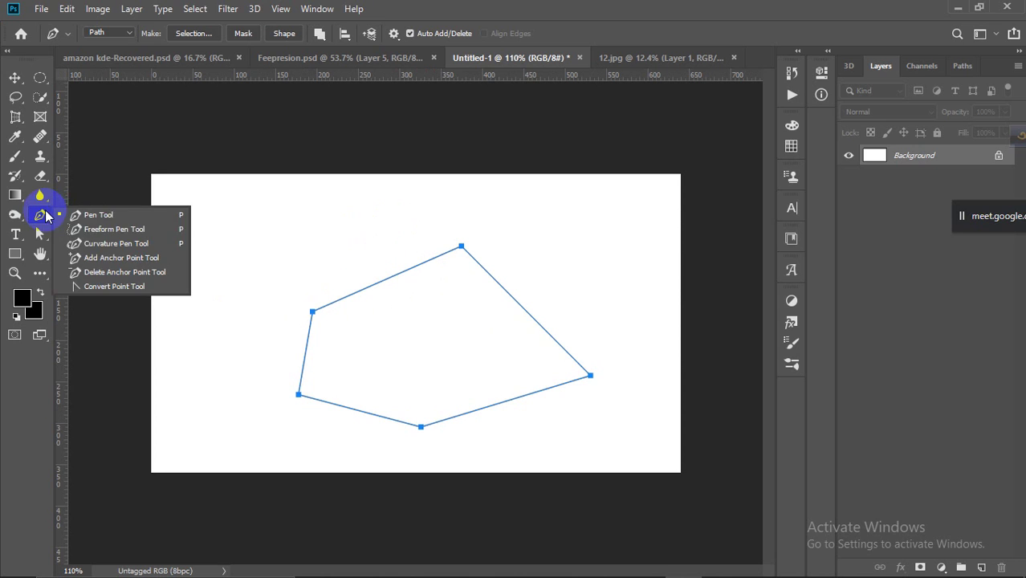
left_click(93, 248)
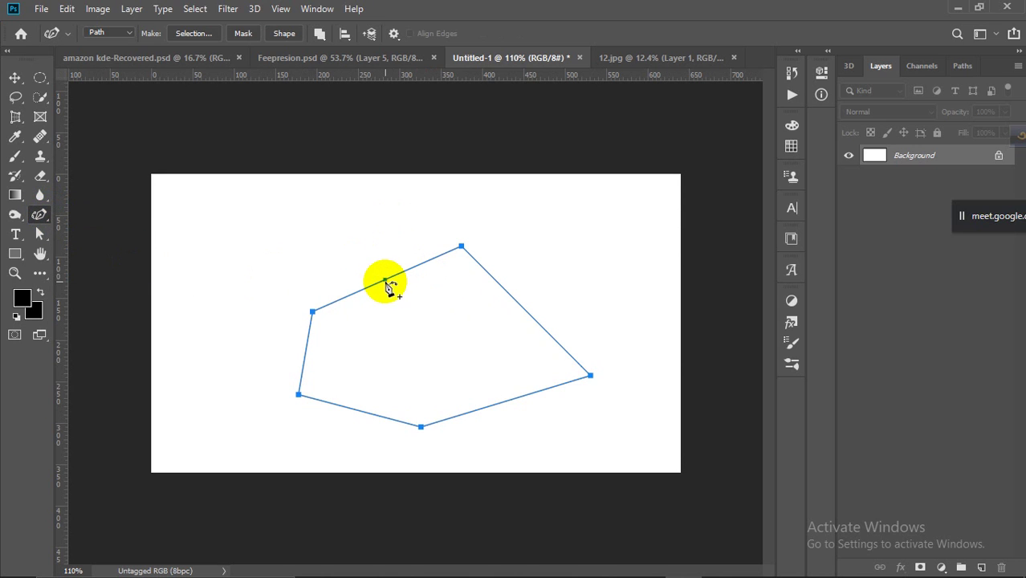
left_click_drag(385, 282, 363, 242)
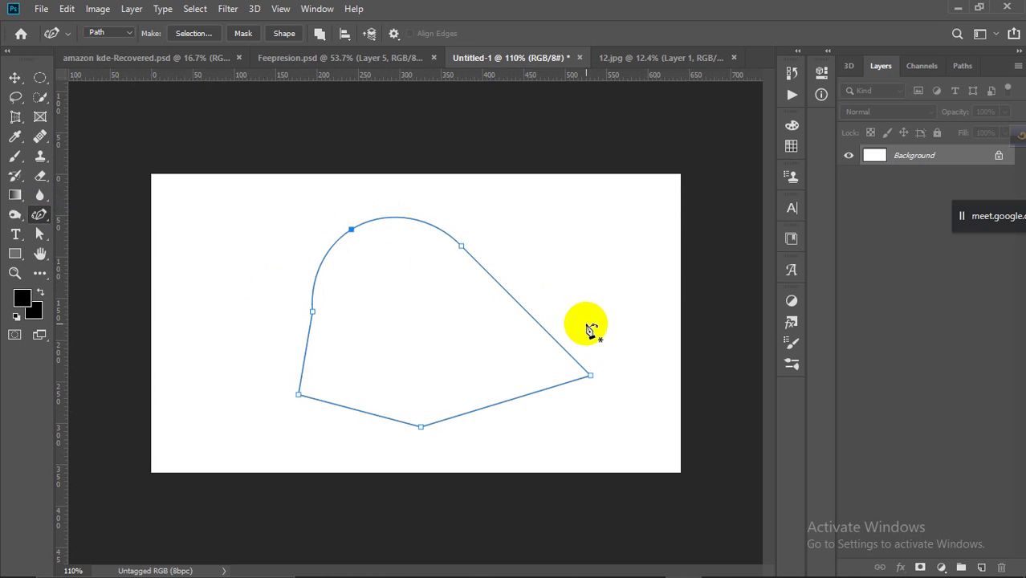
left_click_drag(523, 305, 586, 256)
left_click_drag(514, 400, 535, 458)
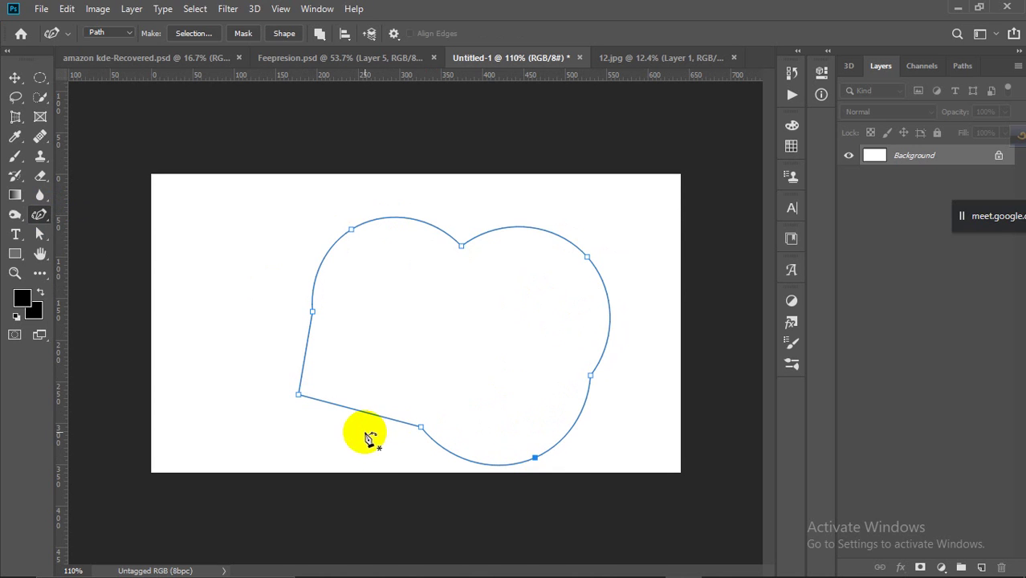
left_click_drag(354, 418, 330, 456)
left_click_drag(305, 355, 257, 332)
Undo the curved edges and the whole five-sided path
key("ctrl+z")
key("ctrl+z")
key("ctrl+z")
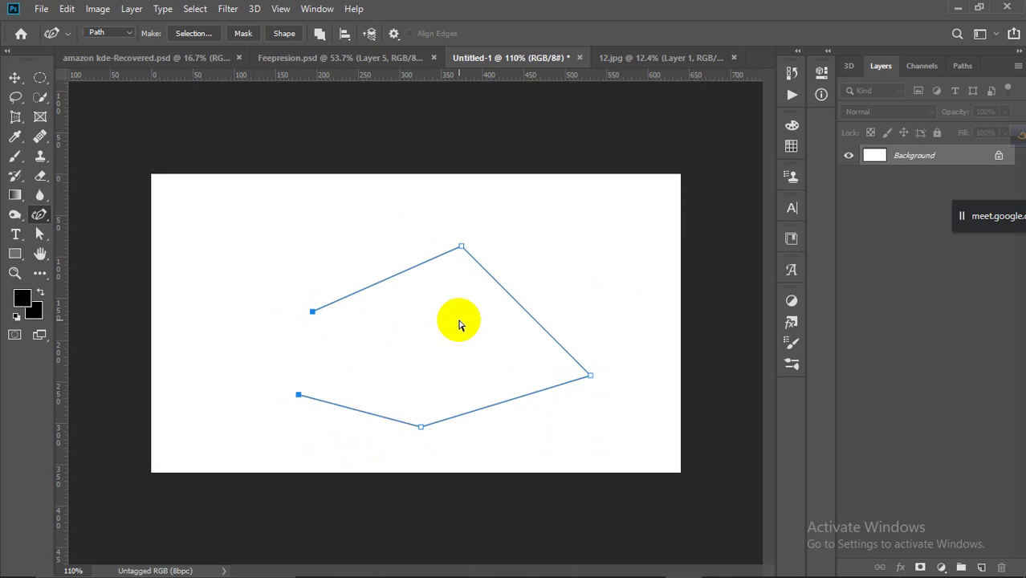
key("ctrl+z")
key("ctrl+z")
key("ctrl+z")
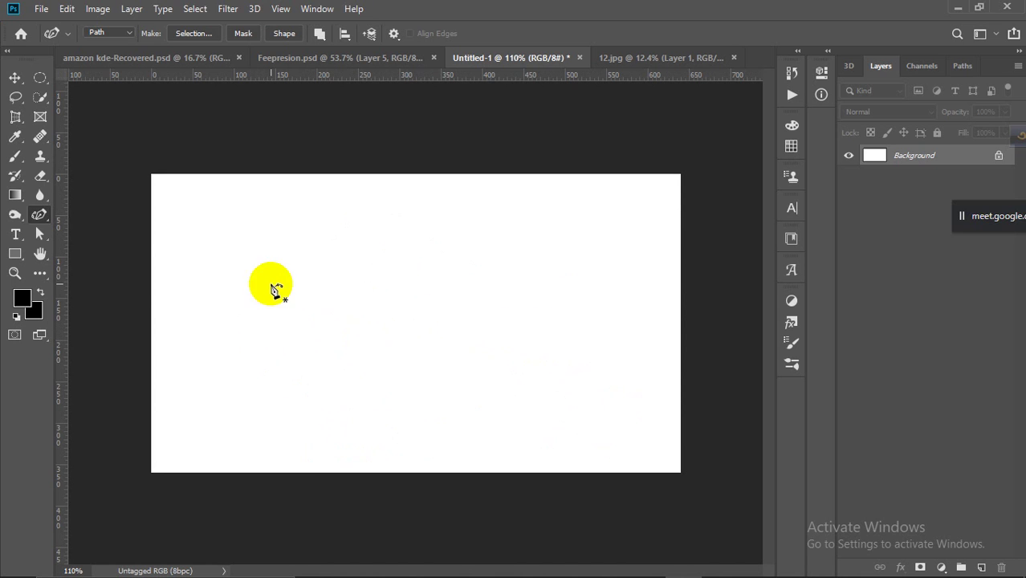
Draw a closed, roughly rectangular four-point path across the middle of the canvas with the Pen tool
left_click_drag(38, 213, 92, 218)
left_click(271, 275)
left_click(549, 273)
left_click(543, 414)
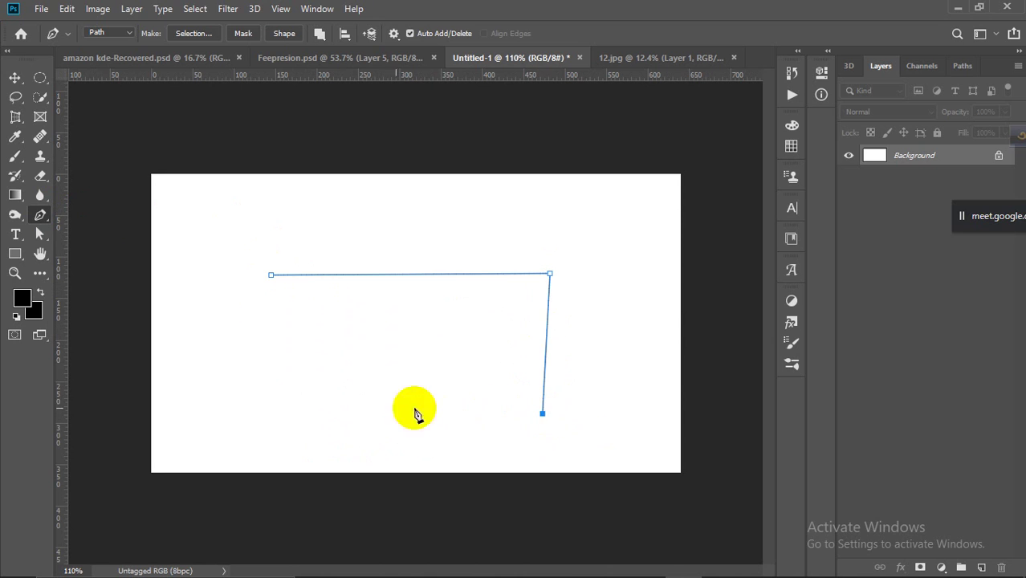
left_click(262, 411)
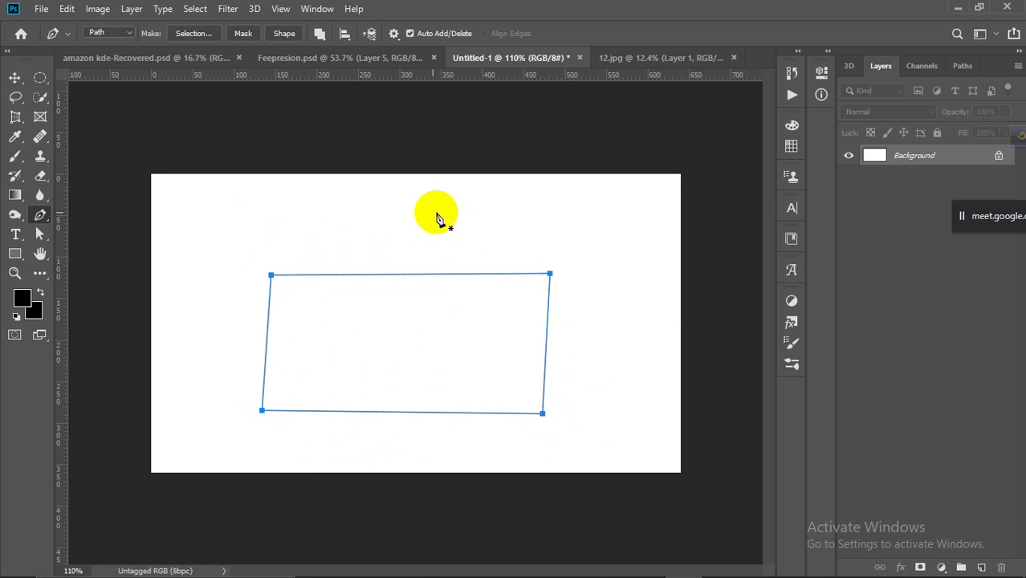
Bend the four-sided path's top edge down into a deep inward curve with the Curvature Pen tool
left_click_drag(40, 215, 115, 246)
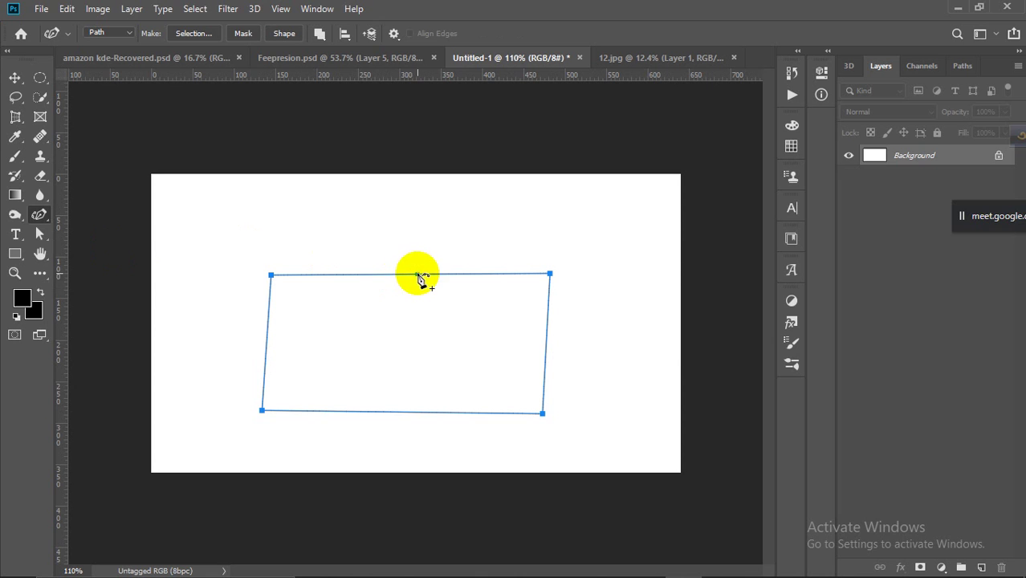
left_click_drag(421, 274, 409, 329)
left_click_drag(394, 365, 416, 367)
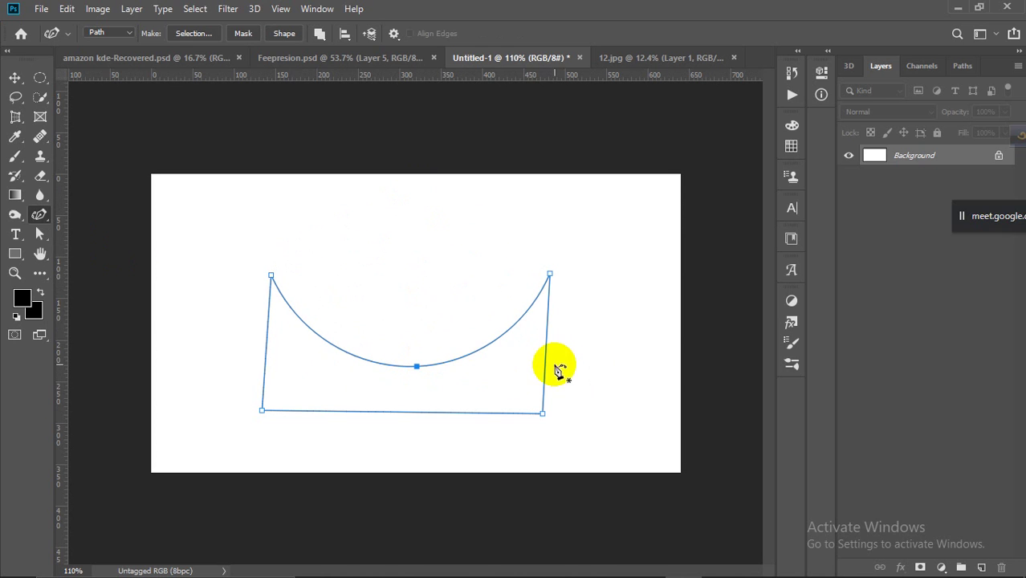
Bow the four-sided path's right, left and bottom edges outward into curves with the Curvature Pen tool
left_click_drag(547, 363, 638, 357)
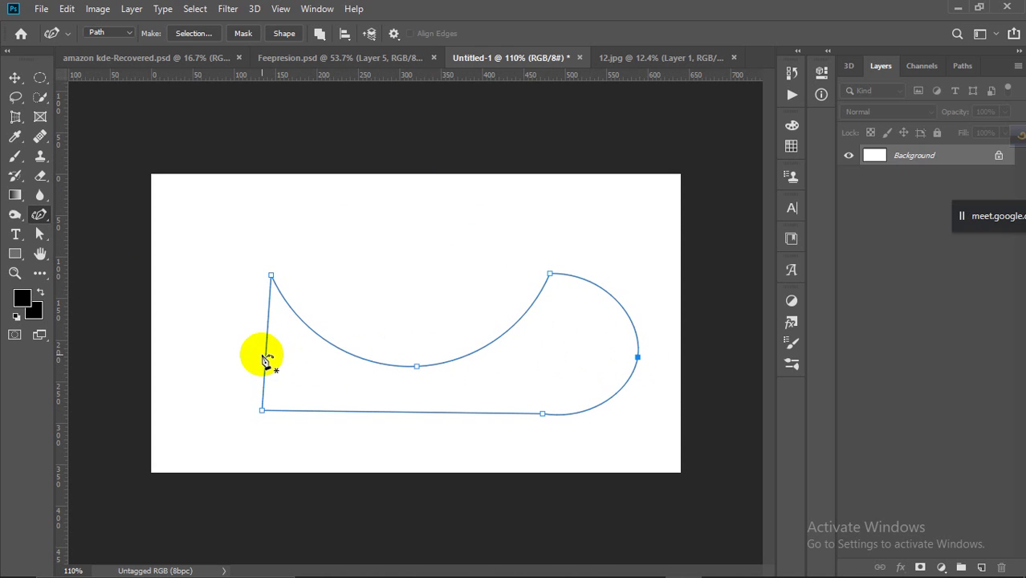
left_click_drag(266, 354, 192, 351)
left_click(409, 413)
left_click_drag(408, 413, 408, 454)
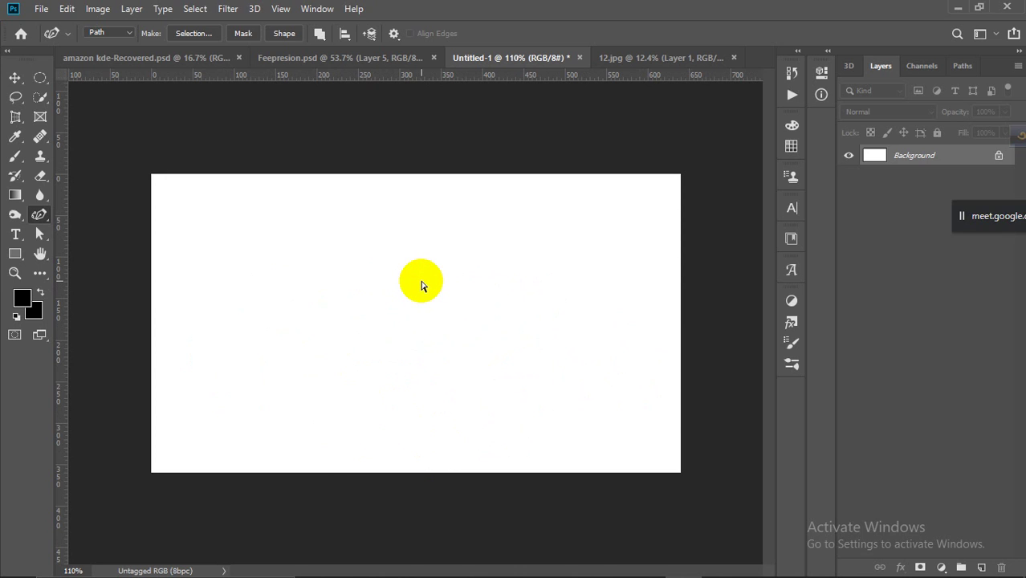
Switch from the Curvature Pen back to the standard Pen tool
left_click_drag(38, 214, 72, 215)
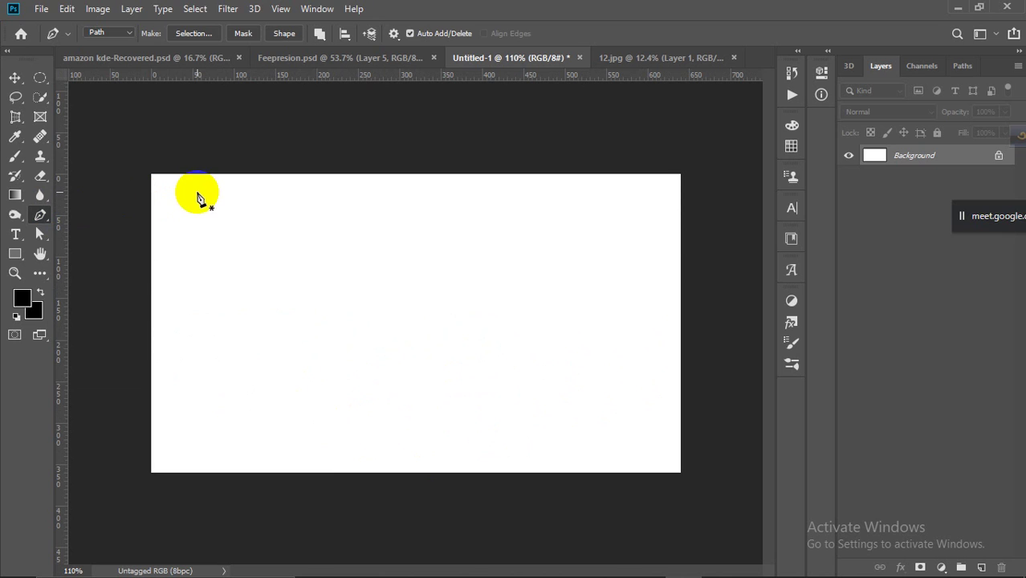
left_click_drag(456, 538, 480, 546)
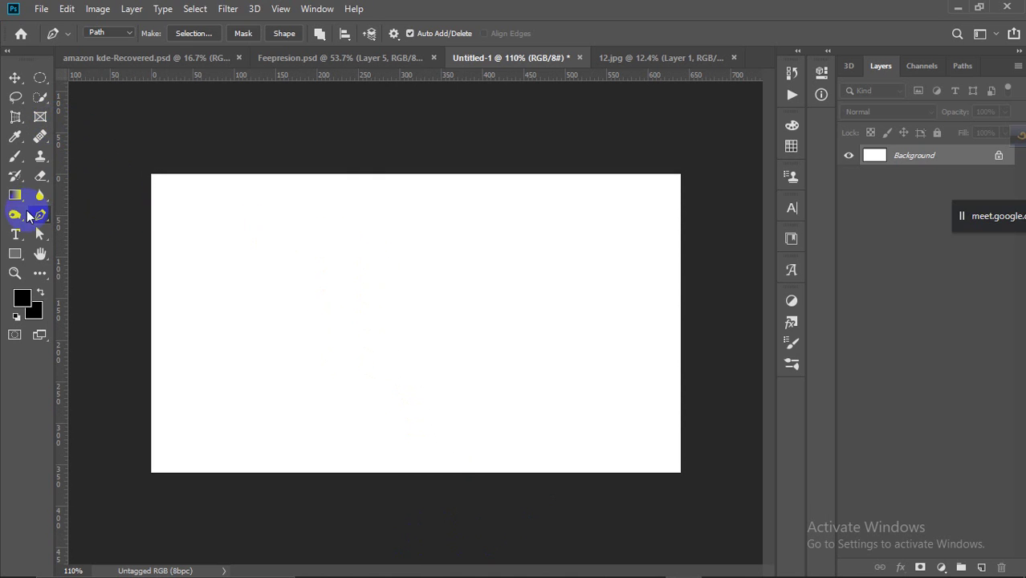
Add the text "Aa" on the left part of the blank canvas as a new text layer
left_click(16, 235)
left_click(206, 275)
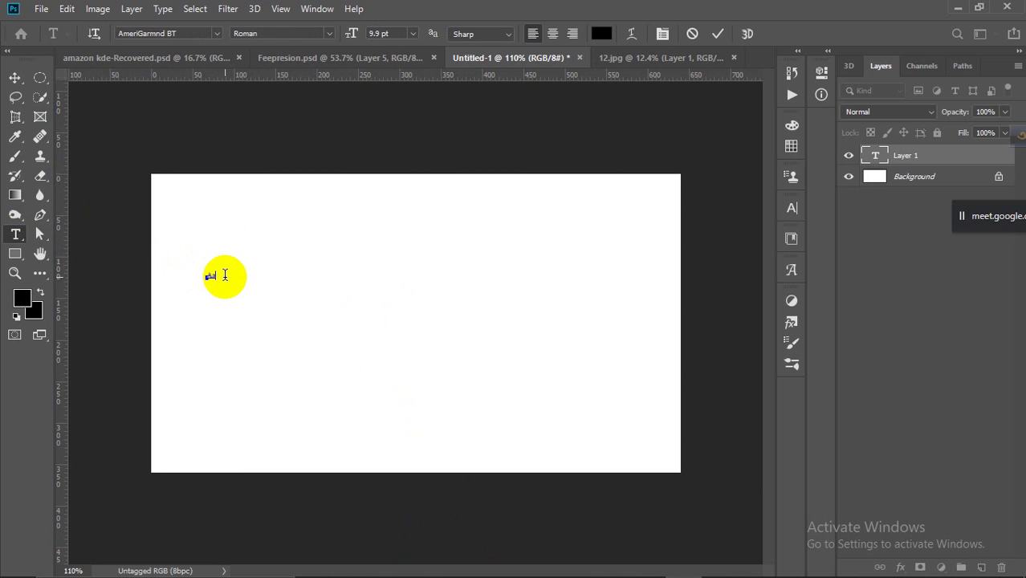
left_click(14, 77)
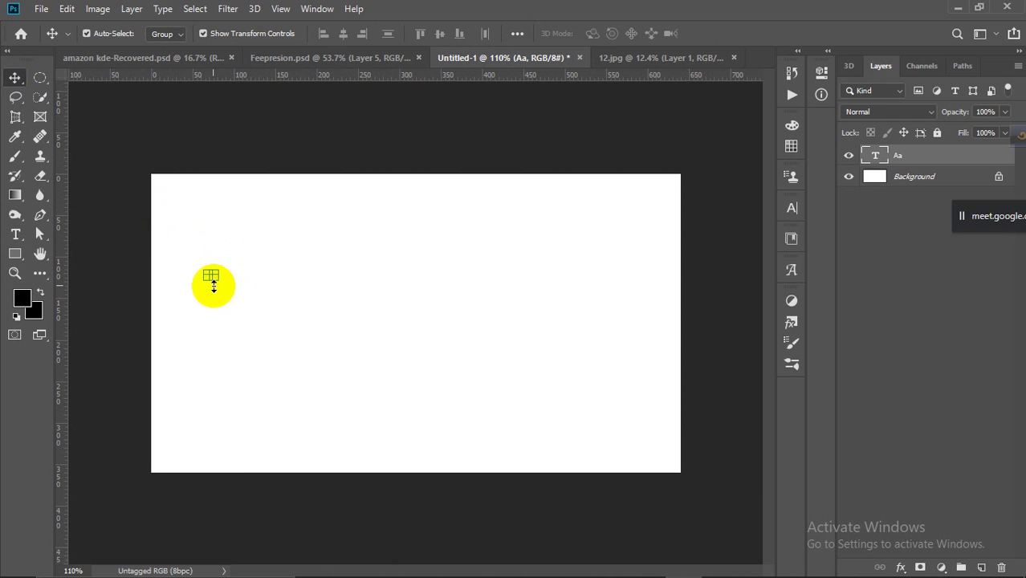
Enlarge the "Aa" text until it fills most of the canvas, center it, and apply the transformation
left_click_drag(211, 277, 408, 413)
left_click_drag(350, 393, 417, 438)
left_click_drag(373, 406, 474, 374)
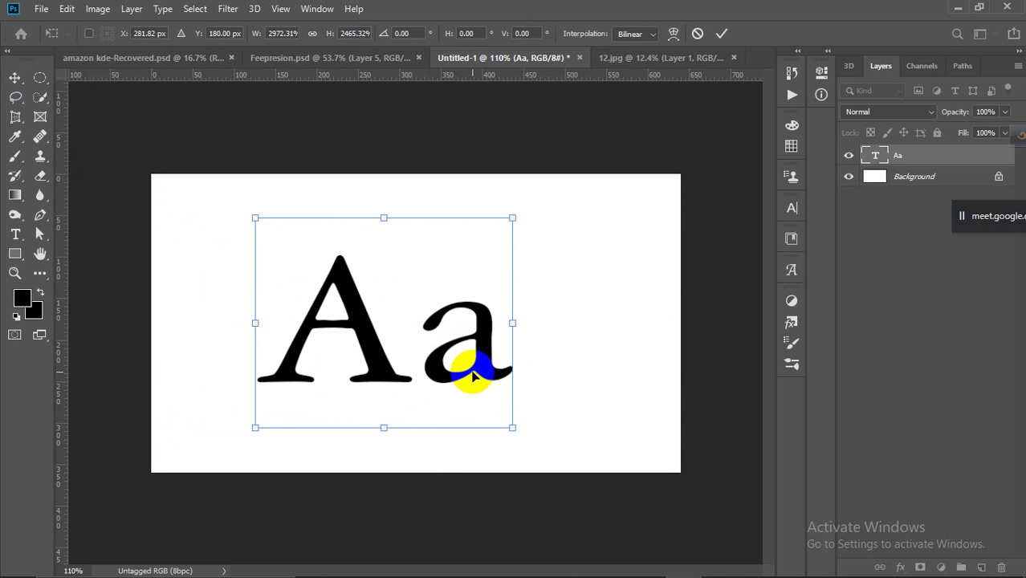
left_click_drag(514, 217, 560, 188)
left_click_drag(536, 258, 488, 354)
left_click(726, 31)
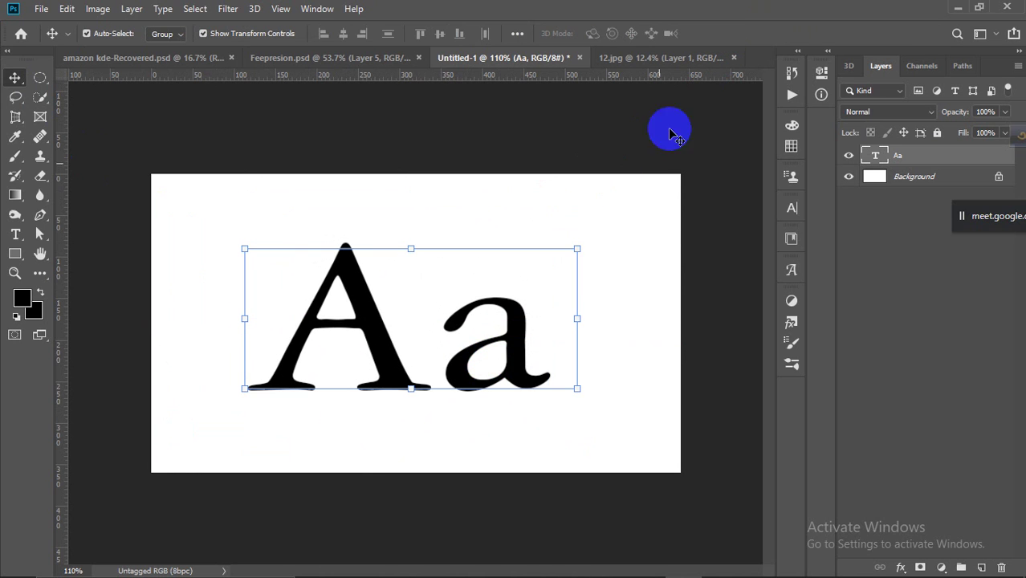
Change the "Aa" text's font to Aero, then deselect the text layer
left_click(793, 208)
left_click(702, 232)
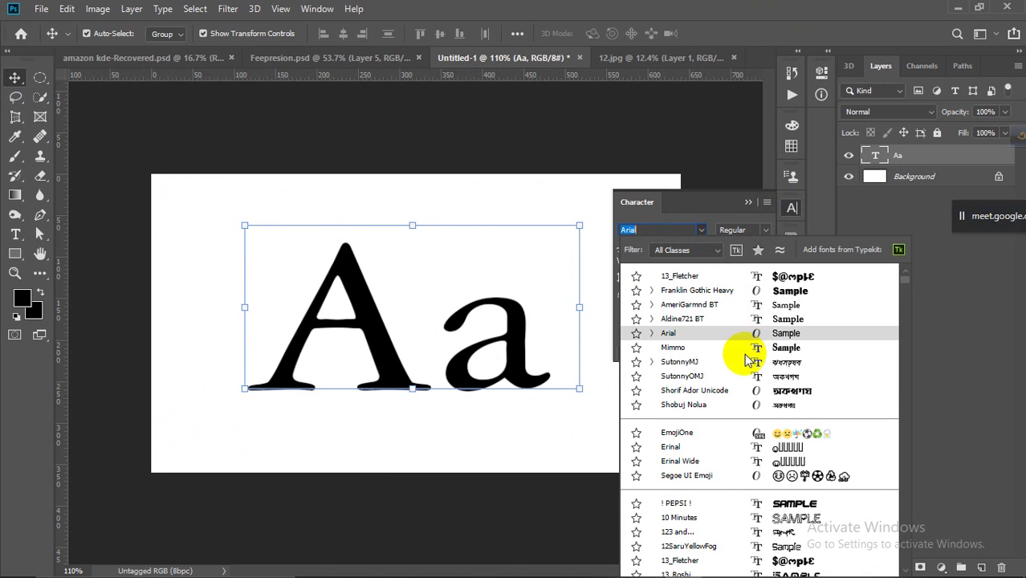
scroll(755, 456, "down", 3)
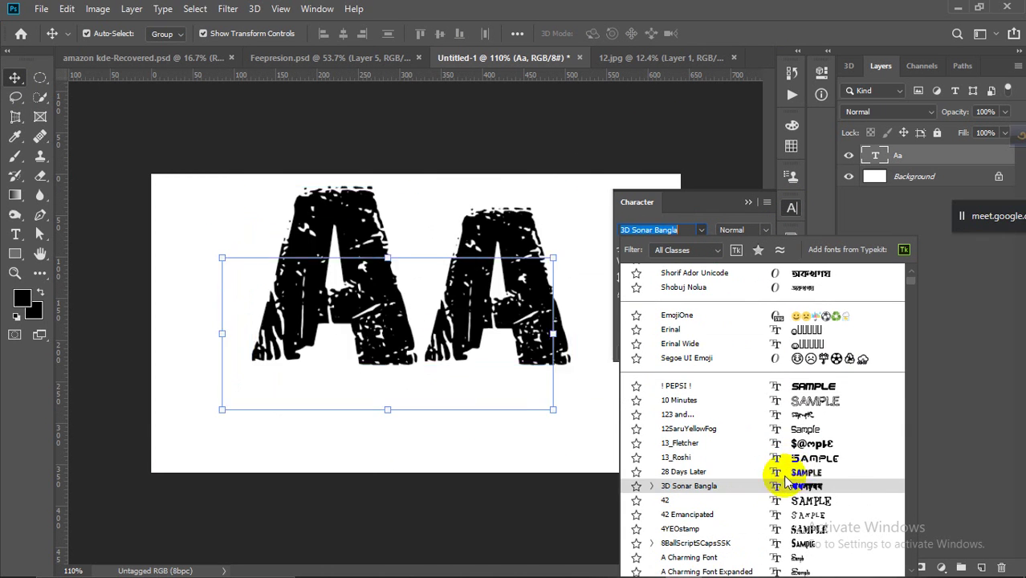
scroll(782, 482, "down", 4)
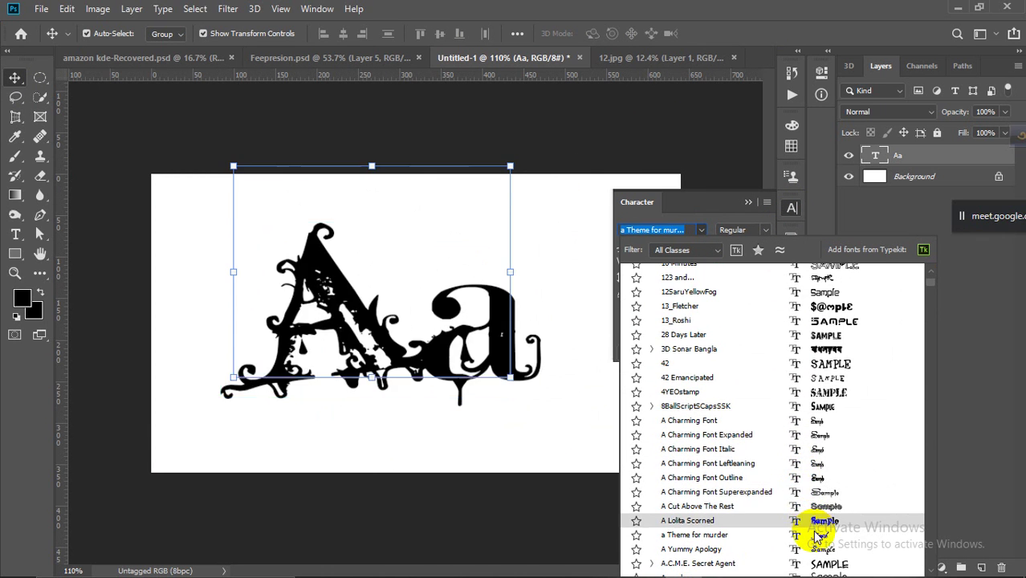
scroll(812, 518, "down", 5)
scroll(813, 508, "down", 3)
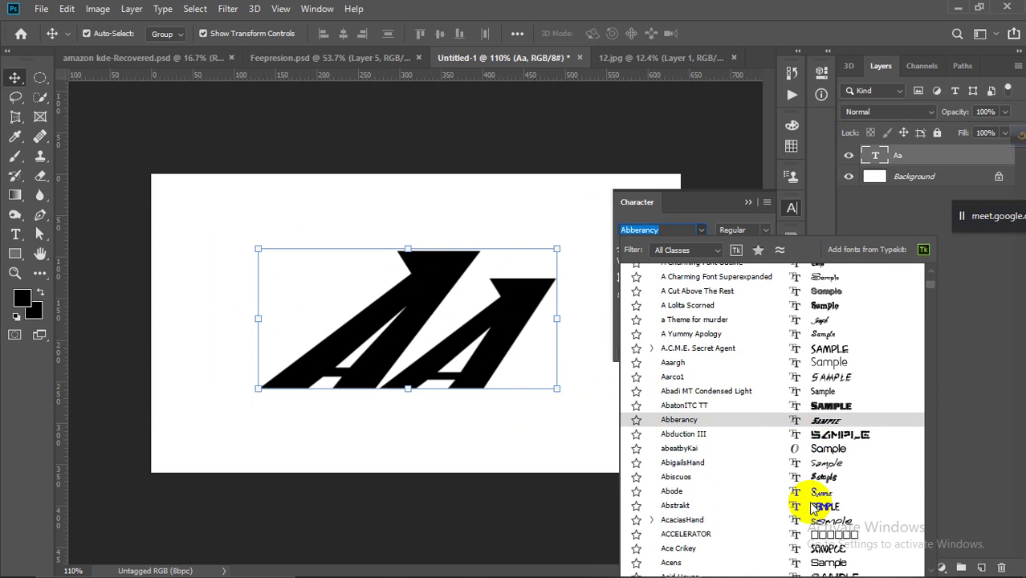
scroll(817, 540, "down", 3)
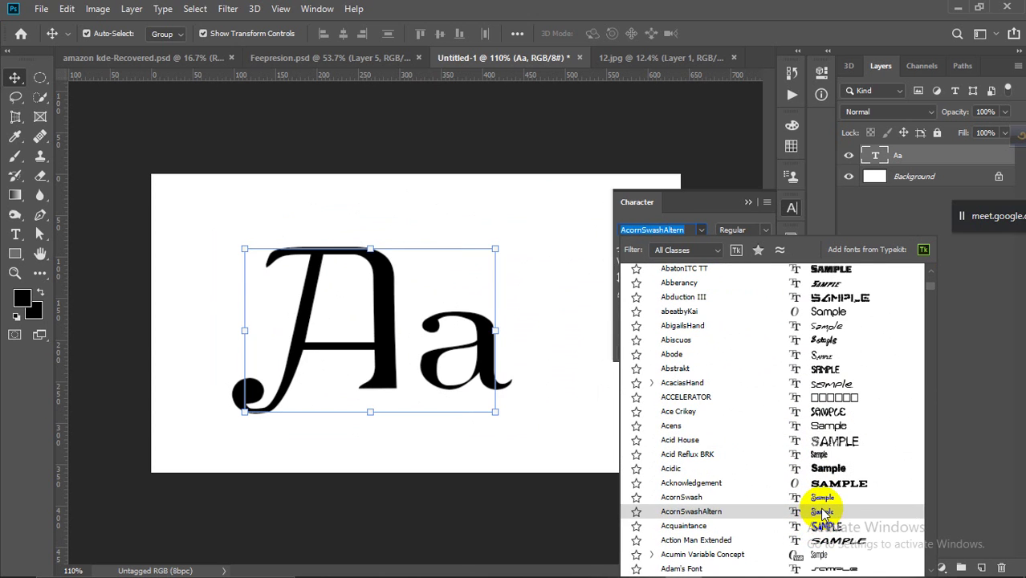
scroll(822, 482, "down", 4)
left_click(823, 515)
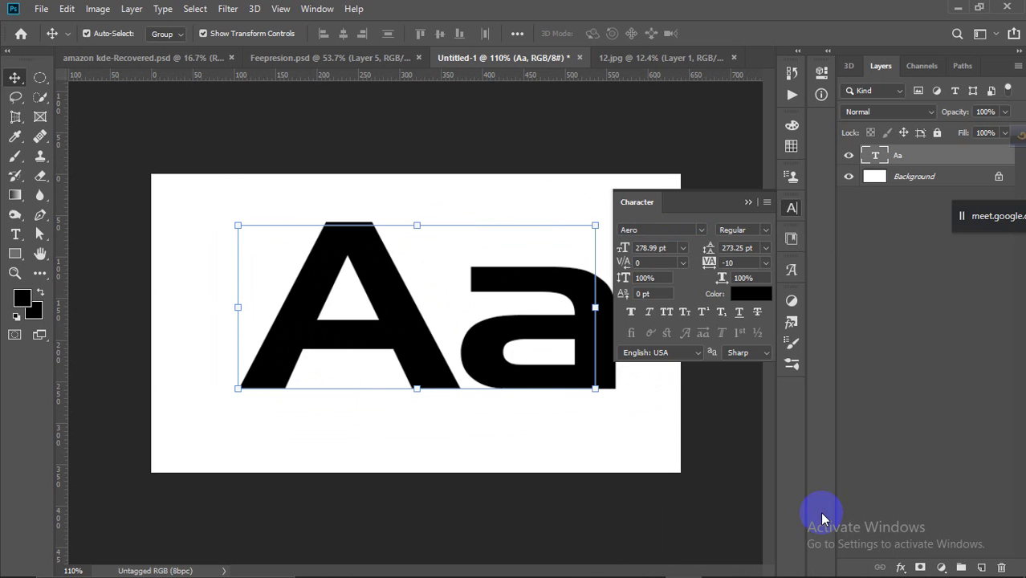
left_click(747, 207)
left_click(653, 241)
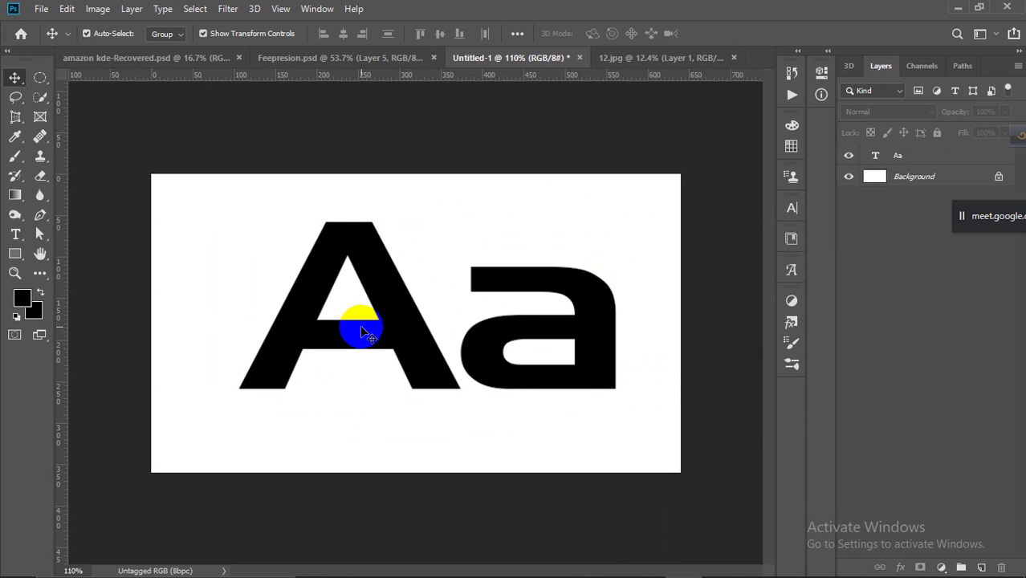
left_click(40, 215)
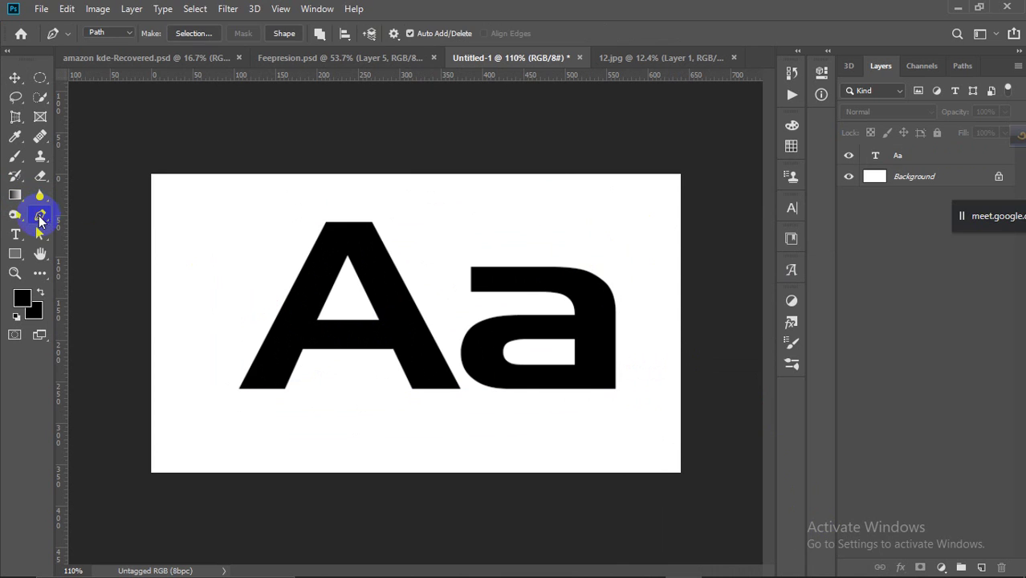
scroll(244, 393, "up", 3)
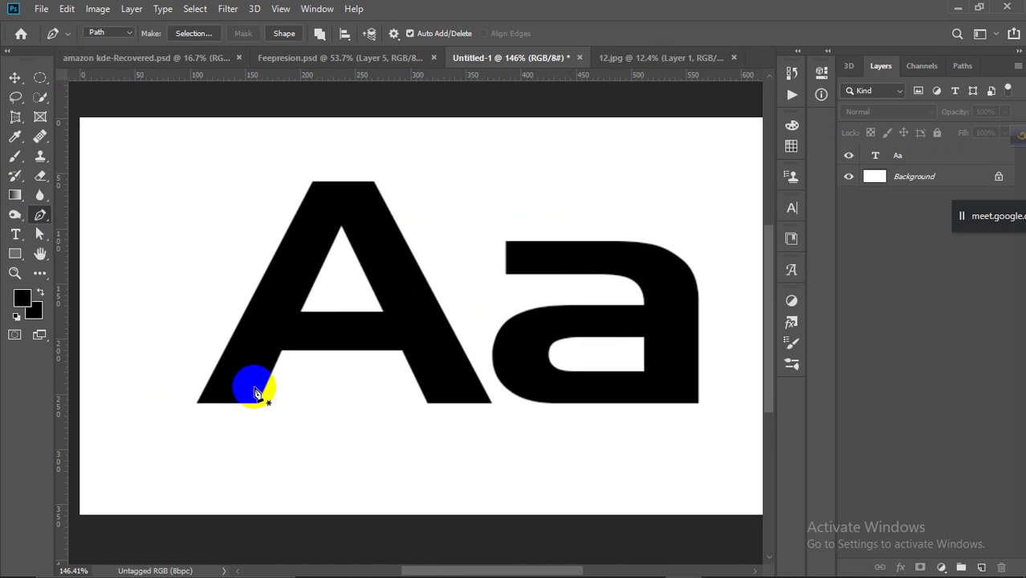
left_click(196, 403)
key("v")
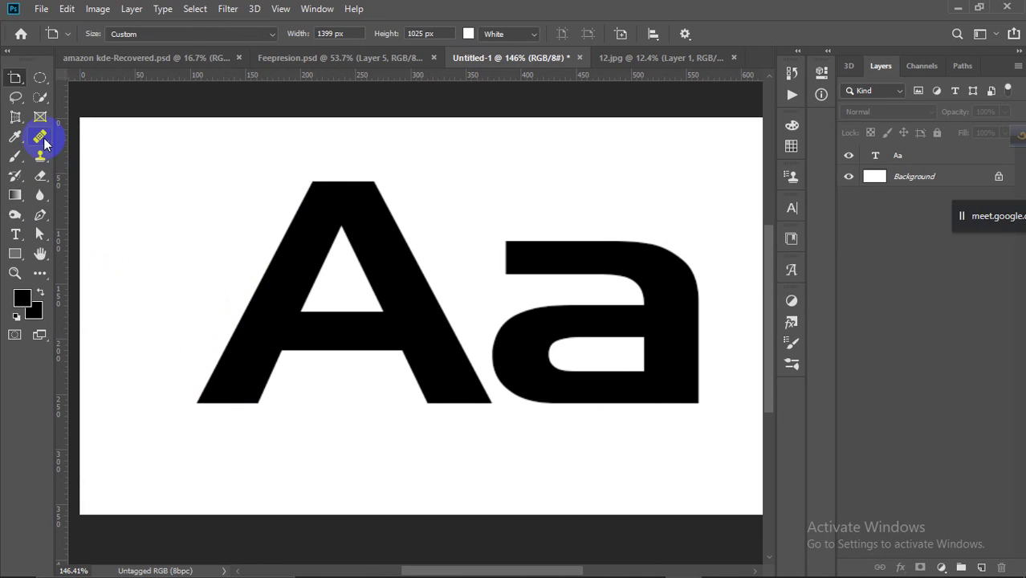
Start a Pen tool path at the letter A's lower-left corner and trace its left side, top edge and right side
left_click(40, 215)
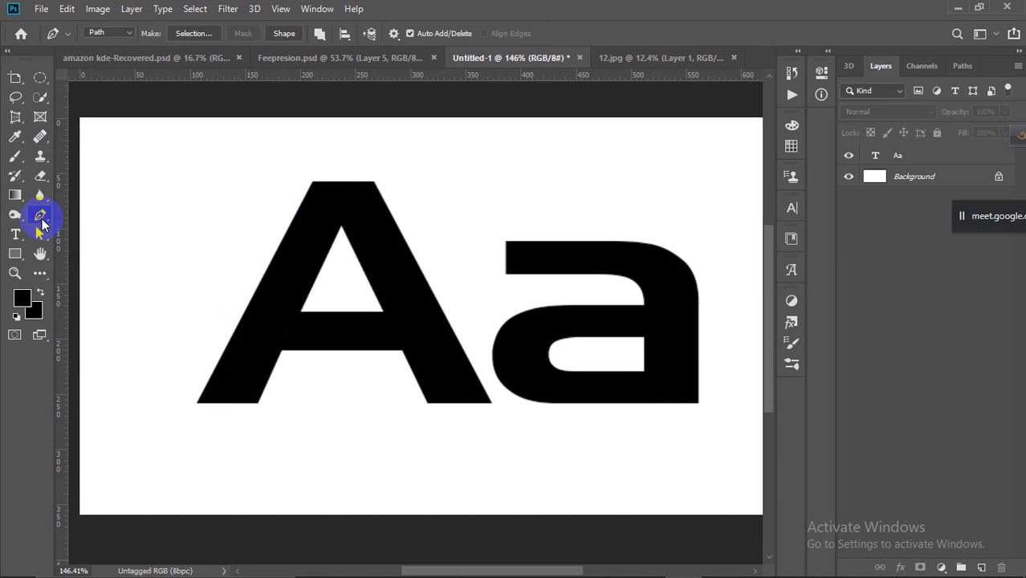
left_click(198, 402)
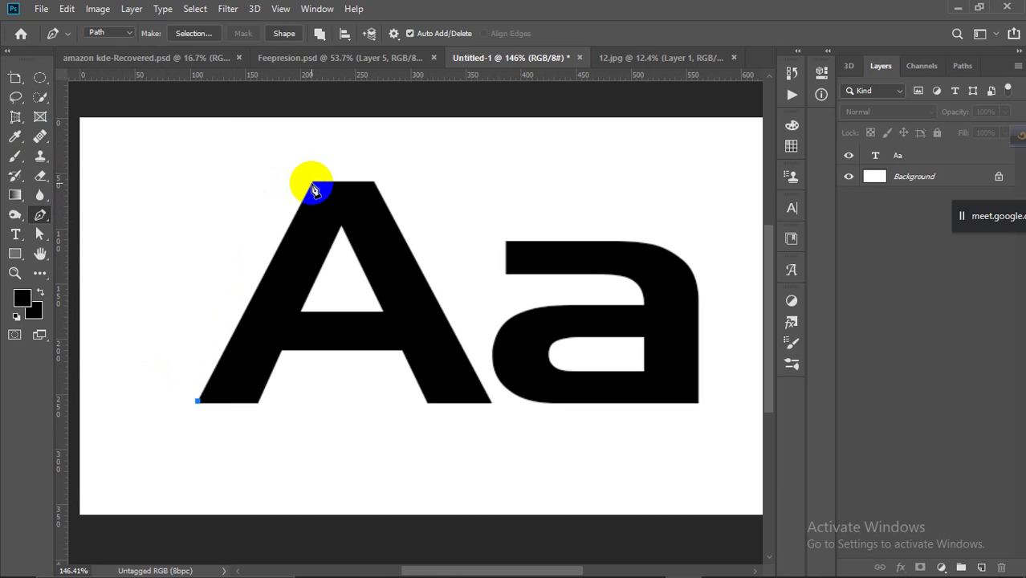
left_click(312, 182)
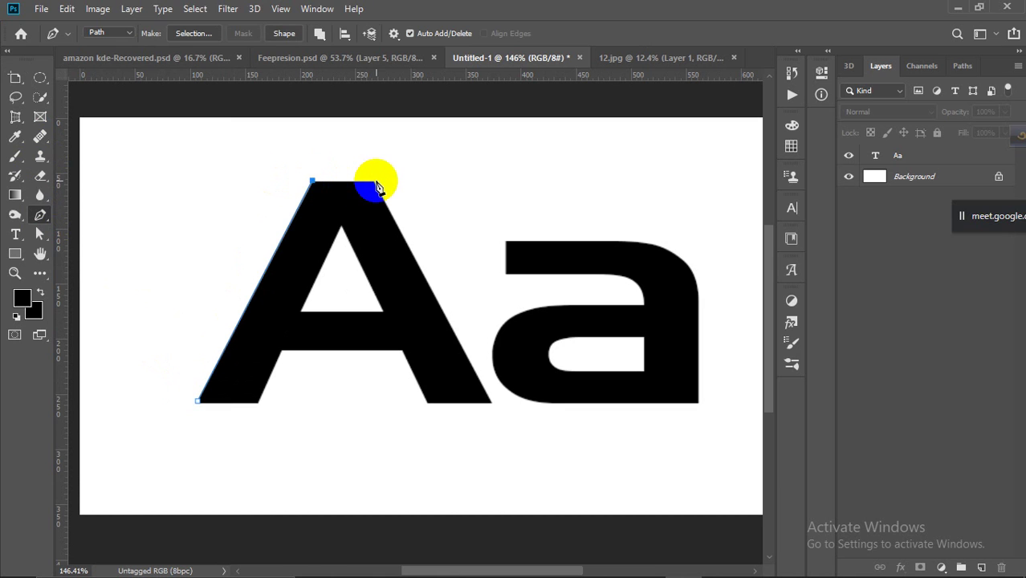
left_click(374, 183)
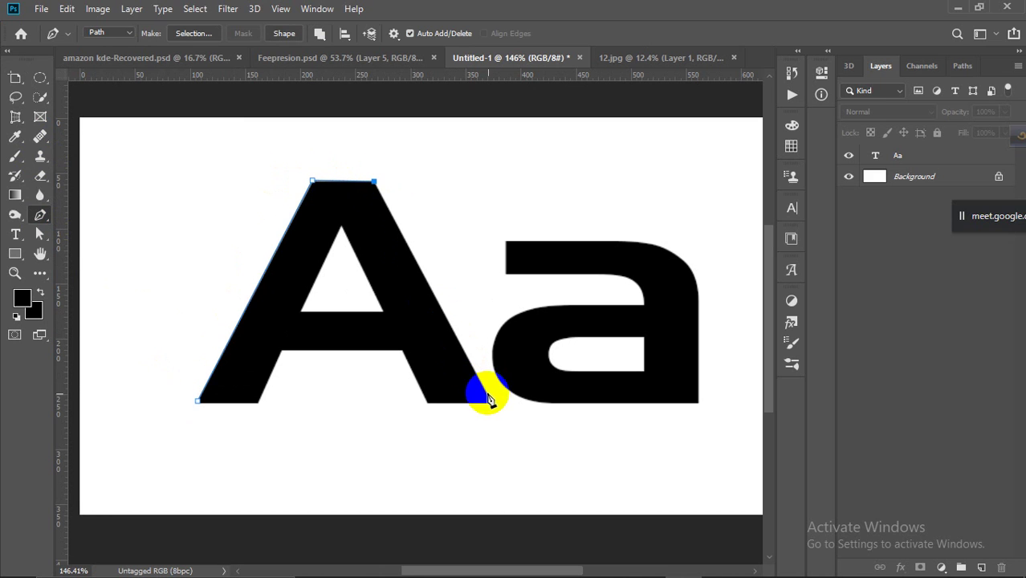
key("ctrl+z")
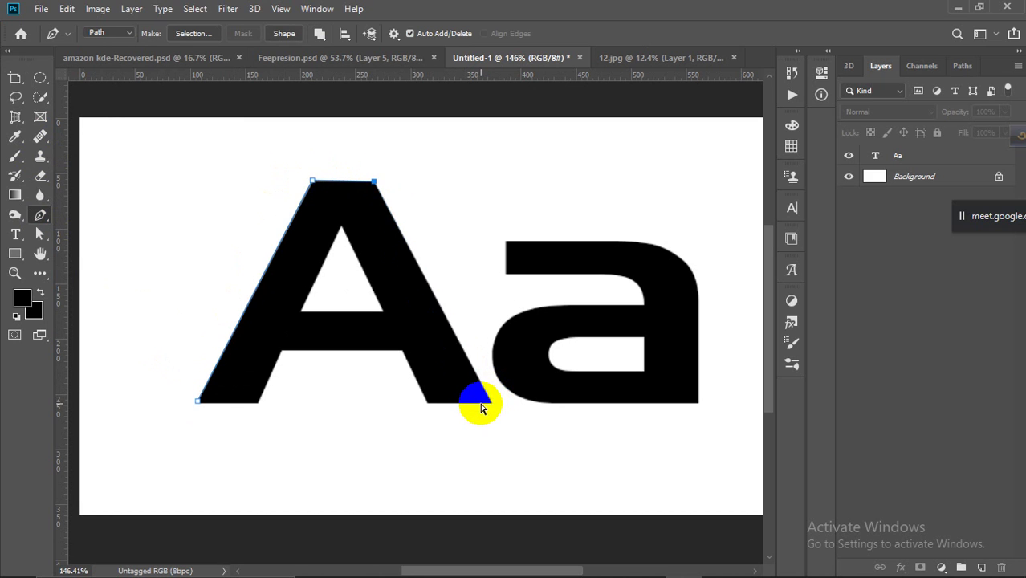
scroll(493, 409, "up", 2)
left_click(492, 400)
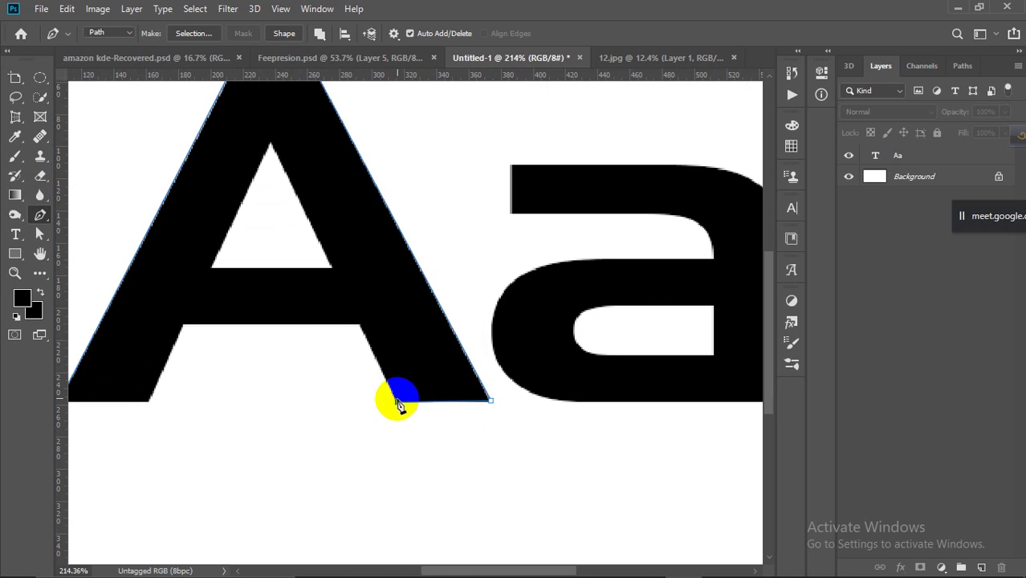
Trace the letter A's feet and the gap between its legs, closing the path at its starting anchor
left_click(397, 401)
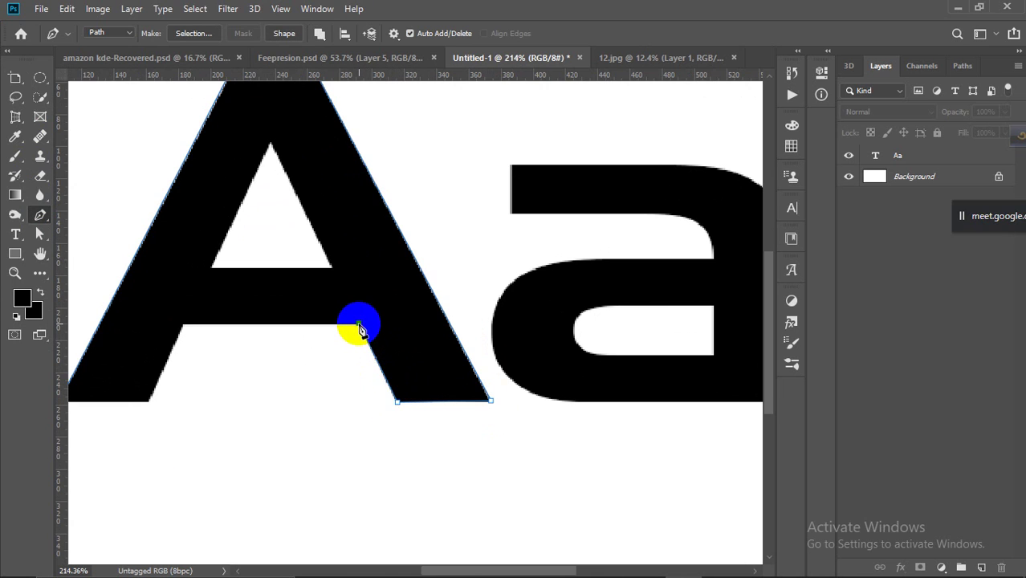
left_click(359, 325)
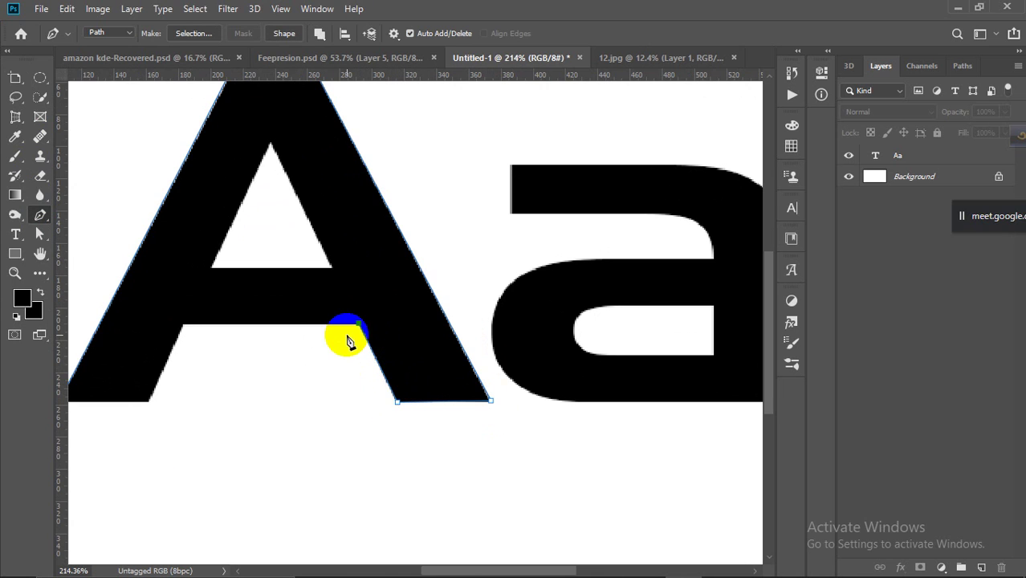
left_click(184, 325)
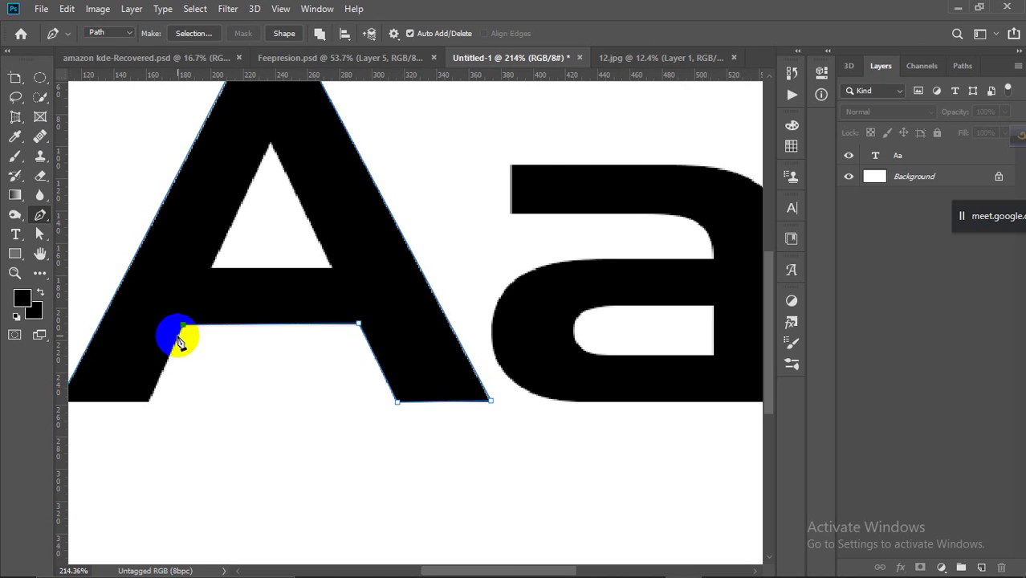
left_click(150, 402)
scroll(193, 370, "down", 1)
left_click(87, 395)
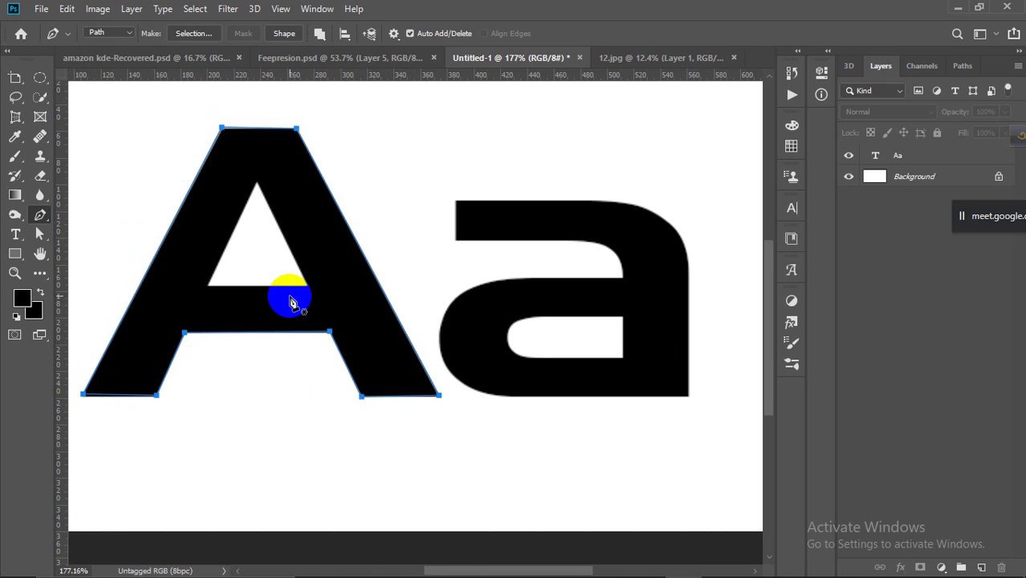
Align the two bottom anchors of the letter A's left leg exactly with its corners using the Direct Selection tool
scroll(131, 373, "up", 3)
scroll(128, 377, "up", 2)
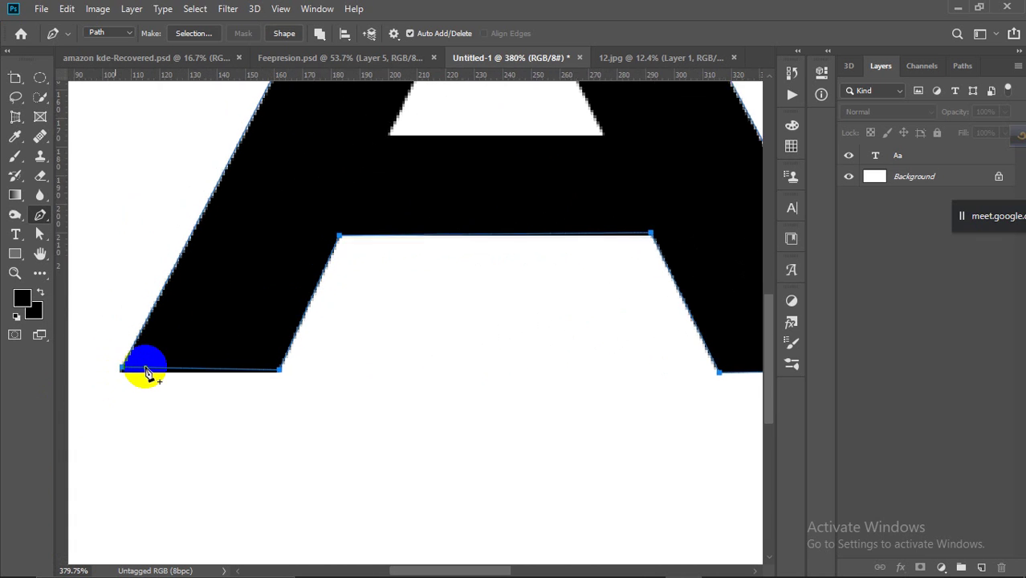
left_click(43, 237)
left_click(81, 248)
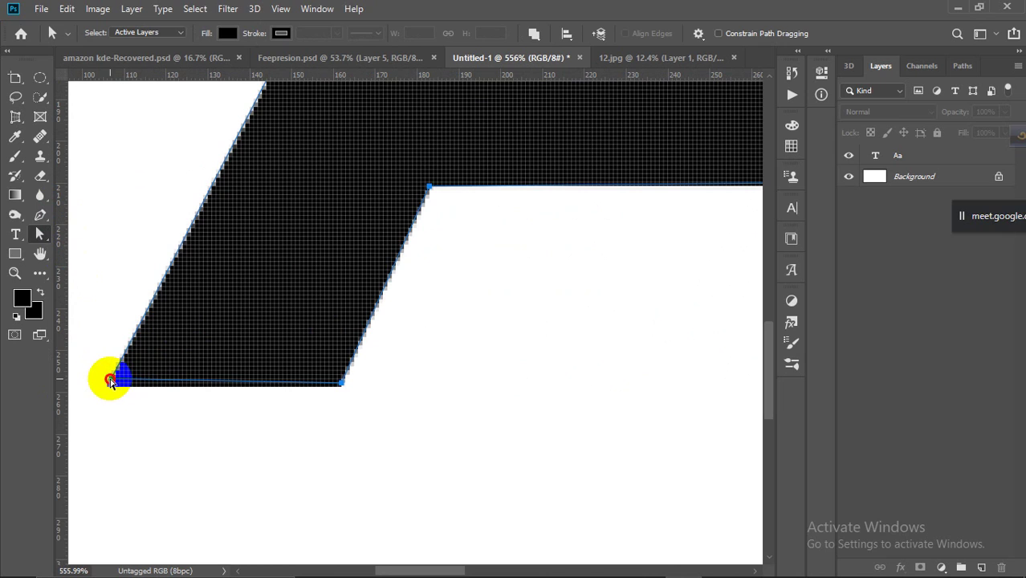
left_click_drag(112, 382, 109, 389)
left_click(338, 392)
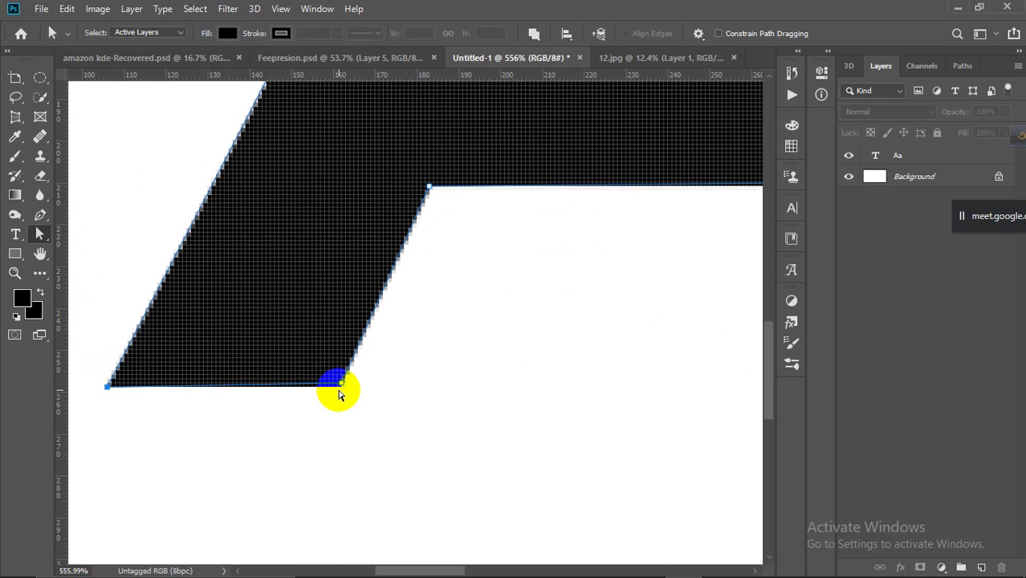
left_click_drag(340, 388, 344, 382)
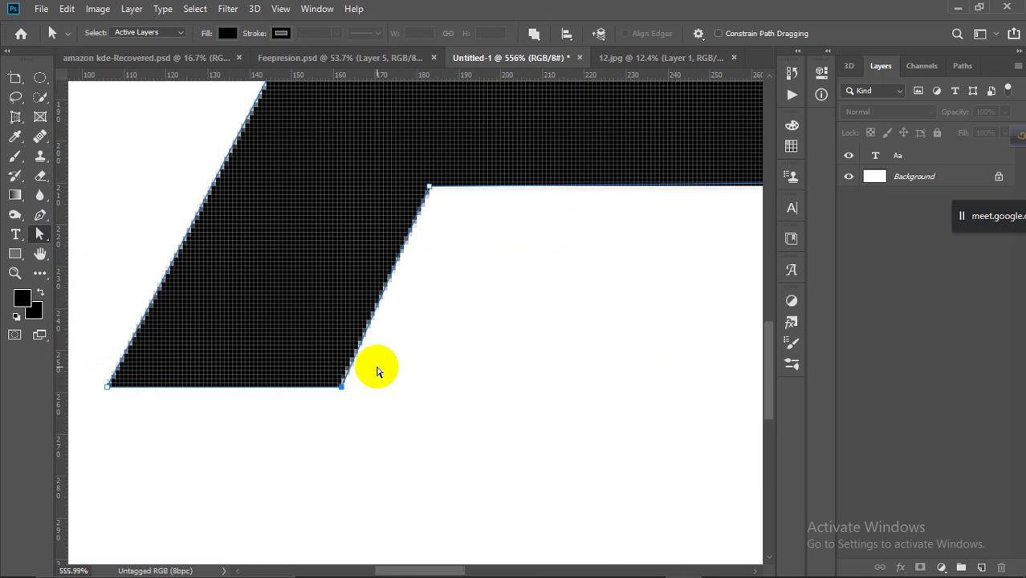
Select the "Aa" text layer
scroll(371, 362, "down", 5)
scroll(630, 277, "up", 1)
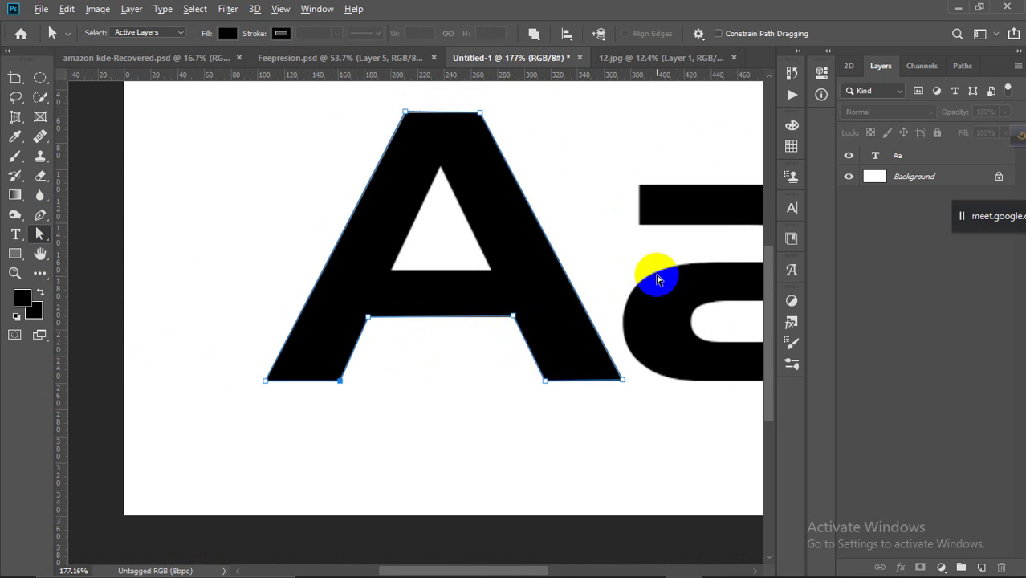
scroll(652, 277, "down", 2)
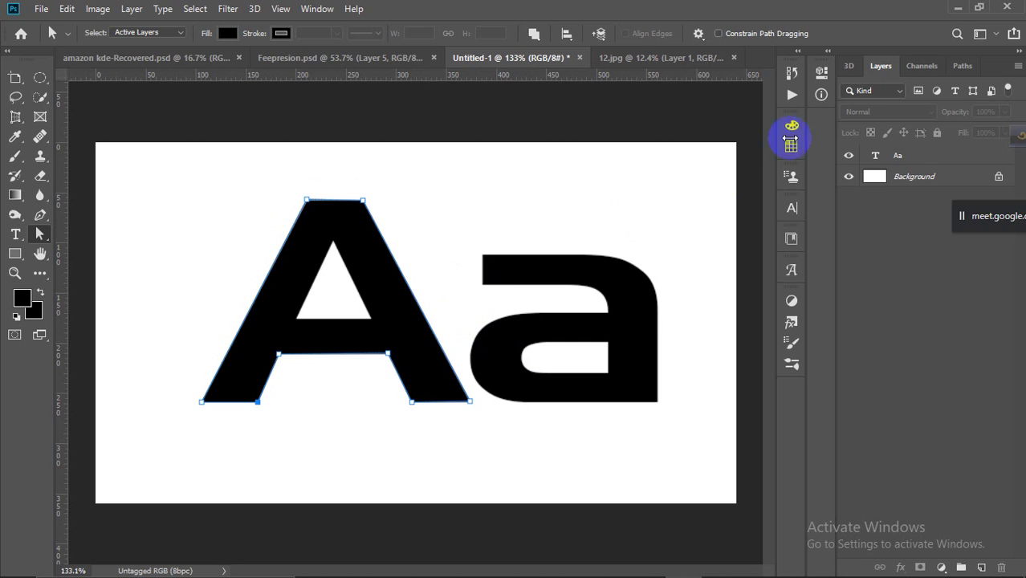
left_click(899, 154)
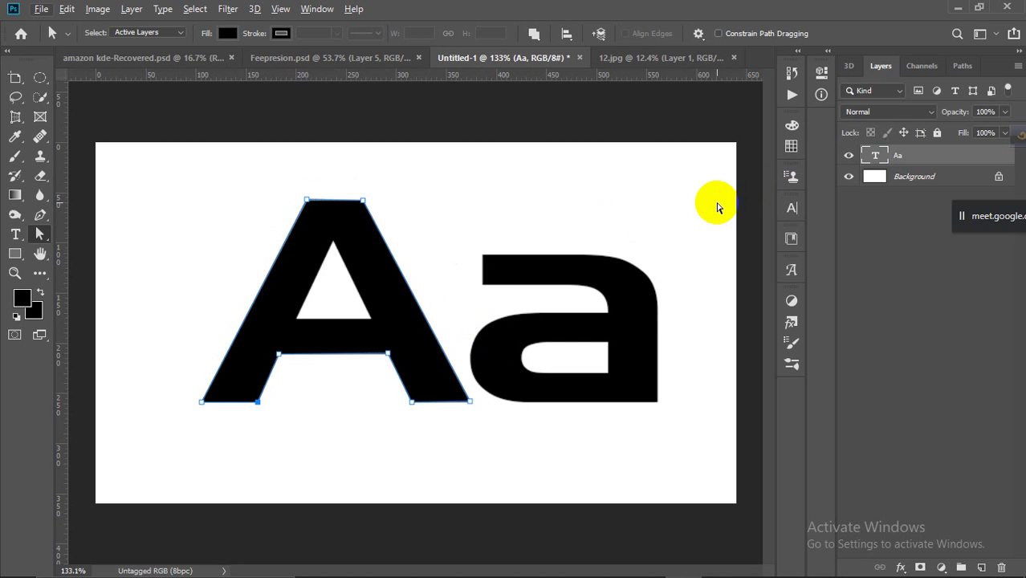
Load the letter A path as a selection, fill it with yellow #fcf900 on a new layer, and deselect
key("ctrl+Return")
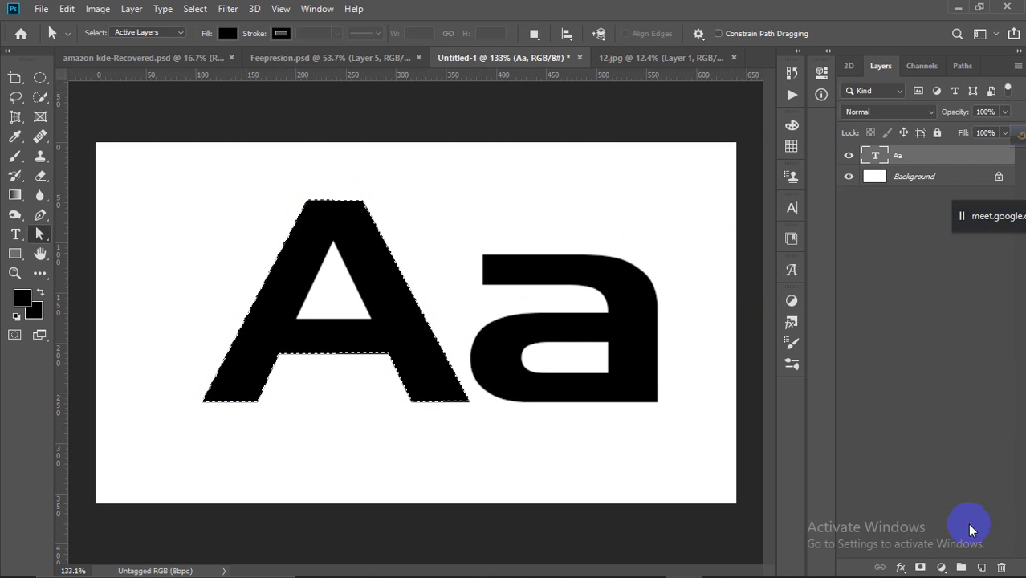
left_click(983, 568)
left_click(22, 298)
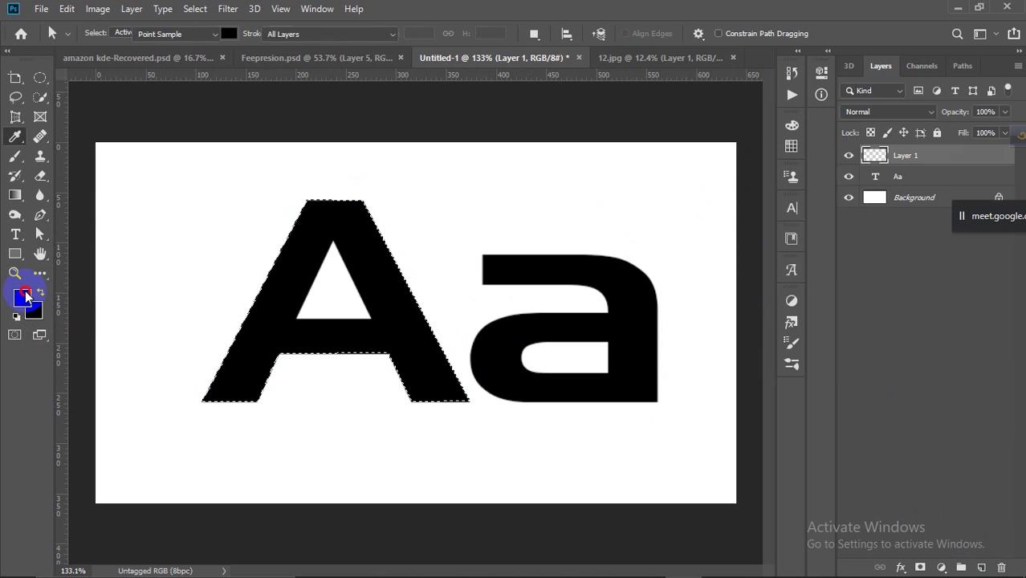
left_click(803, 127)
left_click(954, 117)
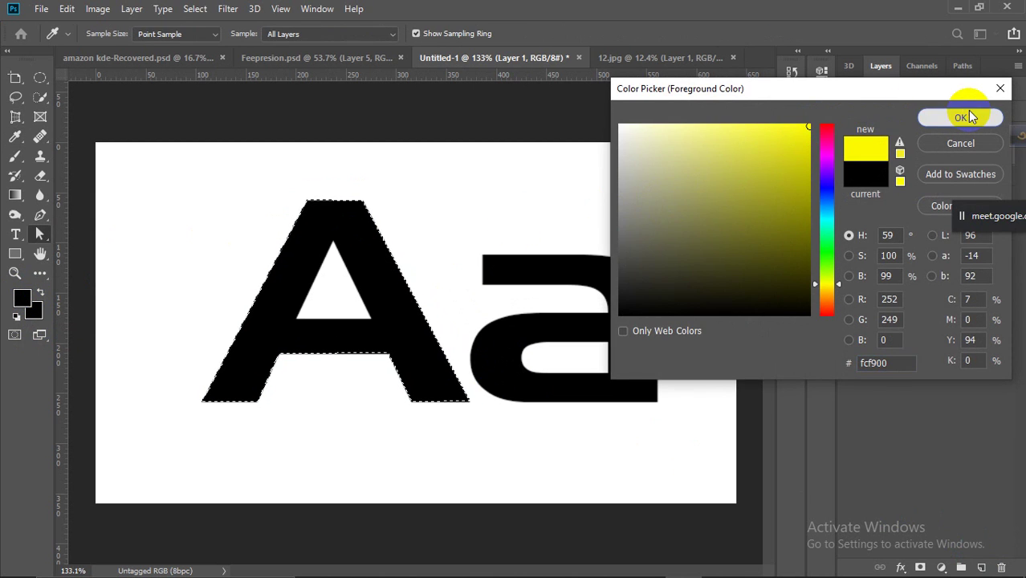
key("alt+BackSpace")
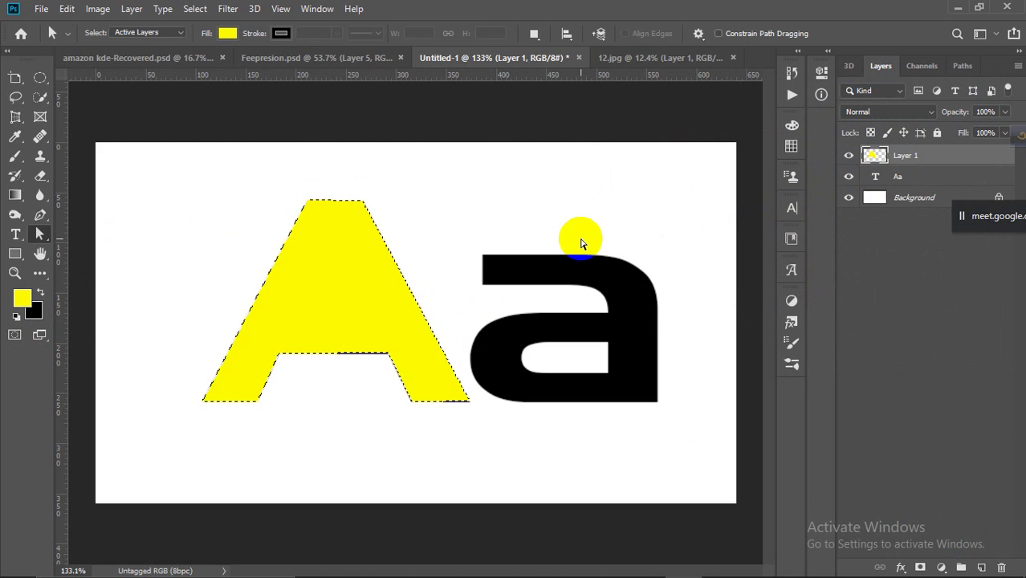
key("ctrl+d")
Hide Layer 1 and trace the triangular hole of the letter A with the Pen tool, closing the path at its apex
left_click(853, 157)
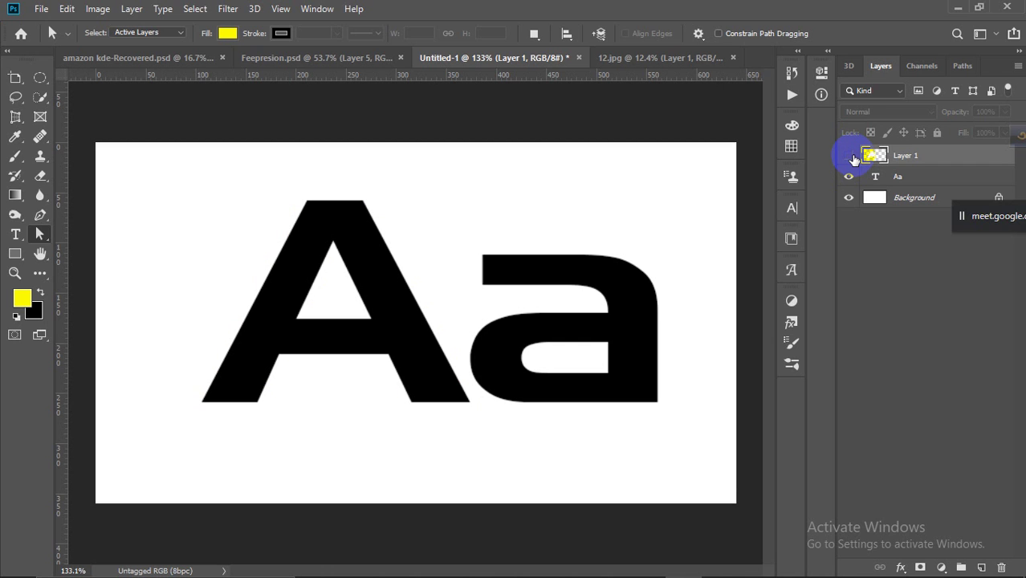
left_click(849, 158)
left_click(849, 158)
scroll(345, 277, "up", 2)
scroll(345, 277, "up", 1)
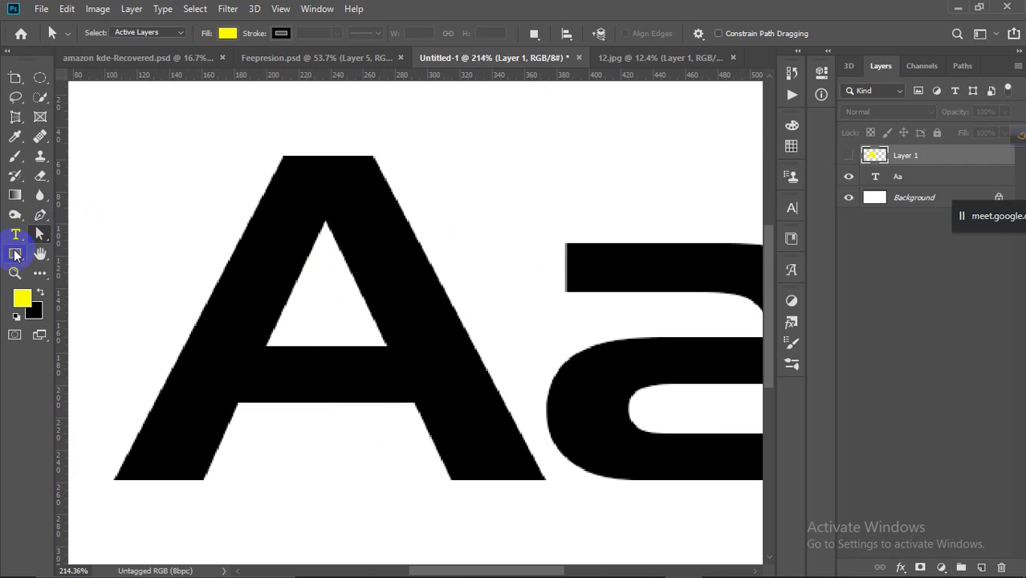
left_click(39, 215)
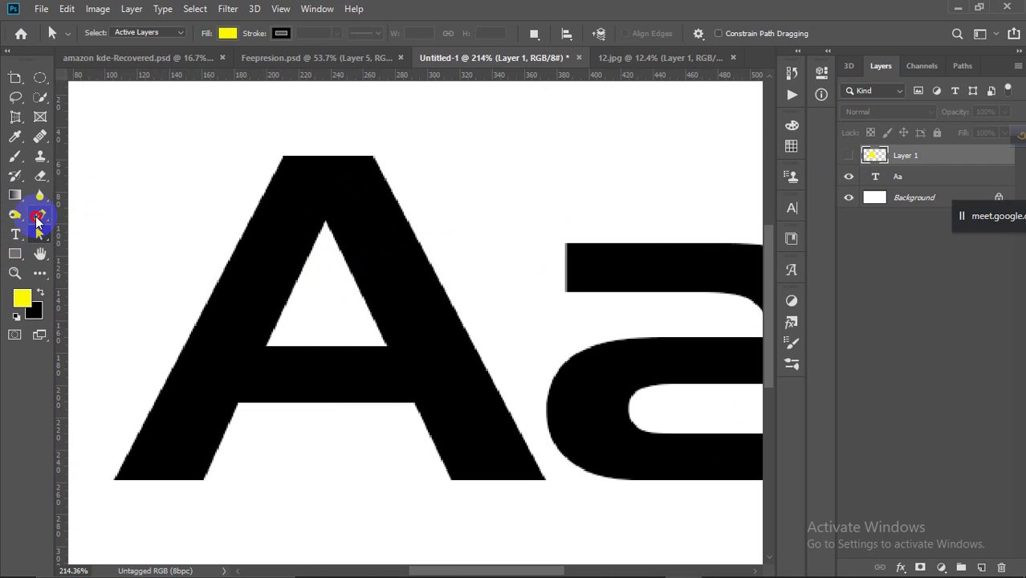
left_click(325, 221)
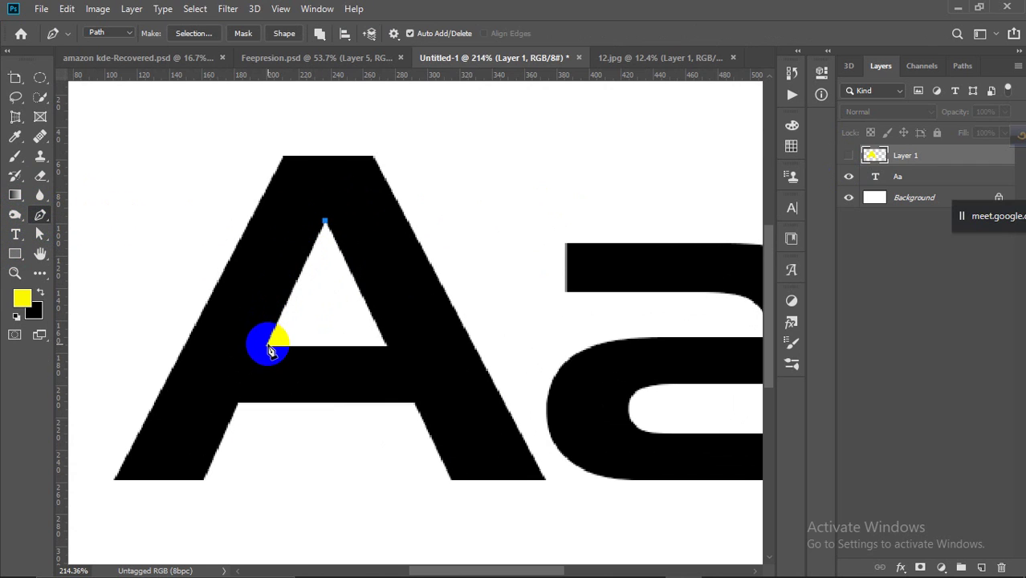
left_click(265, 347)
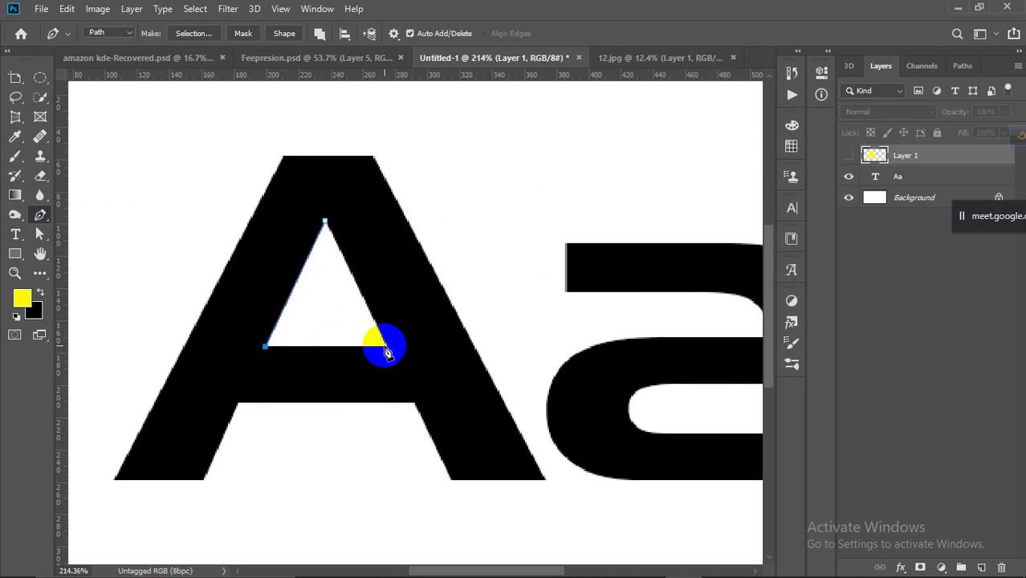
left_click(386, 347)
left_click(326, 222)
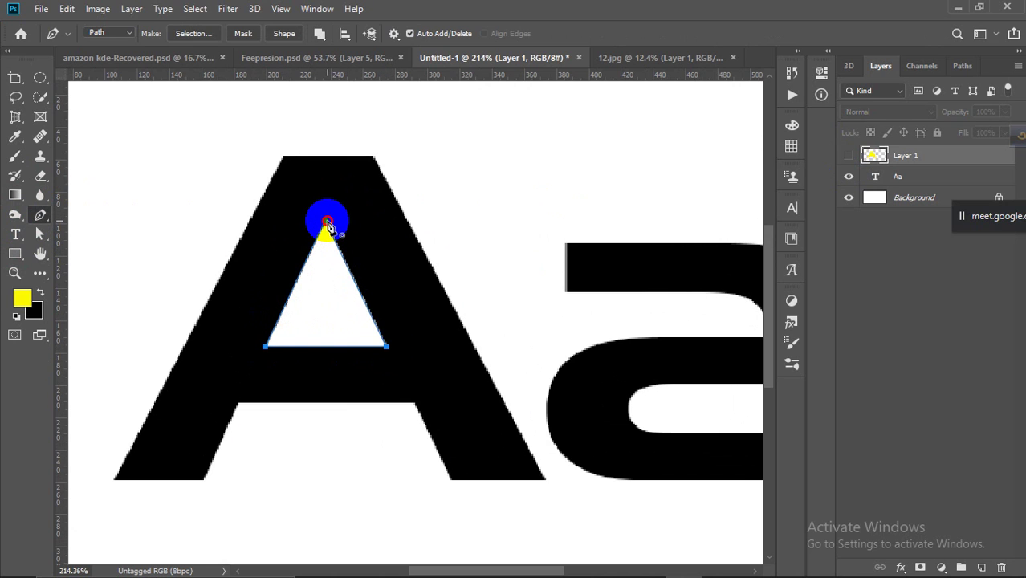
Fill the triangle path's selection with white on a new layer, and make the yellow Layer 1 visible again
scroll(326, 222, "down", 5)
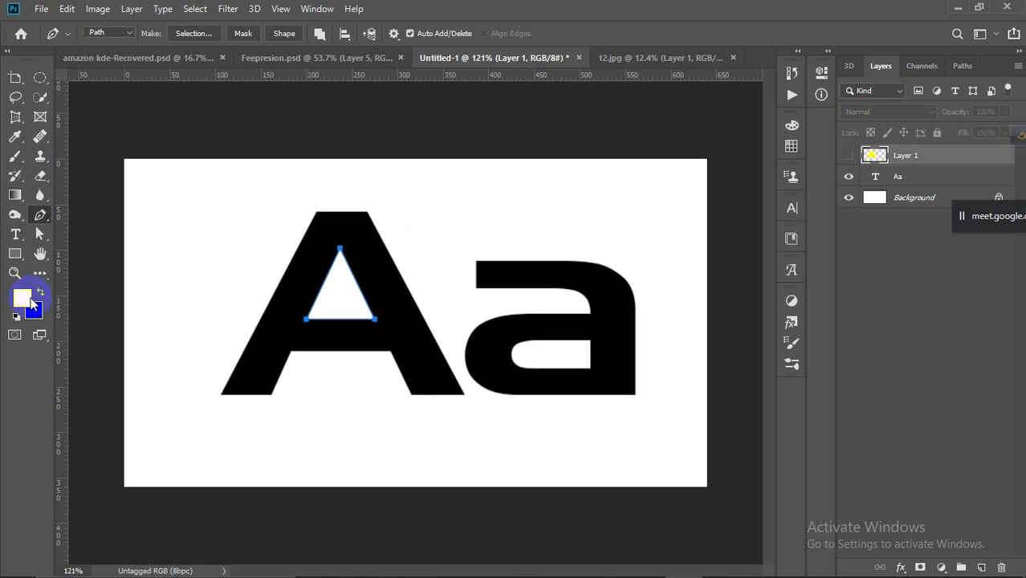
left_click(29, 298)
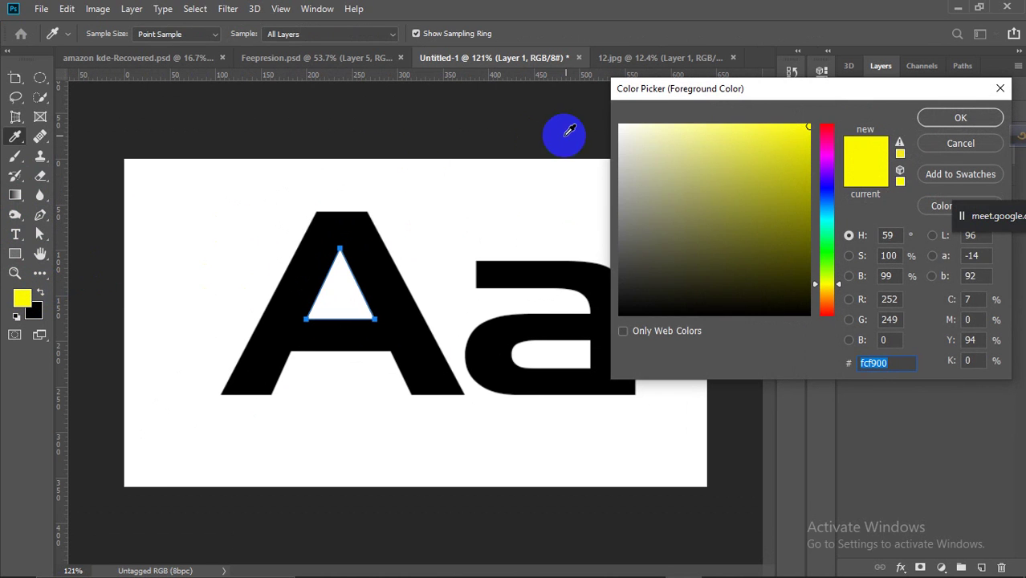
left_click(619, 124)
left_click(983, 116)
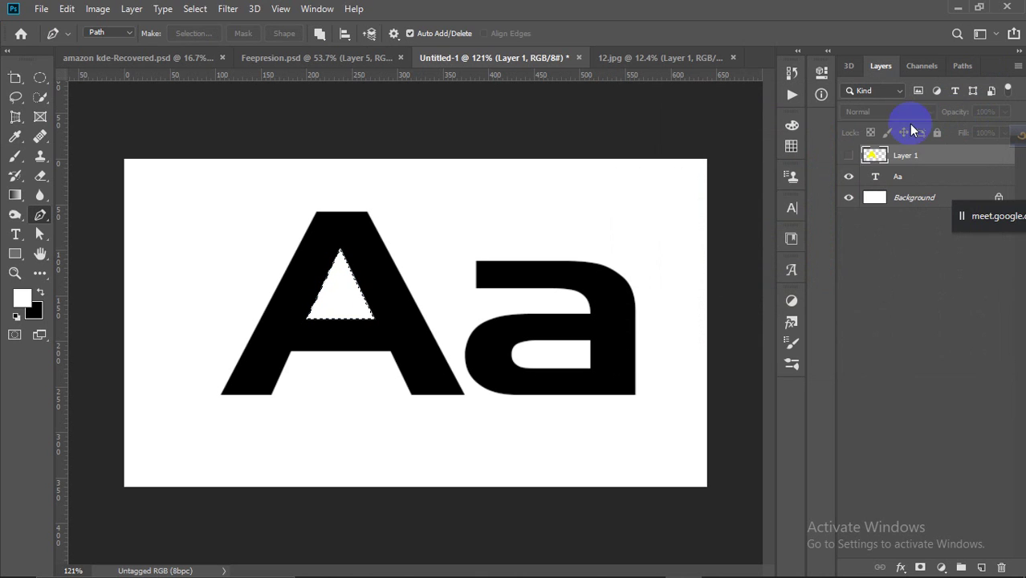
left_click(982, 568)
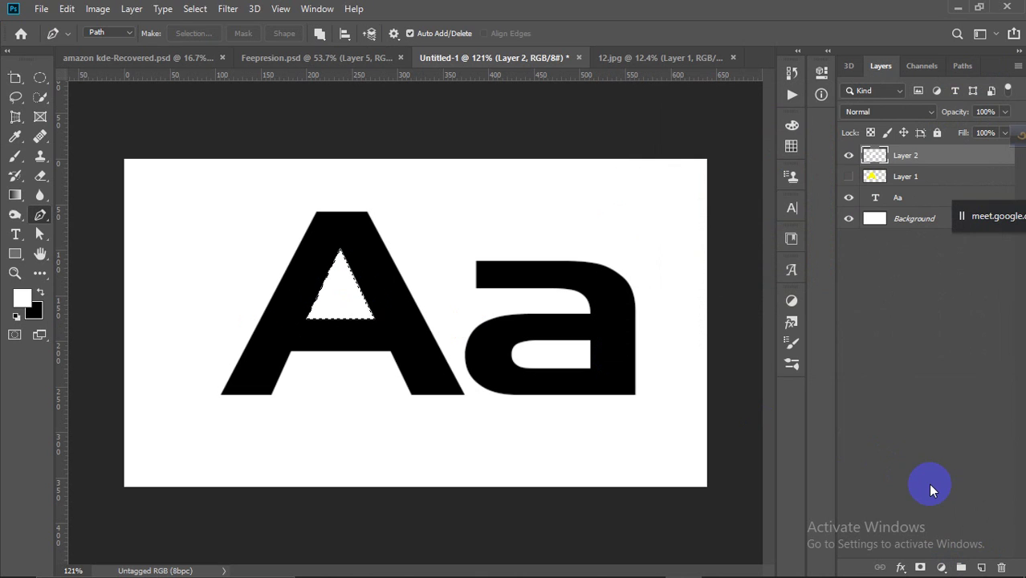
left_click(849, 176)
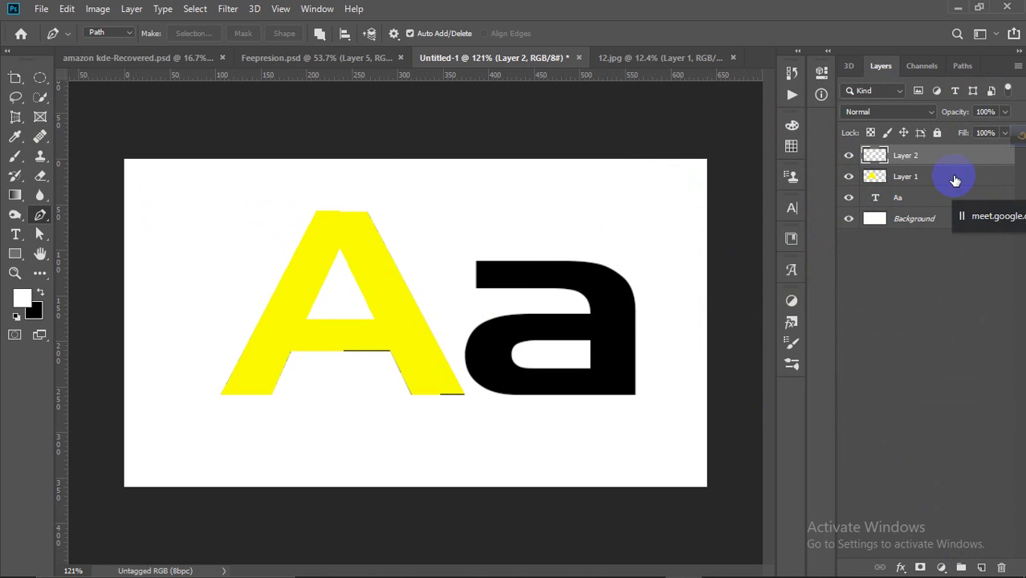
Select Layer 1 and Layer 2 together and move the yellow A to the right side of the canvas
left_click(14, 77)
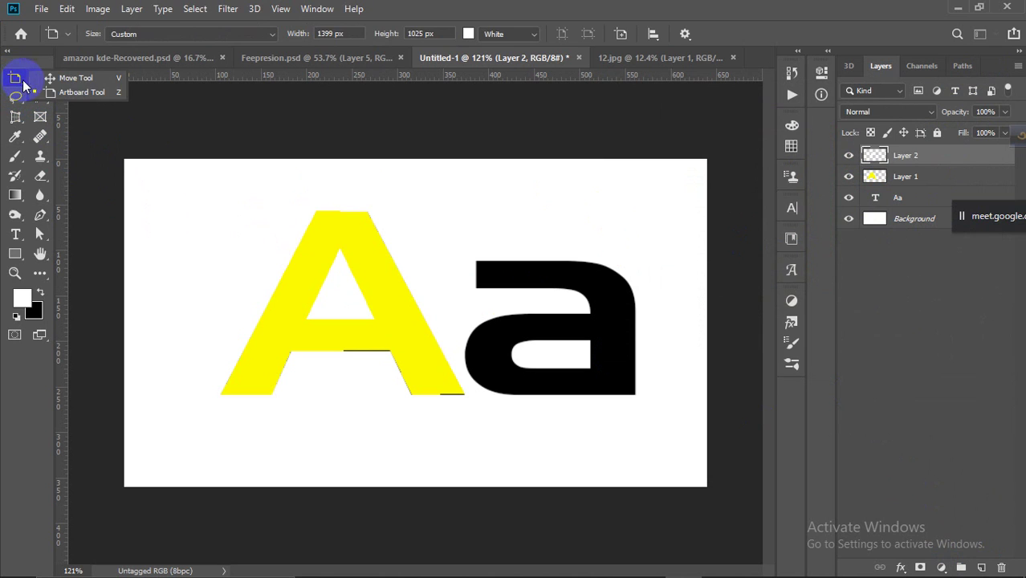
left_click(389, 317)
left_click(900, 152)
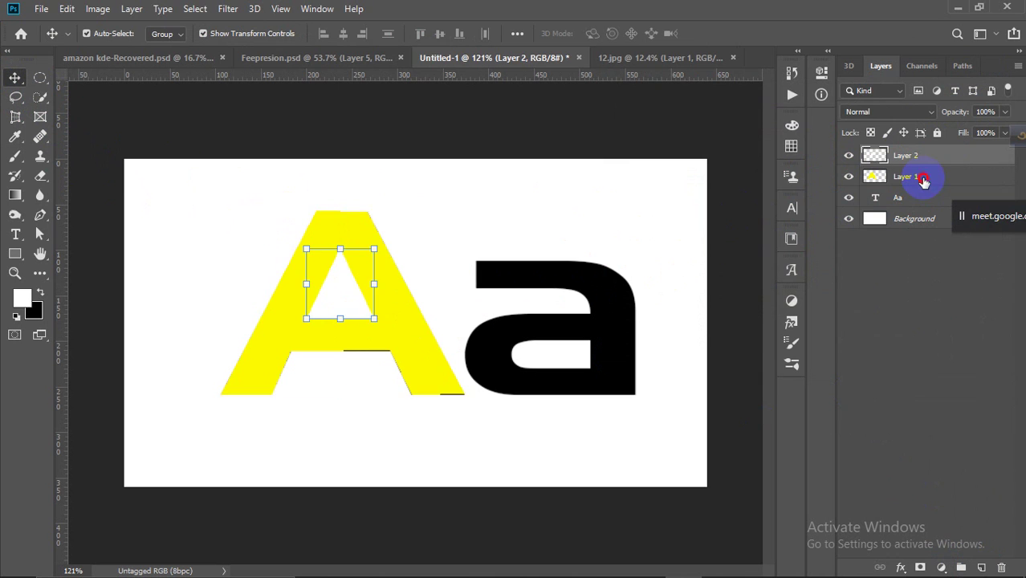
left_click(923, 182, "shift")
left_click_drag(389, 314, 302, 338)
Squeeze the "Aa" text to 57.84% width, reduce its height, and place it in the left part of the canvas
left_click(360, 339)
left_click(498, 315)
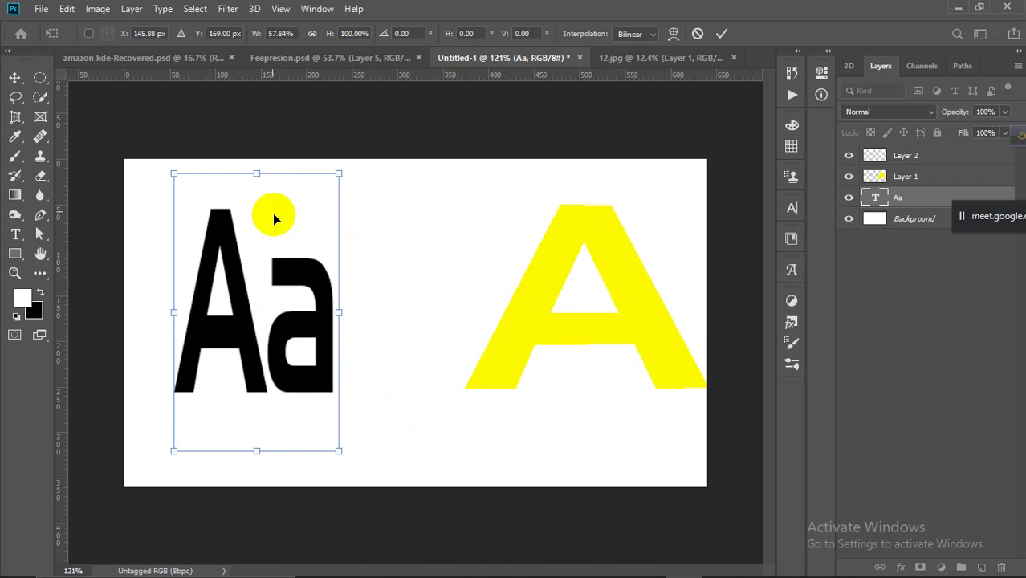
left_click_drag(256, 168, 250, 236)
left_click_drag(275, 294, 269, 341)
Scale Layer 1 and Layer 2 together to 57.46% width and 61.39% height, placing the yellow A beside the "Aa" text
left_click(623, 295)
left_click(896, 176)
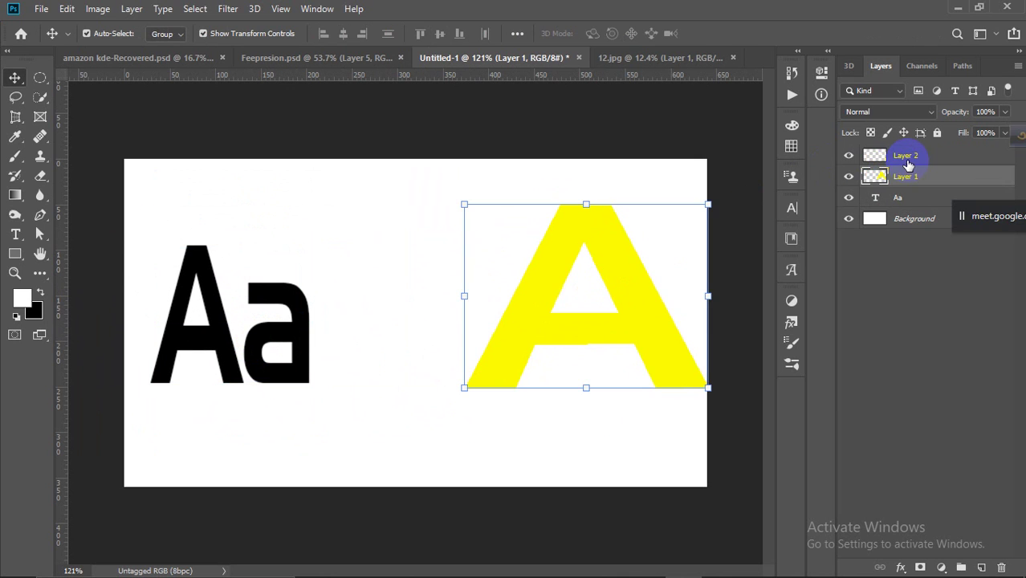
left_click(909, 159)
left_click(914, 176, "shift")
left_click_drag(708, 205, 604, 275)
left_click_drag(584, 352, 515, 343)
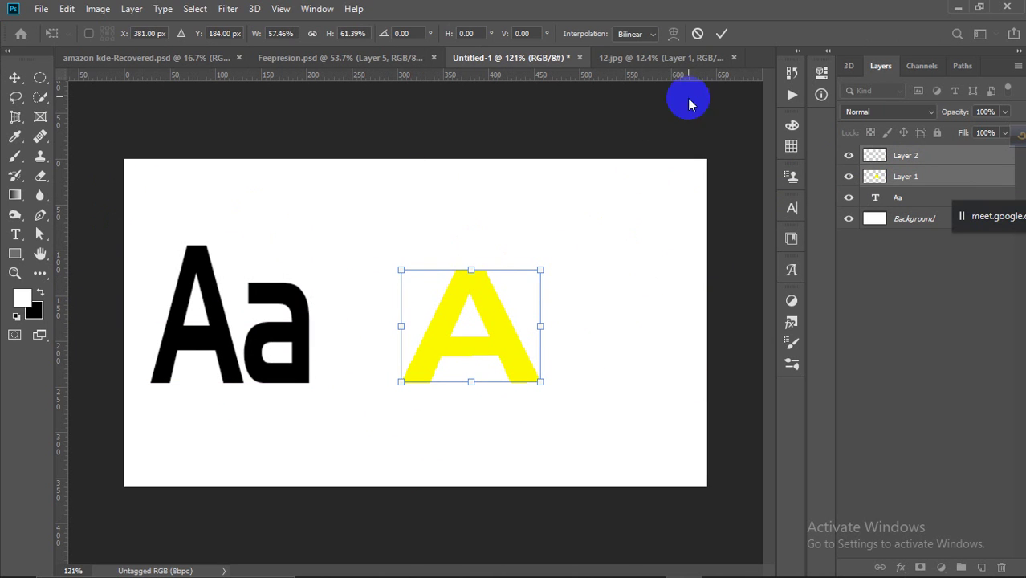
left_click(721, 33)
left_click(551, 318)
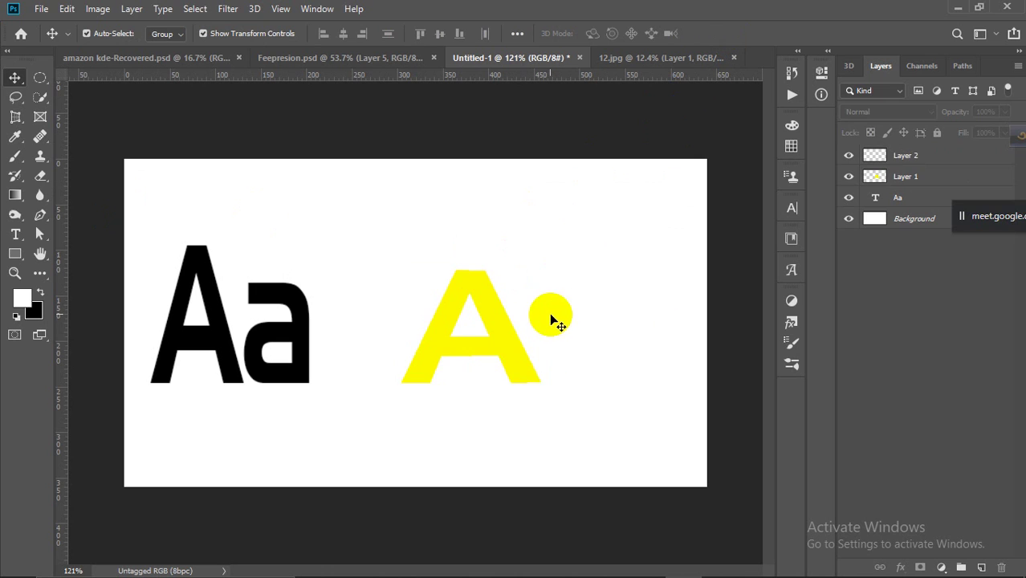
Start a Pen path at the lowercase a's upper-left corner and trace its arm's end, inner notch and bowl down to the baseline
scroll(251, 336, "up", 5)
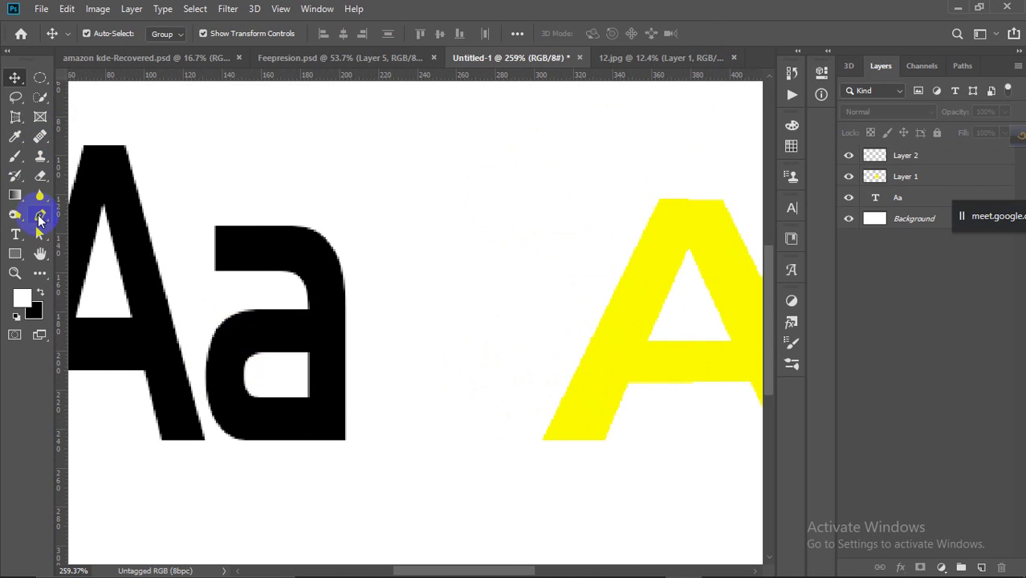
left_click(40, 219)
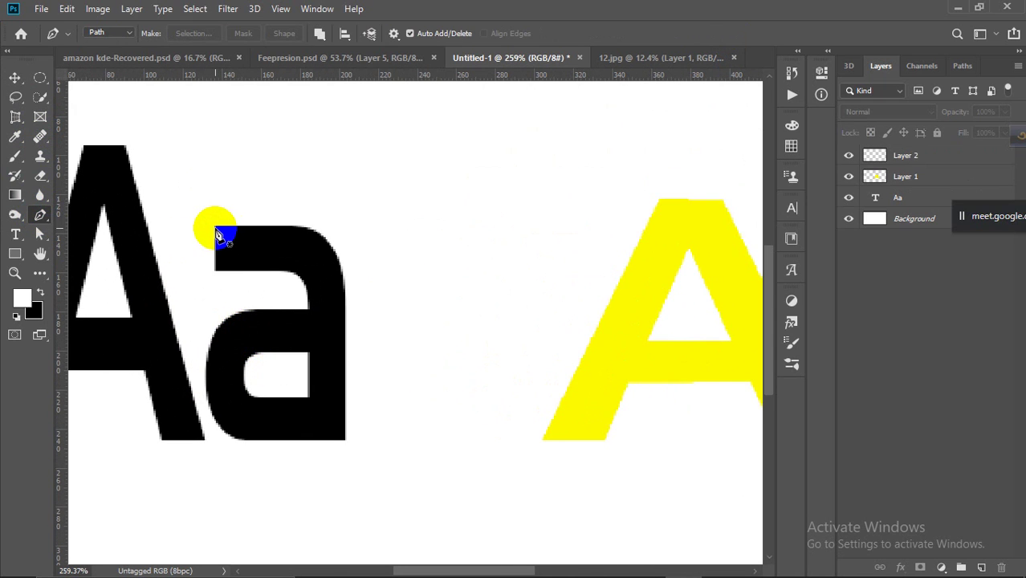
left_click_drag(213, 226, 217, 273)
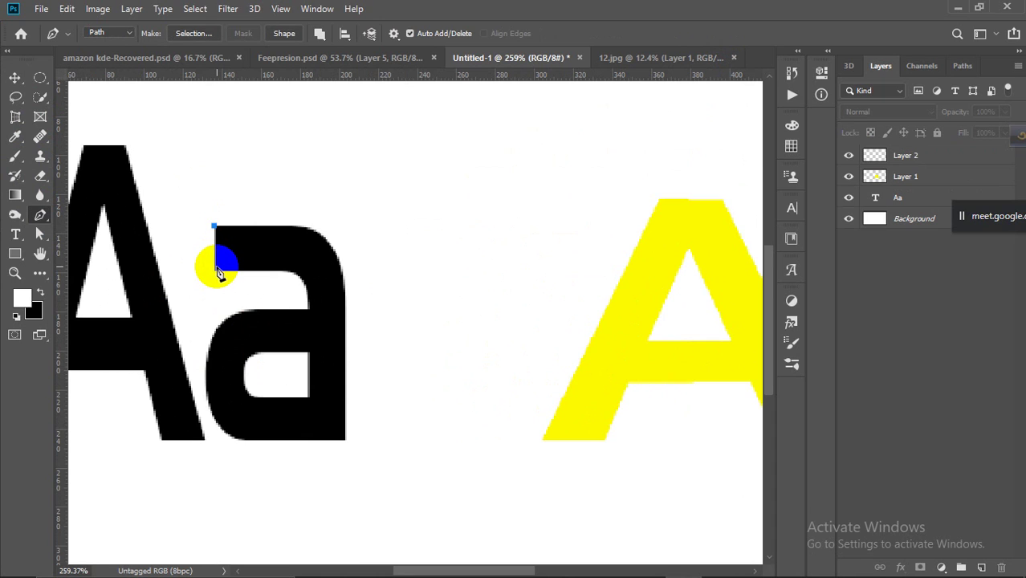
left_click(214, 269)
left_click(289, 271)
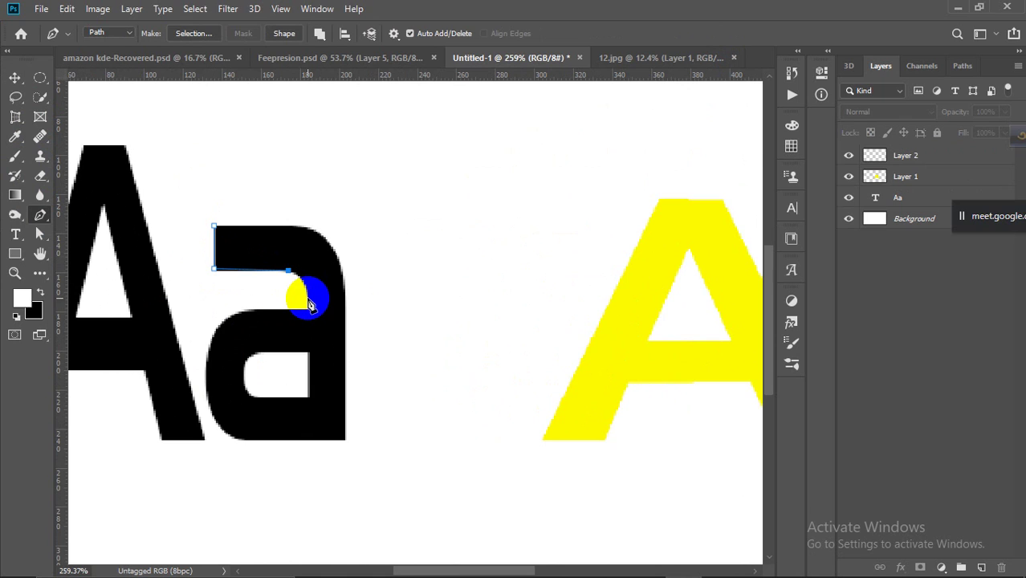
left_click_drag(309, 312, 312, 321)
left_click_drag(311, 305, 244, 318)
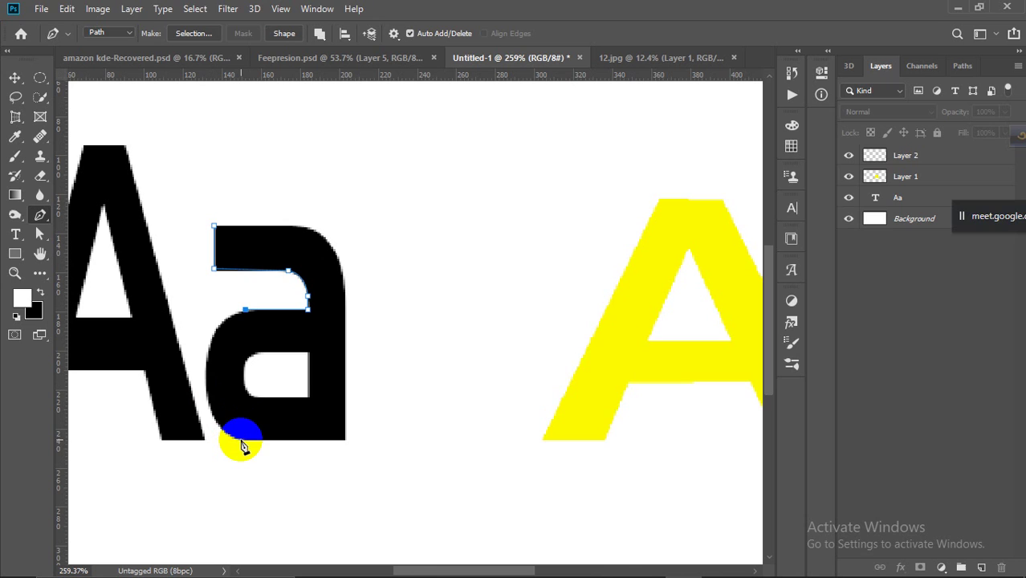
left_click(242, 439)
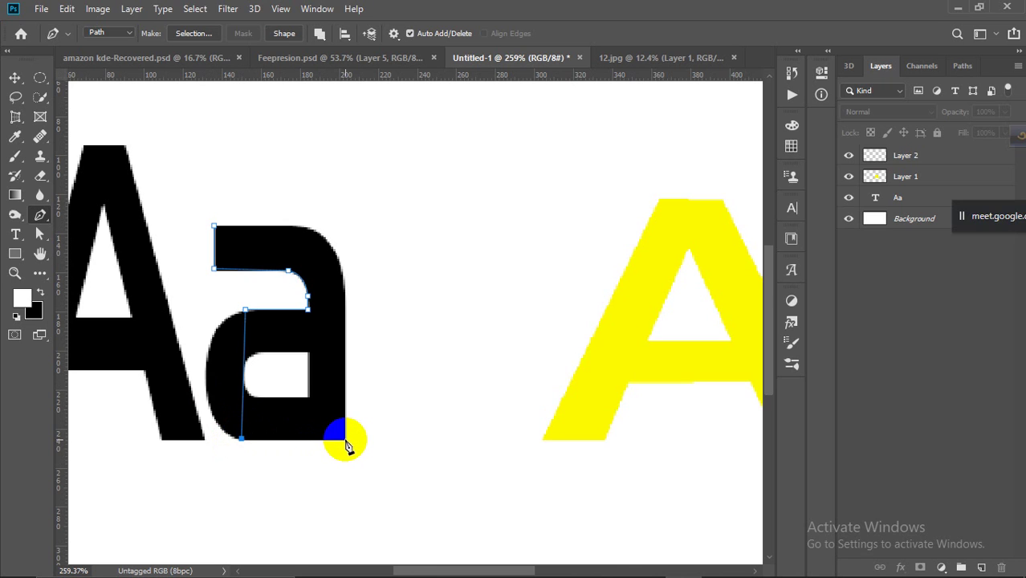
Bend the straight segment along the lowercase a's bowl outward to its left edge using the Curvature Pen tool
left_click_drag(40, 214, 92, 252)
left_click(241, 367)
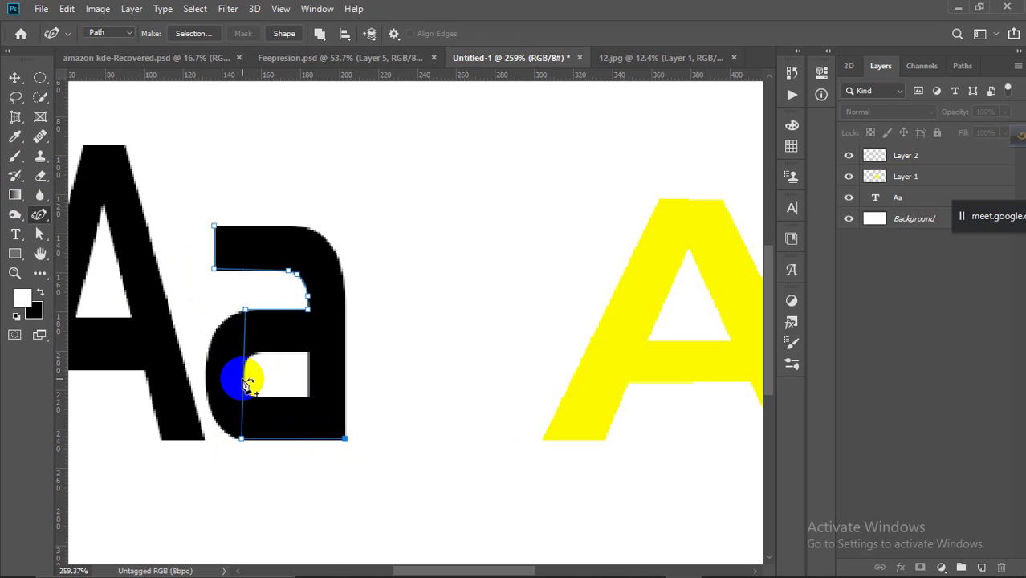
left_click_drag(242, 374, 205, 377)
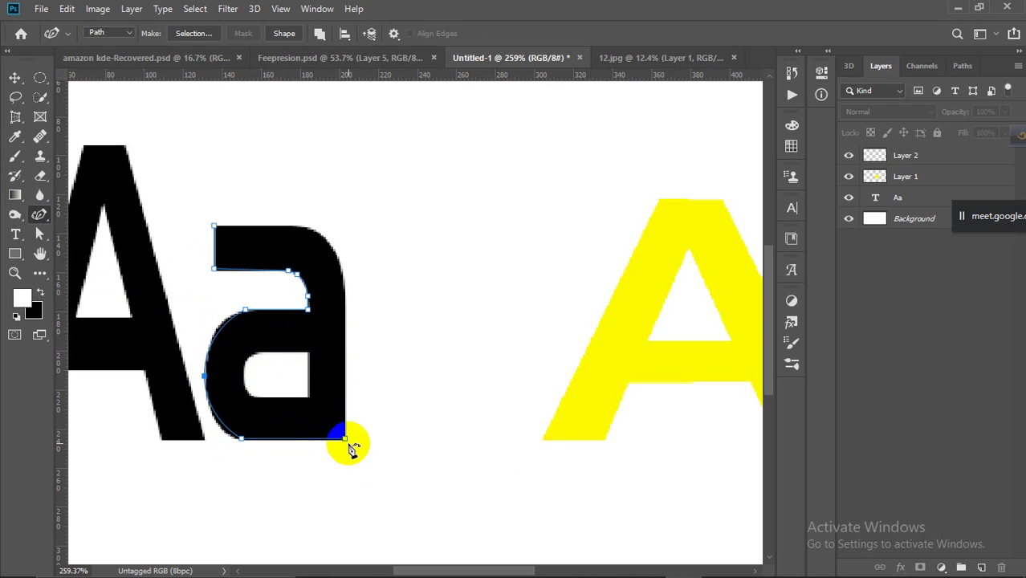
Continue the path with the Pen tool from the lowercase a's lower-right corner up its right side and over the top, closing it
left_click(346, 439)
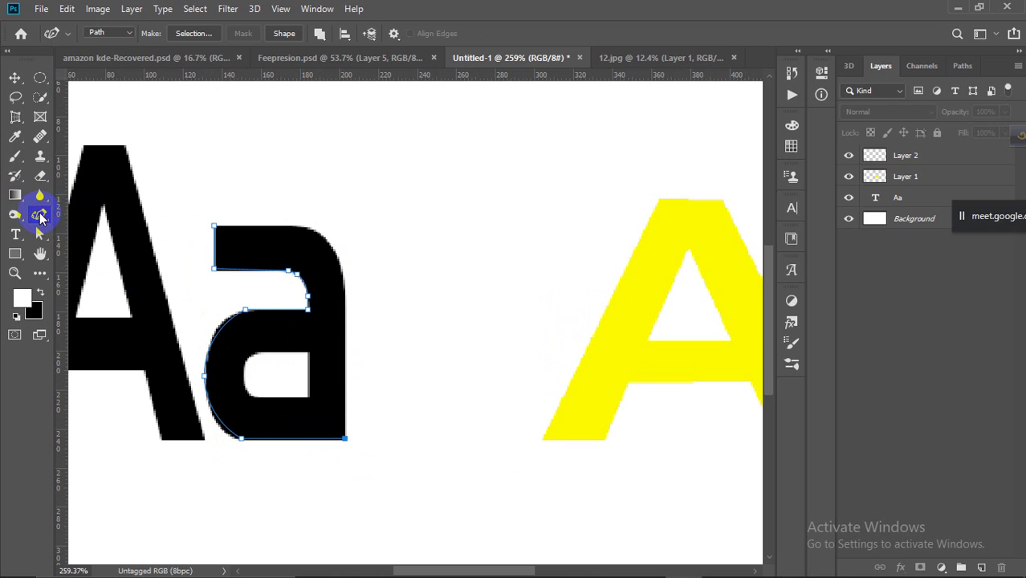
right_click(40, 215)
left_click(103, 213)
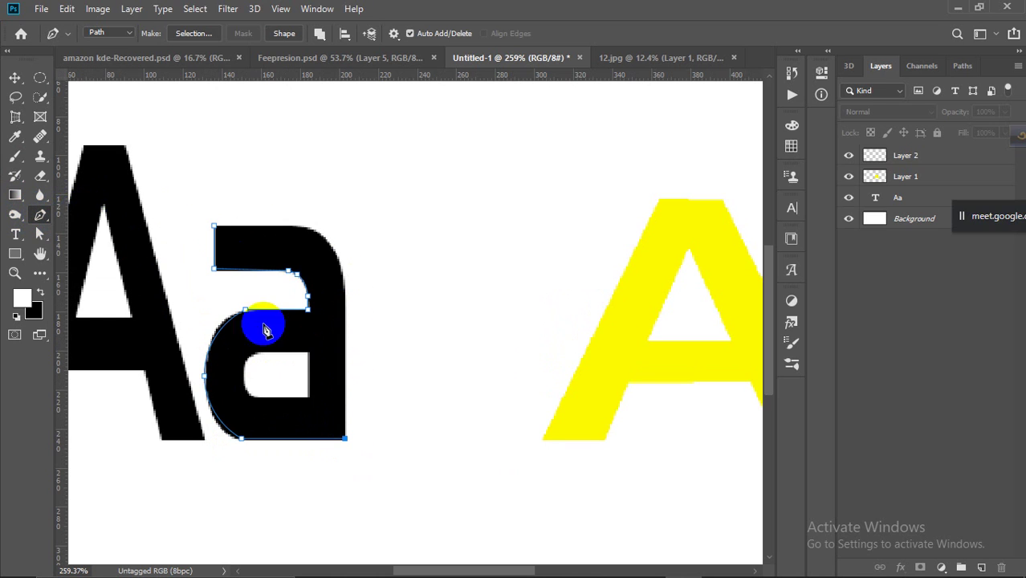
left_click(347, 439)
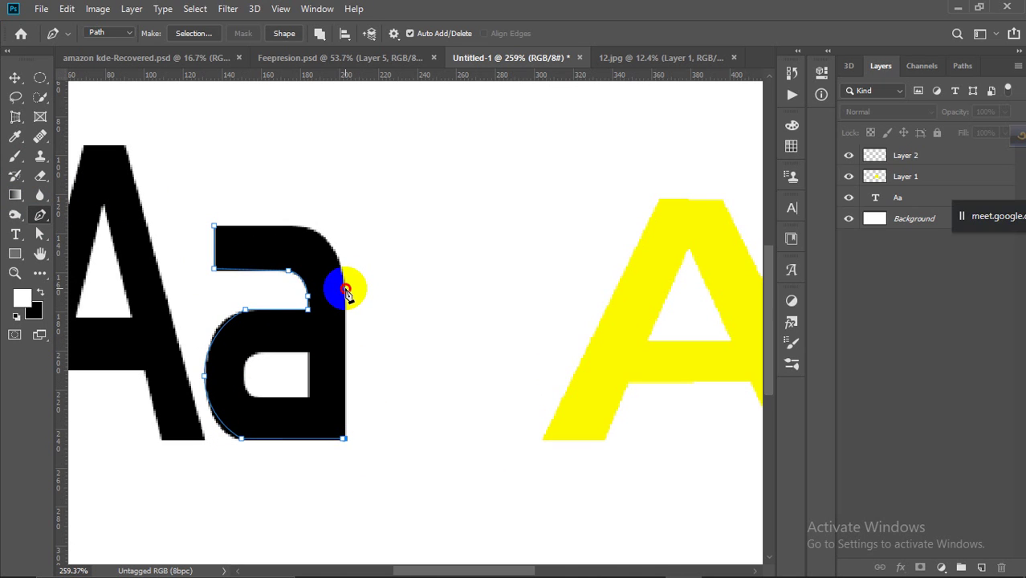
left_click(345, 289)
left_click_drag(298, 229, 218, 228)
scroll(329, 245, "down", 3)
scroll(331, 245, "down", 4)
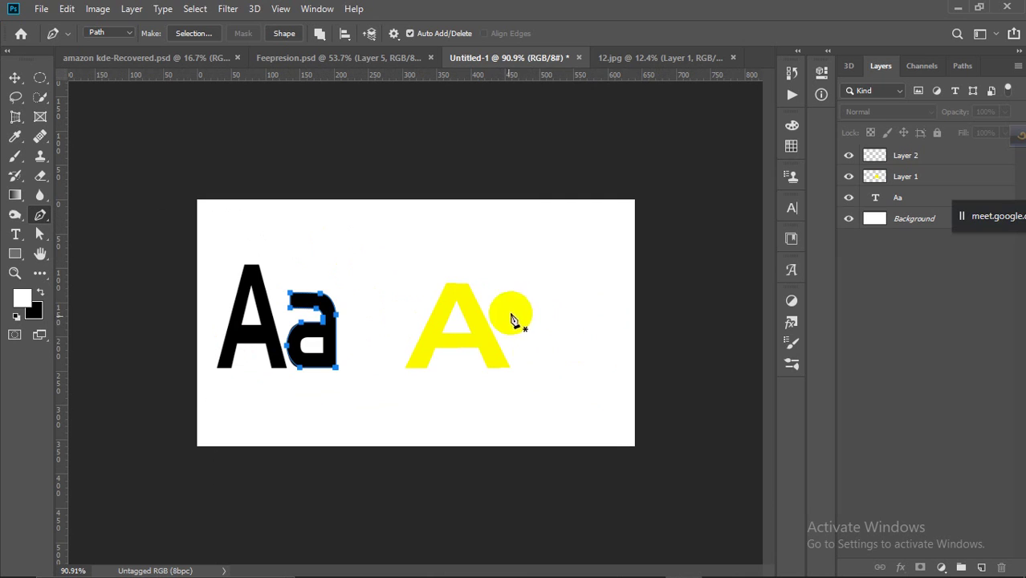
scroll(491, 315, "down", 1)
scroll(643, 313, "up", 4)
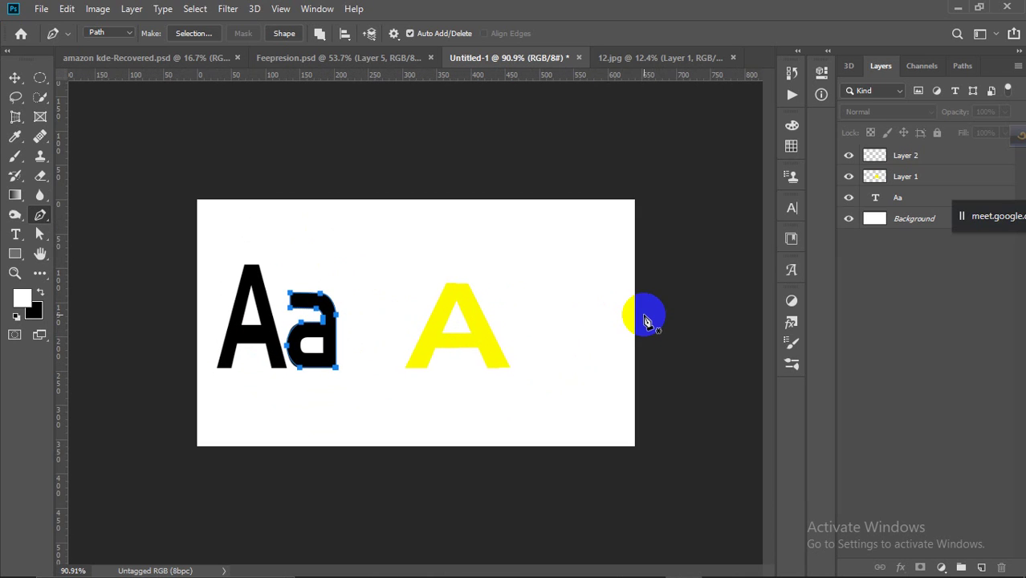
left_click(287, 351)
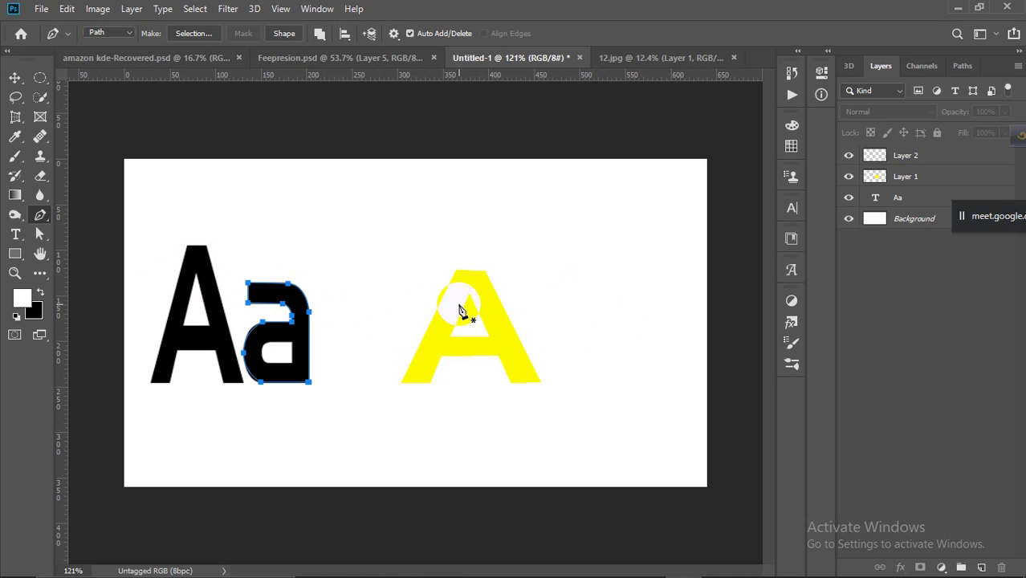
left_click(293, 319)
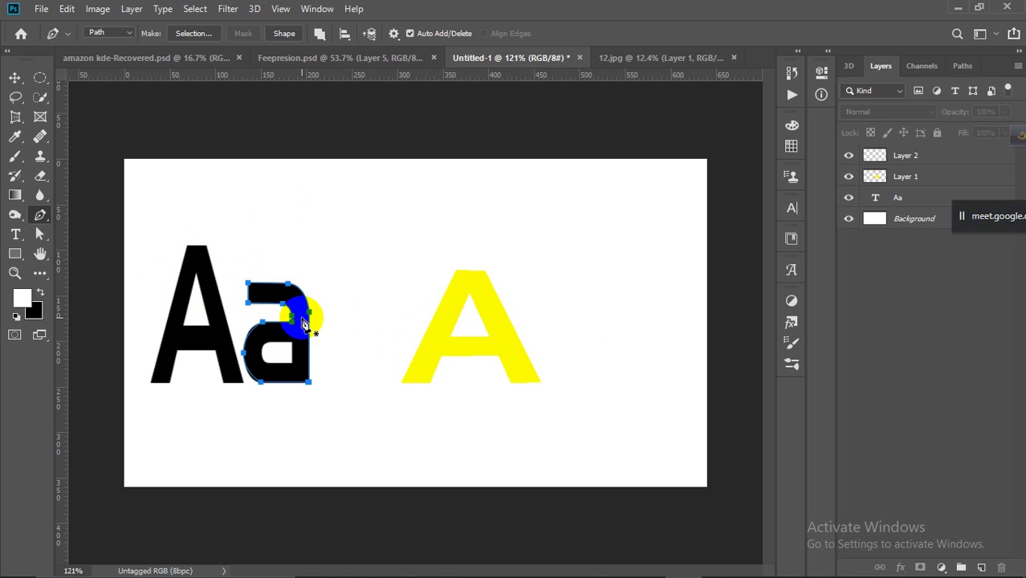
scroll(302, 323, "up", 3)
scroll(301, 323, "up", 2)
scroll(355, 350, "down", 2)
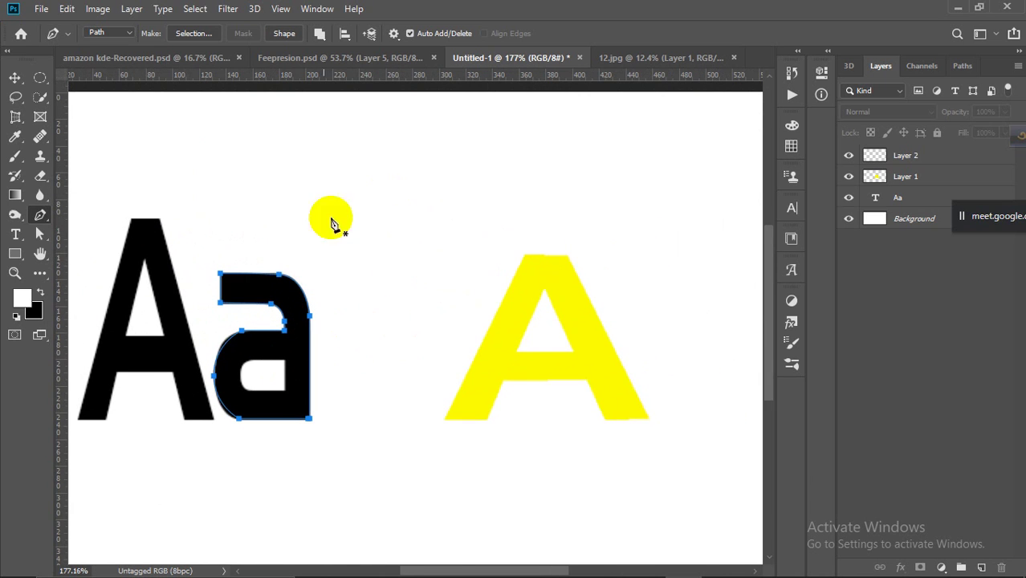
scroll(314, 275, "down", 2)
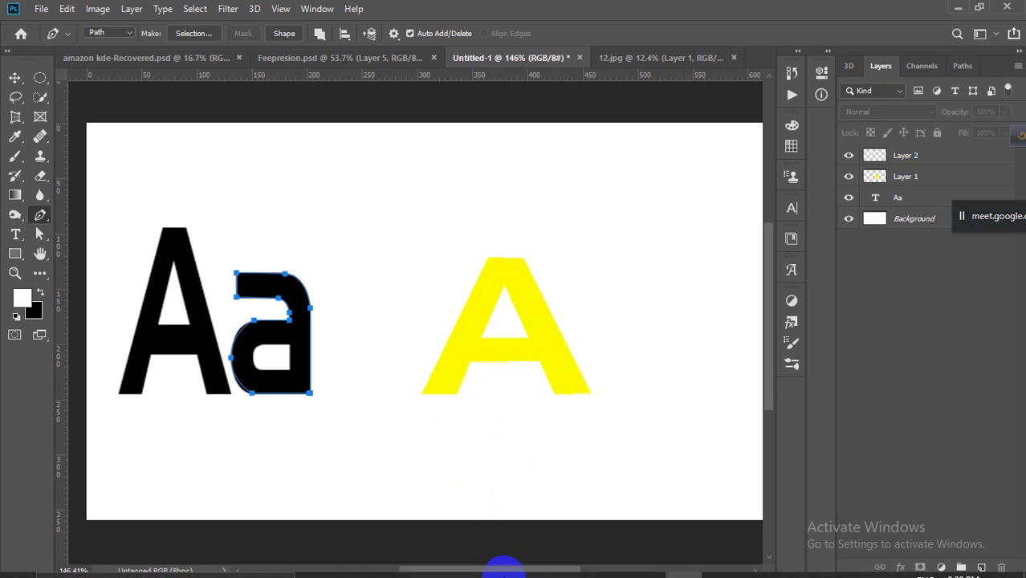
Switch to the Google Meet call in Chrome, check its participant tiles and move the screen-sharing notice out of their way
mouse_move(572, 562)
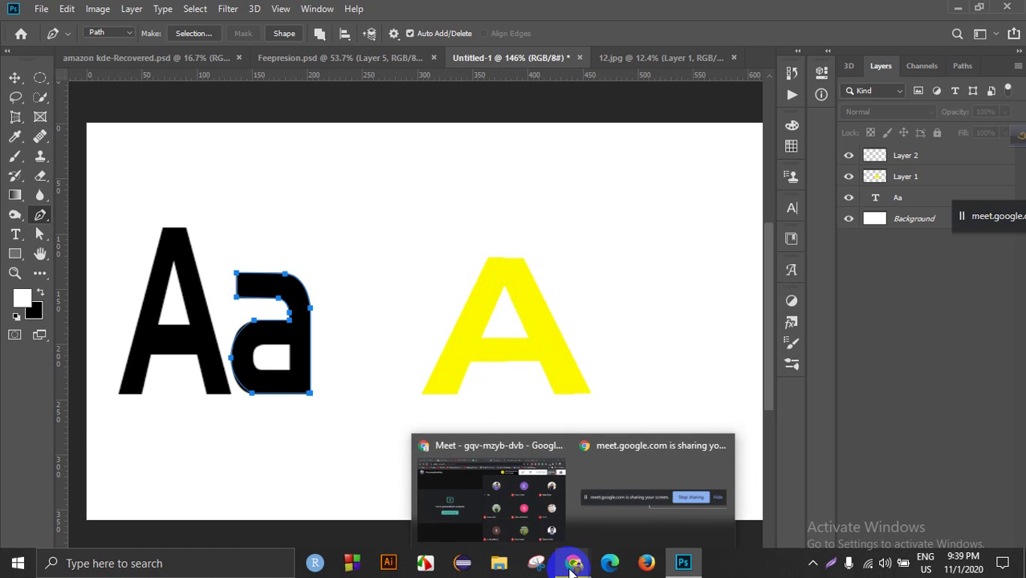
left_click(519, 523)
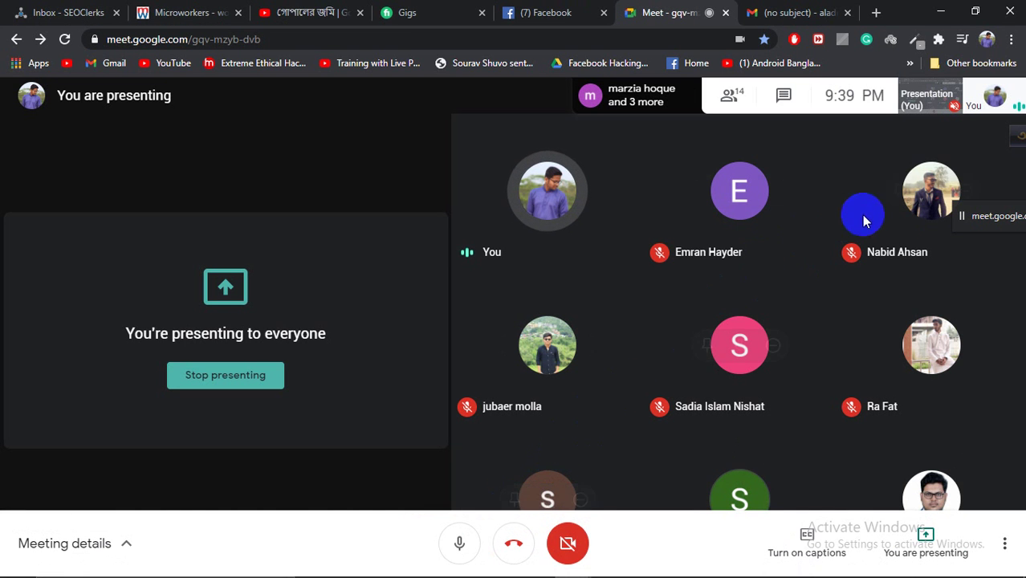
left_click_drag(976, 222, 1007, 189)
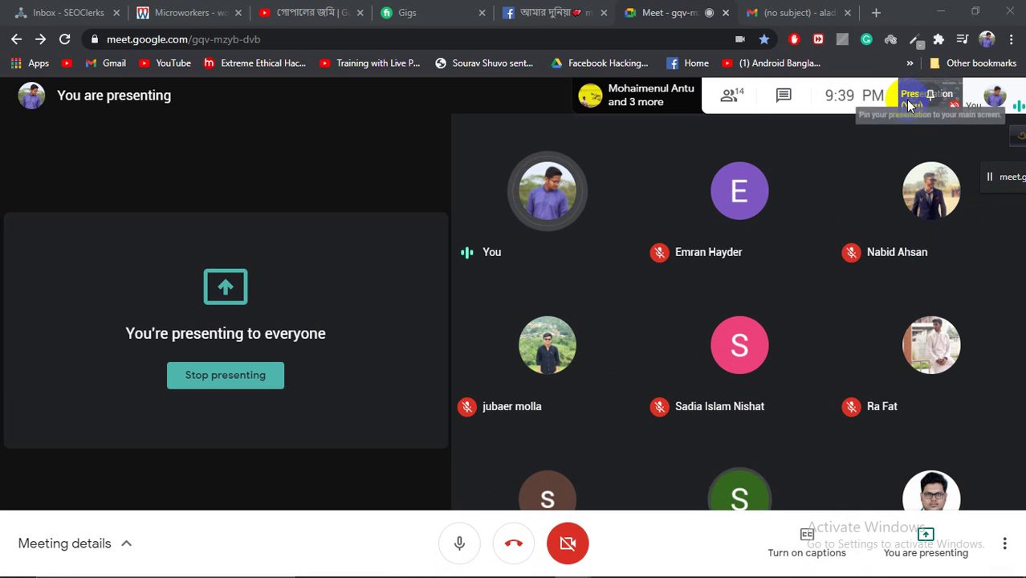
mouse_move(735, 353)
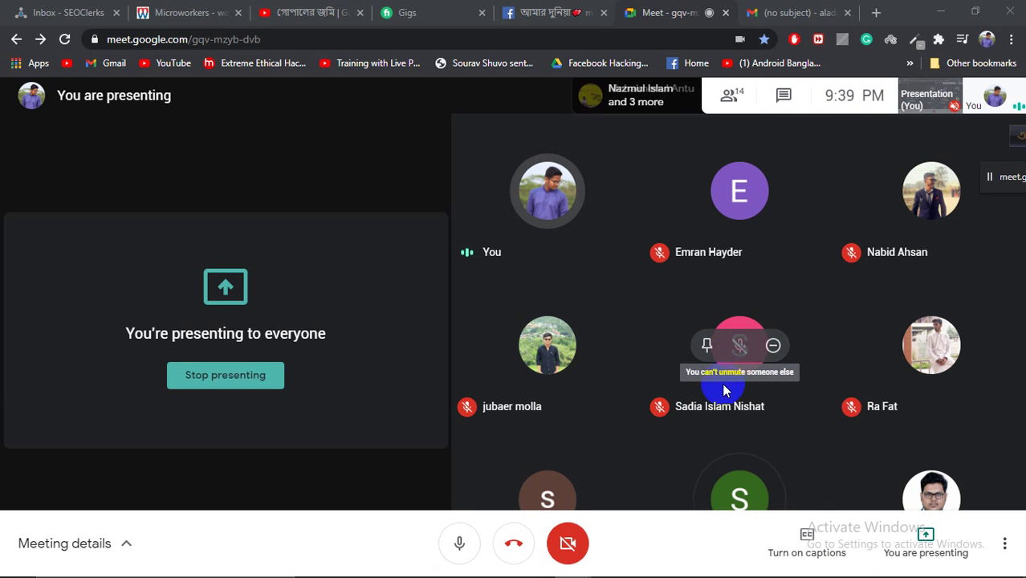
mouse_move(710, 554)
left_click(684, 564)
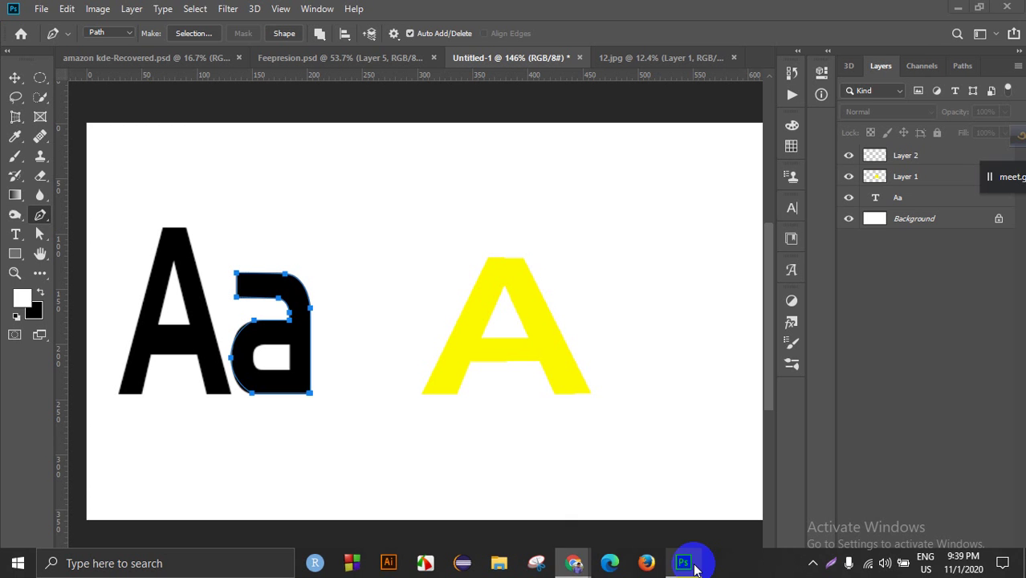
left_click(684, 563)
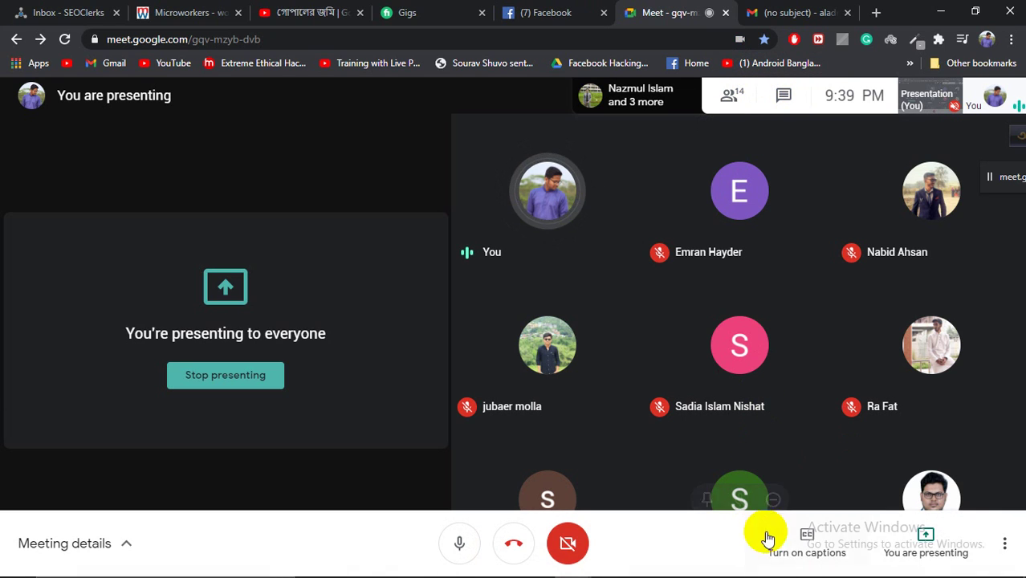
Stop presenting the screen in the Google Meet call
mouse_move(778, 346)
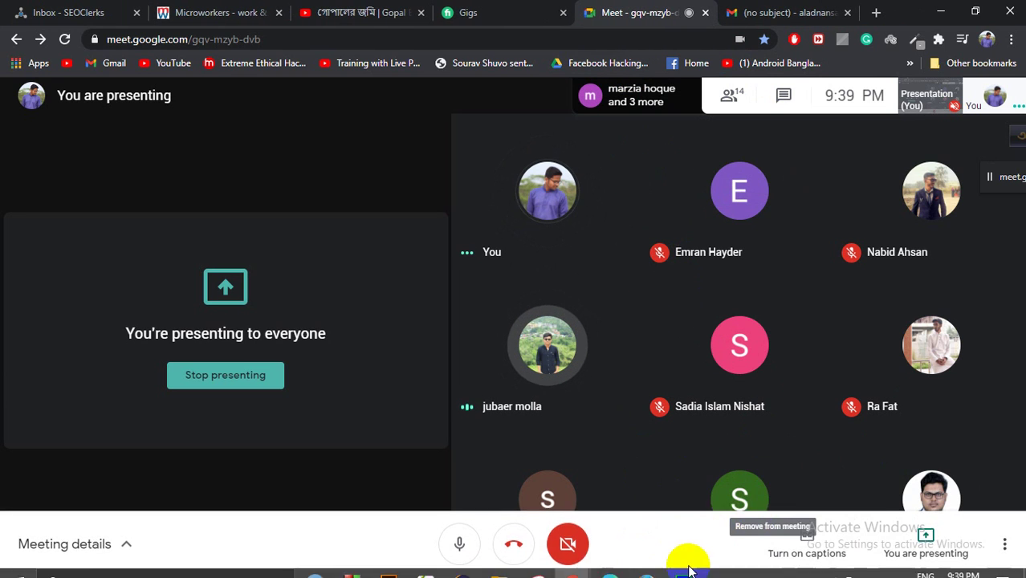
mouse_move(711, 230)
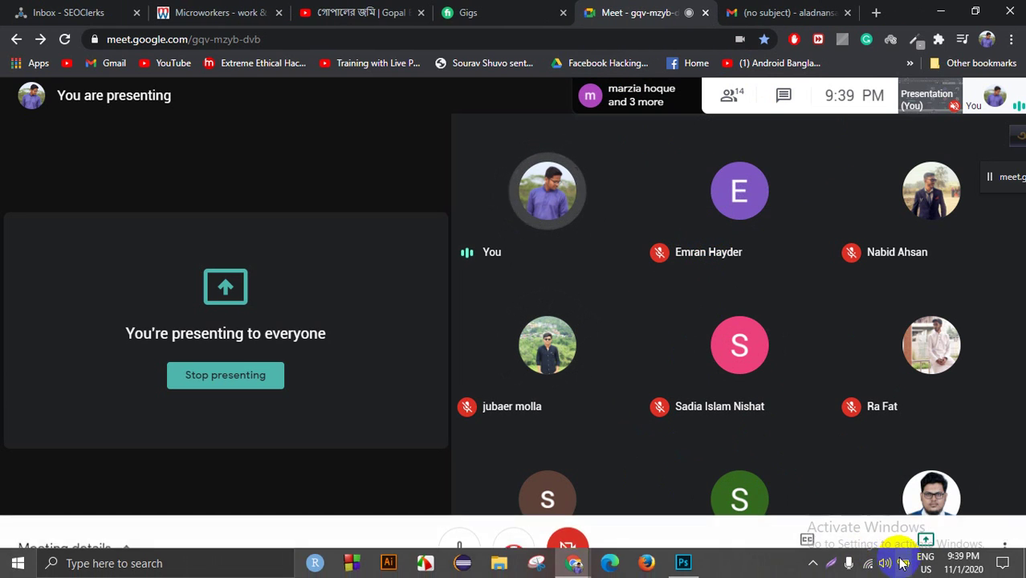
left_click(915, 522)
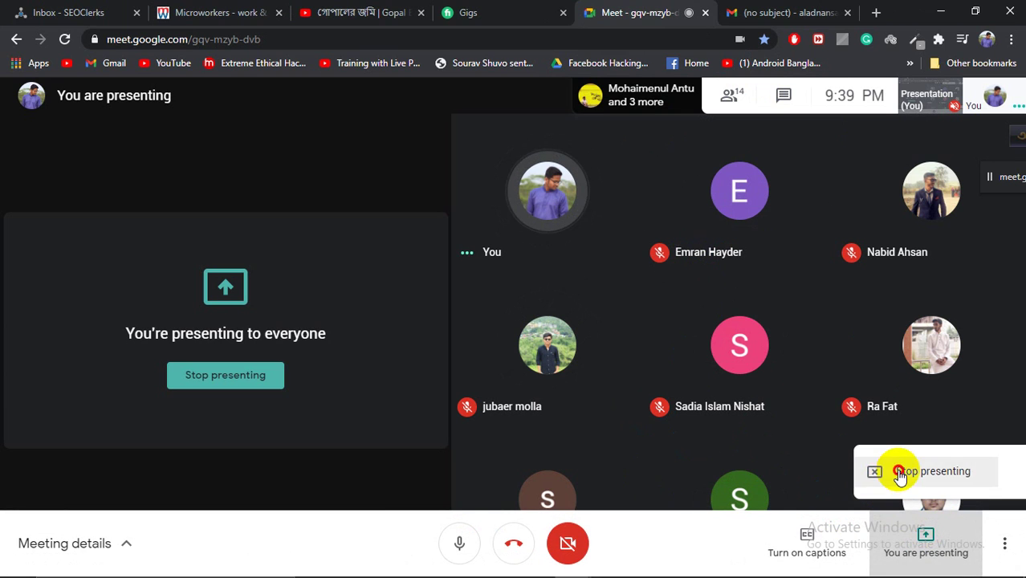
left_click(687, 230)
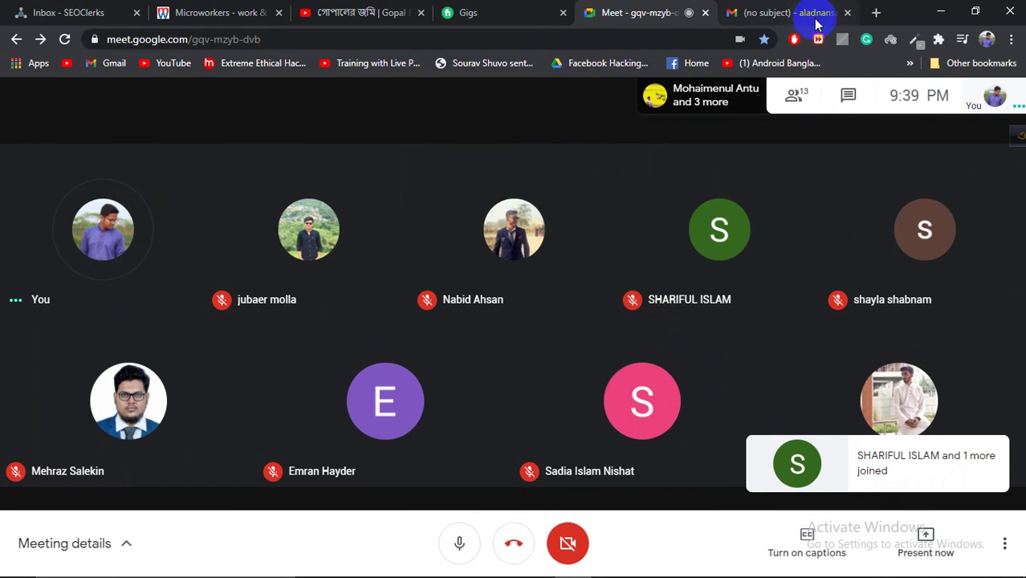
Open Facebook in a new browser tab, open the graphics learning group chat and look back through its earlier messages
left_click(877, 13)
type("fa")
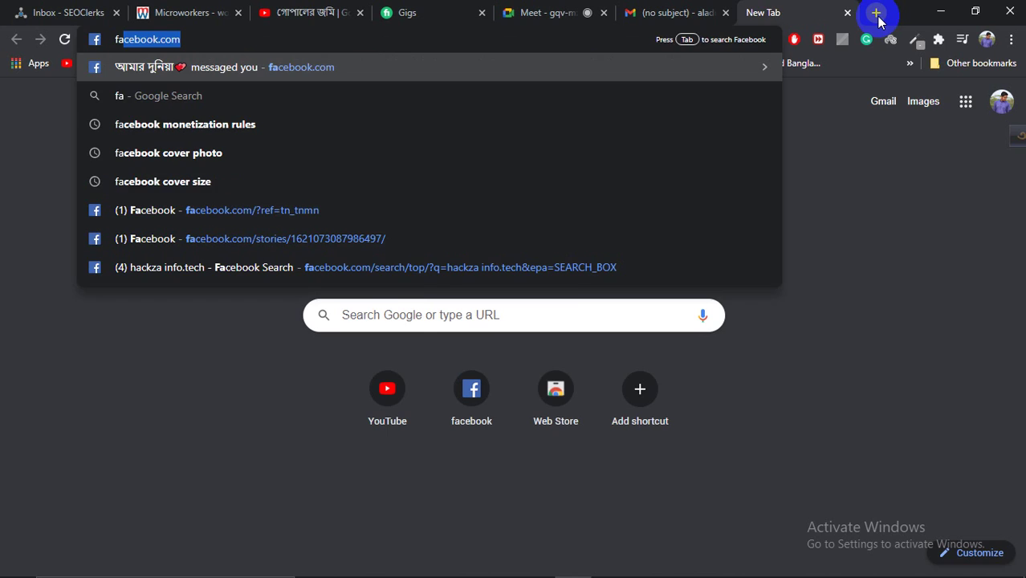
key("Return")
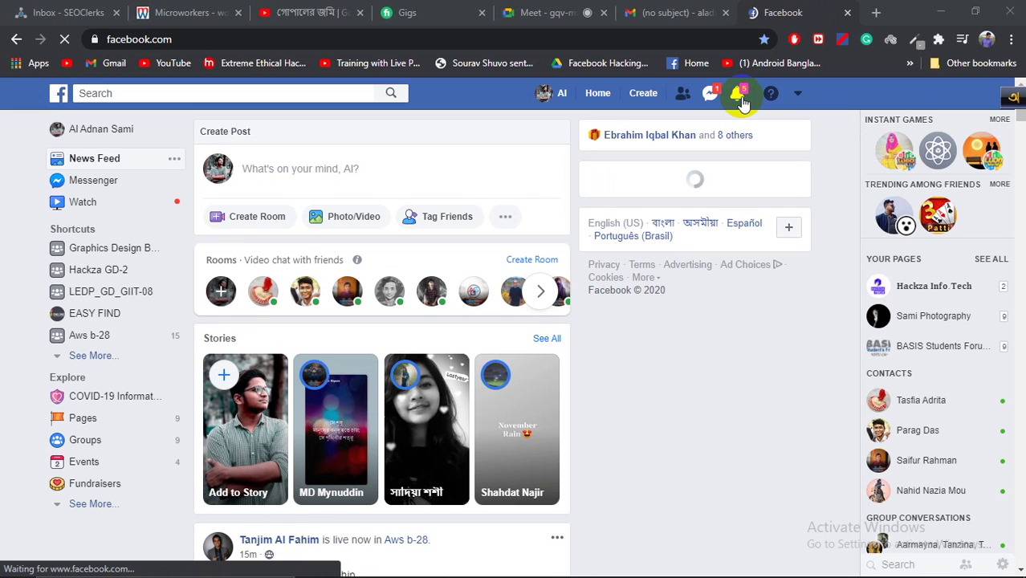
left_click(741, 97)
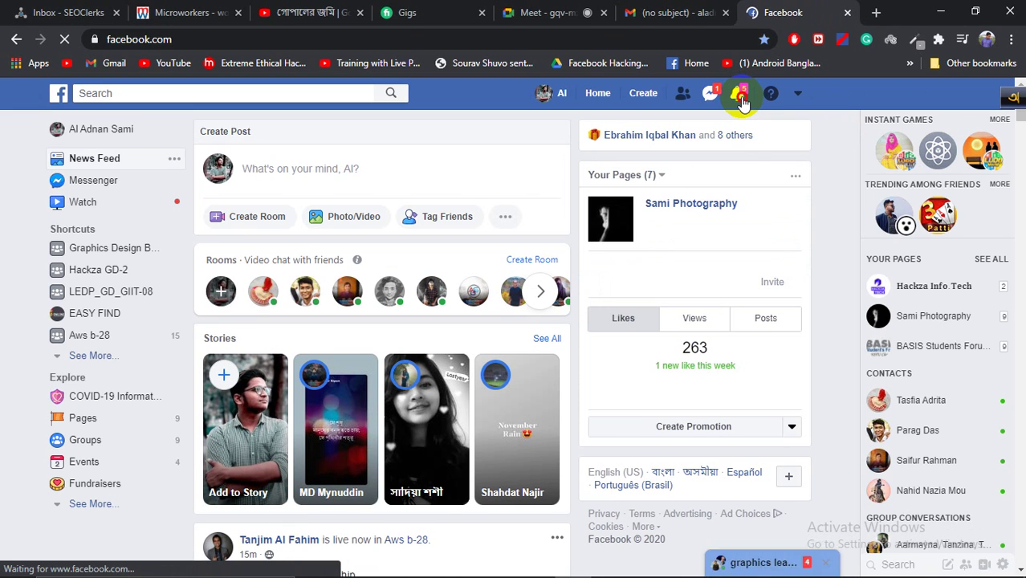
left_click(807, 95)
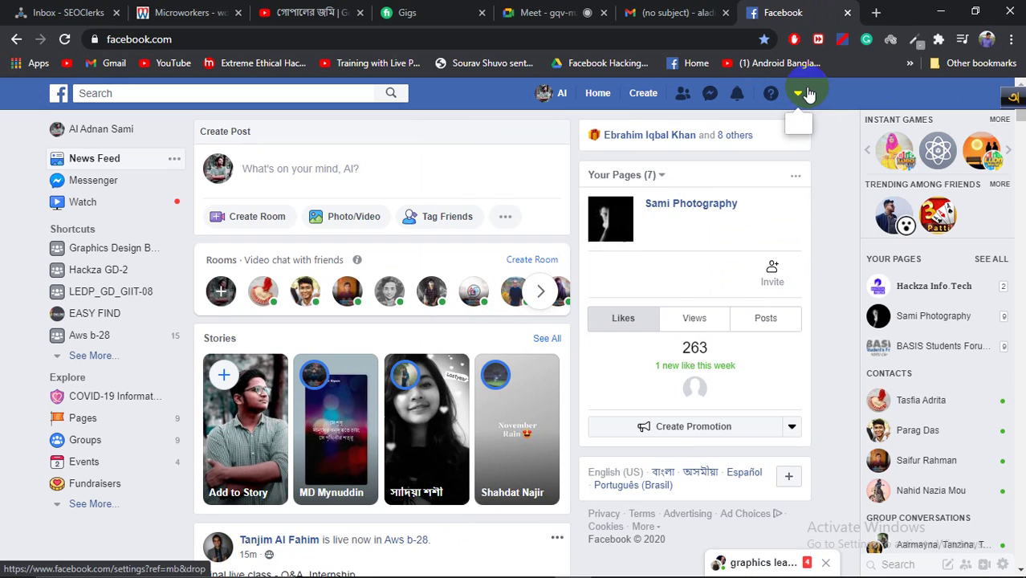
scroll(568, 337, "down", 3)
left_click(799, 564)
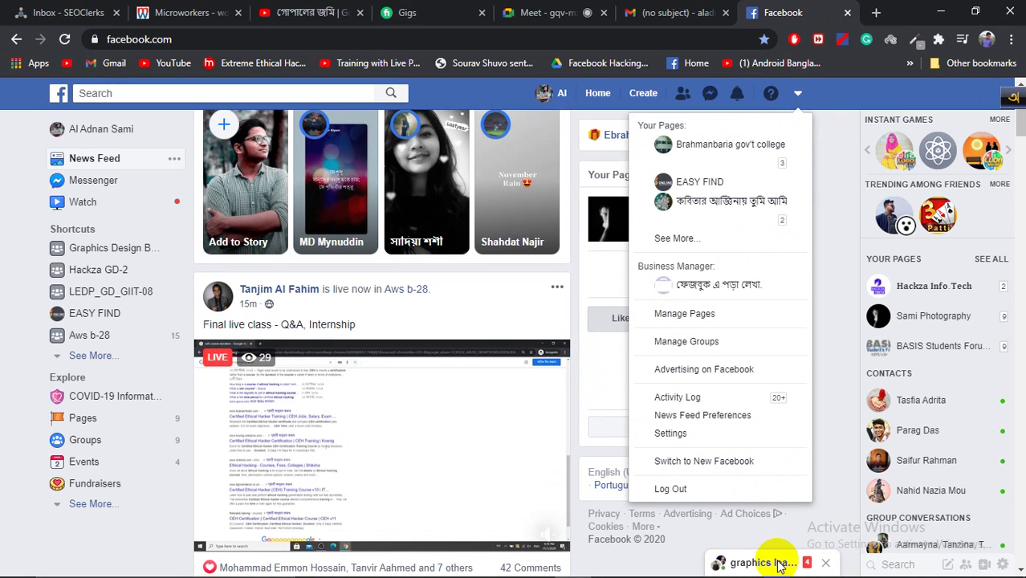
scroll(470, 363, "down", 2)
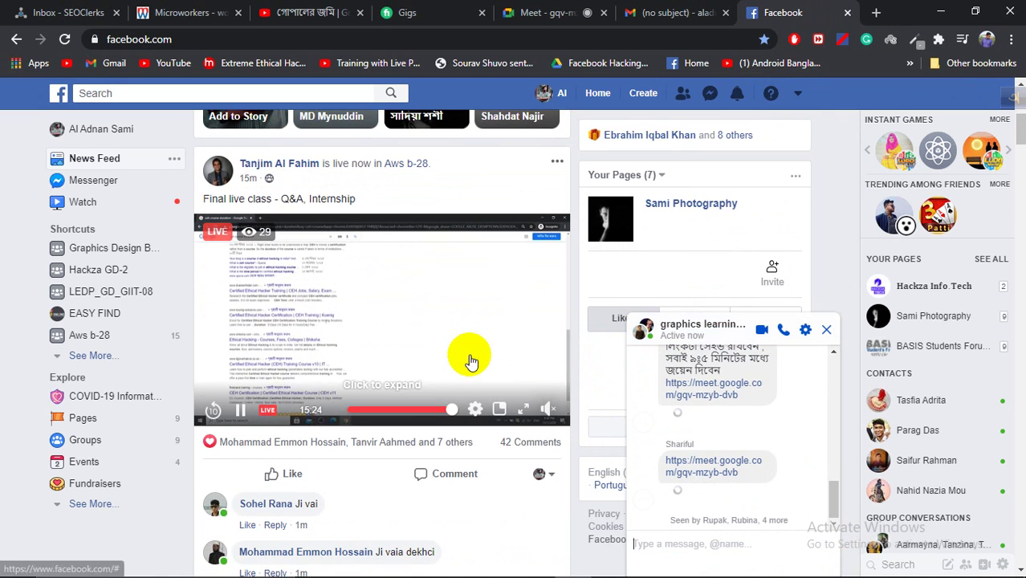
scroll(446, 361, "down", 2)
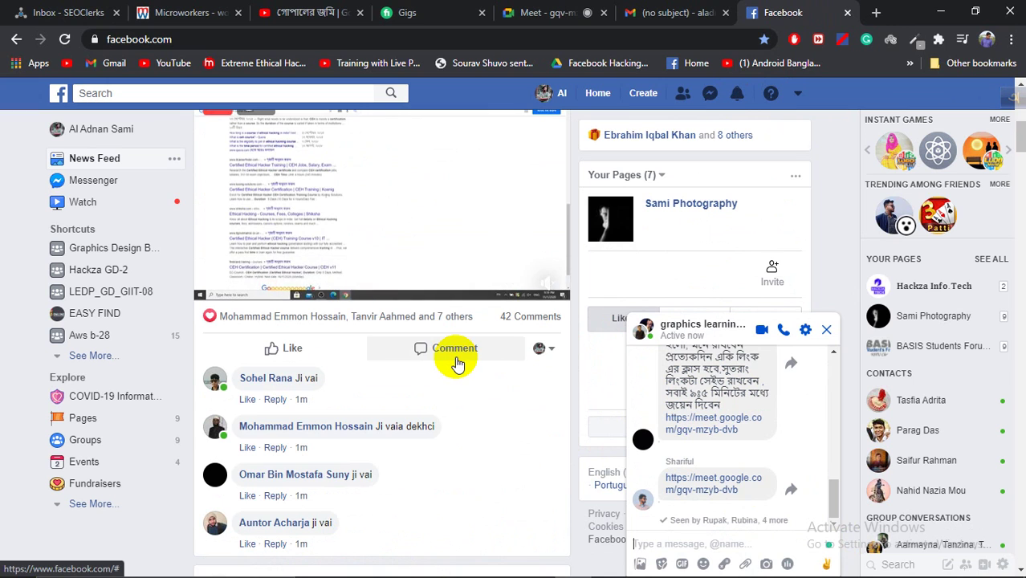
scroll(455, 360, "down", 4)
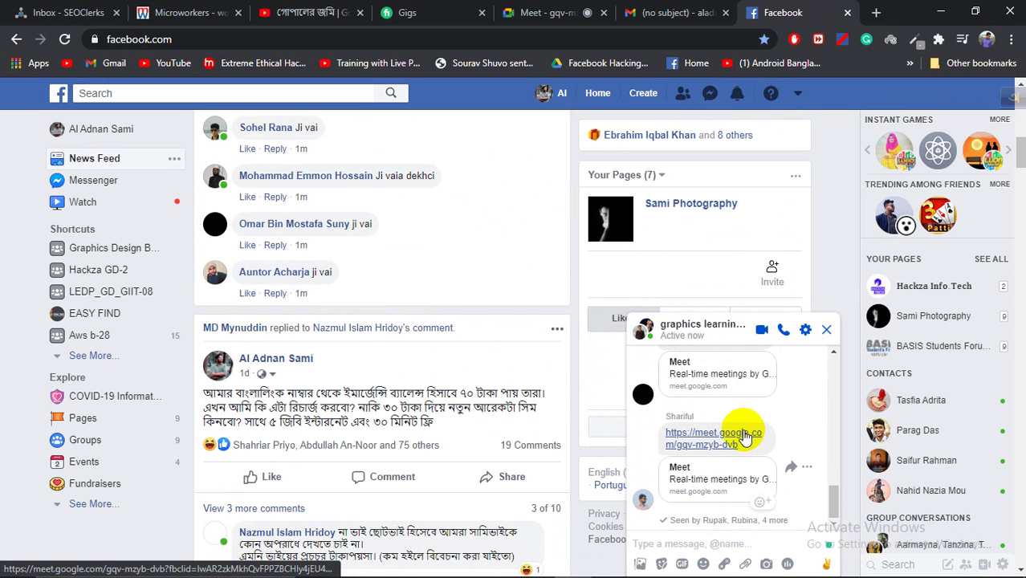
scroll(742, 434, "up", 5)
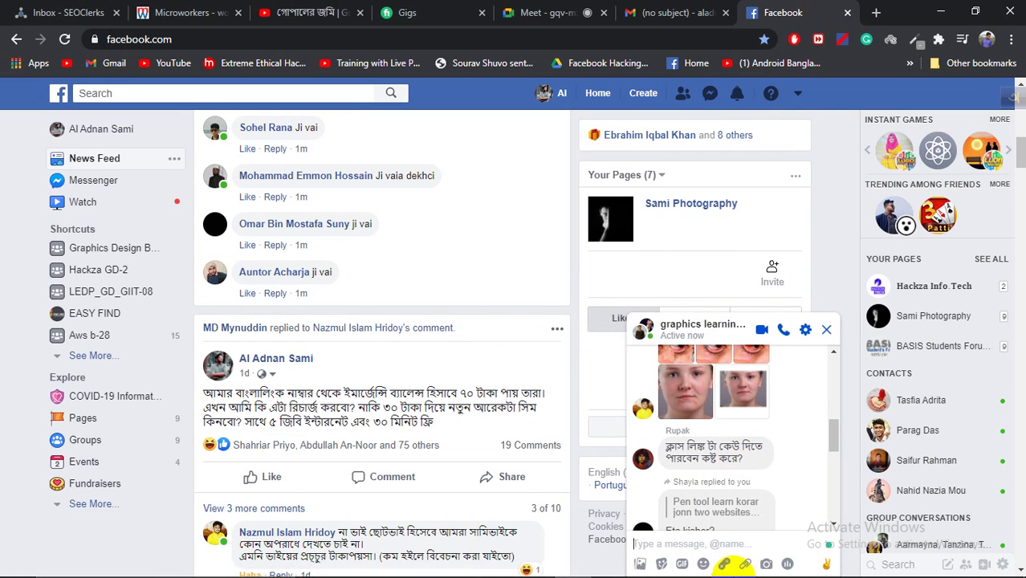
Return to the Google Meet call, present the entire screen again and move the sharing notice off the meeting controls
left_click(552, 11)
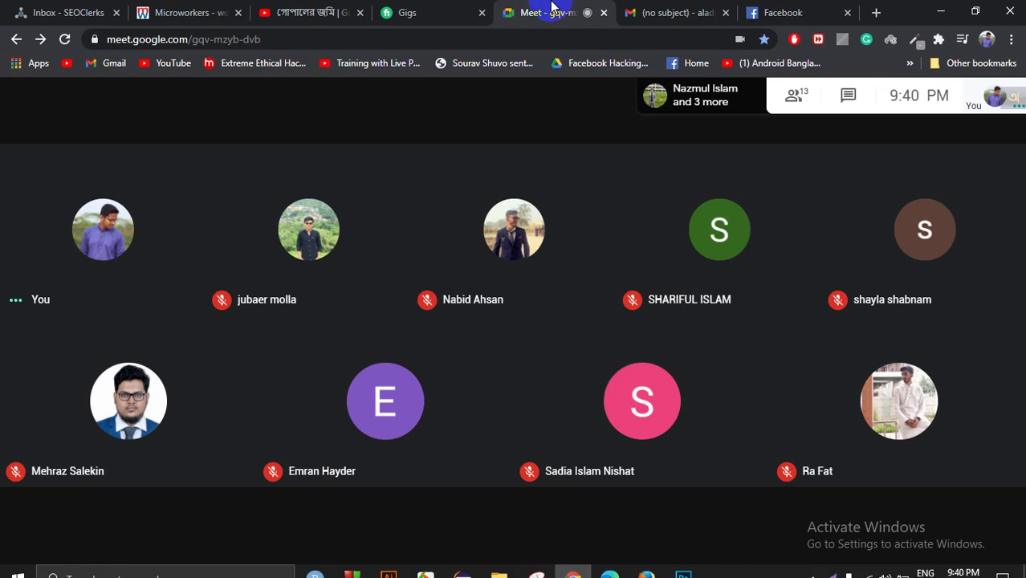
left_click(914, 553)
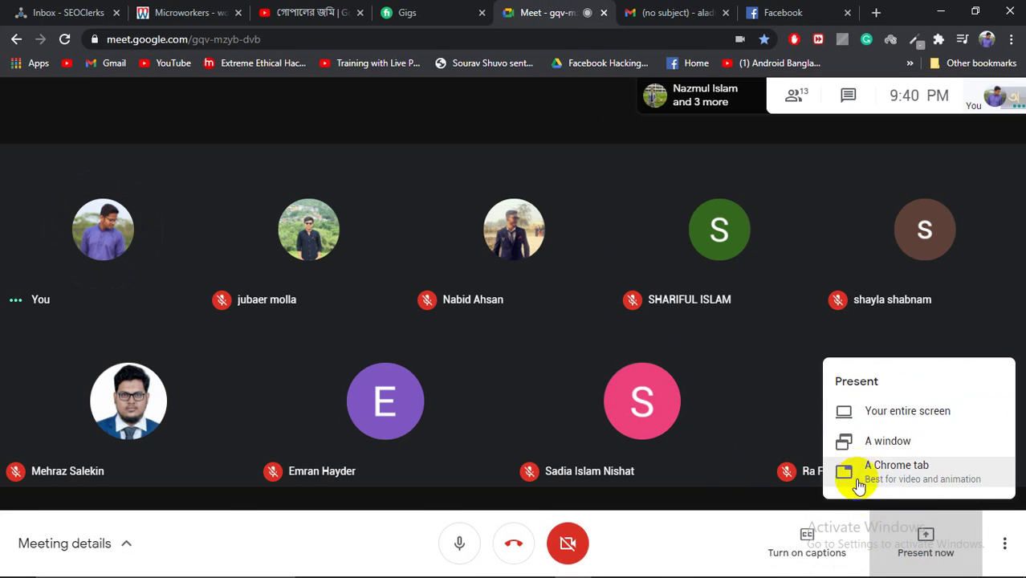
left_click(893, 406)
left_click(509, 259)
left_click(652, 364)
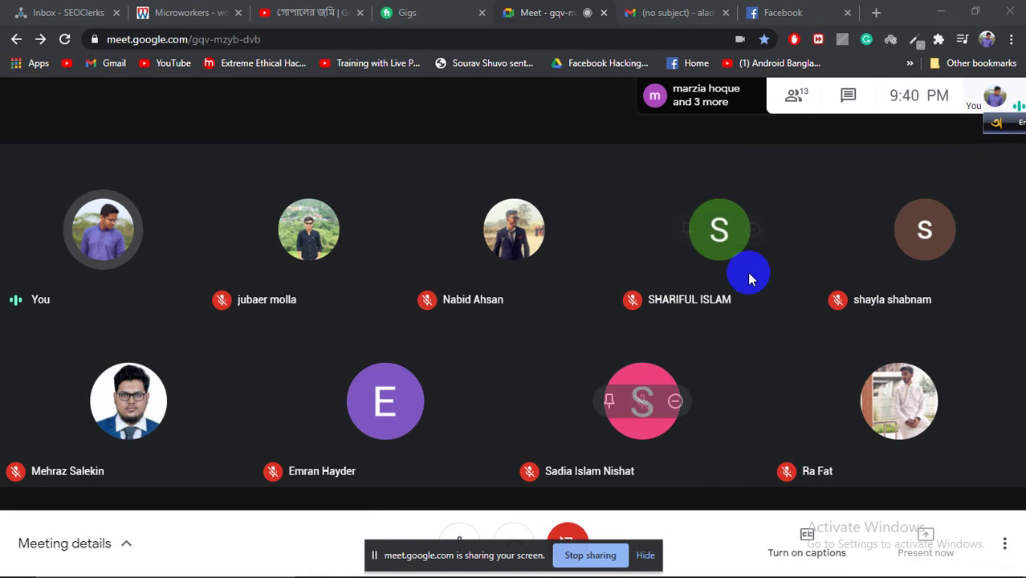
left_click_drag(474, 559, 834, 400)
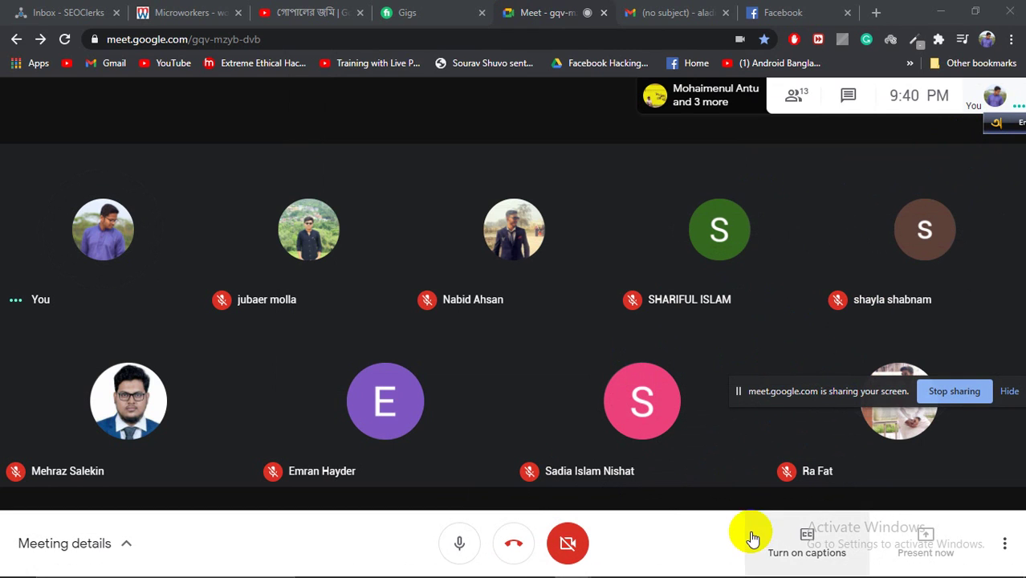
left_click_drag(829, 395, 832, 299)
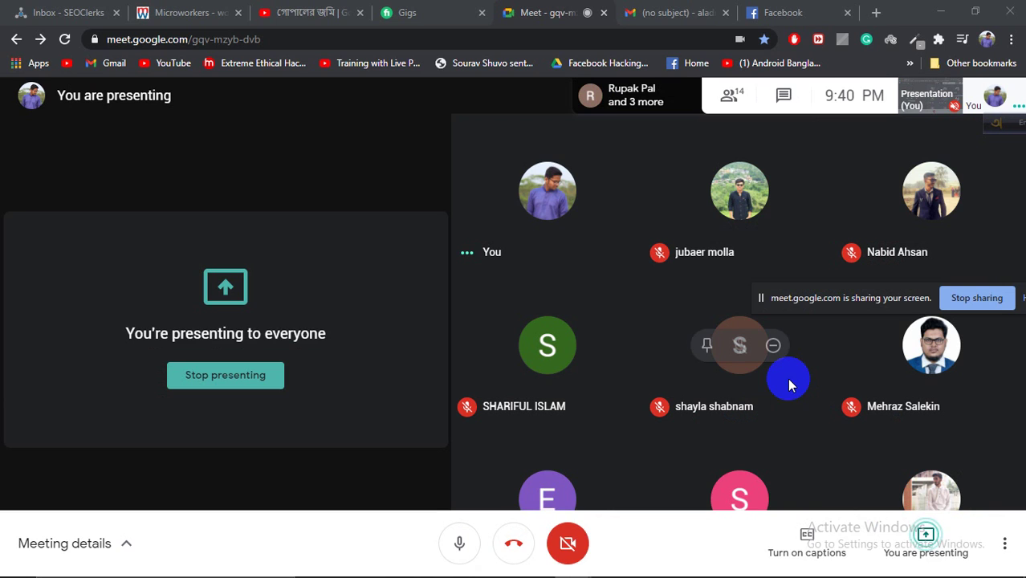
left_click_drag(813, 297, 832, 265)
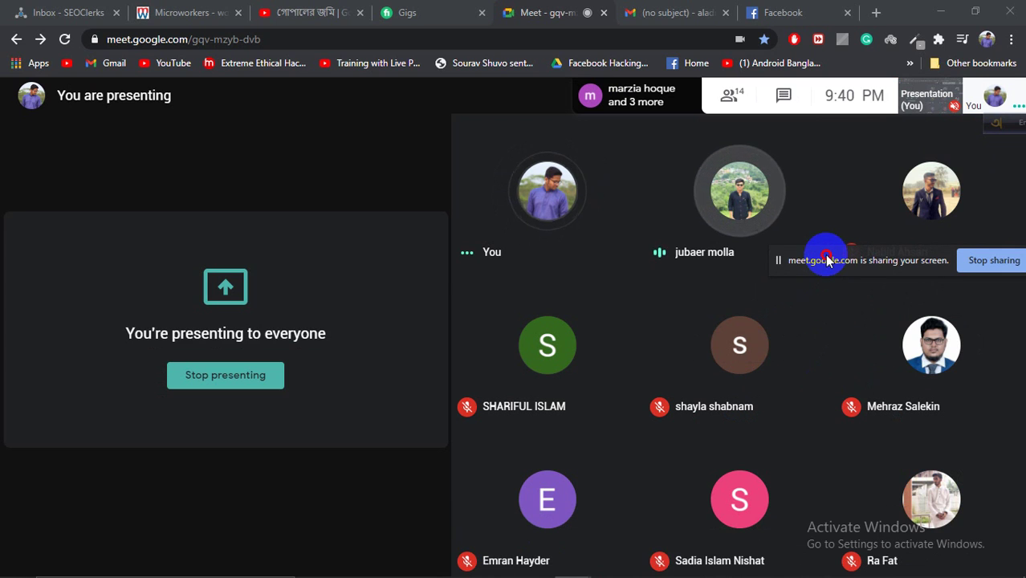
left_click_drag(830, 259, 841, 238)
left_click(785, 10)
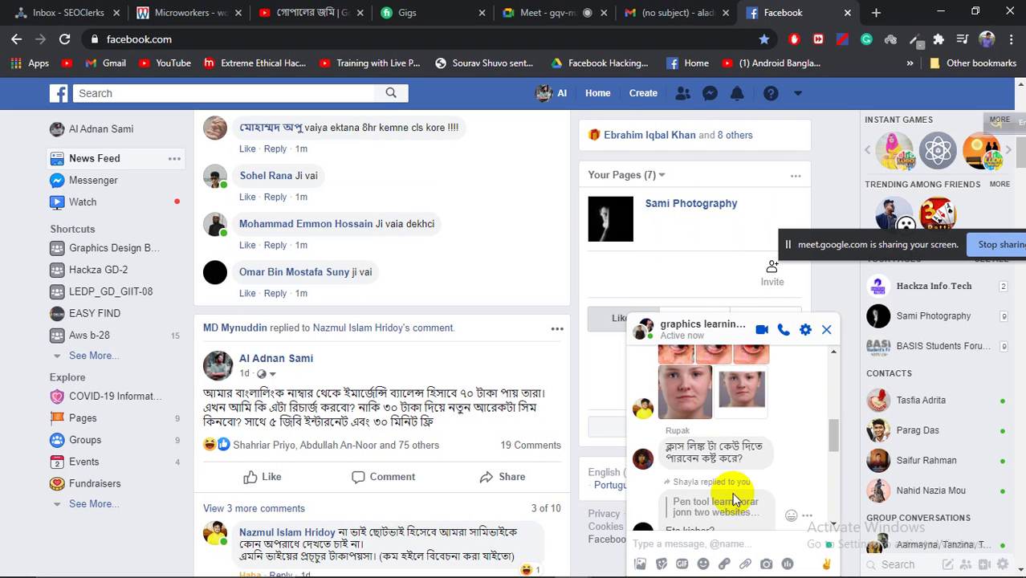
scroll(743, 489, "up", 4)
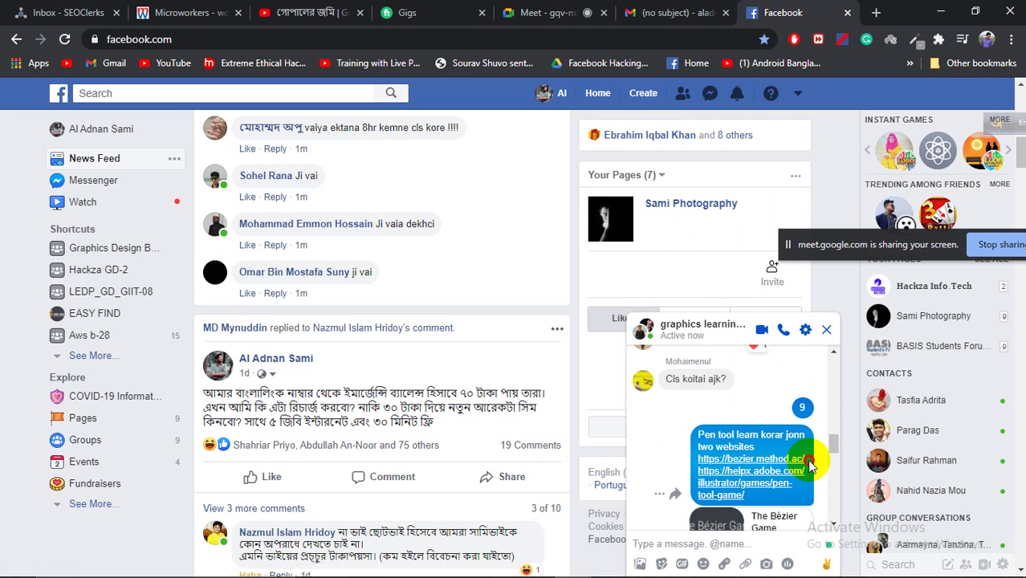
left_click(699, 463)
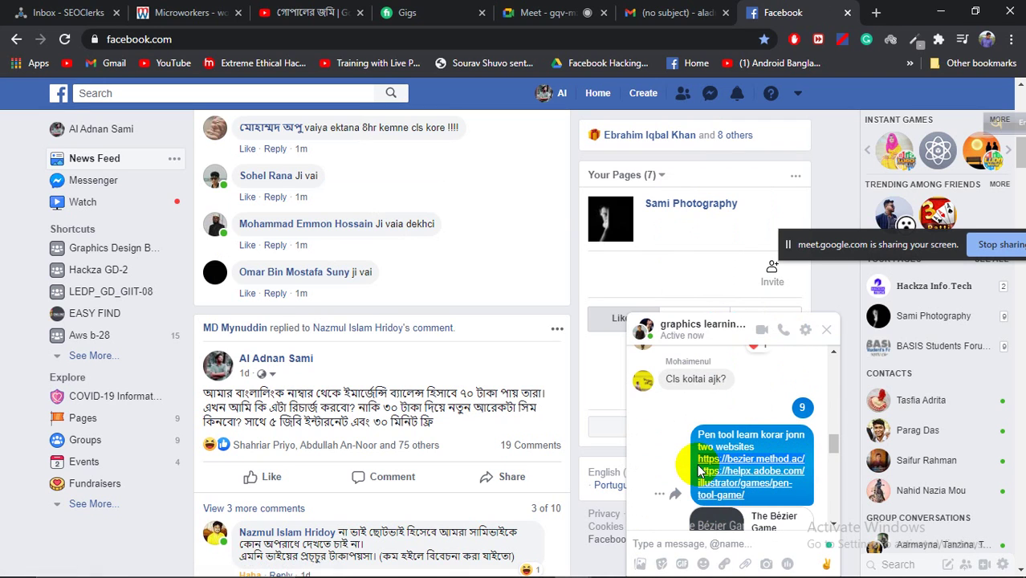
left_click(872, 13)
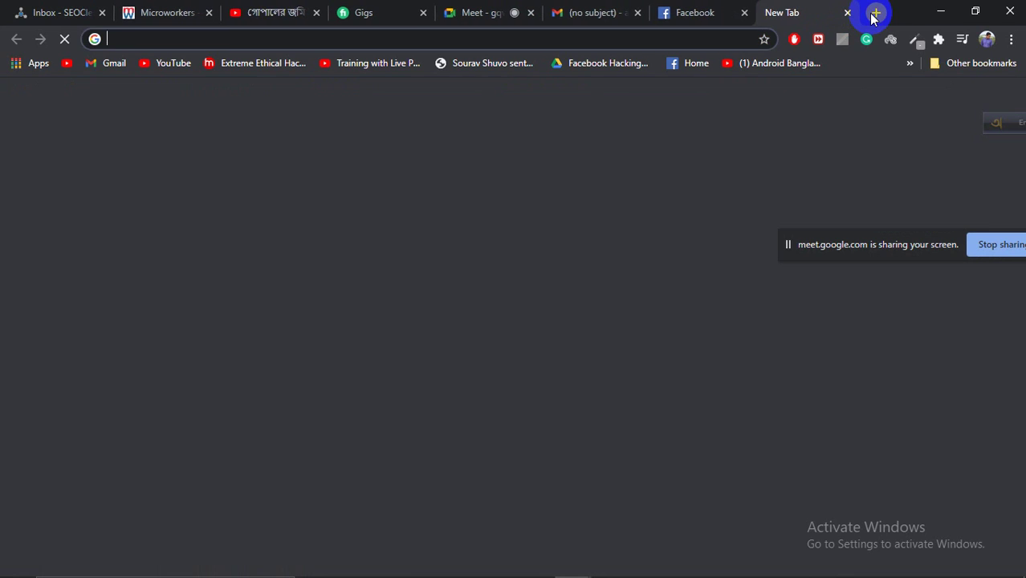
type("https://bezier.method.ac/")
key("Return")
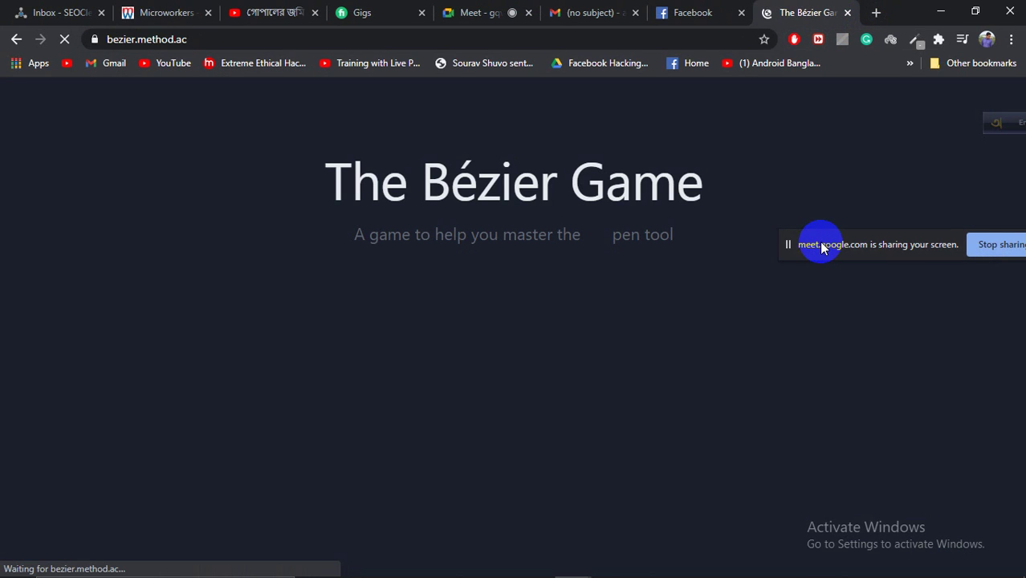
left_click_drag(824, 245, 786, 85)
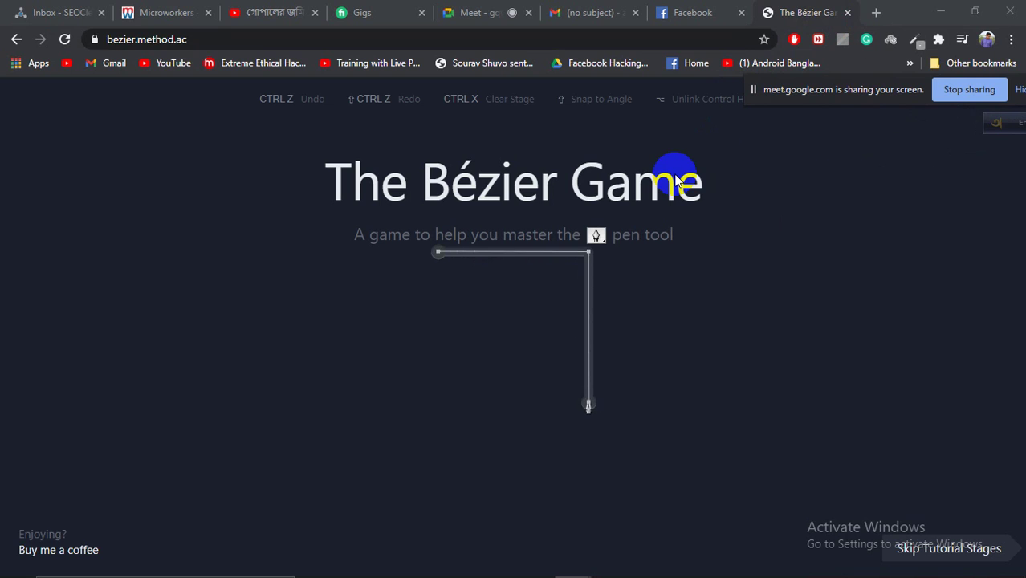
left_click_drag(844, 96, 964, 175)
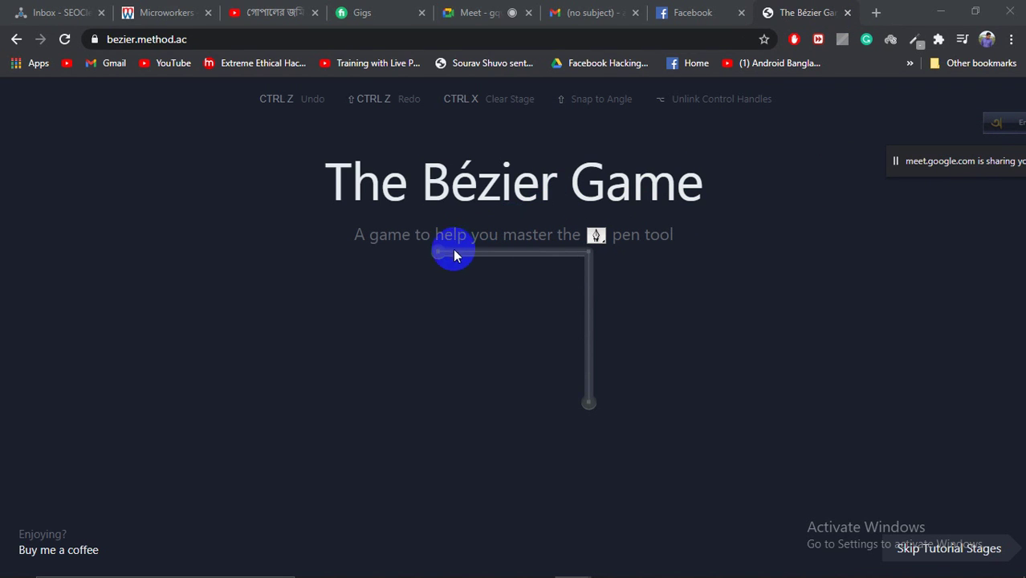
Trace the right-angle line of the opening stage with three corner nodes, starting at the marked end
left_click(437, 255)
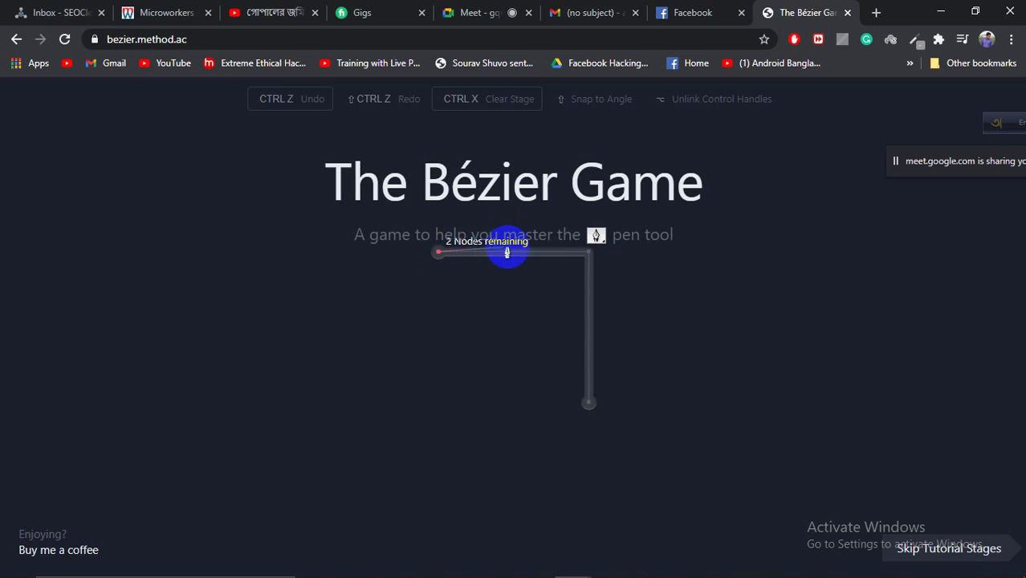
left_click(590, 254)
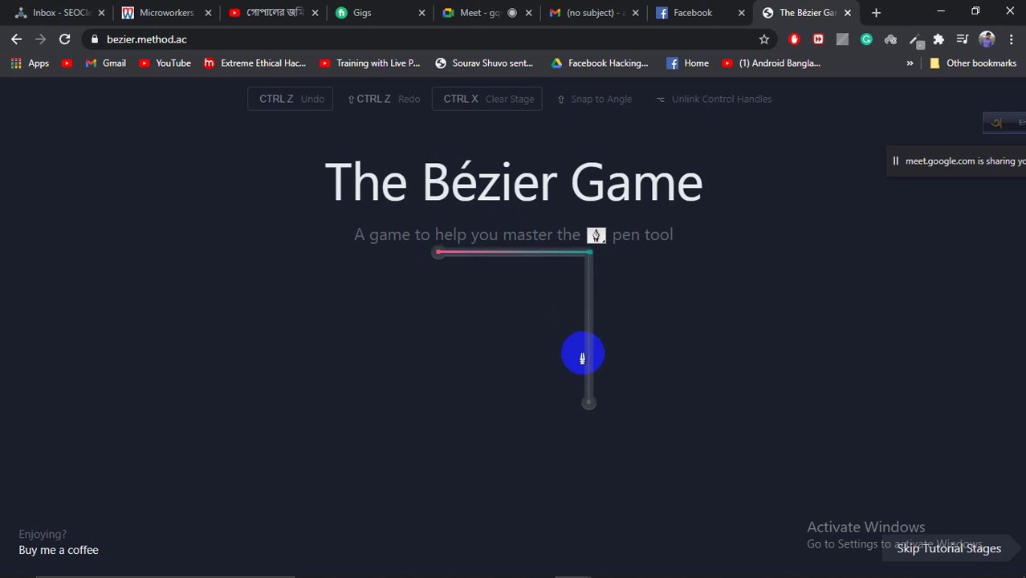
left_click(589, 403)
Trace the house outline with straight segments, starting at the roof peak, going clockwise and closing the path at the peak
left_click(514, 178, "shift")
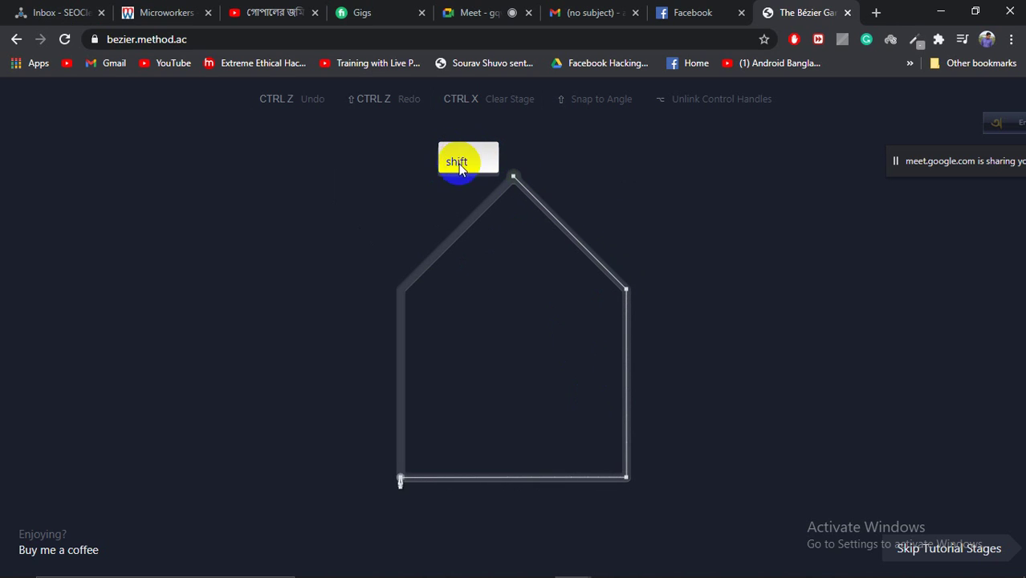
left_click(515, 178)
left_click_drag(514, 179, 632, 337)
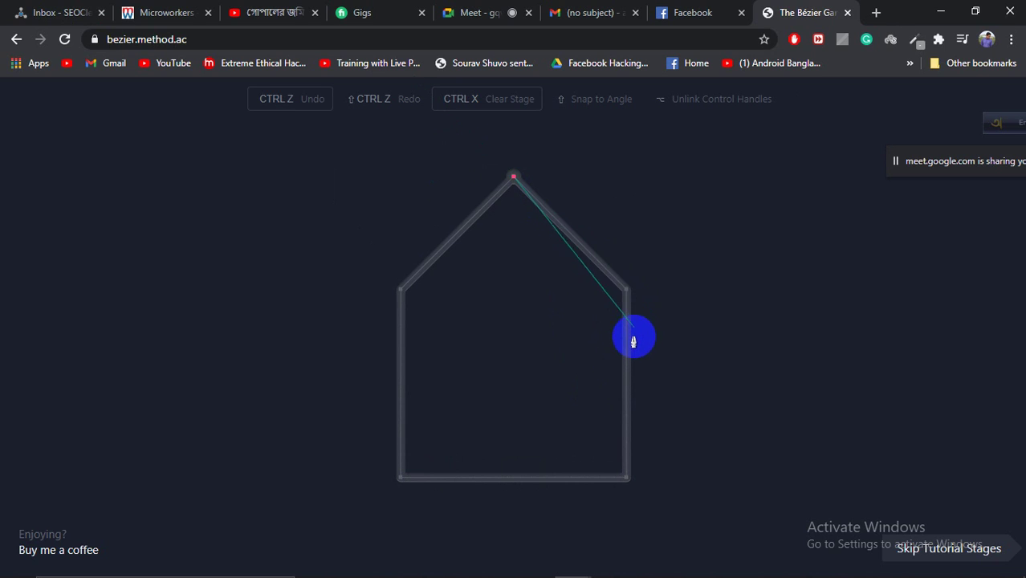
left_click(627, 292)
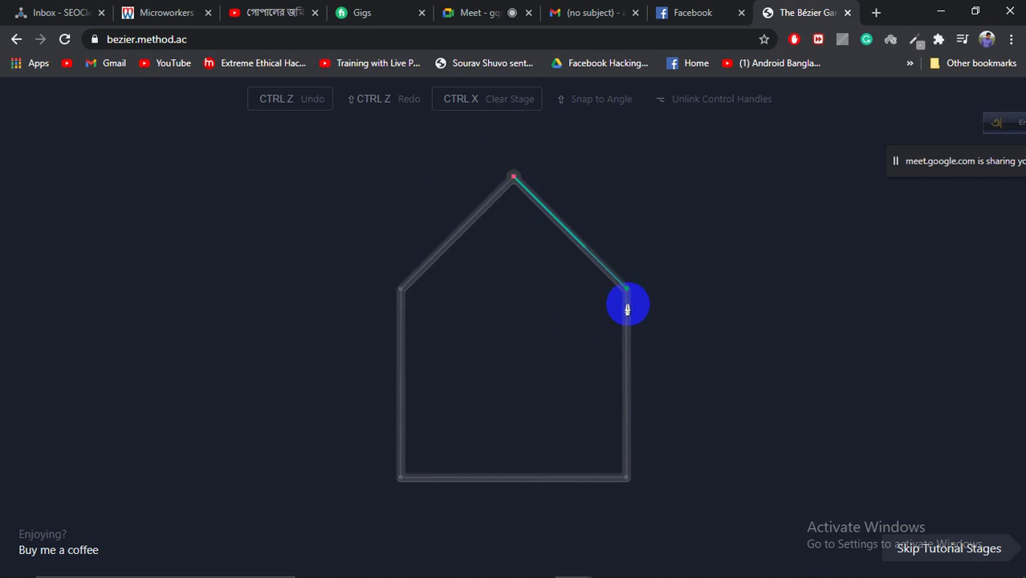
left_click(626, 479)
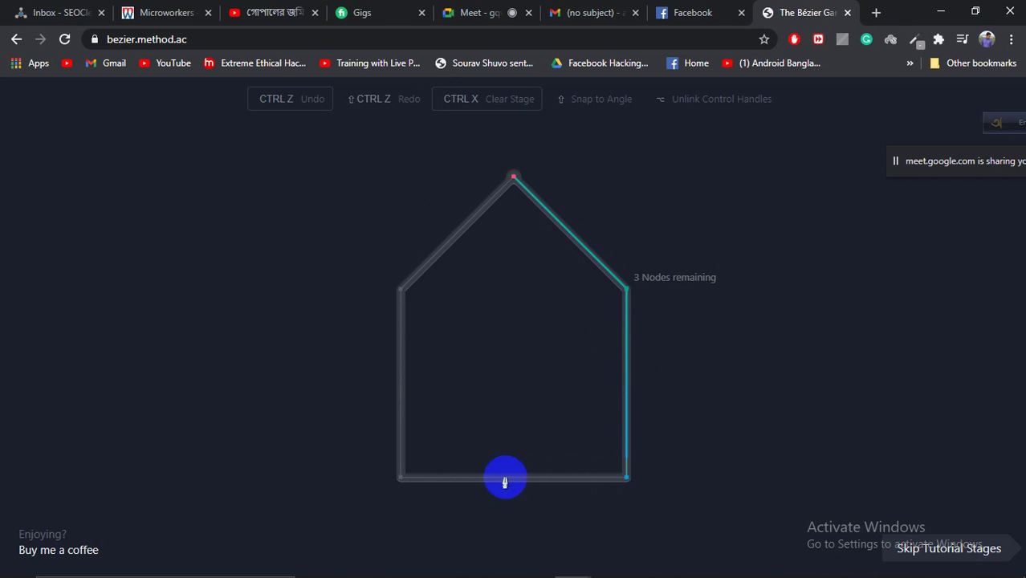
left_click(402, 479)
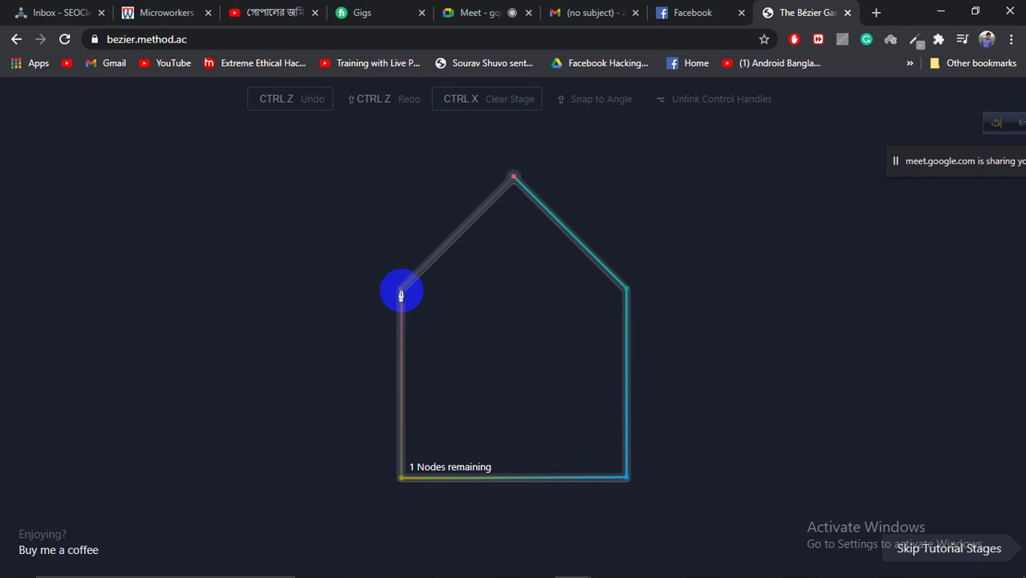
left_click(401, 292)
left_click(514, 177)
Trace the circle clockwise with curve nodes at its four extreme points, closing the path at the leftmost node
left_click_drag(431, 336, 440, 321)
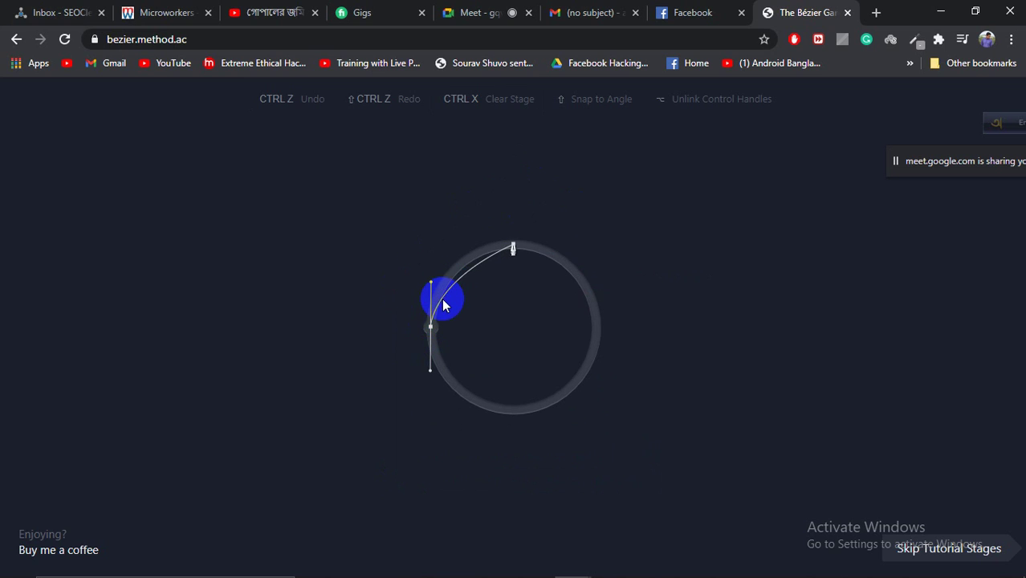
left_click_drag(514, 244, 558, 248)
left_click_drag(432, 328, 431, 281)
left_click_drag(513, 243, 561, 245)
left_click_drag(595, 331, 595, 374)
left_click_drag(515, 412, 467, 411)
left_click(431, 328)
Trace the heart with curve nodes at its upper notch and lower tip, pulling the handles to match the outline
left_click_drag(511, 271, 624, 182)
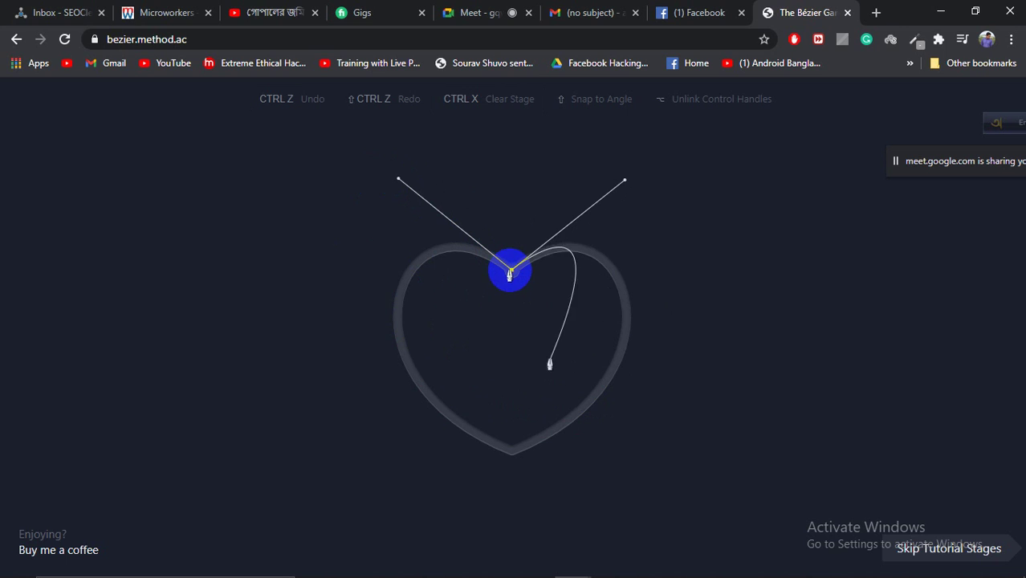
left_click_drag(513, 452, 323, 378)
left_click_drag(512, 271, 629, 175)
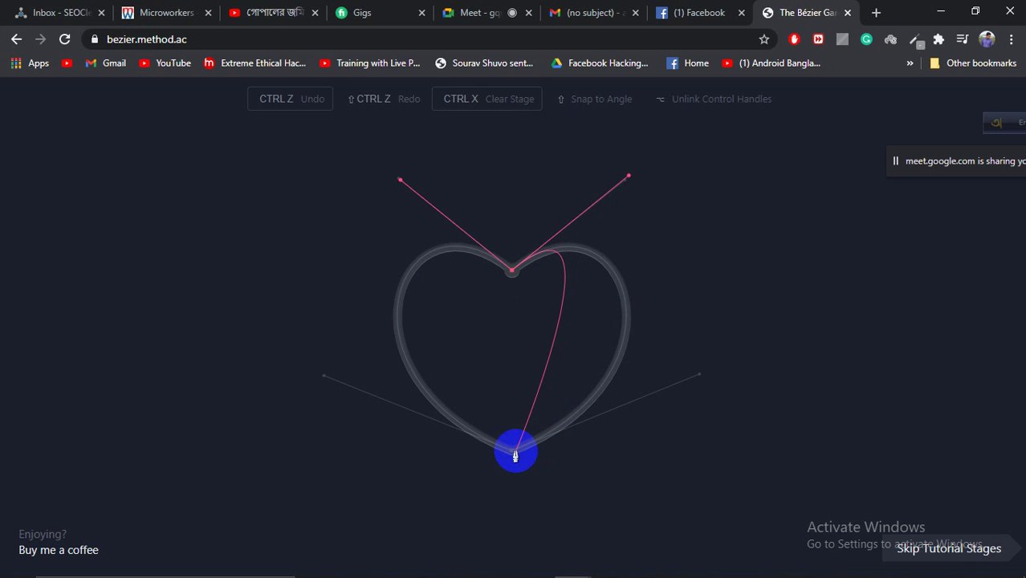
mouse_move(511, 453)
left_mouse_down()
mouse_move(382, 442)
mouse_move(325, 470)
mouse_move(336, 519)
mouse_move(325, 527)
mouse_move(324, 379)
left_mouse_up()
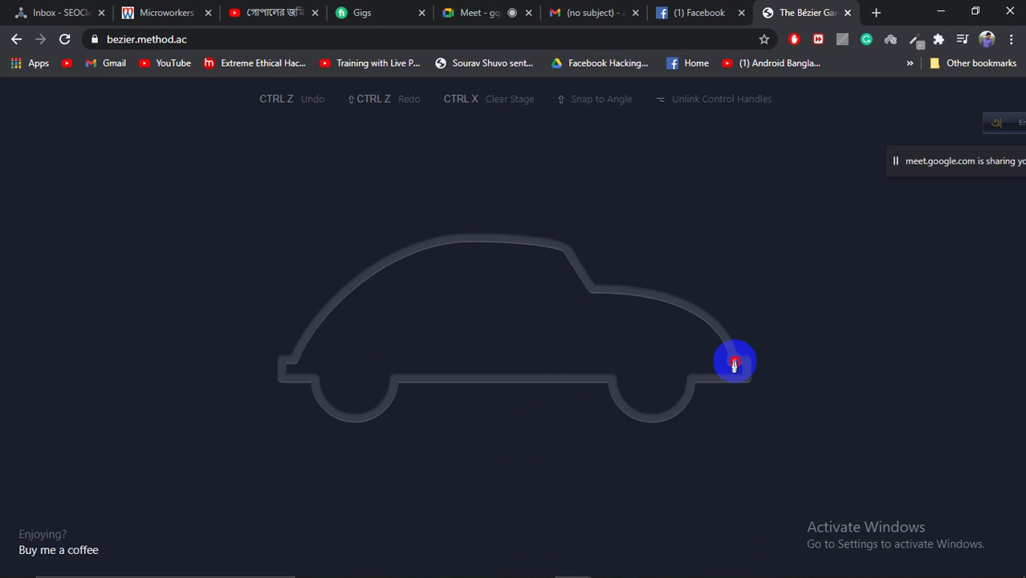
Try to trace the car's hood, windshield and roof, starting at the marked front node and using several nodes for the hood
left_click(734, 365)
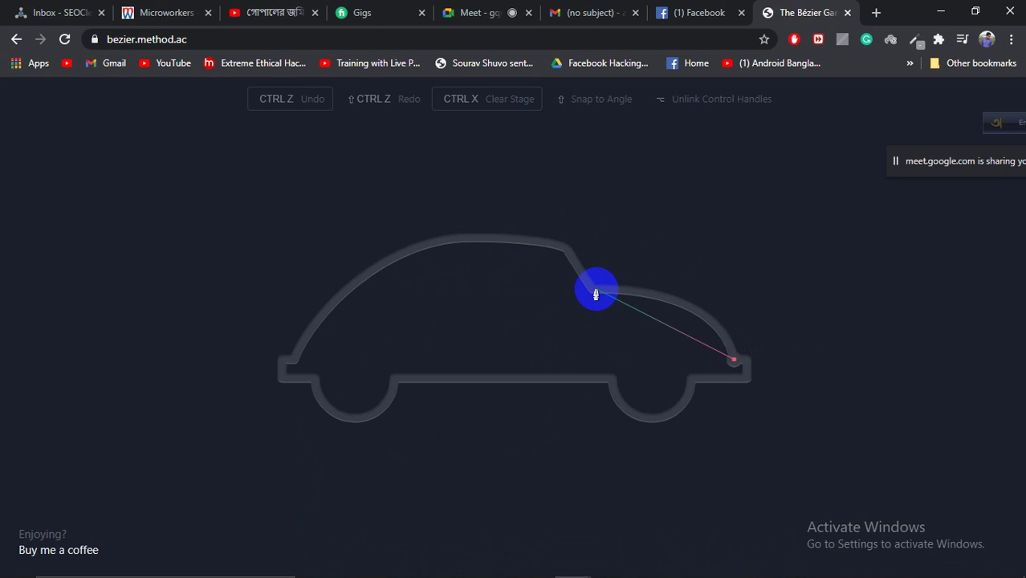
left_click_drag(668, 303, 622, 291)
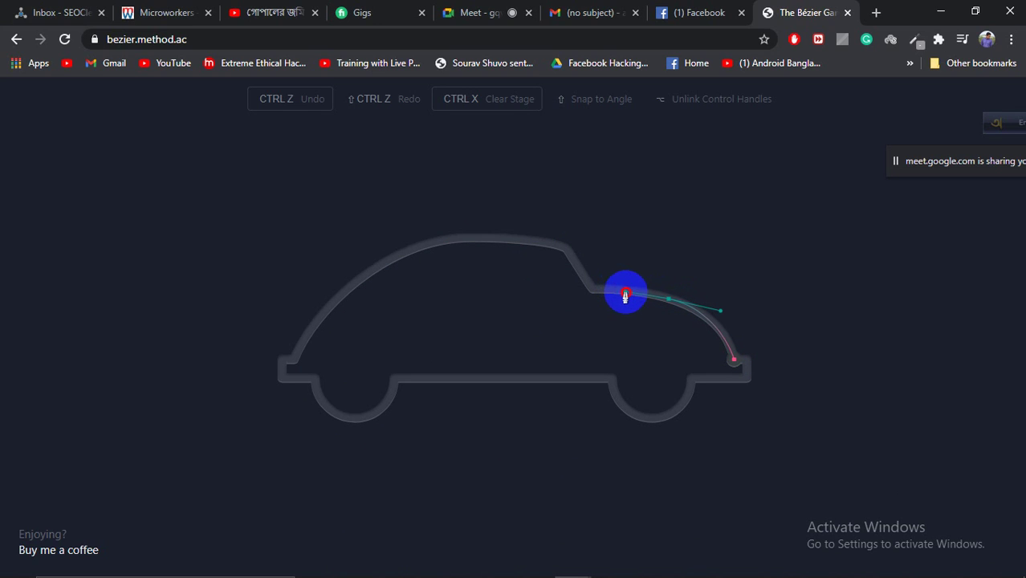
left_click_drag(634, 296, 595, 292)
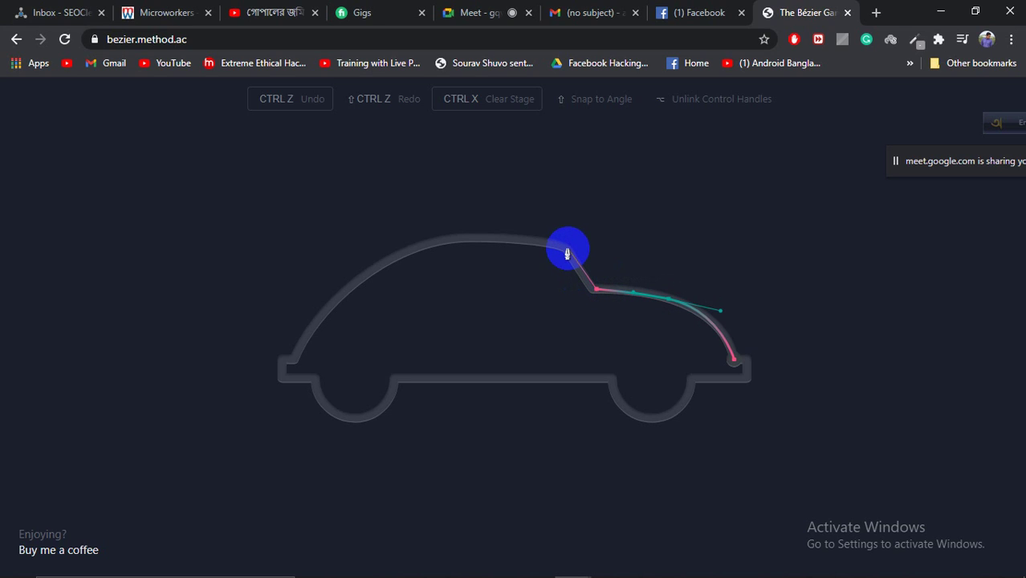
left_click(566, 249)
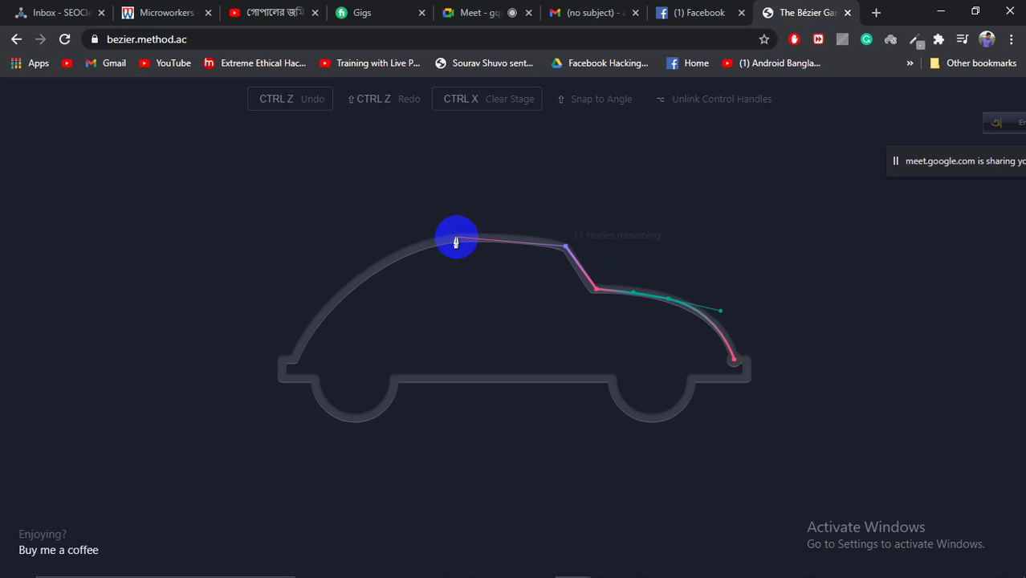
left_click(456, 239)
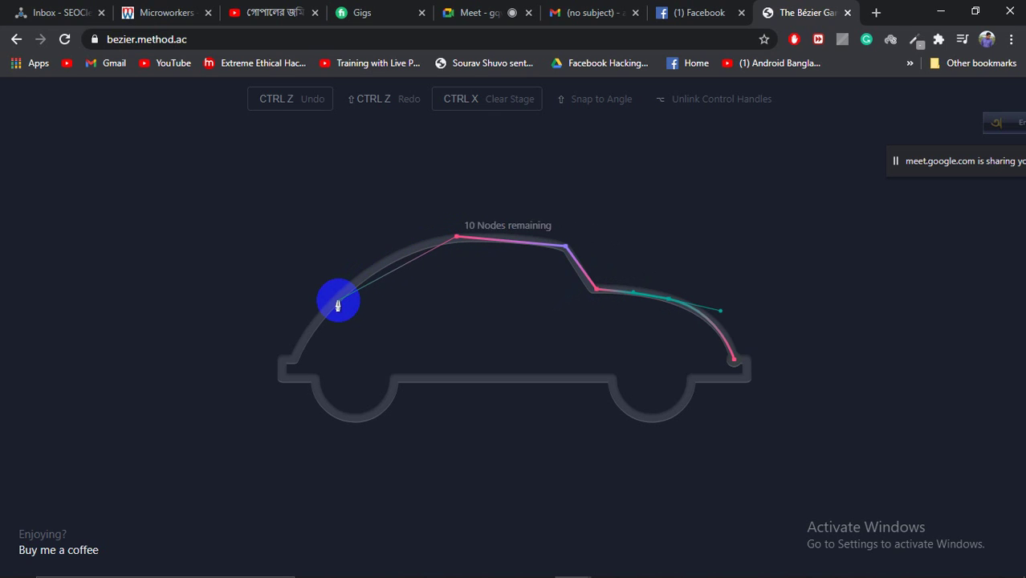
Try to continue the car path down the rear and along the underside, curving around both wheel arches
left_click_drag(335, 303, 392, 411)
left_click(294, 360)
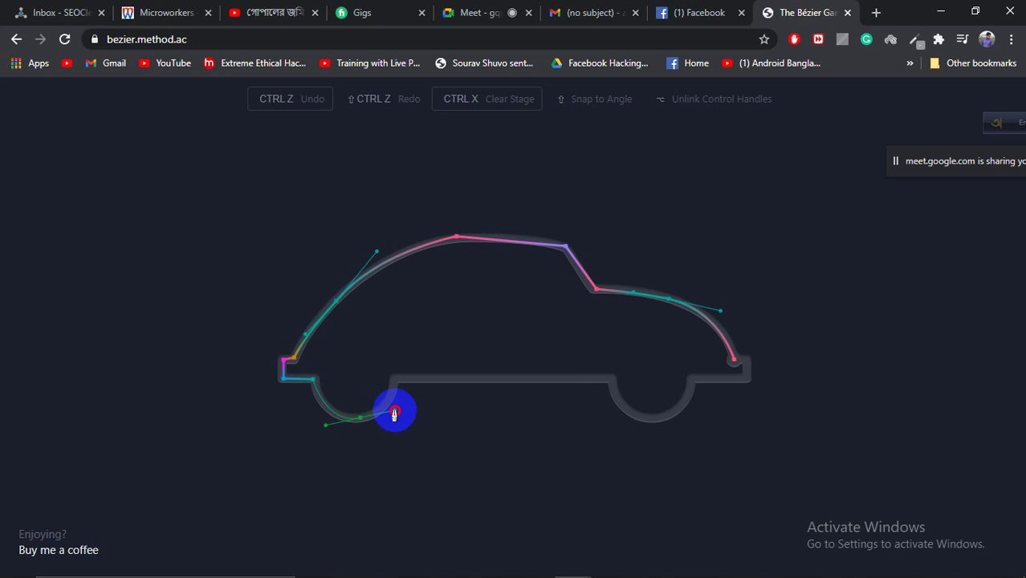
left_click(393, 388)
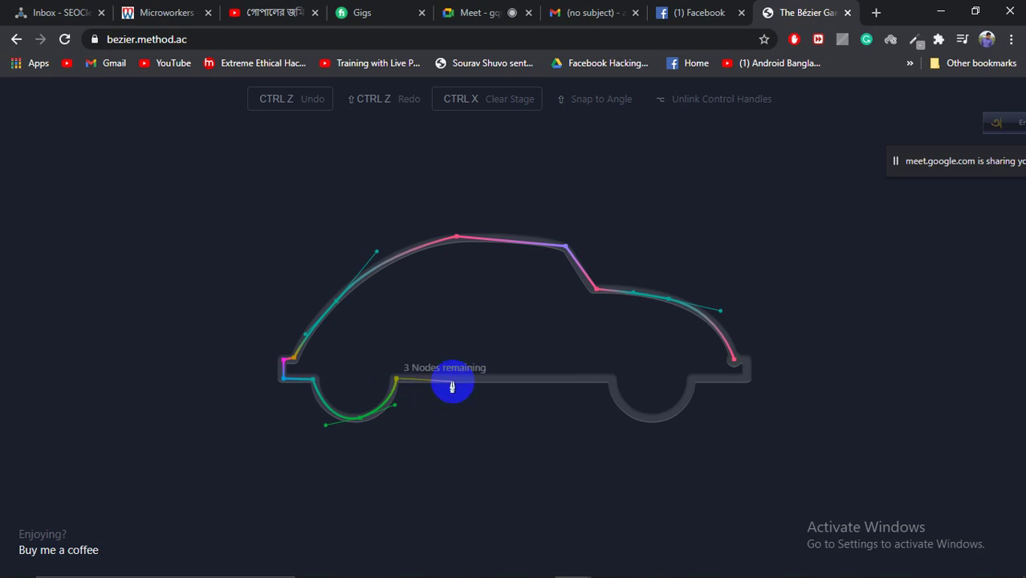
left_click(608, 379)
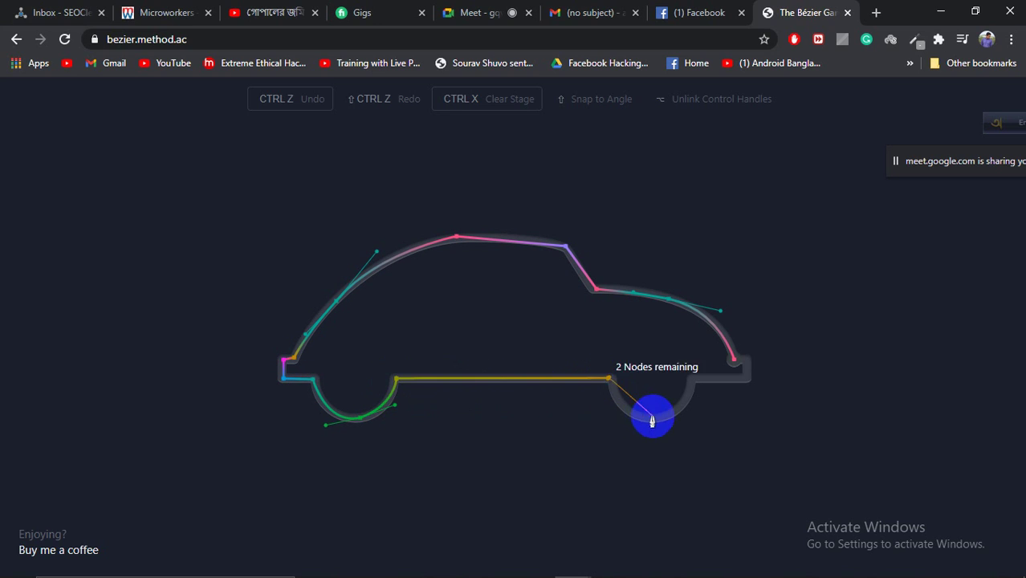
left_click_drag(659, 419, 695, 411)
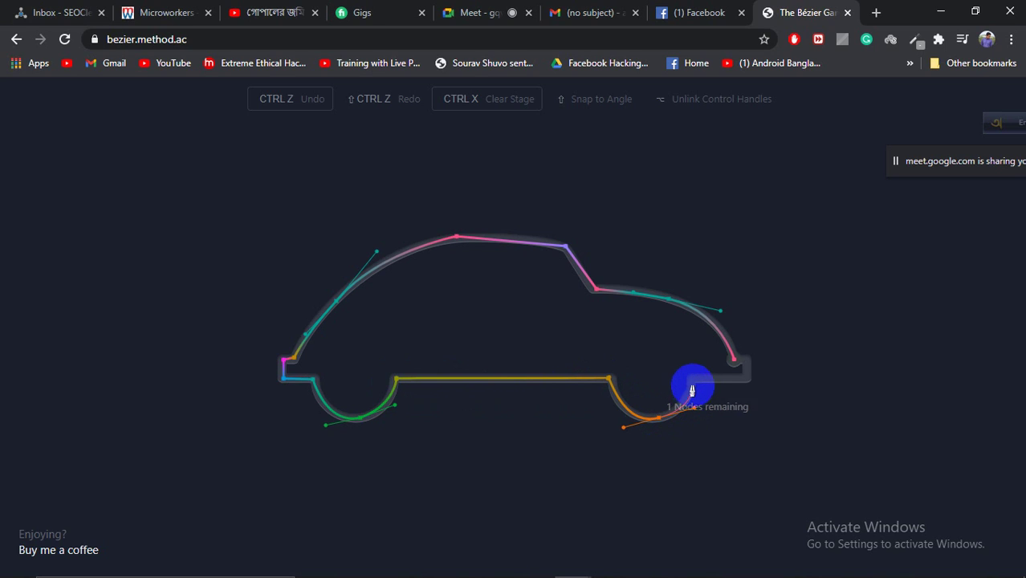
left_click(693, 384)
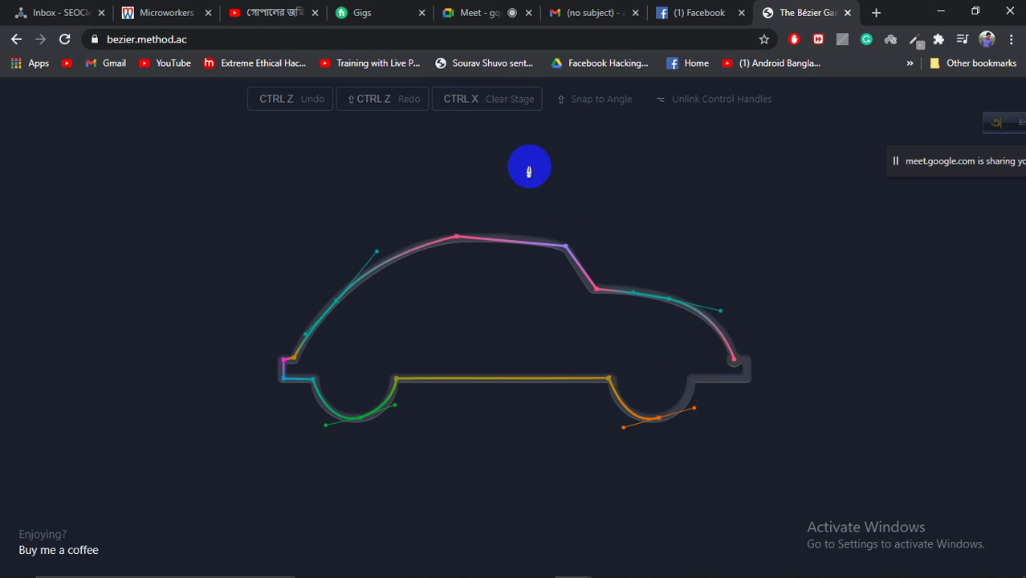
Undo the traced car segments back to the starting node at the front
key("ctrl+z")
key("ctrl+z")
key("ctrl+z")
key("ctrl+z")
key("ctrl+z")
key("ctrl+z")
key("ctrl+z")
key("ctrl+z")
key("ctrl+z")
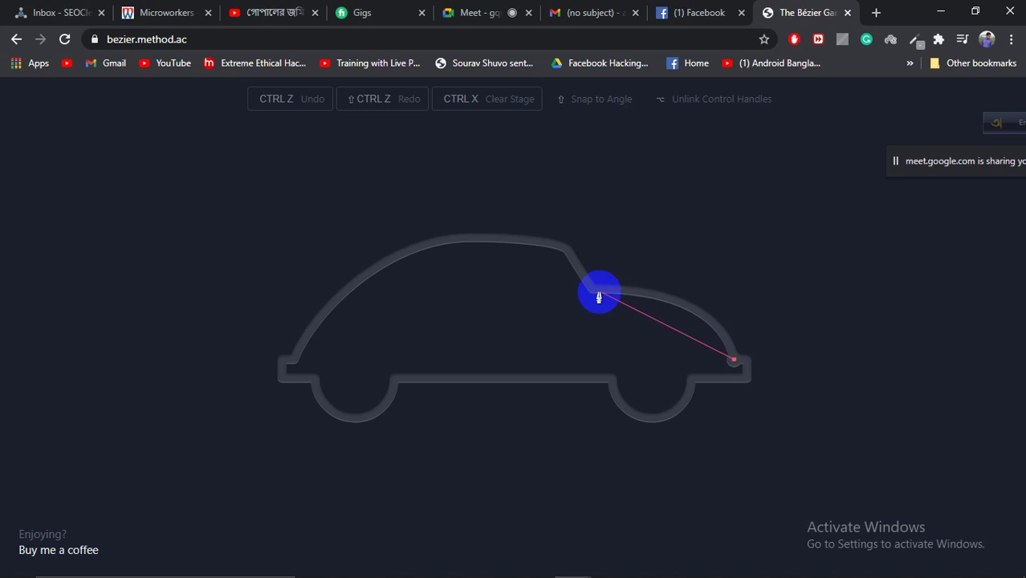
Trace the car's hood as a single curve and continue over the windshield, roof, rear bumper and rear wheel arch
left_click_drag(593, 288, 562, 246)
left_click(566, 246)
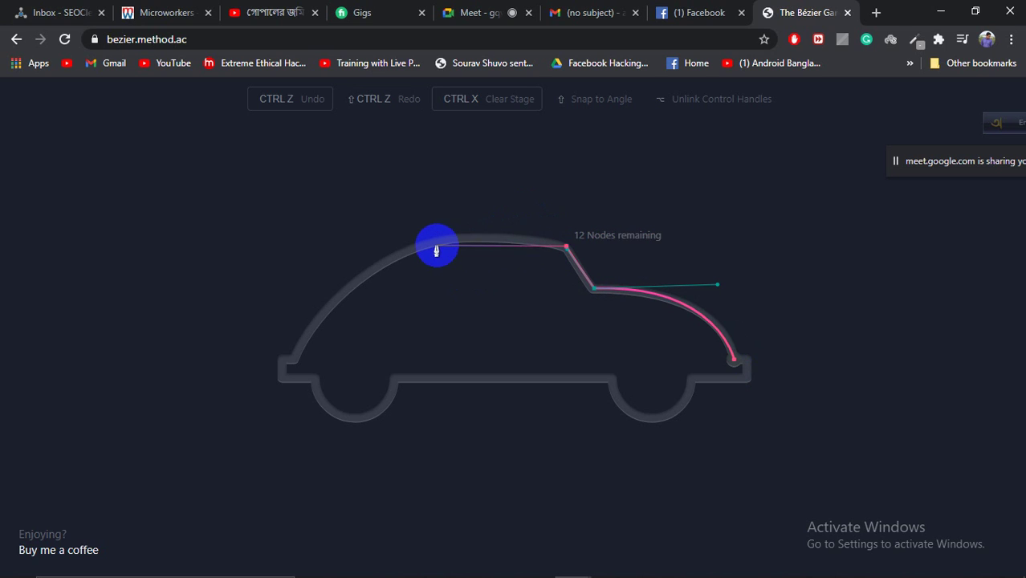
left_click(461, 238)
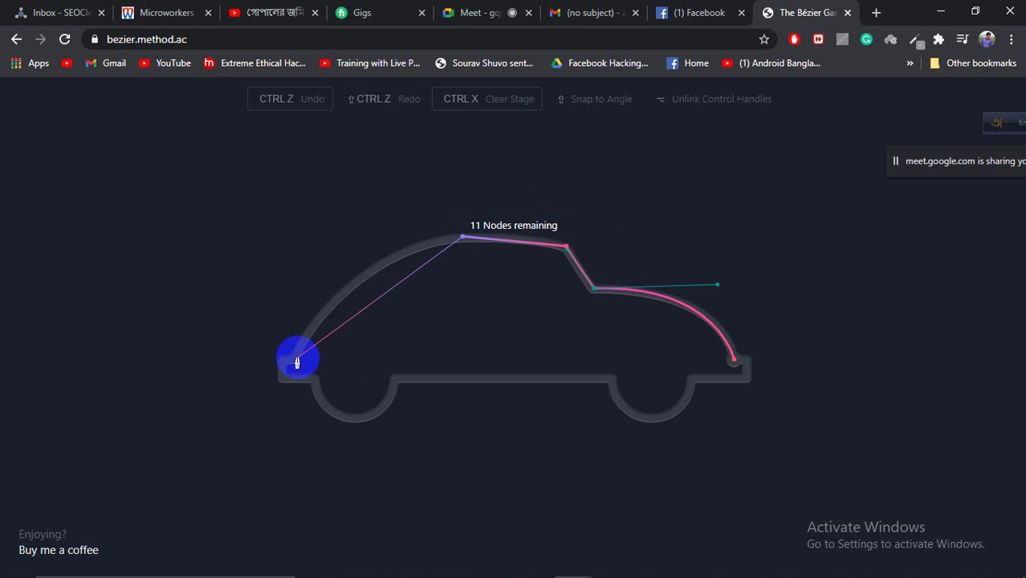
left_click_drag(296, 362, 395, 385)
Finish the car's underside, front wheel arch and front bumper, close the path at its starting node and proceed to the next stage
left_click(612, 379)
left_click_drag(662, 421, 696, 387)
left_click(694, 377)
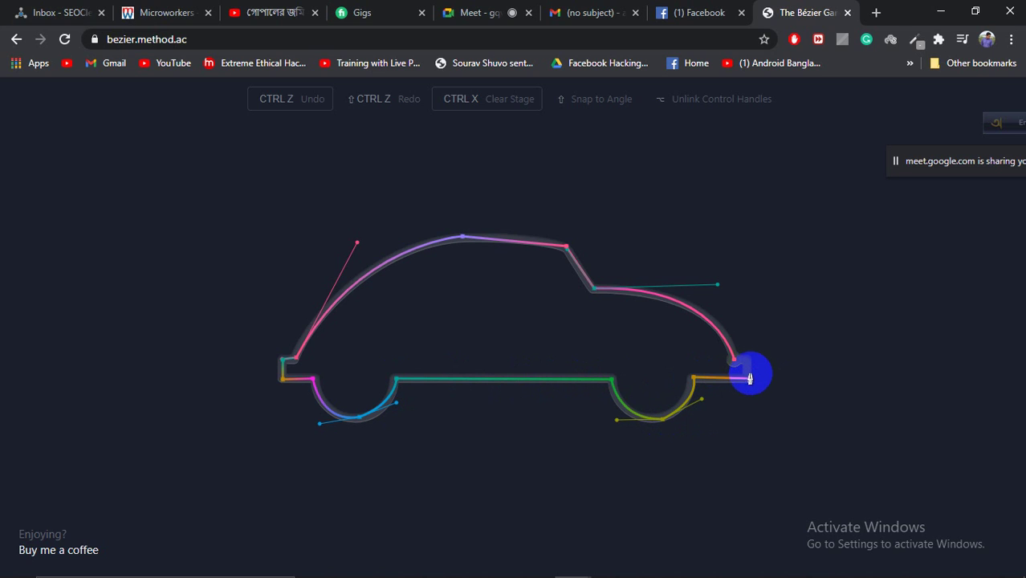
left_click(750, 378)
left_click(738, 361)
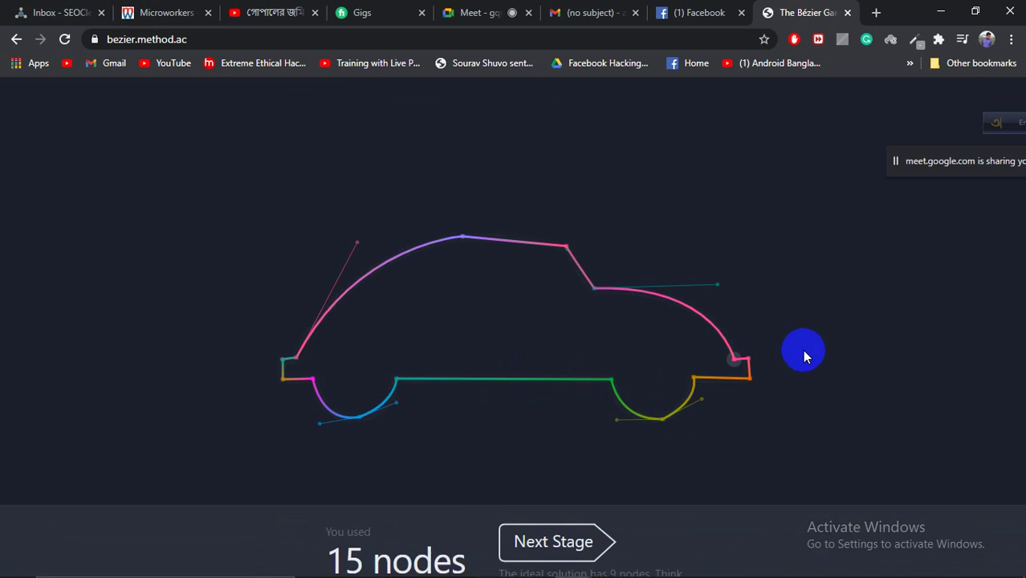
left_click(537, 501)
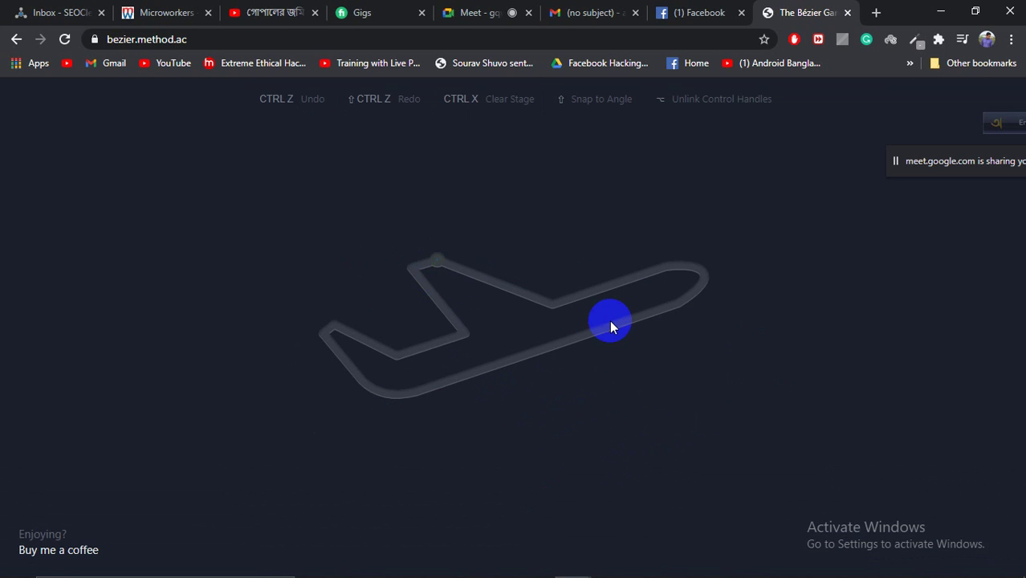
Trace the airplane from the marked wing node around the curved nose and along the belly to the rounded rear end
left_click(439, 264)
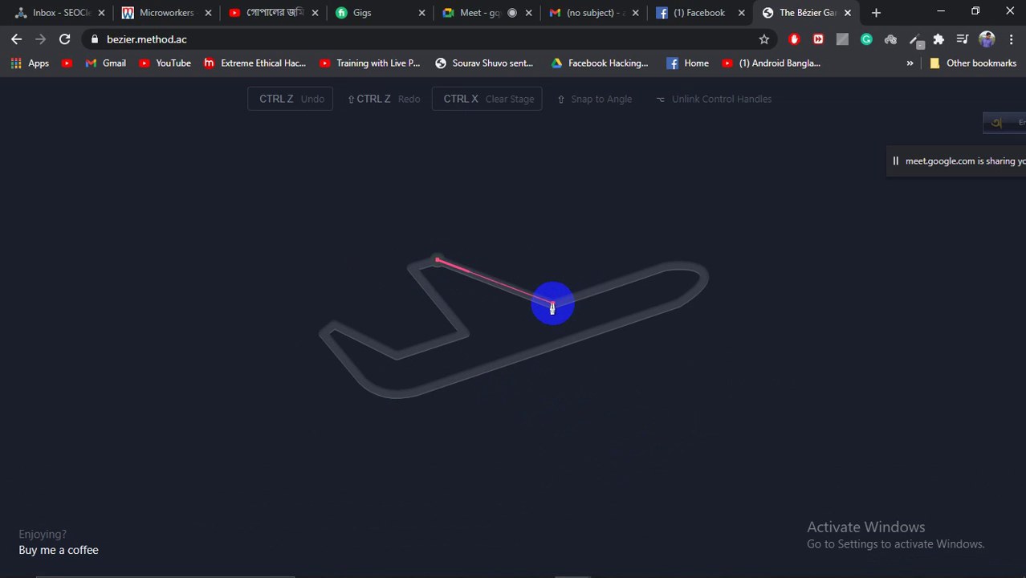
left_click(553, 305)
left_click_drag(713, 280, 627, 350)
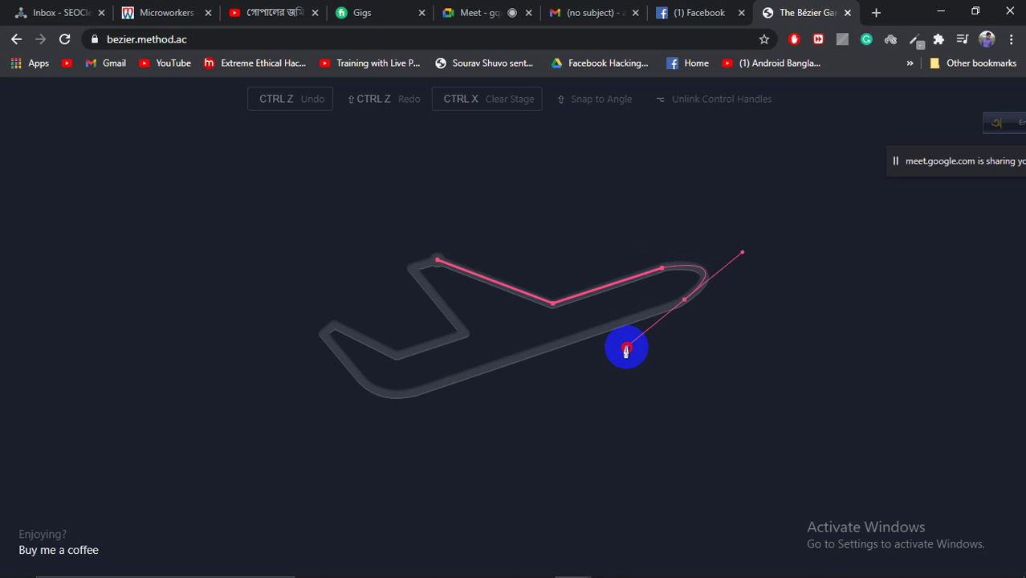
left_click(610, 326)
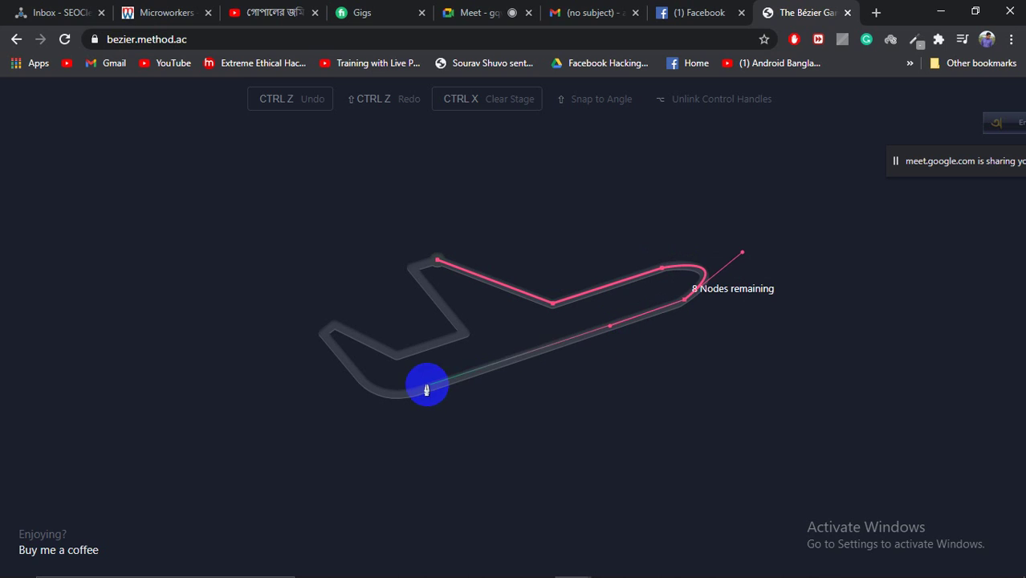
left_click_drag(418, 395, 338, 354)
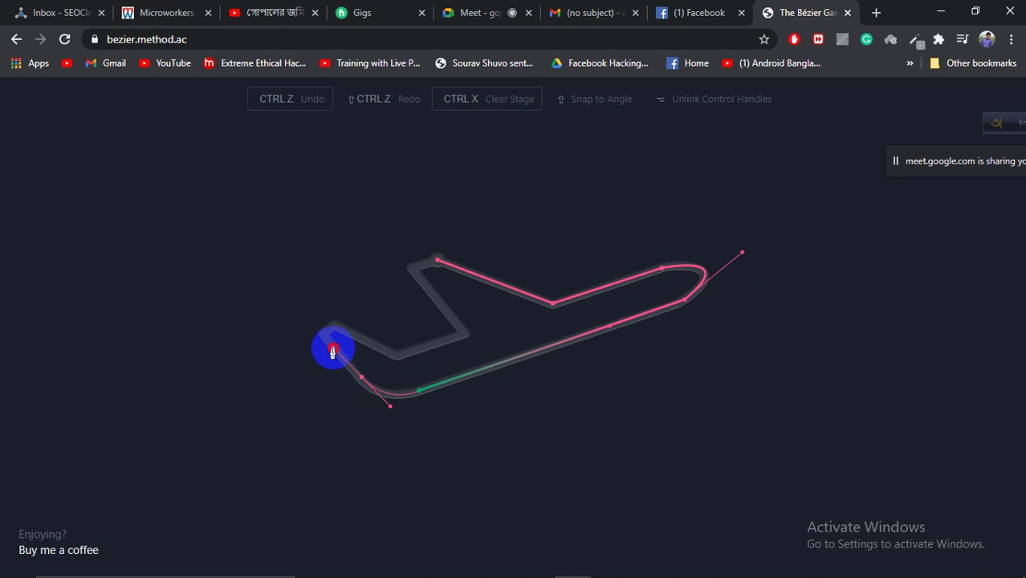
Trace the airplane's tail, rear notch and remaining wing with straight segments, close the path at its starting node and proceed to the next stage
left_click(331, 346)
left_click(331, 334)
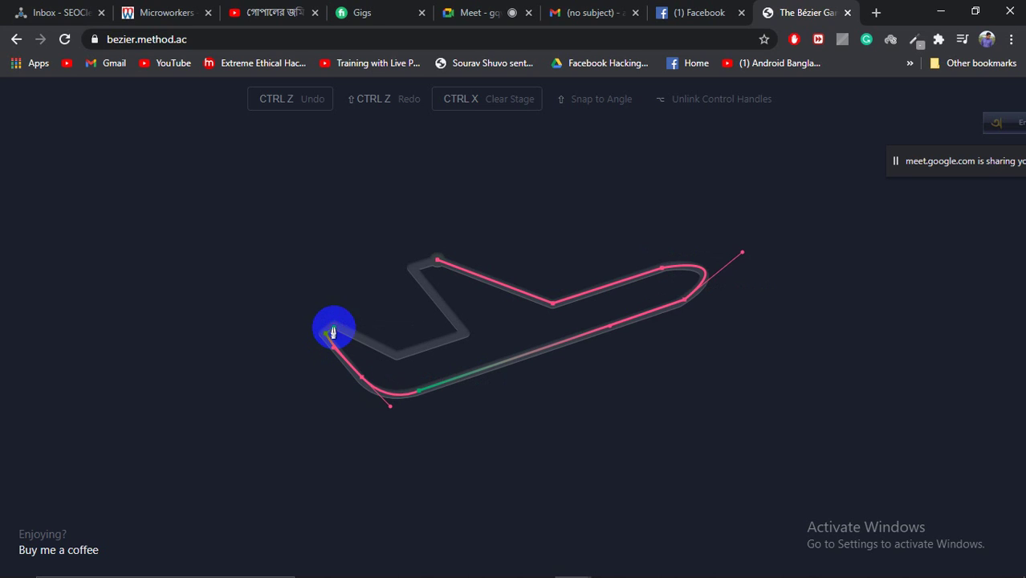
left_click(333, 333)
left_click(394, 355)
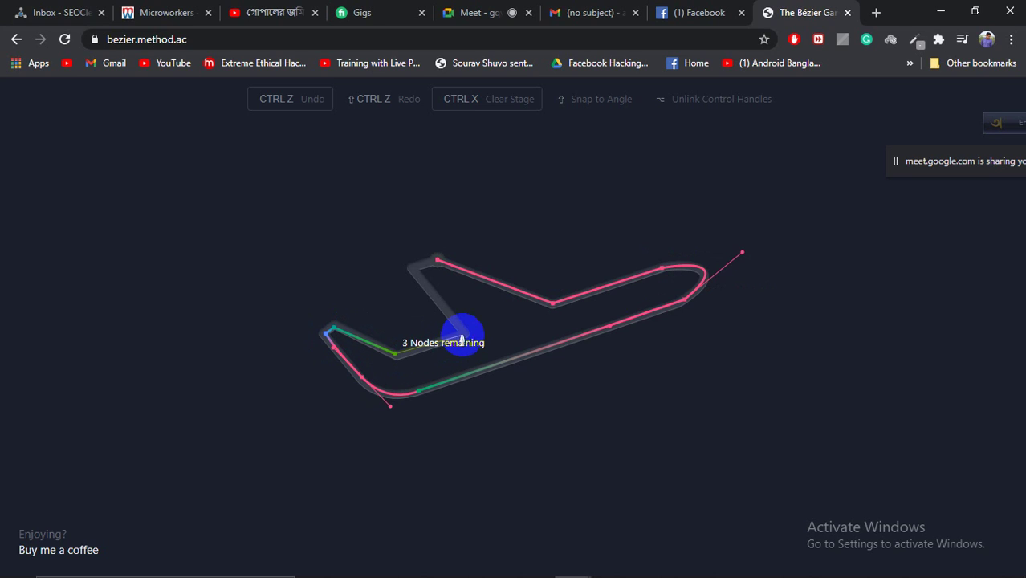
left_click(464, 334)
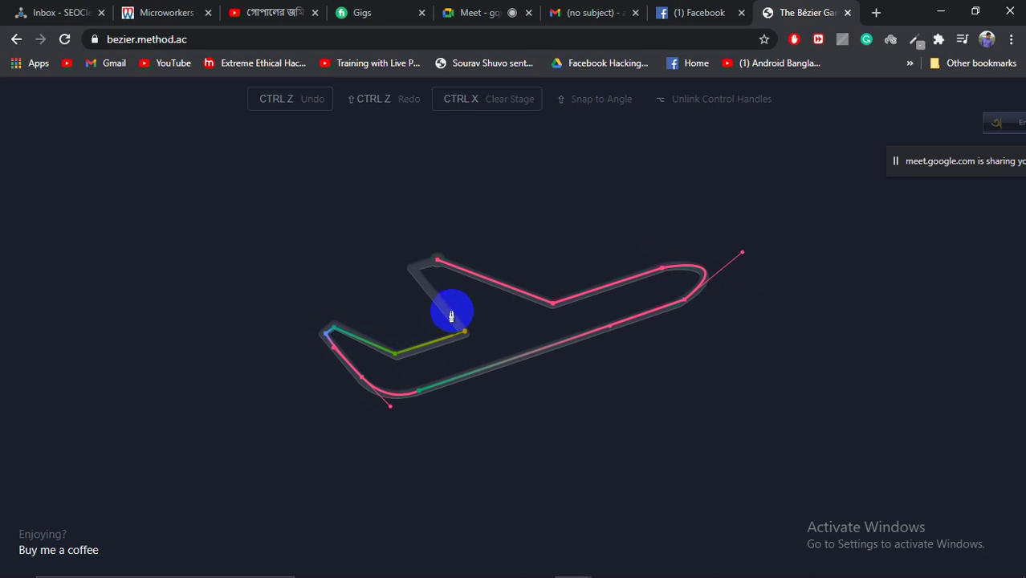
left_click(415, 272)
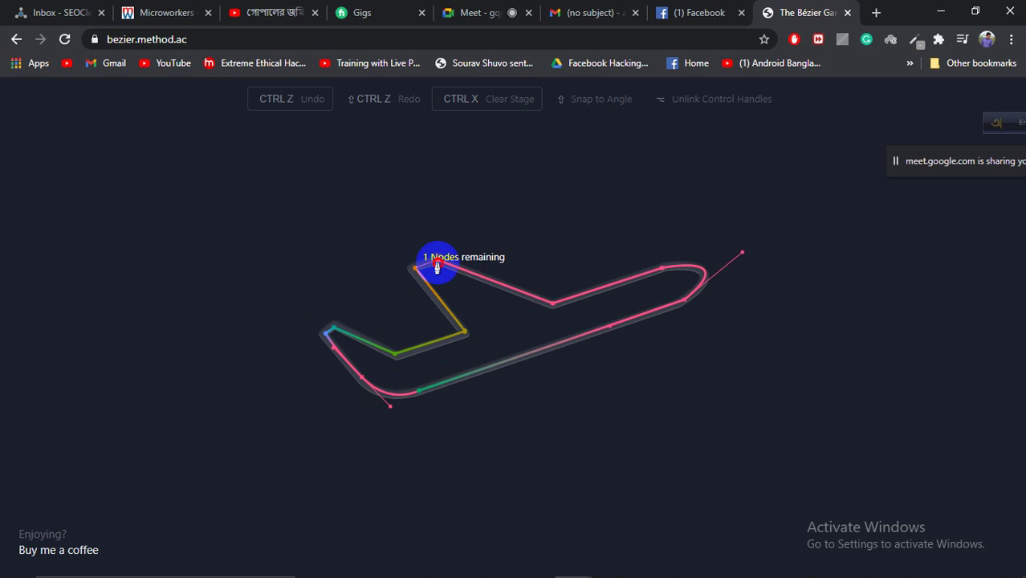
left_click(436, 266)
left_click(564, 498)
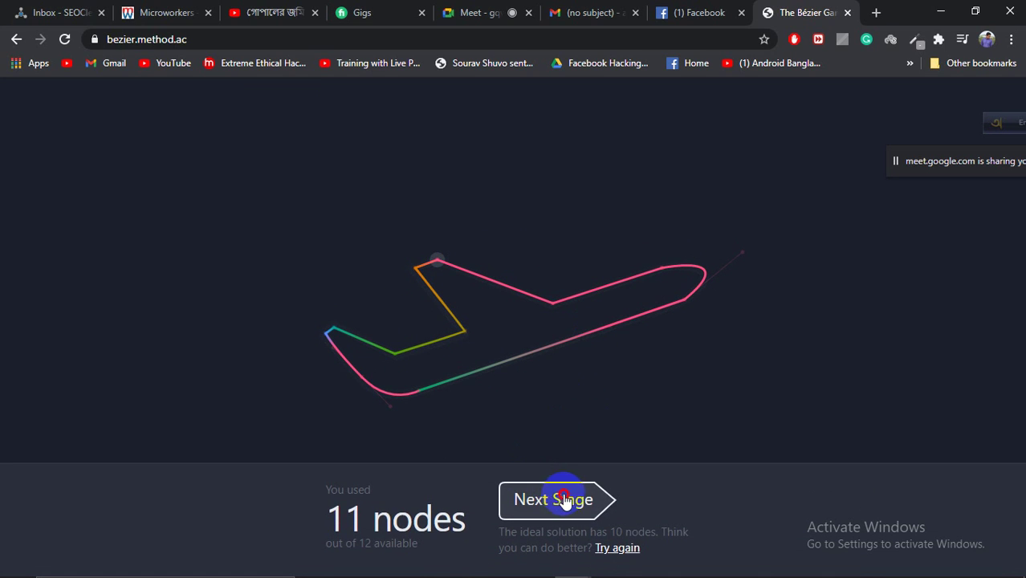
Trace the paperclip from its outer end along the long side, around the upper outer bend and the lower bend
left_click(425, 371)
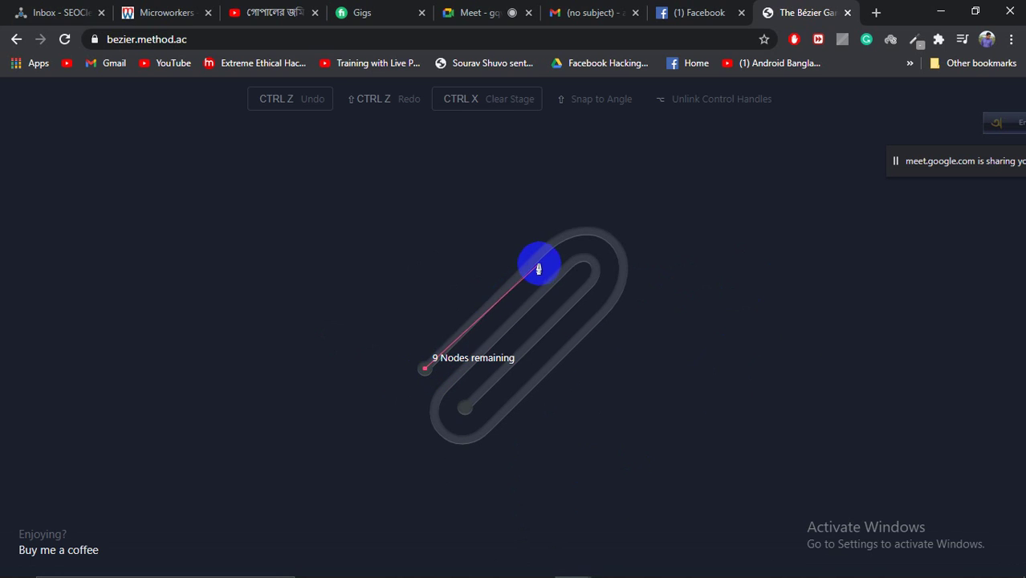
left_click(548, 248)
left_click_drag(616, 300, 537, 386)
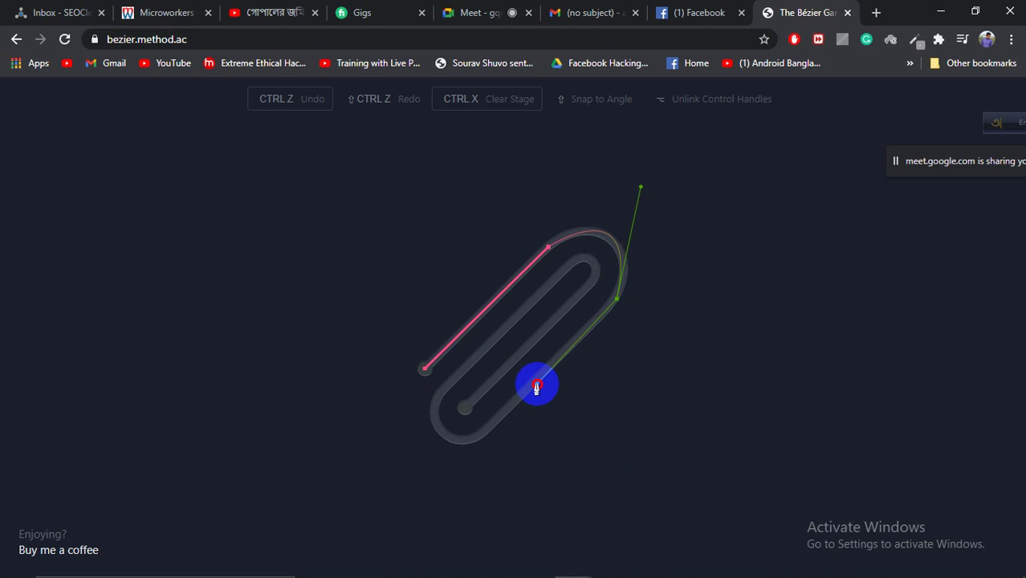
left_click(479, 439)
left_click_drag(438, 393, 491, 343)
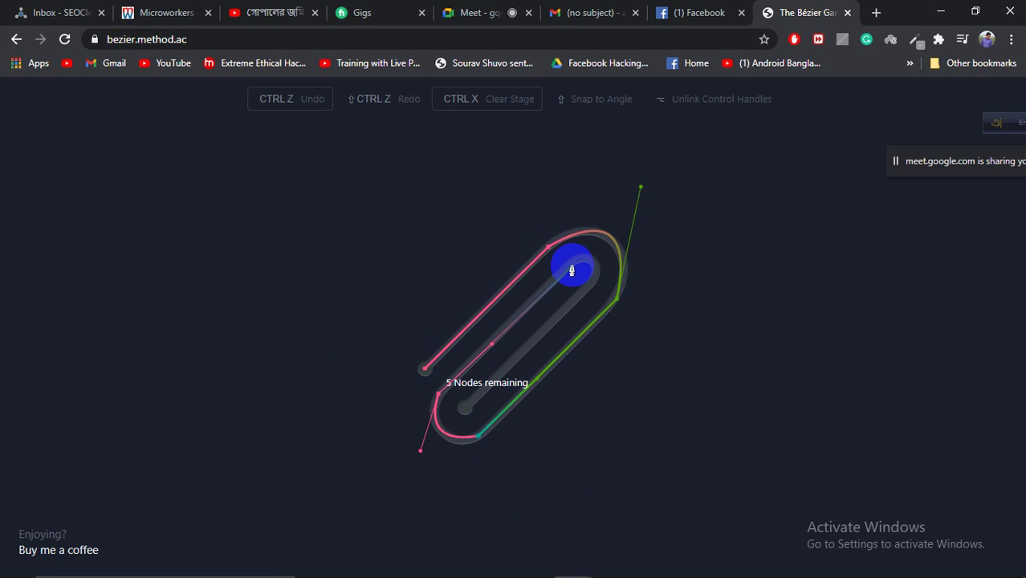
Trace the paperclip's inner loop to its marked end node and proceed to the next stage
left_click(572, 262)
left_click_drag(594, 285, 549, 338)
left_click(464, 412)
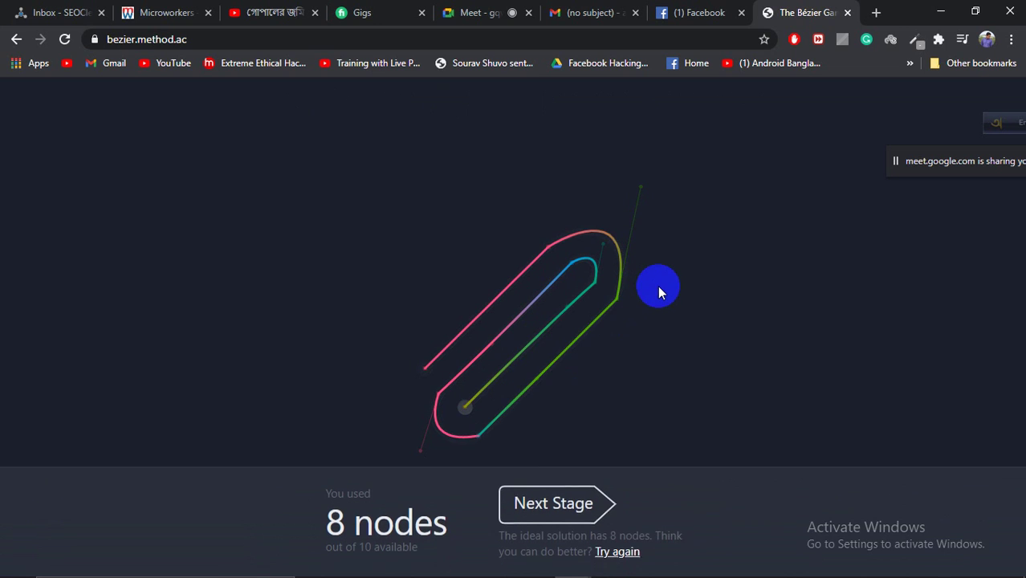
left_click(548, 485)
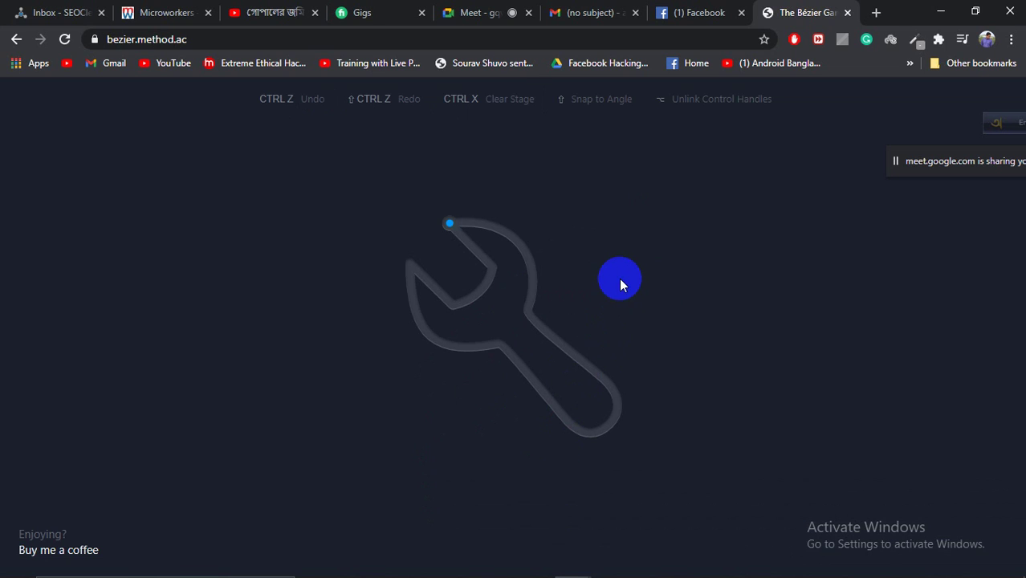
left_click(712, 8)
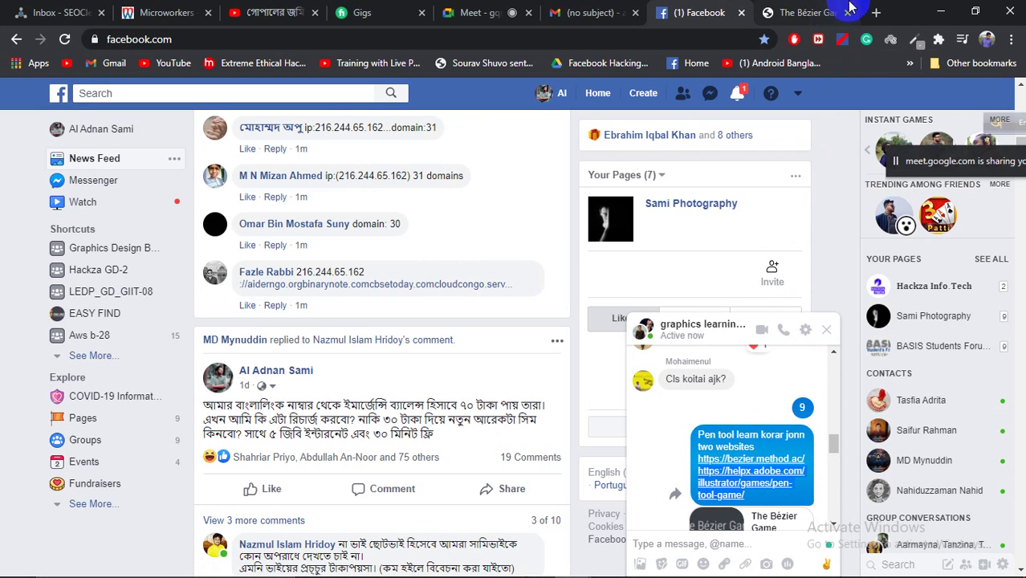
left_click(878, 14)
type("https://helpx.adobe.com/illustrator/games/pen-tool-game/")
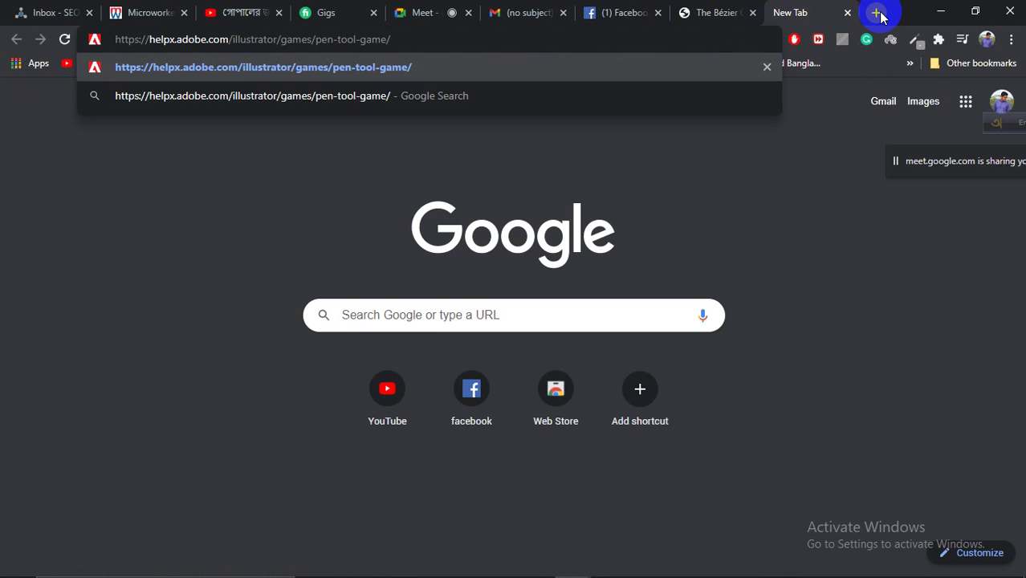
key("Return")
left_click_drag(930, 178, 985, 197)
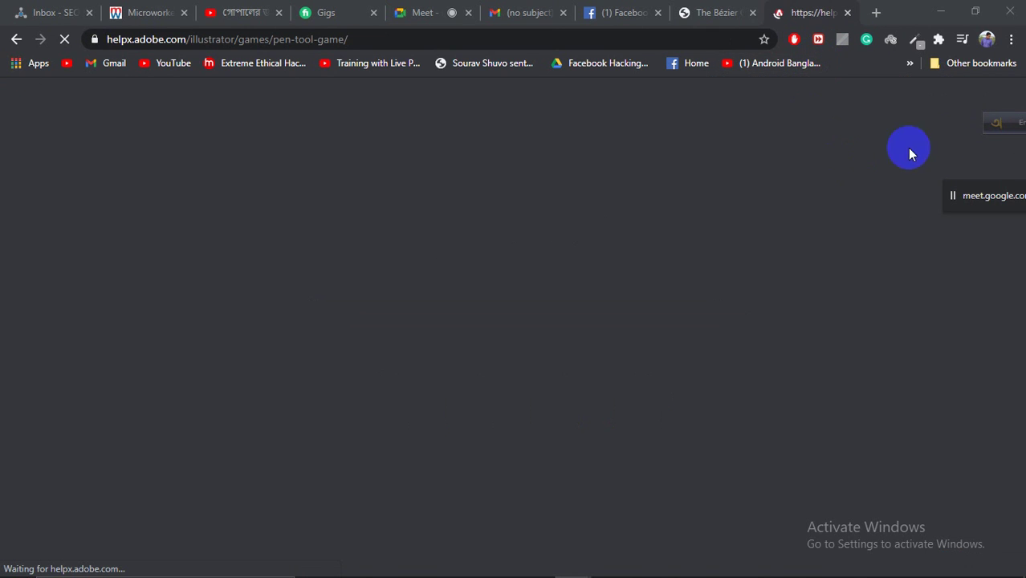
left_click(1008, 103)
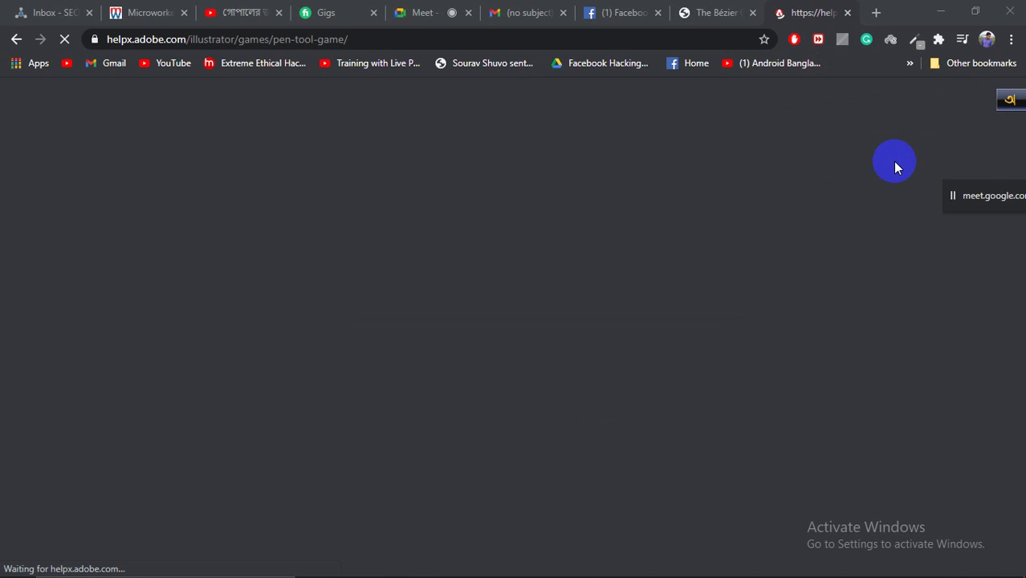
left_click_drag(985, 195, 1001, 162)
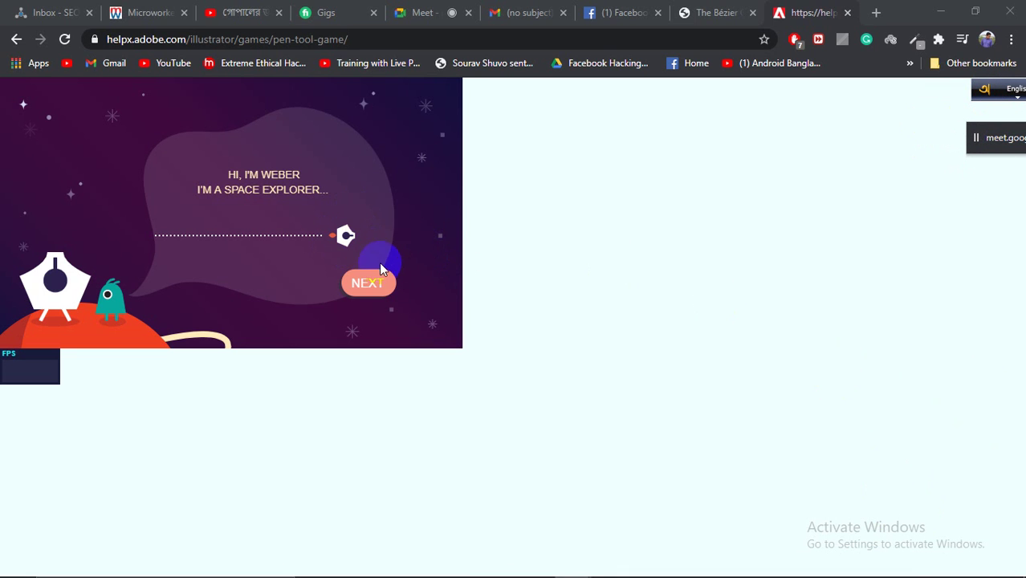
Advance through the game's introduction screens and select the Pen tool for the practice exercise
left_click(362, 291)
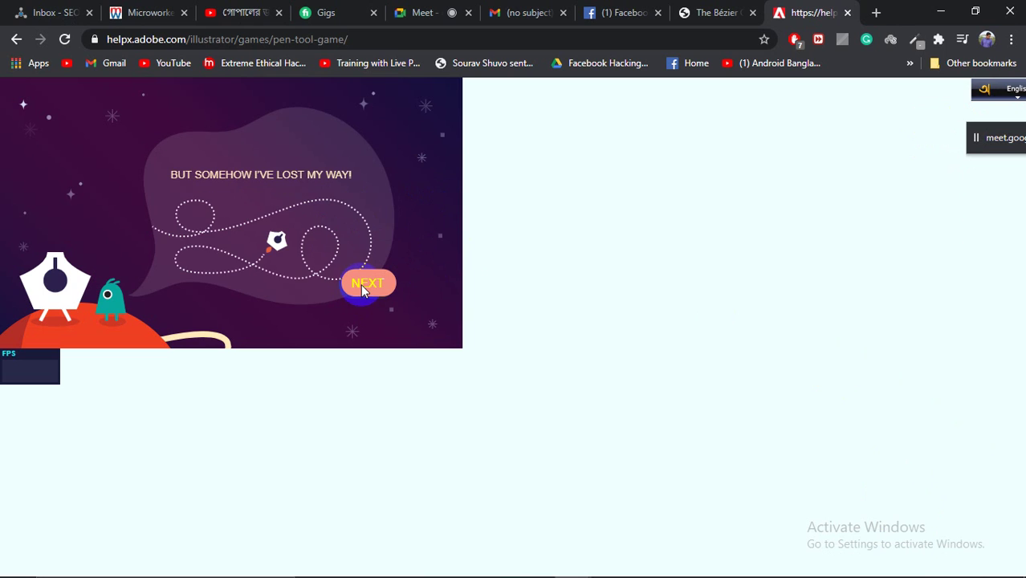
left_click(370, 292)
left_click(370, 291)
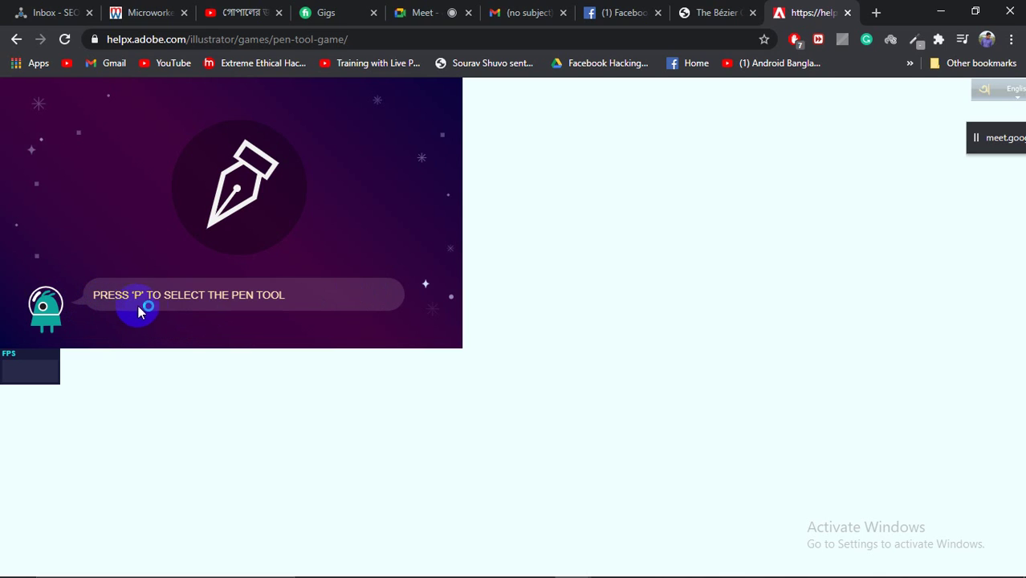
left_click(22, 362)
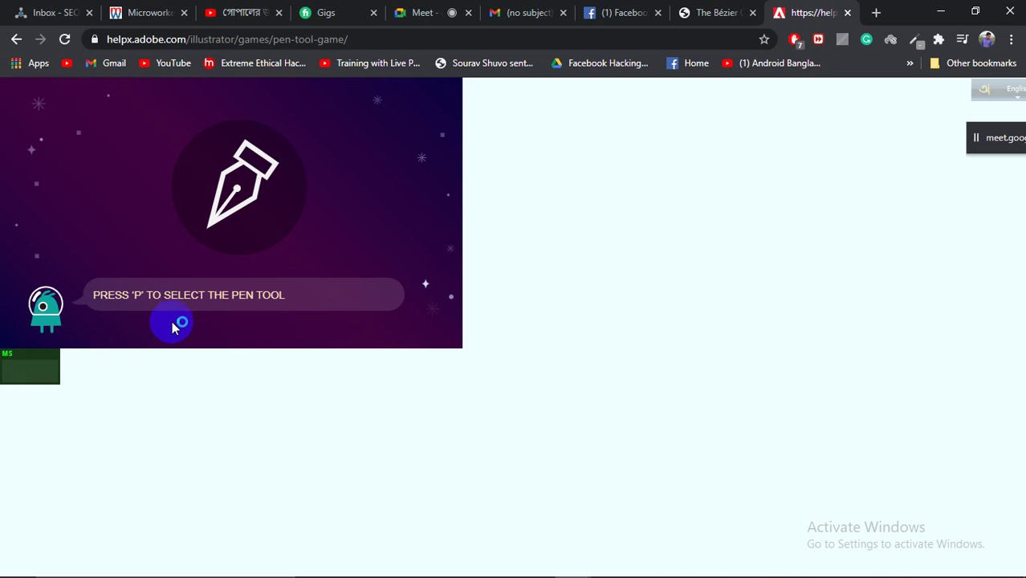
key("p")
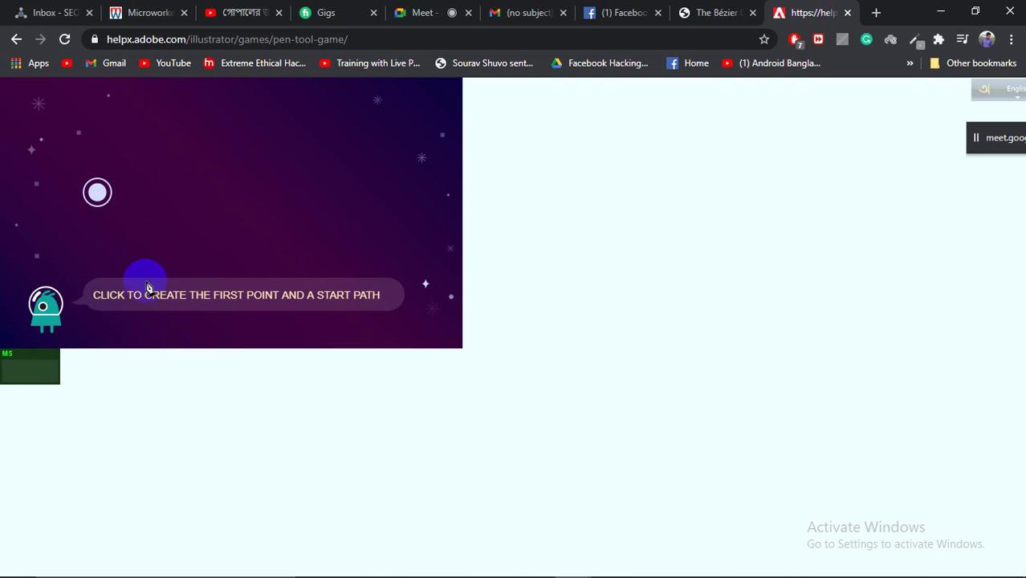
Draw the practice path through the four marked points, end the path and start playing the game
left_click(96, 191)
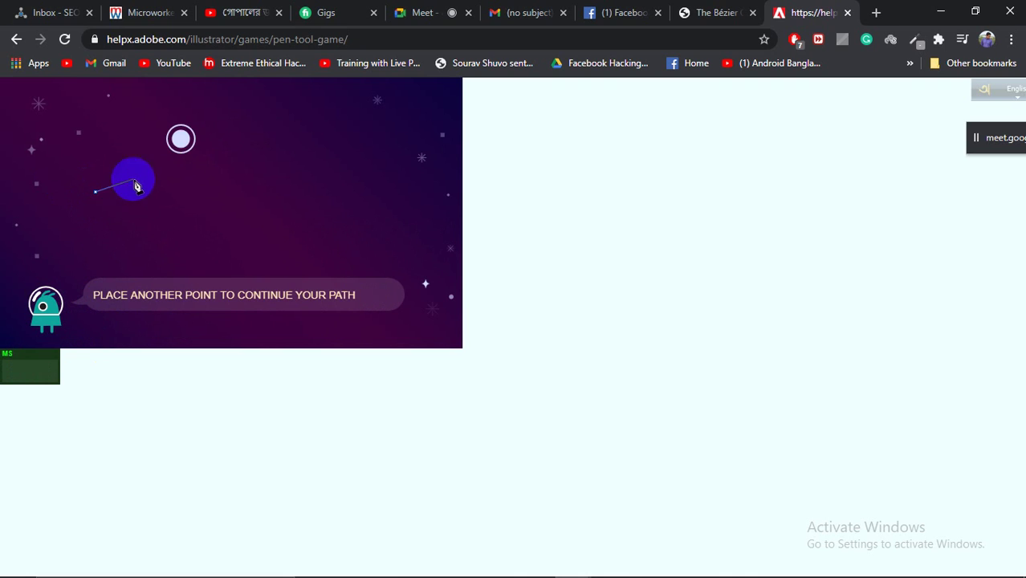
left_click(179, 140)
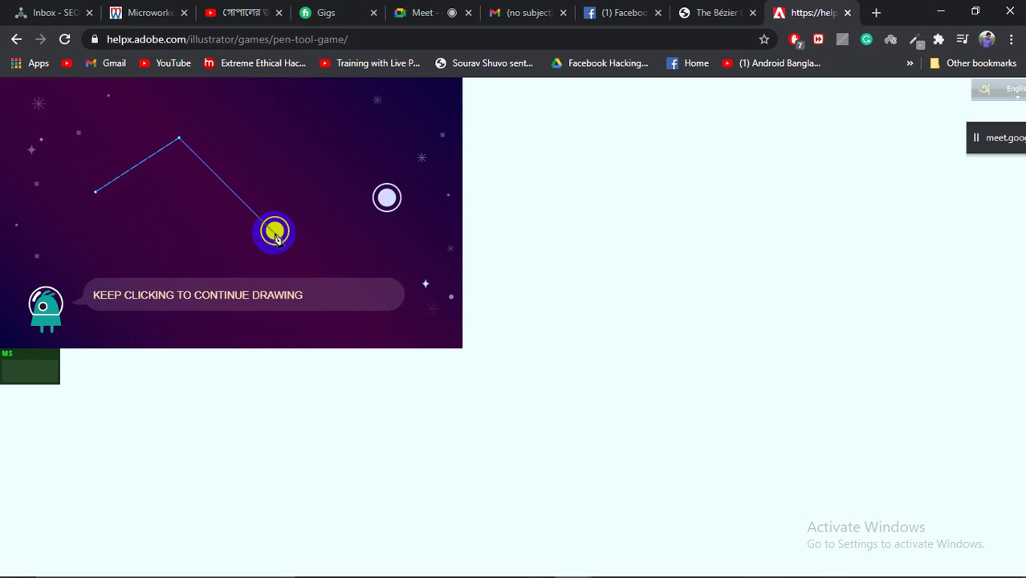
left_click(274, 232)
left_click(387, 200)
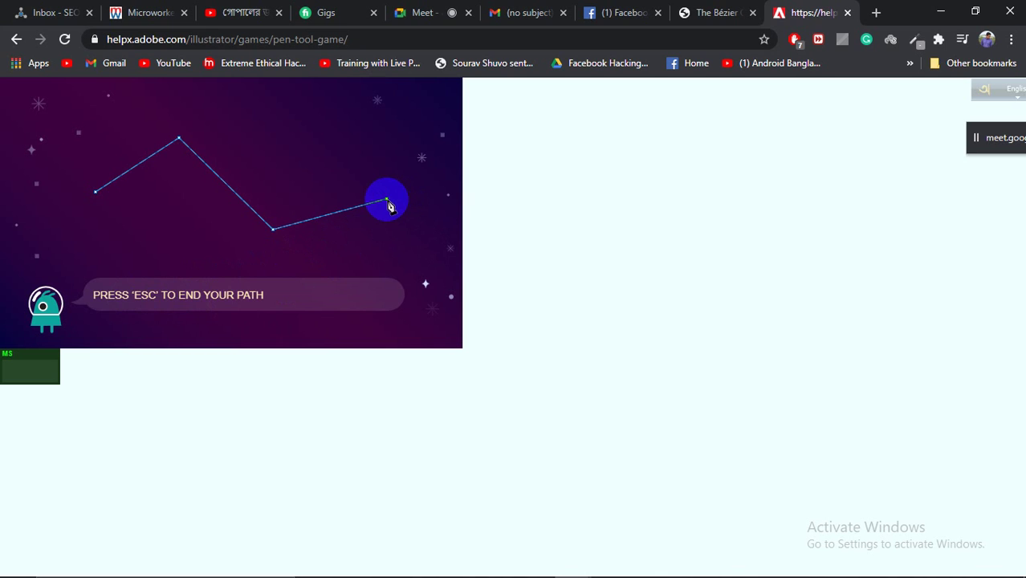
key("Escape")
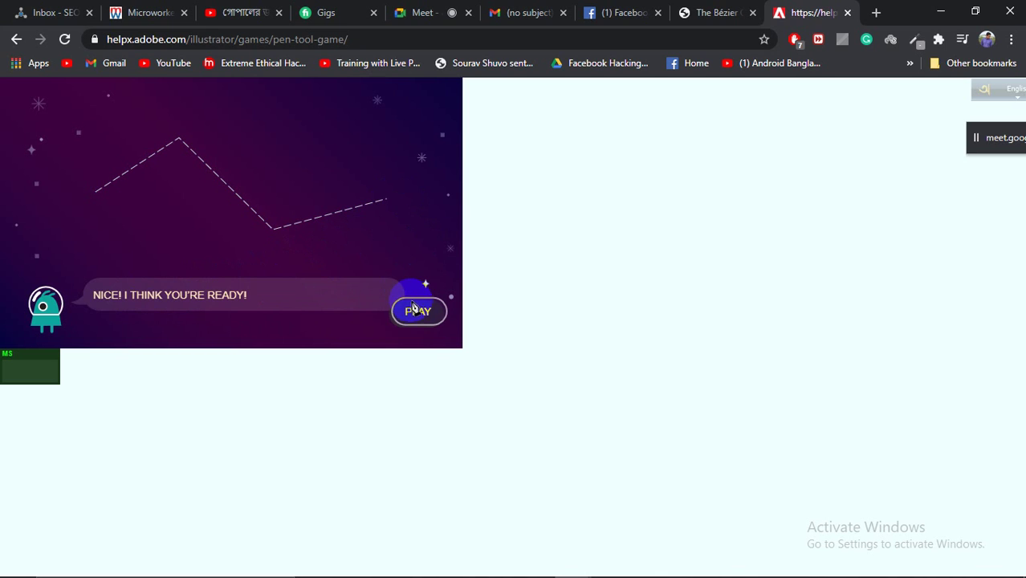
left_click(416, 311)
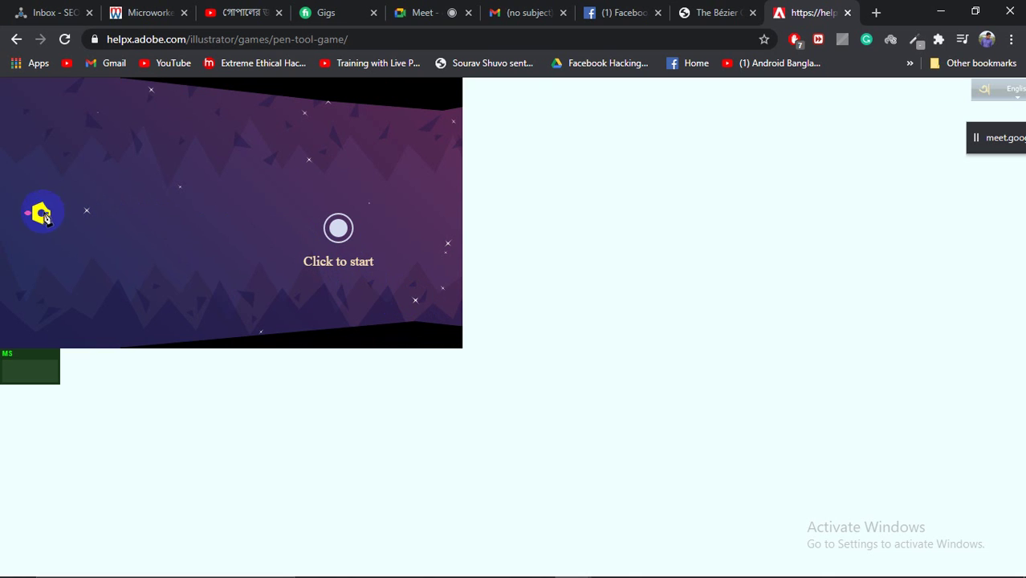
Start the ship's flight path at the marked point and extend it with curved segments through the wide opening cavern
left_click(336, 234)
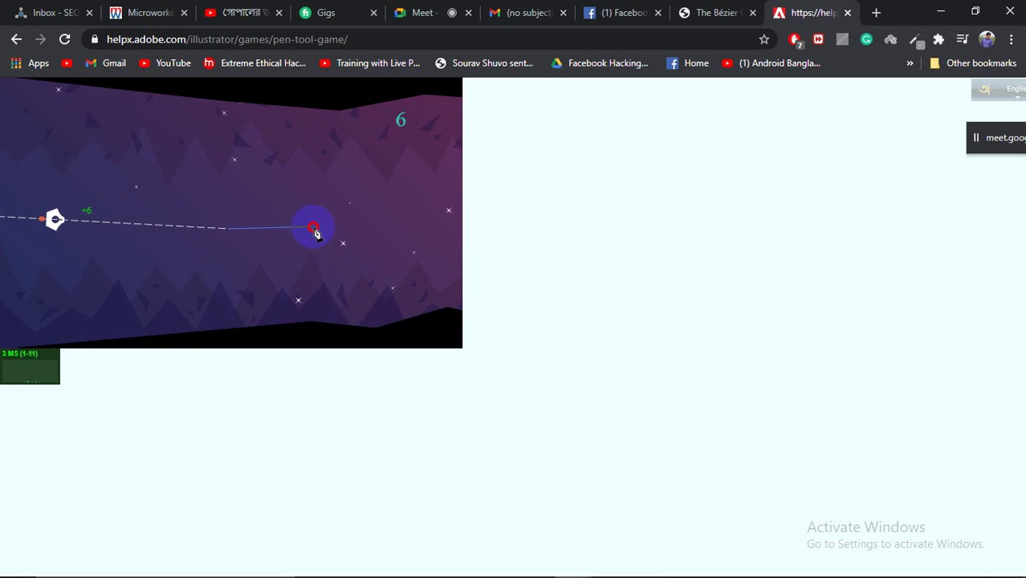
left_click_drag(316, 229, 355, 199)
left_click(384, 200)
left_click(401, 221)
left_click(418, 255)
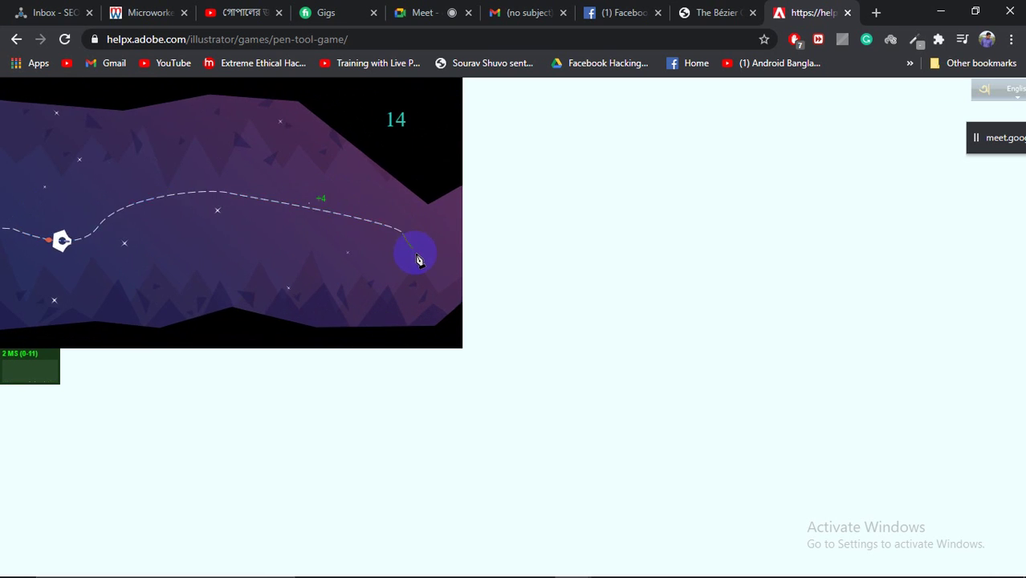
left_click(381, 229)
left_click(340, 219)
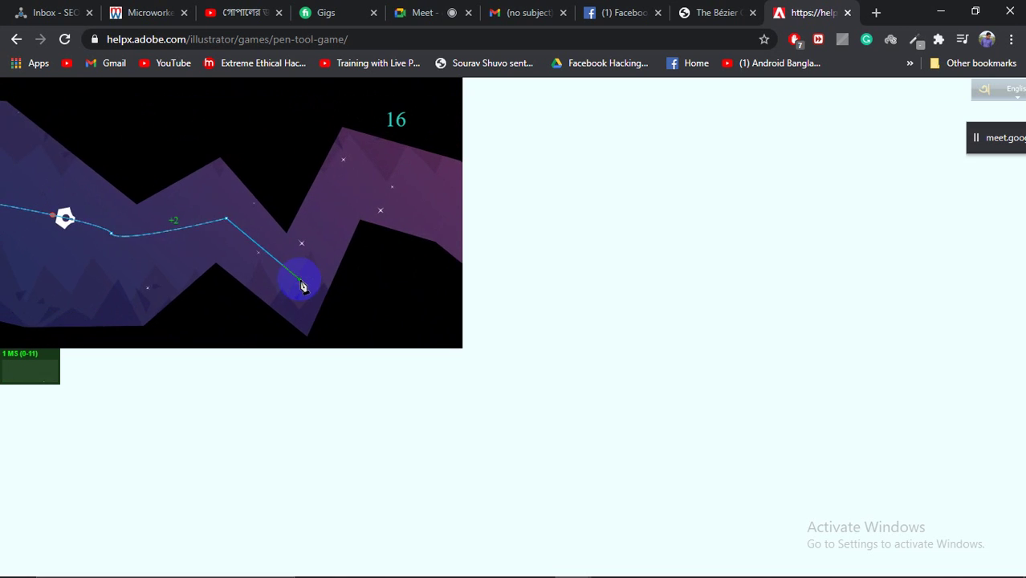
Extend the flight path with straight segments through the V-shaped dips and jagged passage up to the tall peak
left_click(298, 278)
left_click(284, 182)
left_click(338, 215)
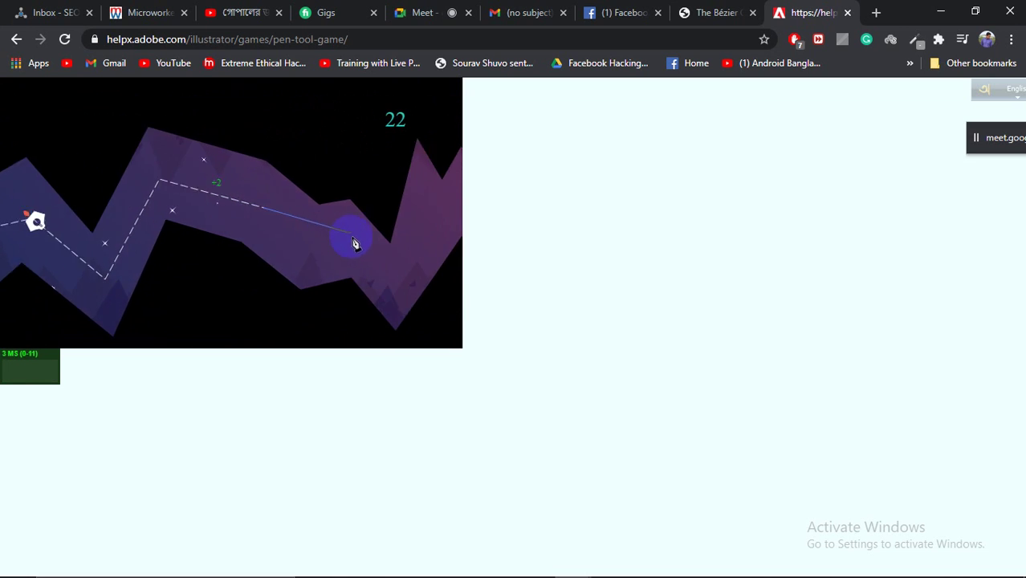
left_click(299, 253)
left_click(319, 268)
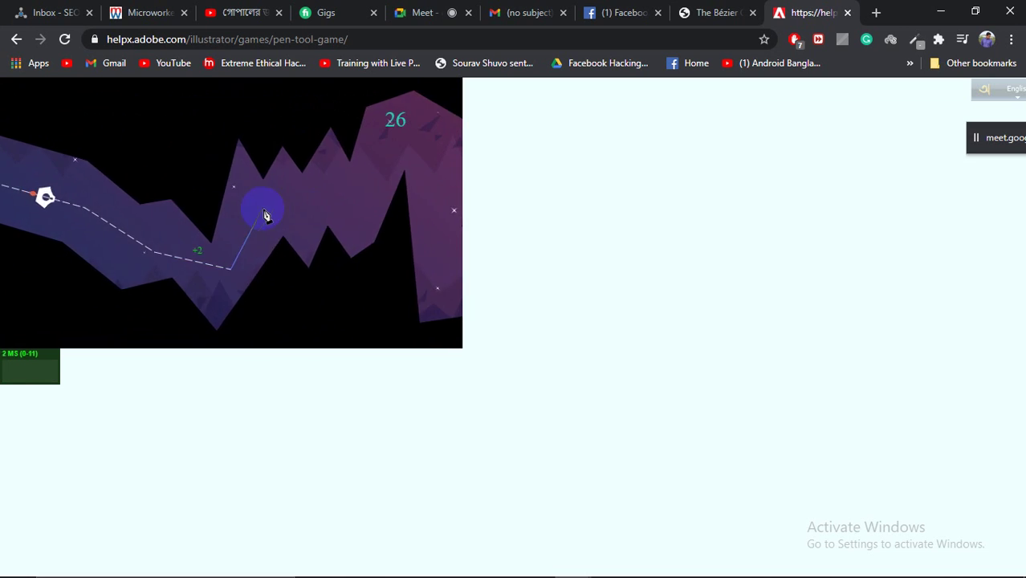
left_click(268, 212)
left_click(260, 225)
left_click(258, 182)
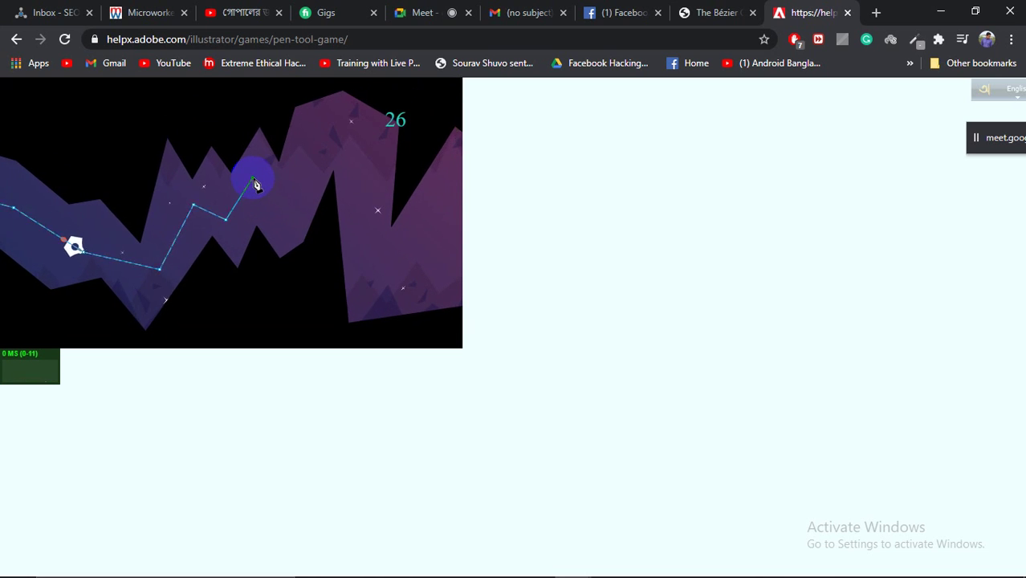
left_click(265, 206)
left_click(289, 141)
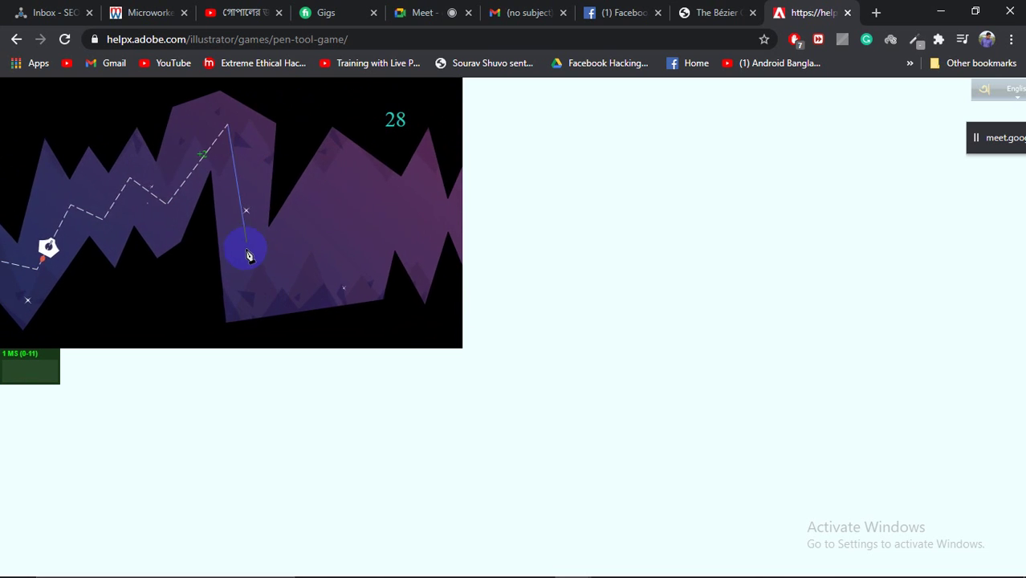
Extend the flight path from the tall peak through the deep chamber and narrow pinch to the base of the rising arch
left_click(241, 255)
left_click(273, 251)
left_click(281, 177)
left_click(304, 224)
left_click(324, 214)
left_click(339, 238)
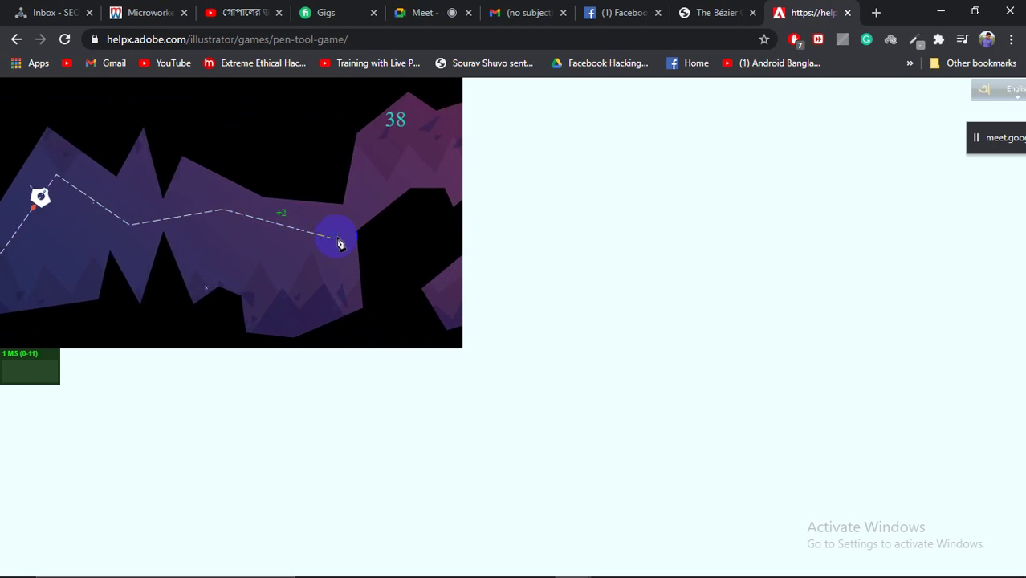
Extend the flight path over the arch and through the zigzag valleys to the foot of the narrow upright channel
left_click(313, 156)
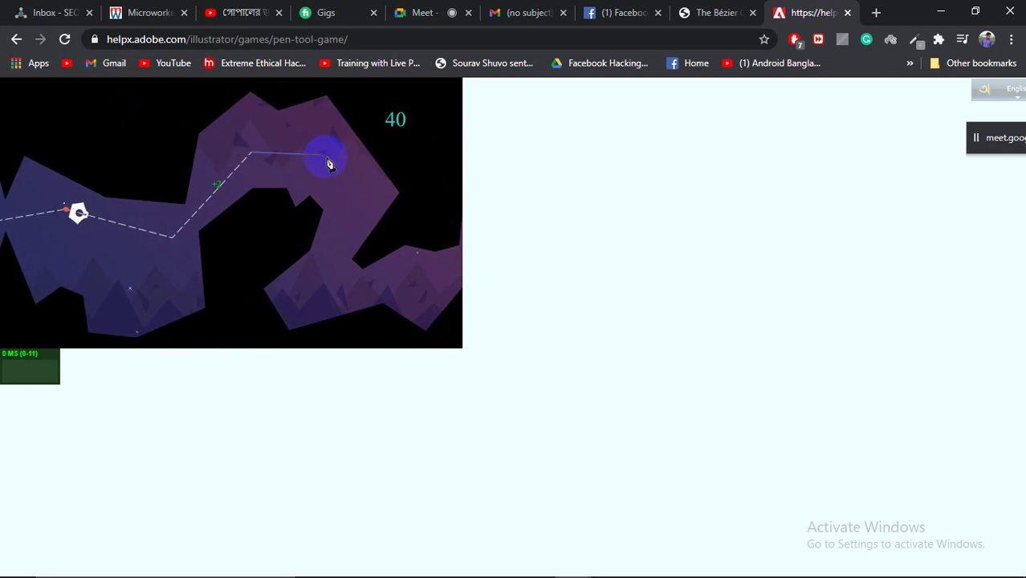
left_click(328, 165)
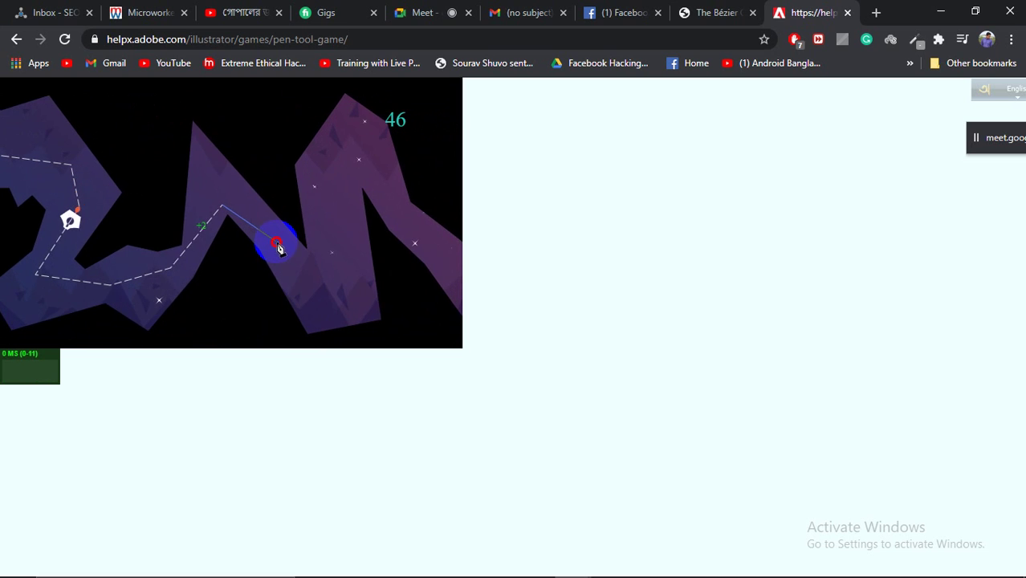
left_click(286, 261)
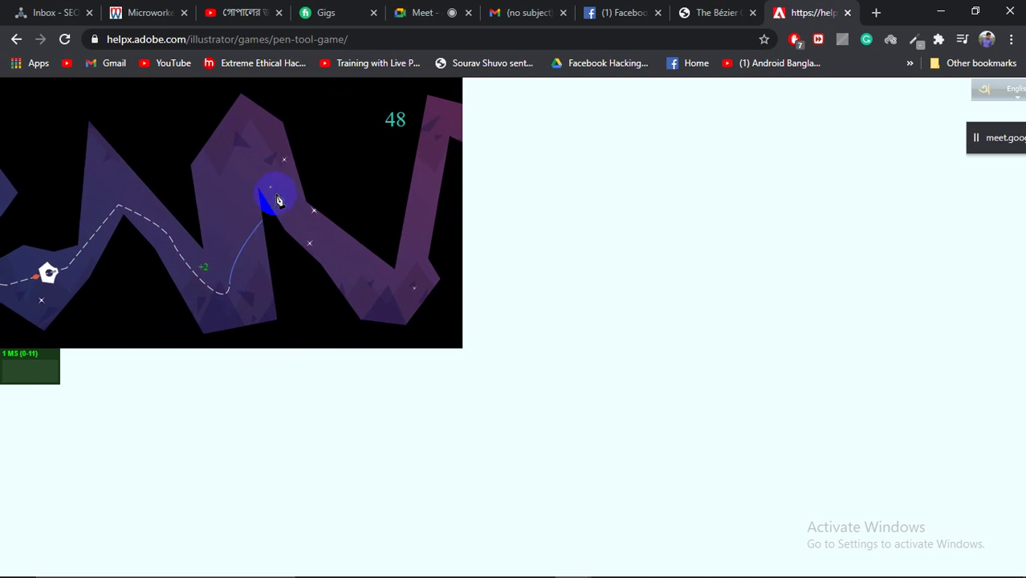
left_click(279, 217)
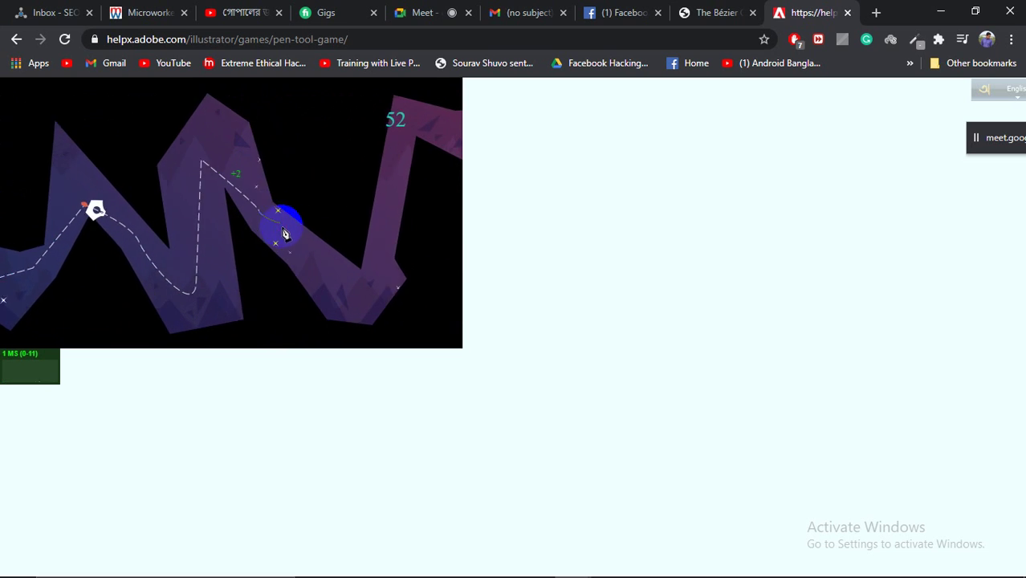
left_click(308, 297)
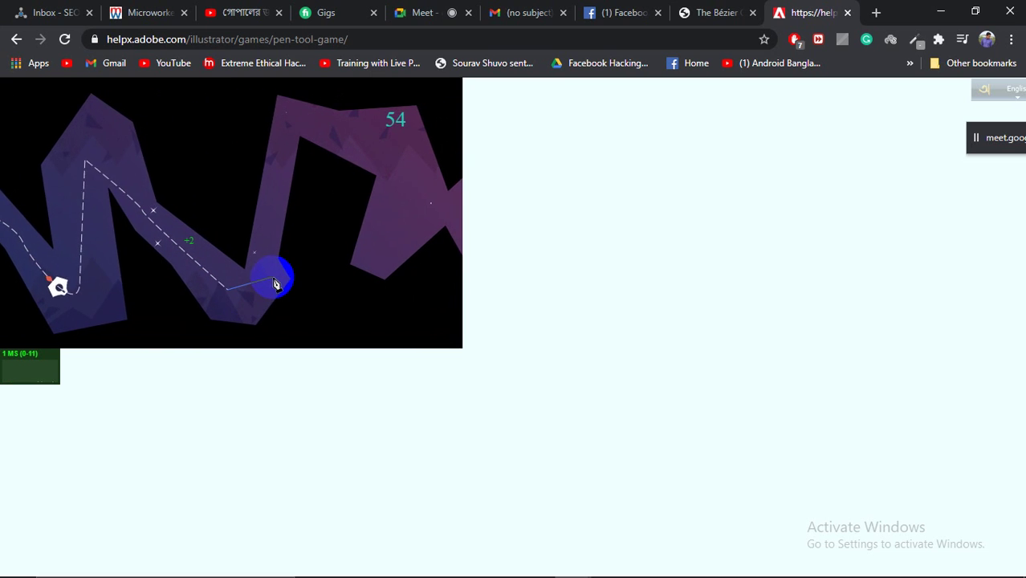
left_click(267, 280)
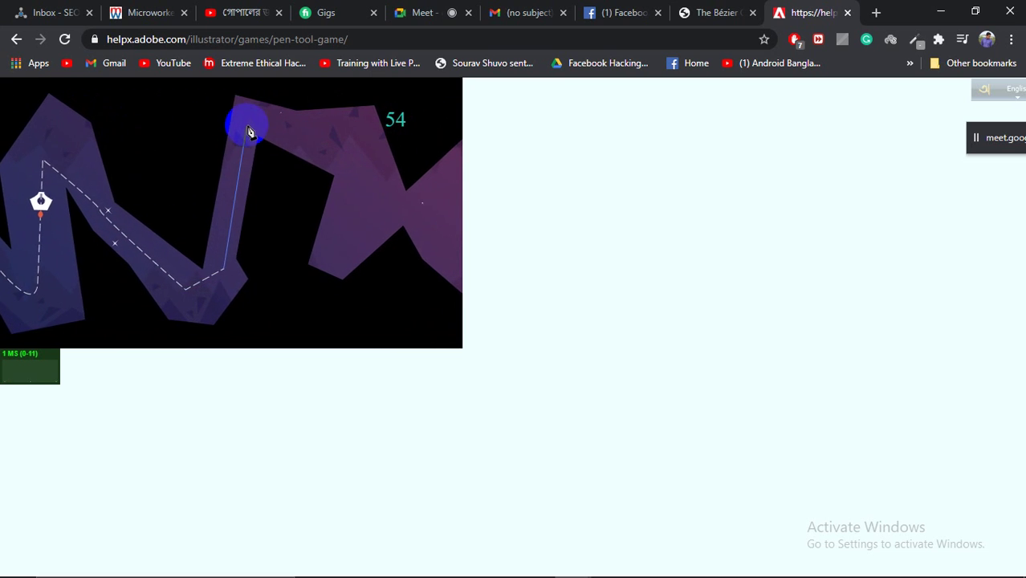
Extend the flight path up the narrow channel, through the X-shaped pinch and under the hanging spike into the wide cavern
left_click(269, 124)
left_click(339, 157)
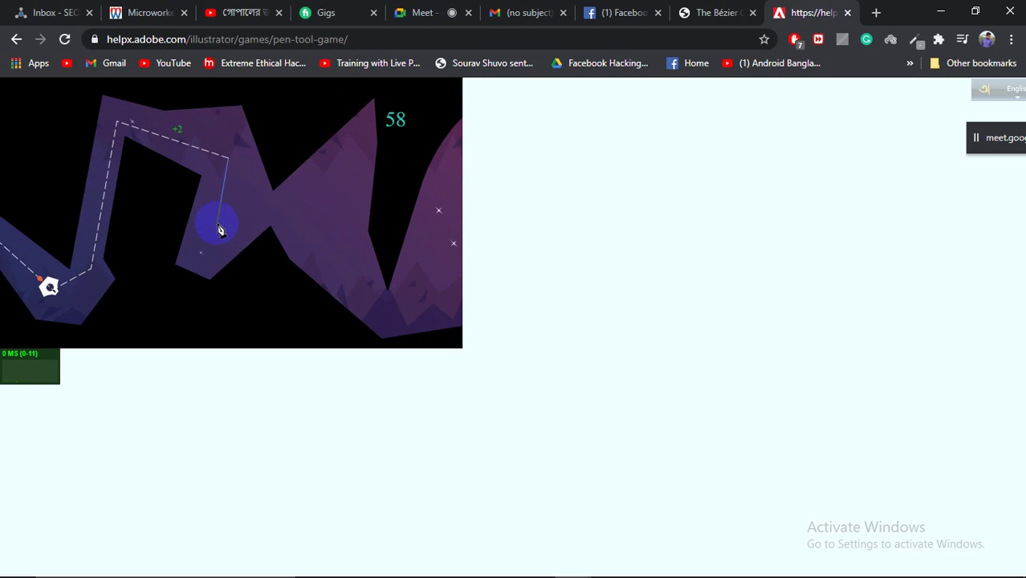
left_click(260, 209)
left_click(284, 186)
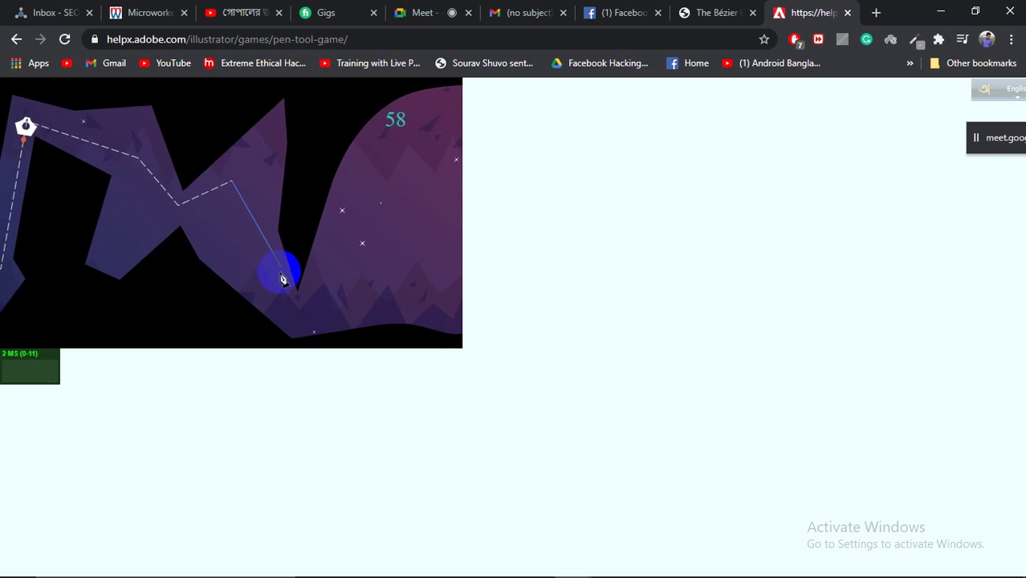
left_click(281, 323)
left_click(325, 300)
left_click(349, 218)
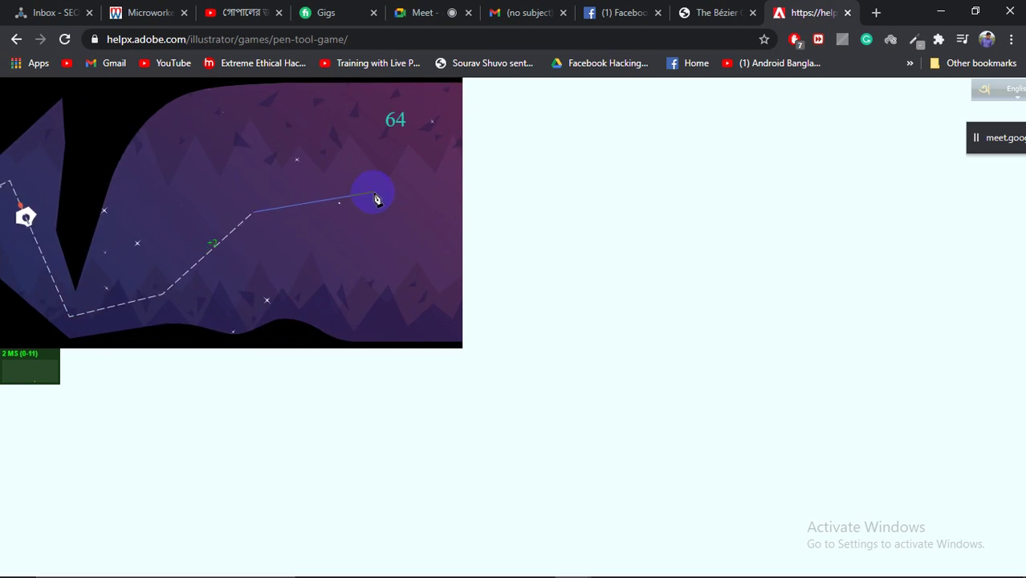
Extend the flight path across the wide cavern to the final target above the red planet and end the path
left_click(368, 191)
left_click(394, 210)
left_click(412, 199)
left_click(401, 186)
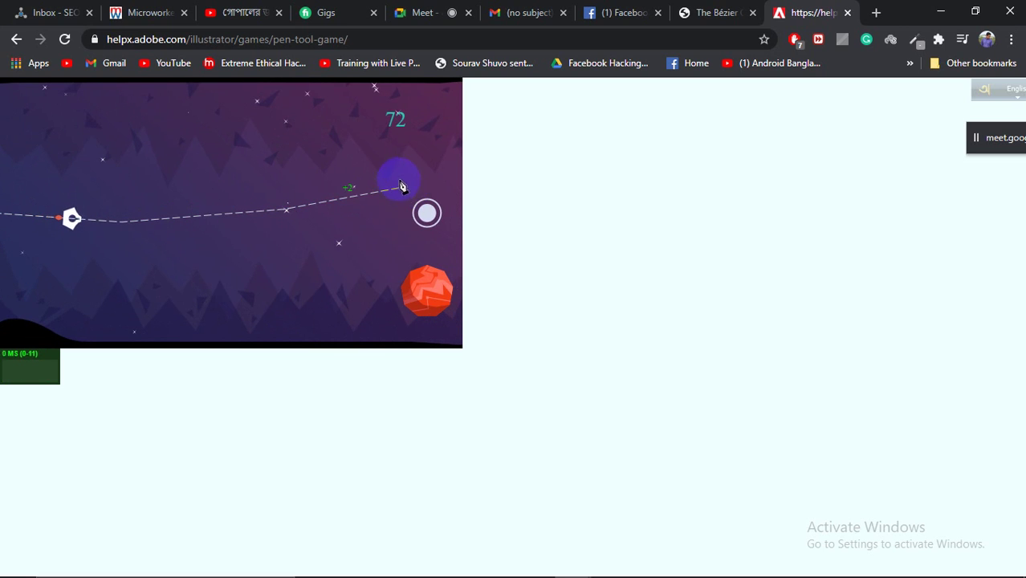
left_click(418, 212)
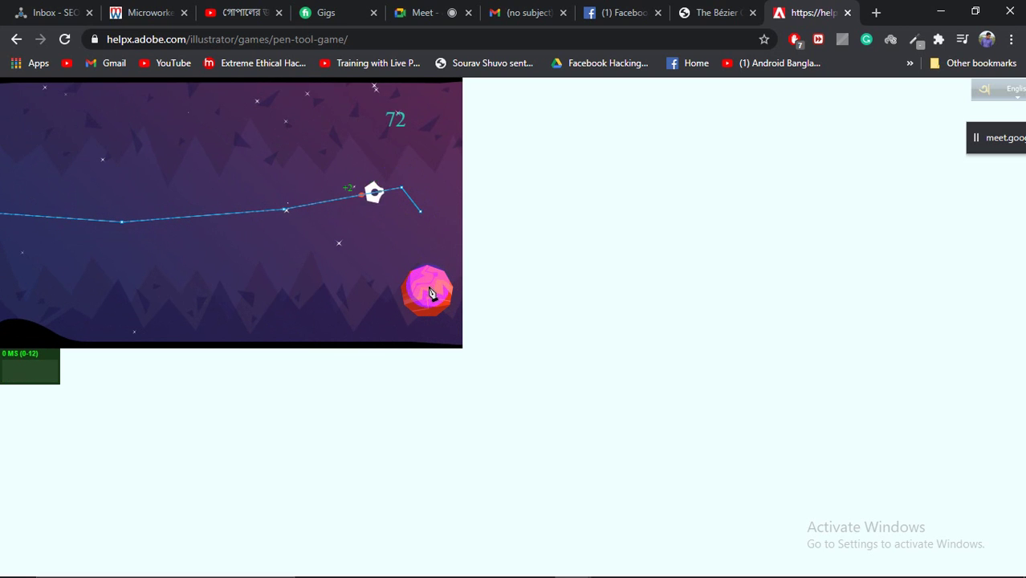
key("Escape")
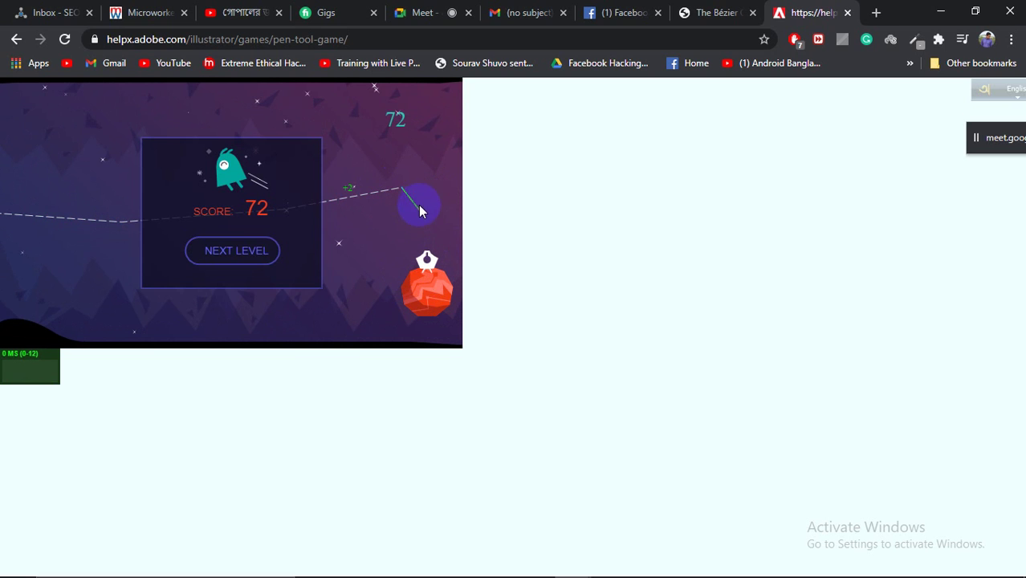
Continue to the next level and trace the rocket's upper outline with straight segments from its tail corner to its nose
left_click(247, 259)
left_click(140, 203)
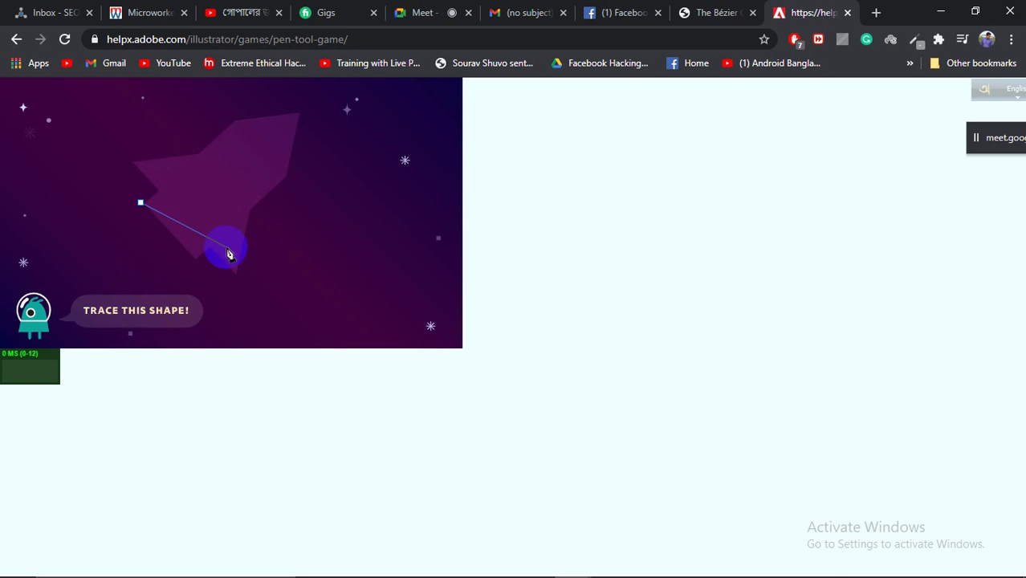
left_click(158, 191)
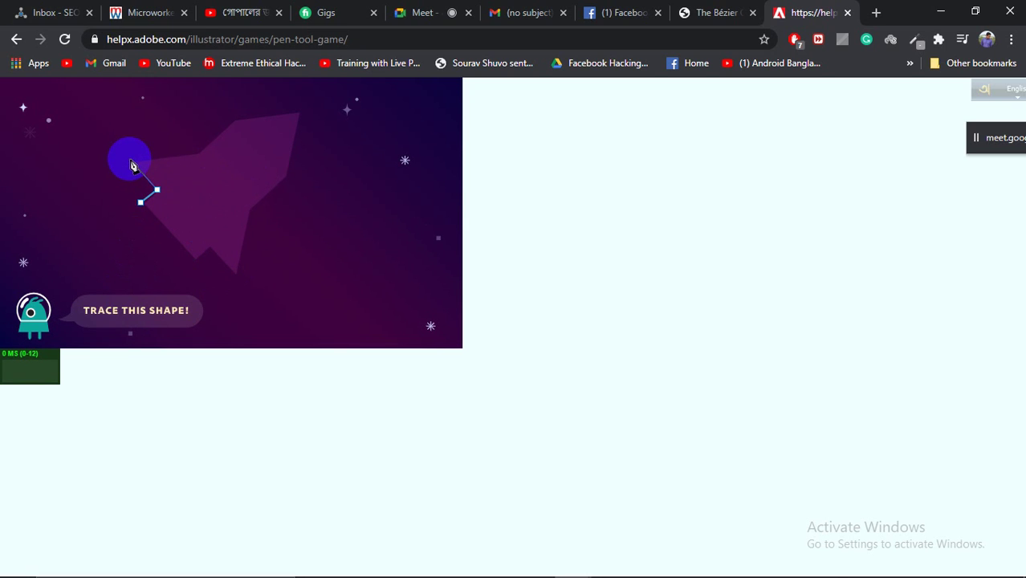
left_click(129, 159)
left_click(197, 153)
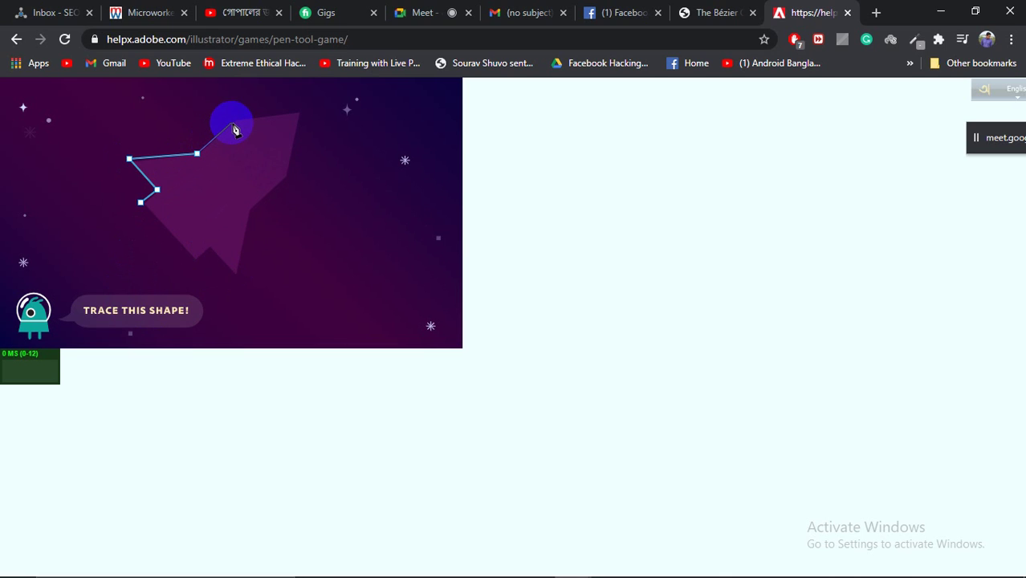
left_click(237, 120)
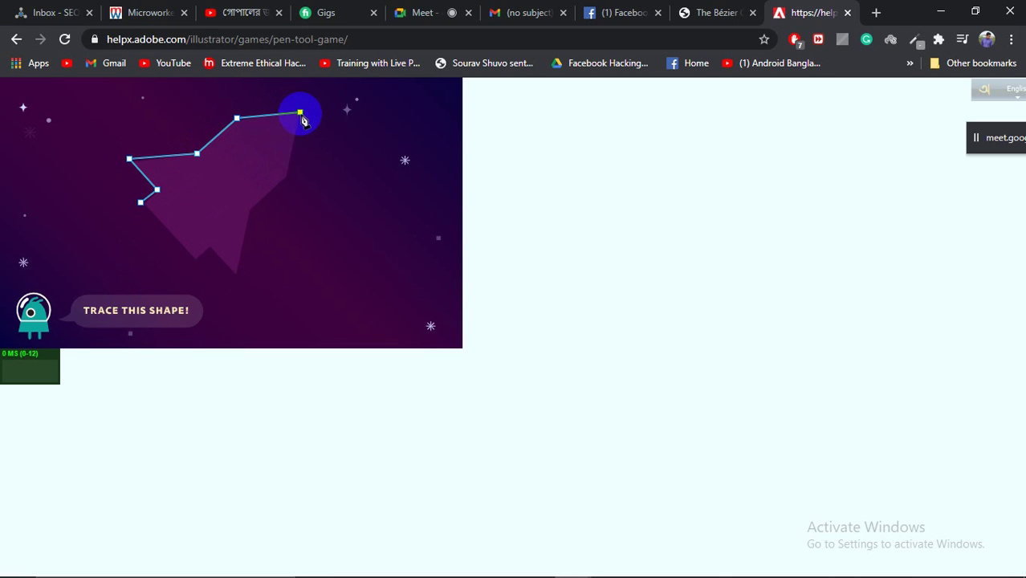
left_click(301, 114)
Trace the rocket's remaining edge from the nose around the lower fin and close the shape at its starting point
left_click(287, 176)
left_click(249, 211)
left_click(236, 276)
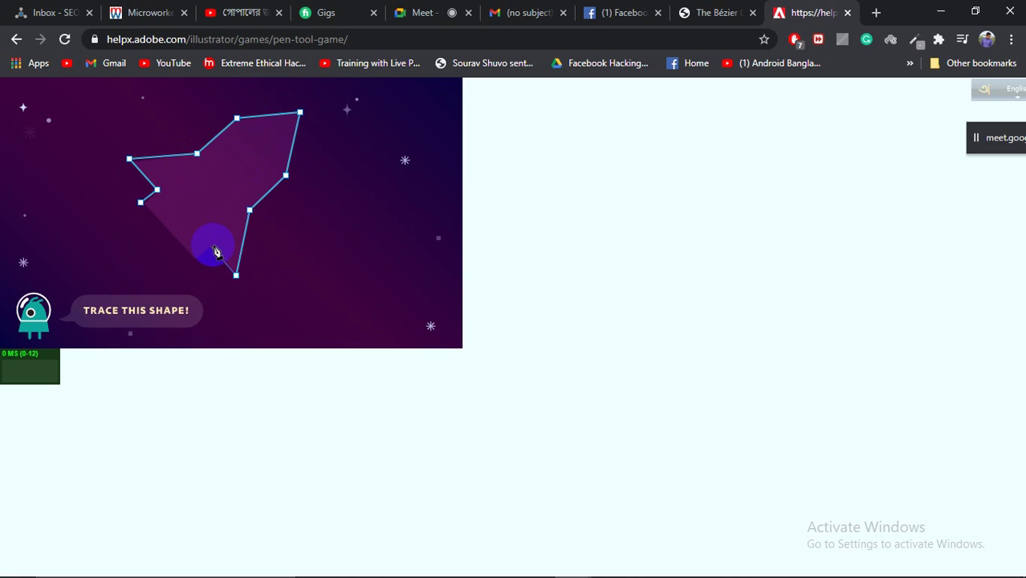
left_click(210, 249)
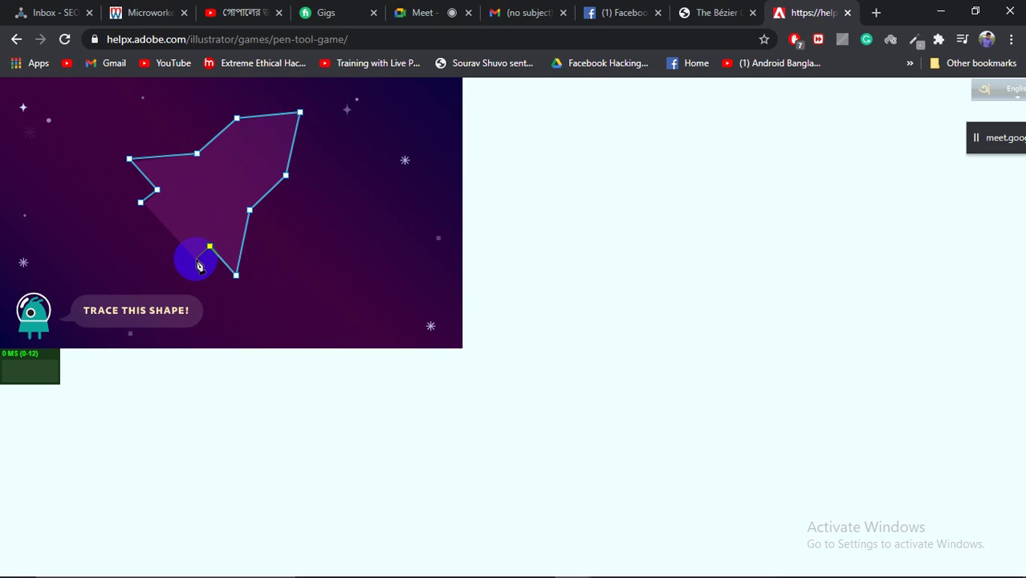
left_click(196, 260)
left_click(142, 207)
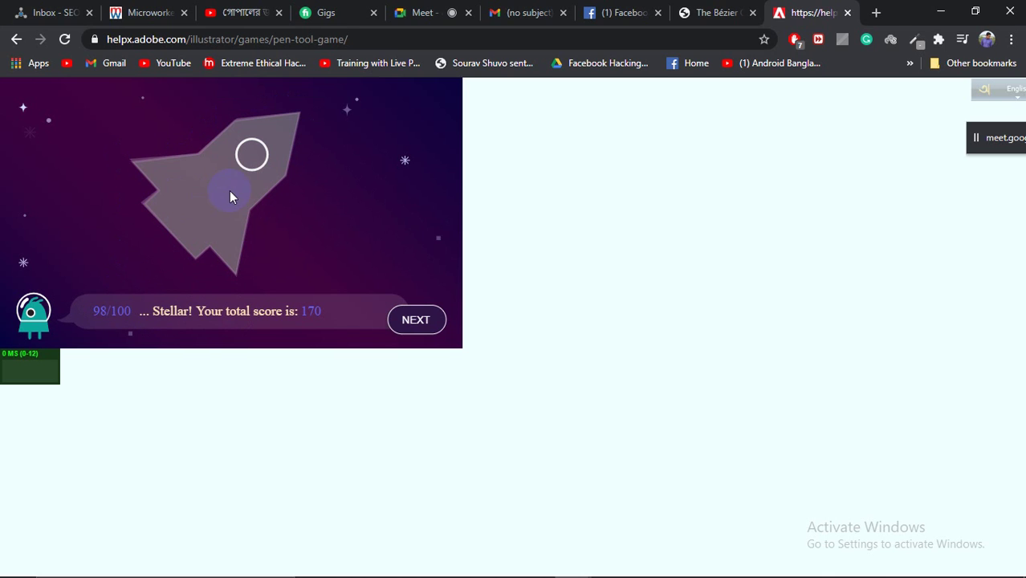
Advance past the score and smoother-ride screens and select the Pen tool for the curve exercise
left_click(404, 315)
left_click(410, 173)
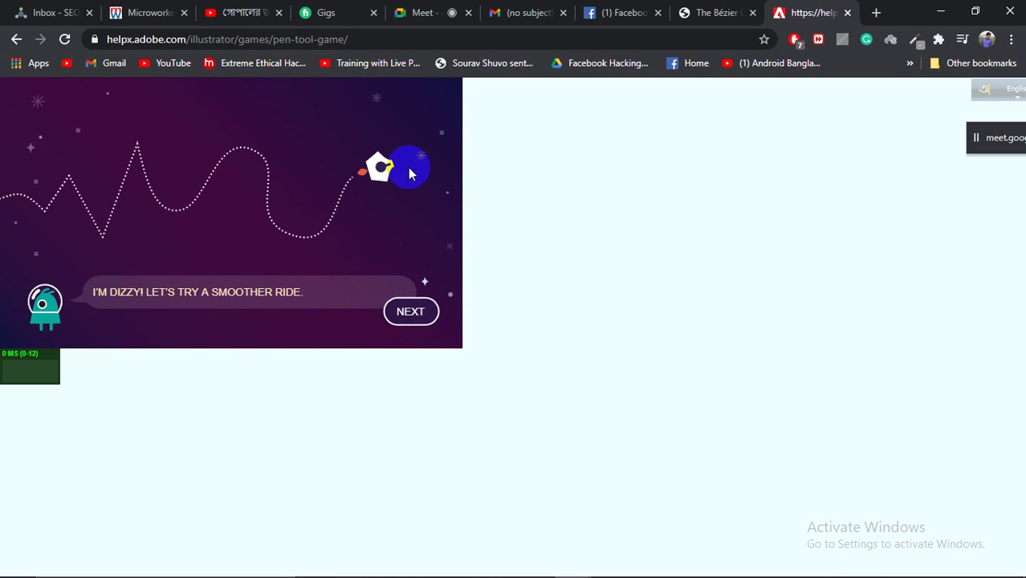
left_click(410, 312)
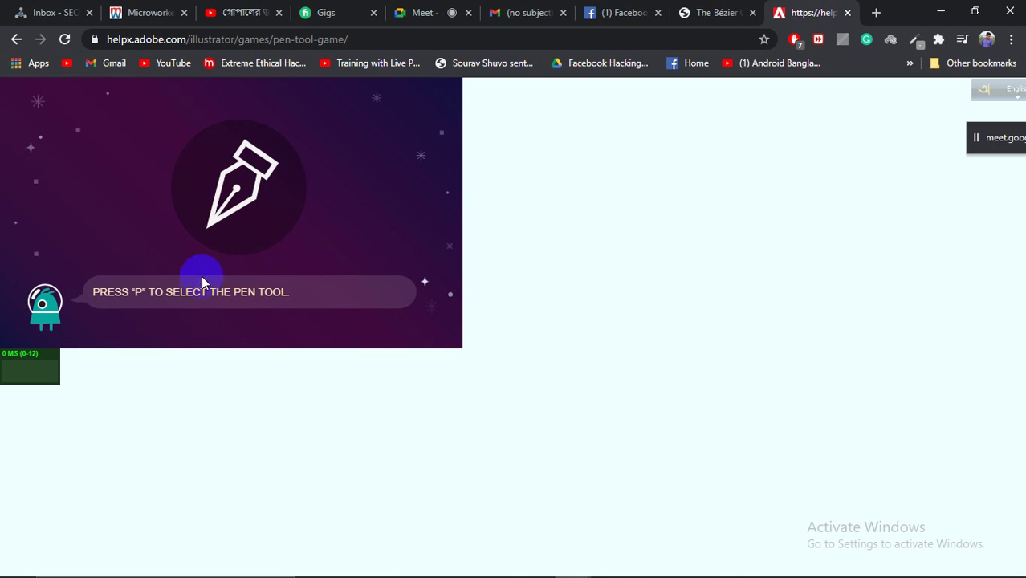
key("p")
Draw the practice curve with two smooth points whose handles reach the marked dots, finish at the final target and end the path
left_click(97, 195)
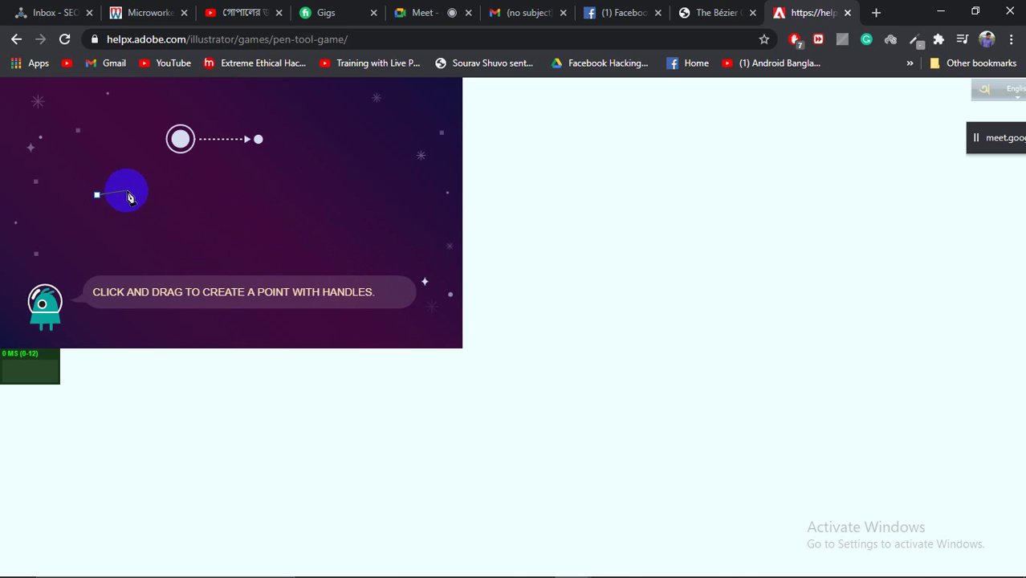
left_click(178, 140)
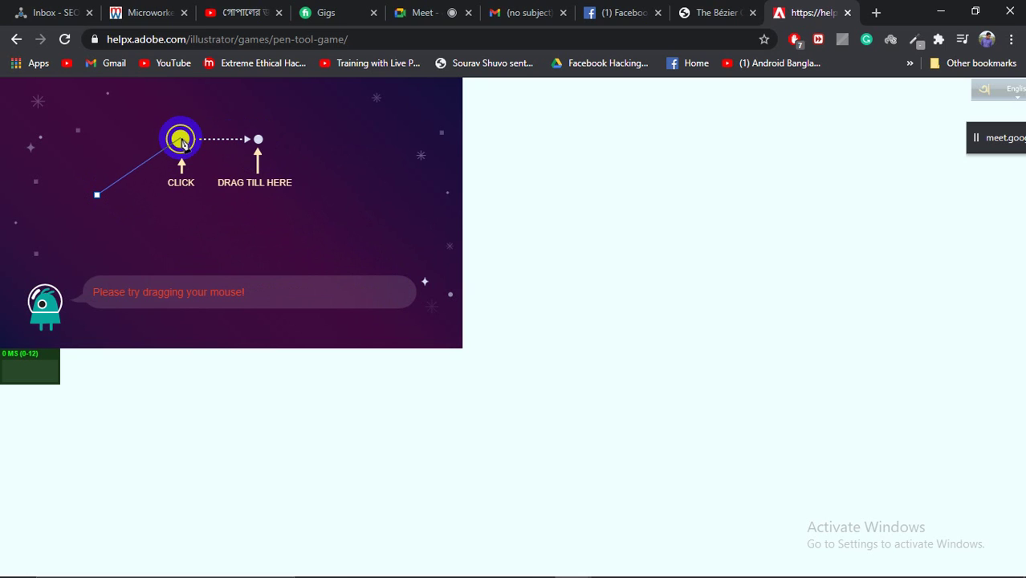
left_click_drag(182, 141, 260, 145)
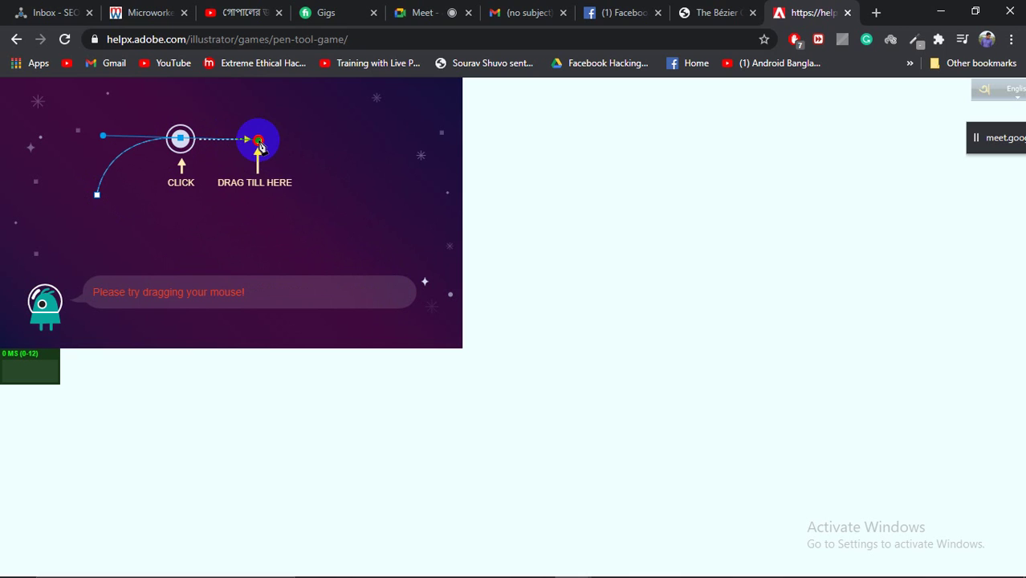
left_click_drag(179, 138, 262, 142)
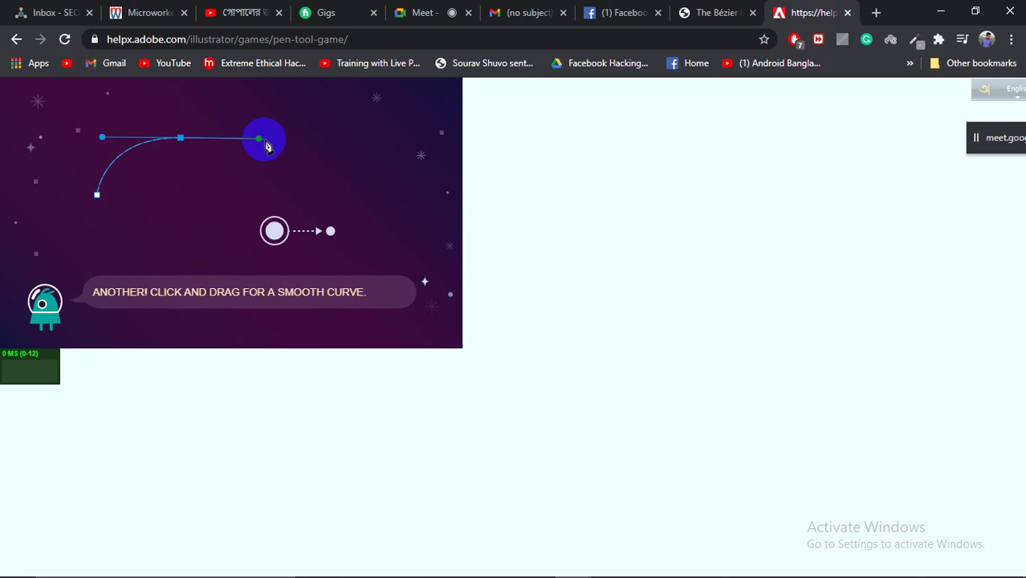
left_click_drag(274, 232, 331, 234)
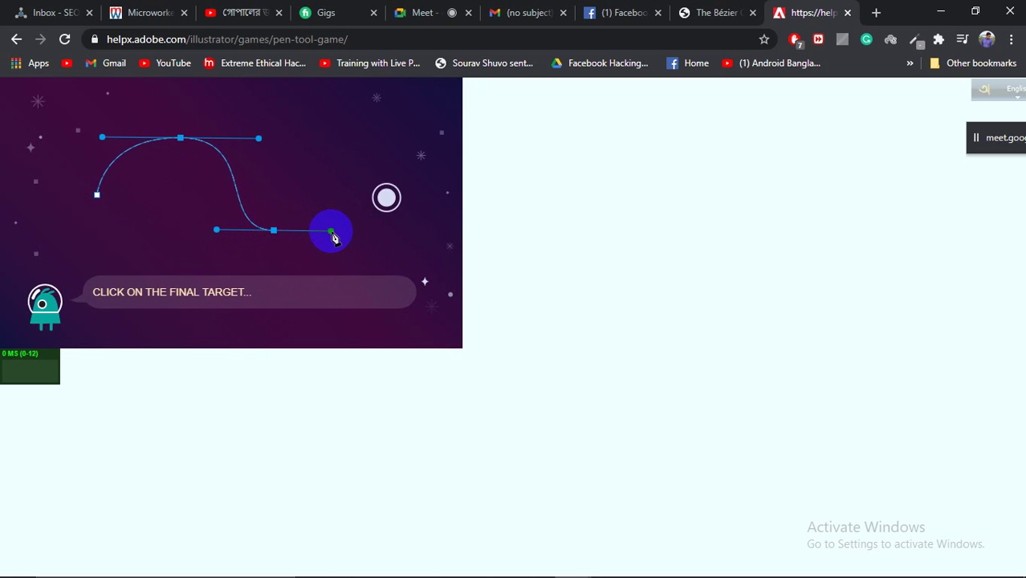
left_click(389, 199)
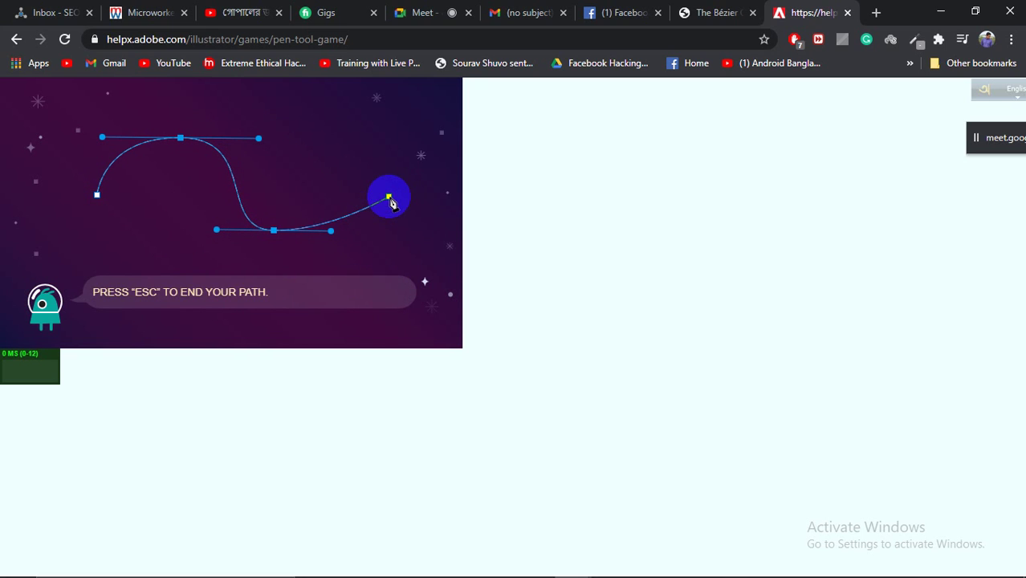
key("Escape")
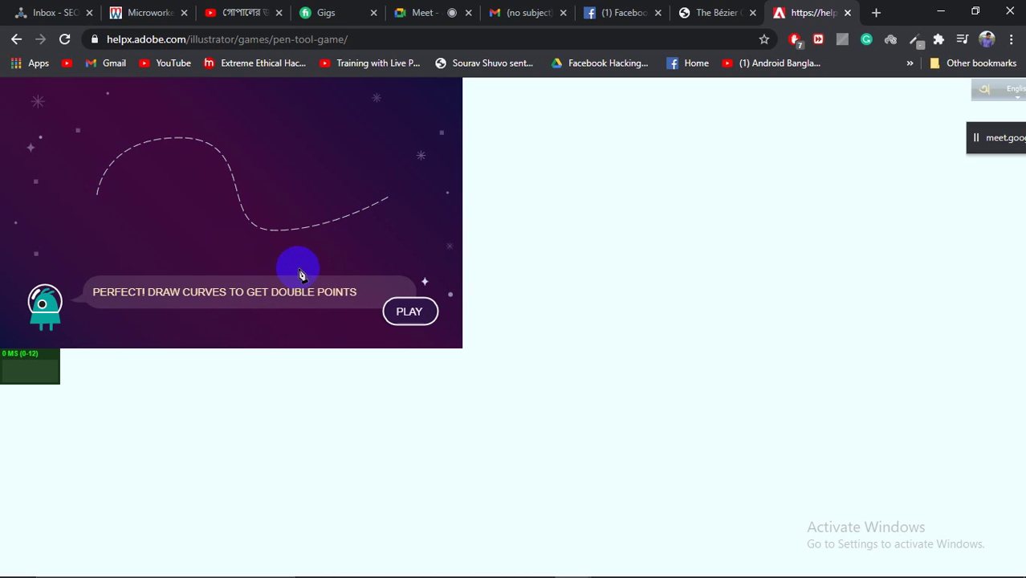
Play the curved level and draw the flight path through the opening green caves, over the tall rounded chamber and down again
left_click(397, 314)
mouse_move(338, 229)
left_mouse_down()
mouse_move(271, 238)
mouse_move(268, 230)
mouse_move(348, 225)
mouse_move(360, 236)
mouse_move(332, 207)
mouse_move(308, 260)
mouse_move(319, 261)
mouse_move(286, 228)
mouse_move(289, 163)
mouse_move(298, 174)
mouse_move(268, 245)
mouse_move(294, 257)
mouse_move(332, 194)
left_mouse_up()
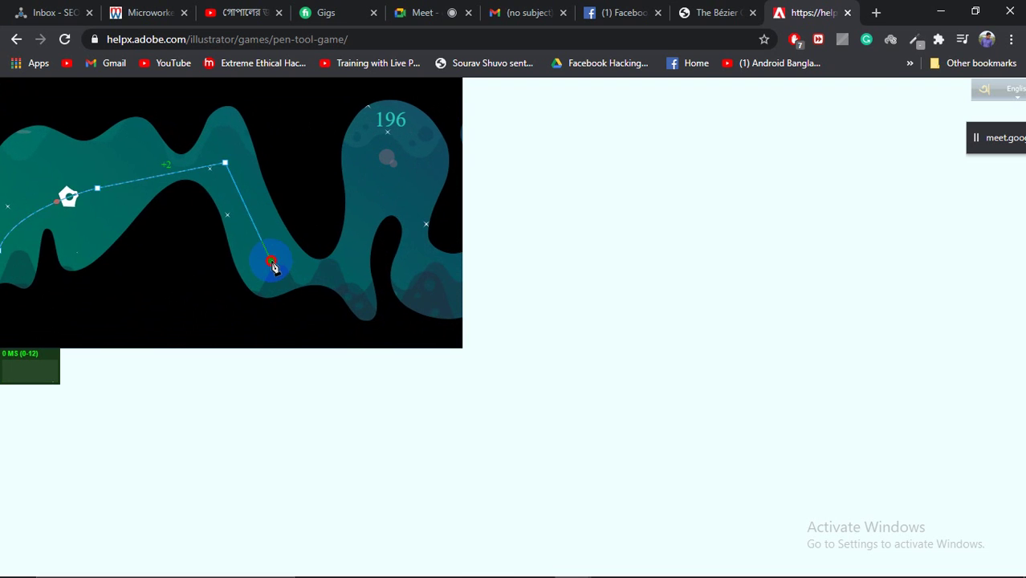
left_click(272, 265)
left_click(302, 276)
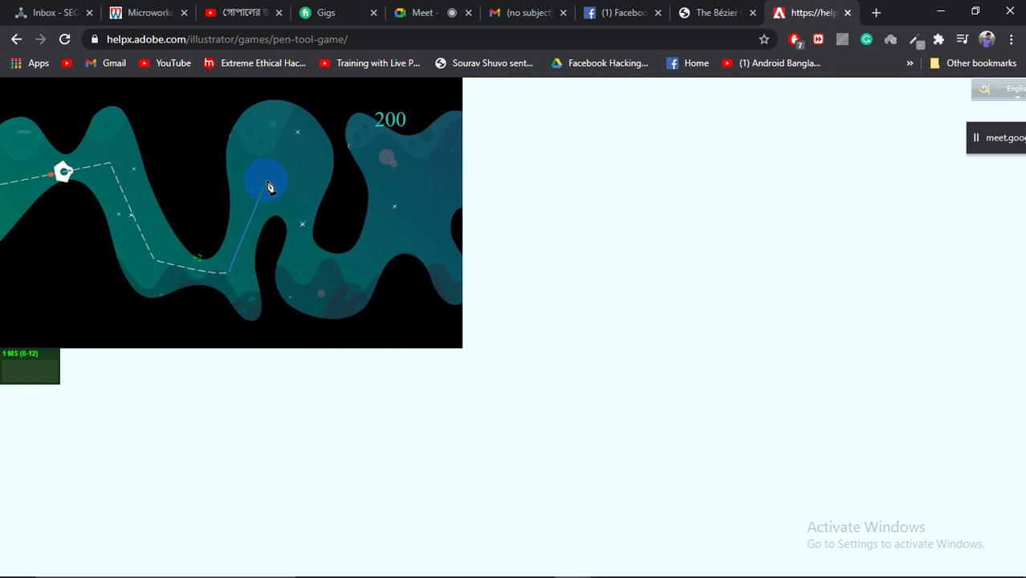
left_click(273, 180)
left_click_drag(257, 255, 258, 270)
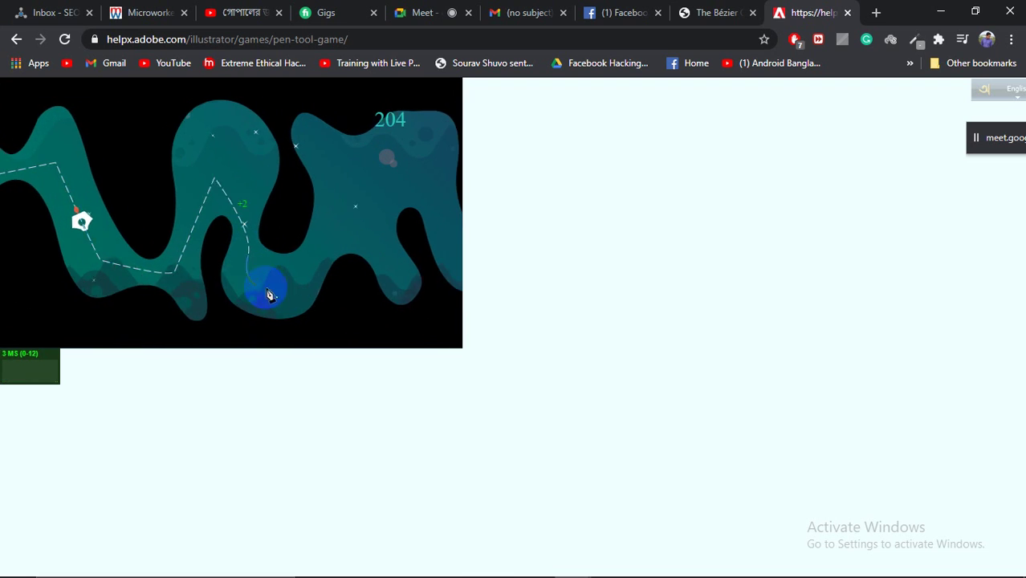
Continue the flight path out of the low passage after the rounded chamber, through the wide cave, down its dip and up again
left_click(295, 246)
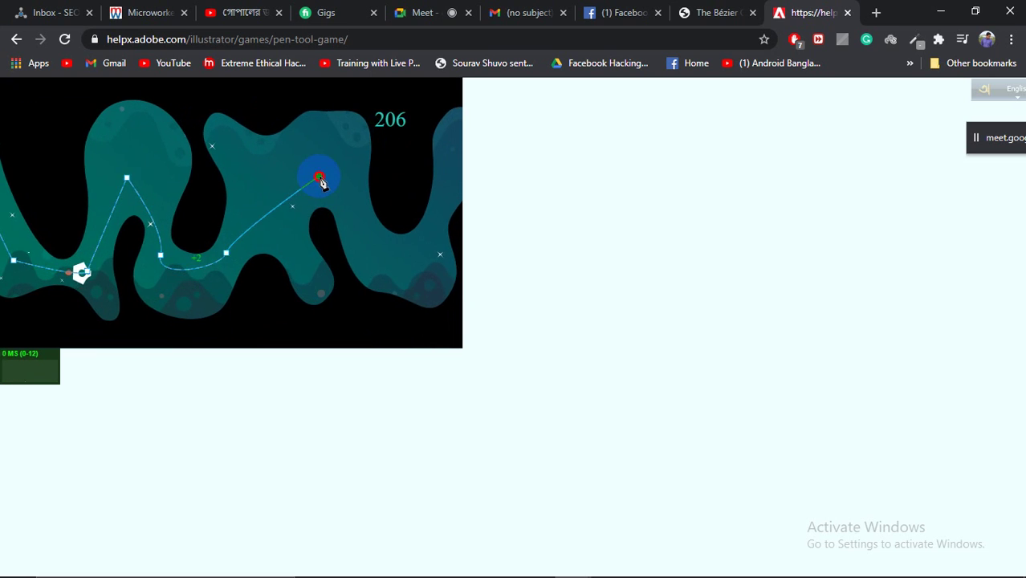
left_click(322, 180)
left_click(296, 257)
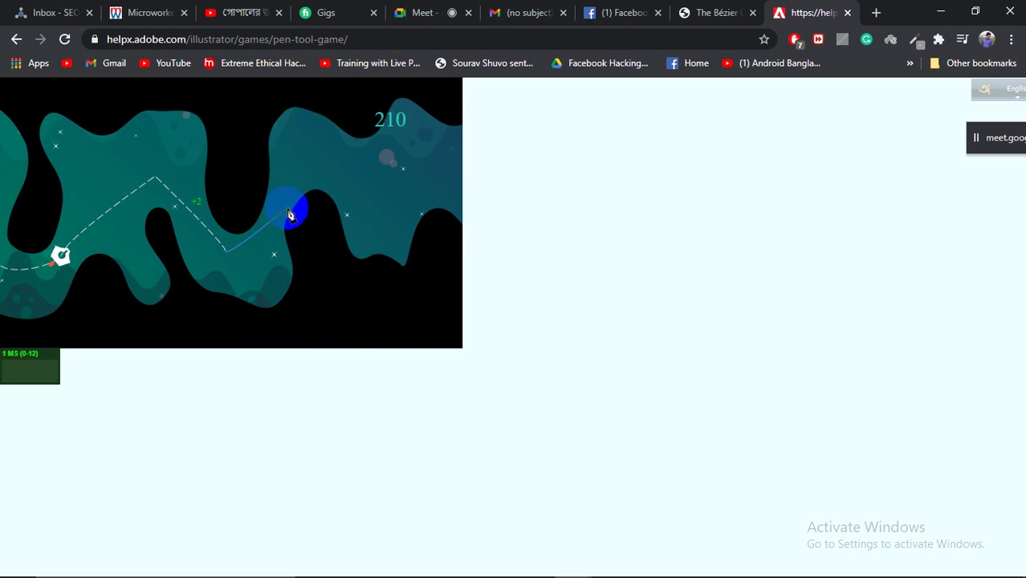
left_click(287, 200)
left_click(301, 159)
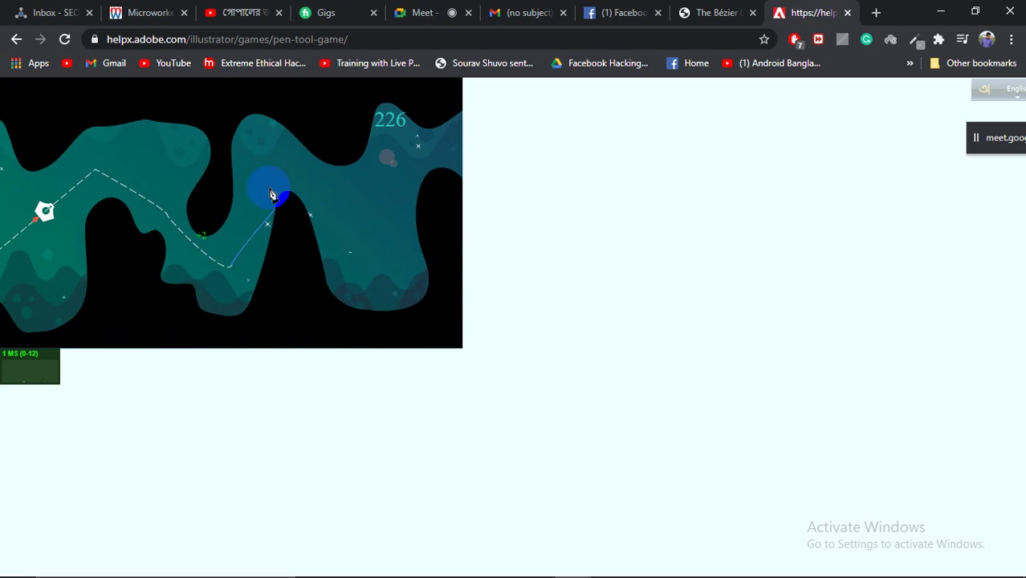
Carry the flight path over the narrow black peak, through the following chamber and around the curved descent up into the next cave
left_click(292, 180)
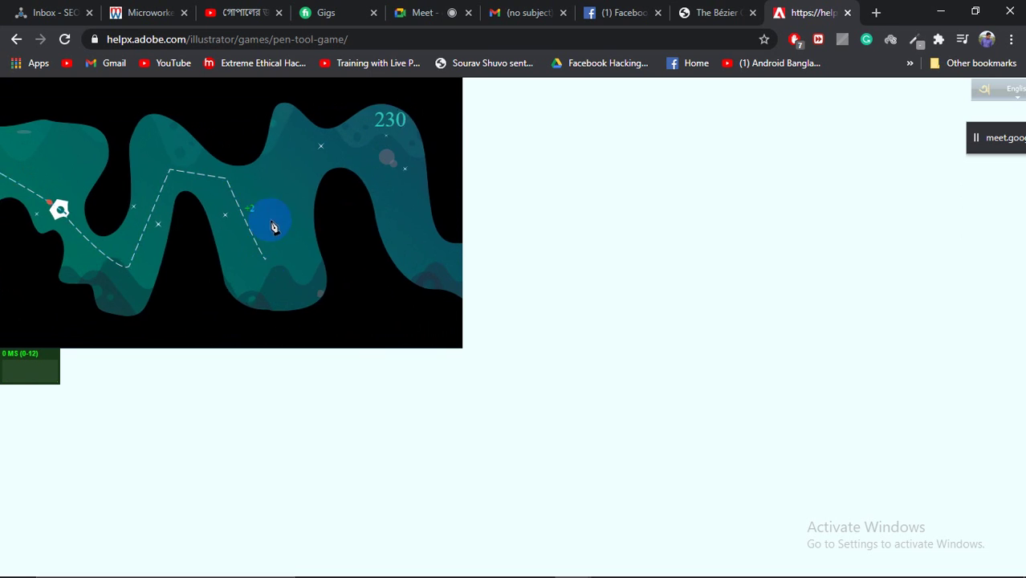
left_click(304, 153)
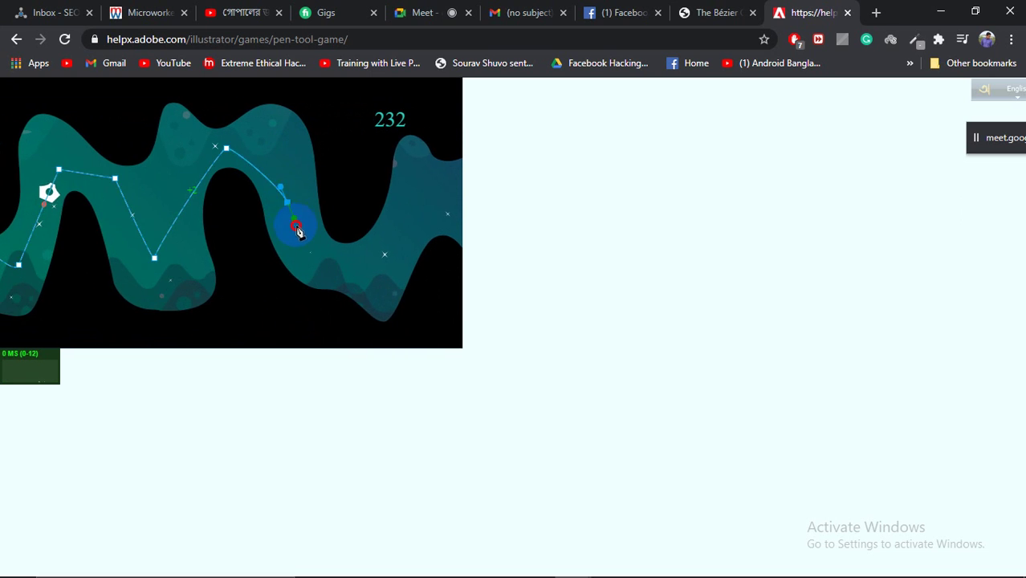
left_click(297, 230)
left_click(323, 255)
left_click(355, 209)
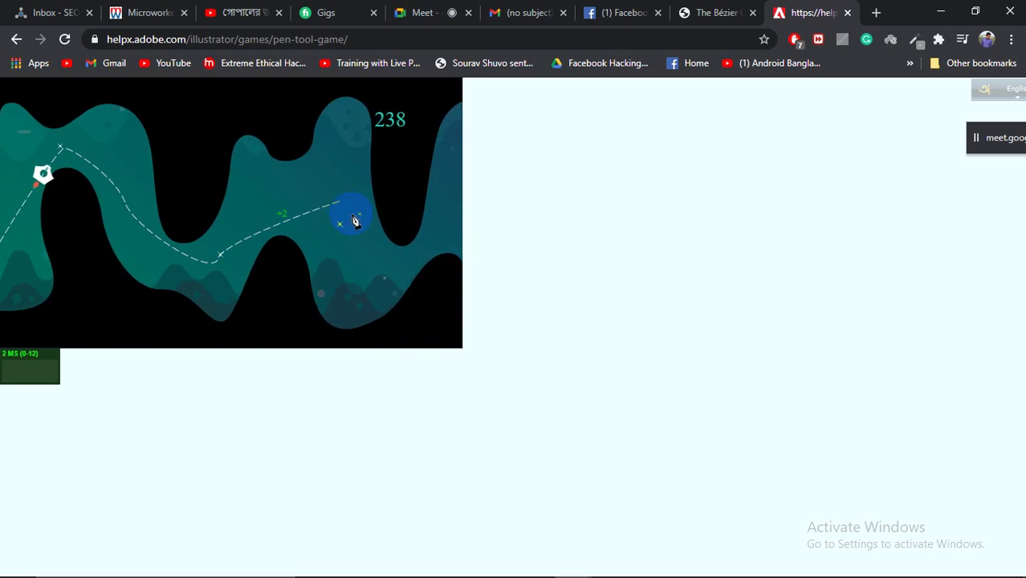
Draw the flight path down past the drooping cave wall, across the next chamber, over the following hump and down its far side
left_click(264, 271)
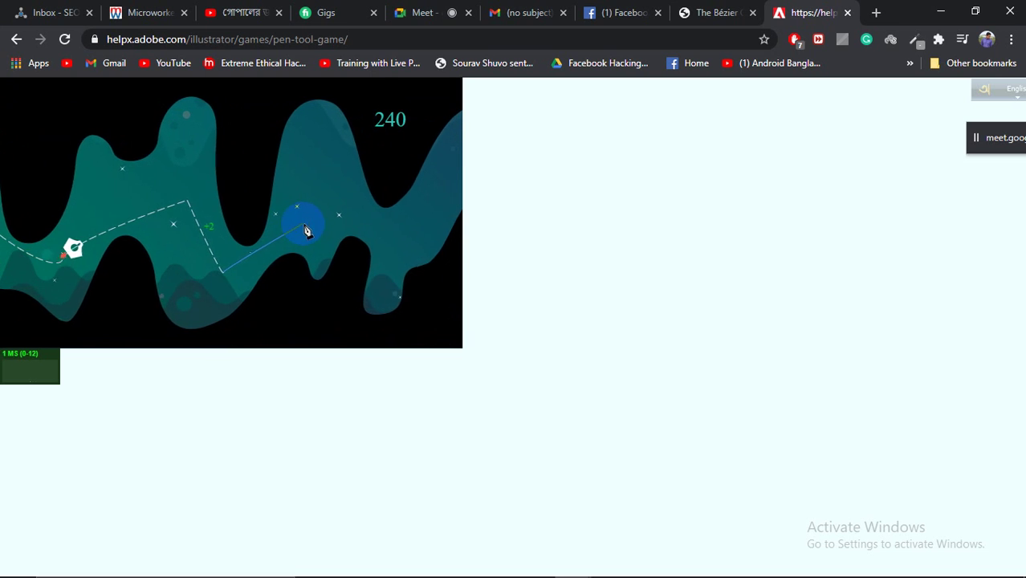
left_click(310, 231)
left_click(332, 236)
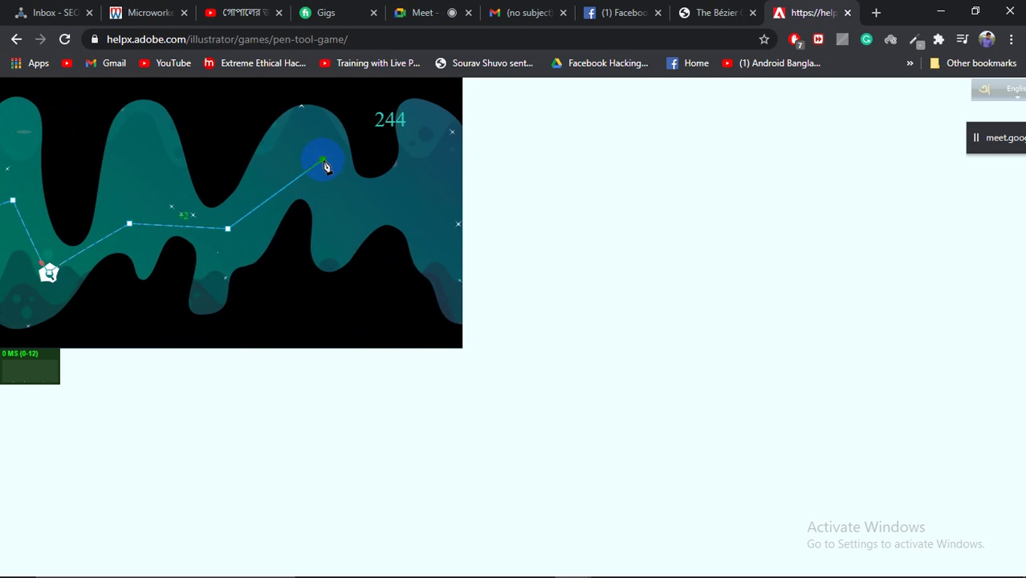
left_click(325, 165)
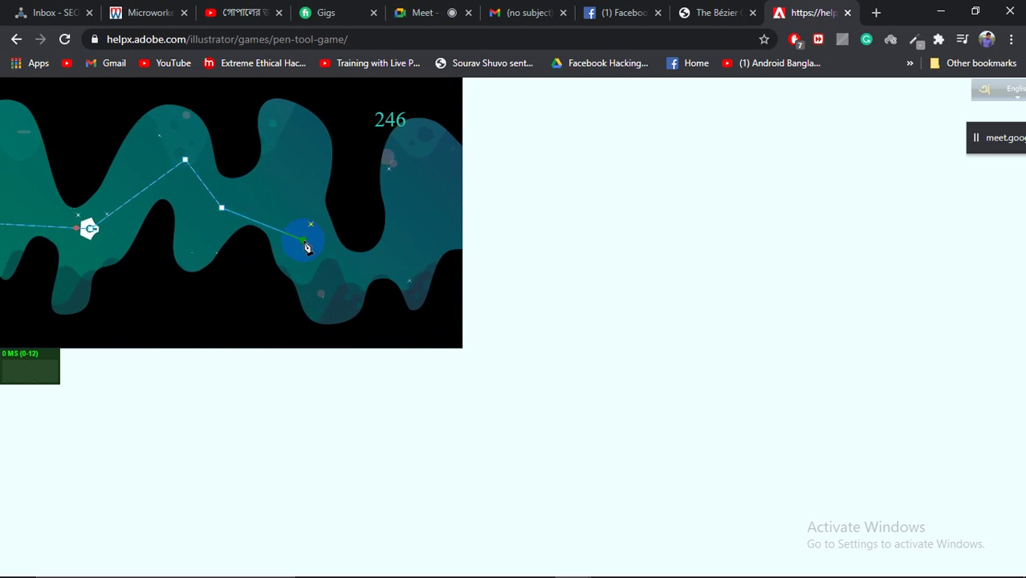
left_click(308, 249)
Curve the flight path through the last low passage, finish it on the round target above the purple planet and end the path
left_click(351, 247)
left_click(336, 223)
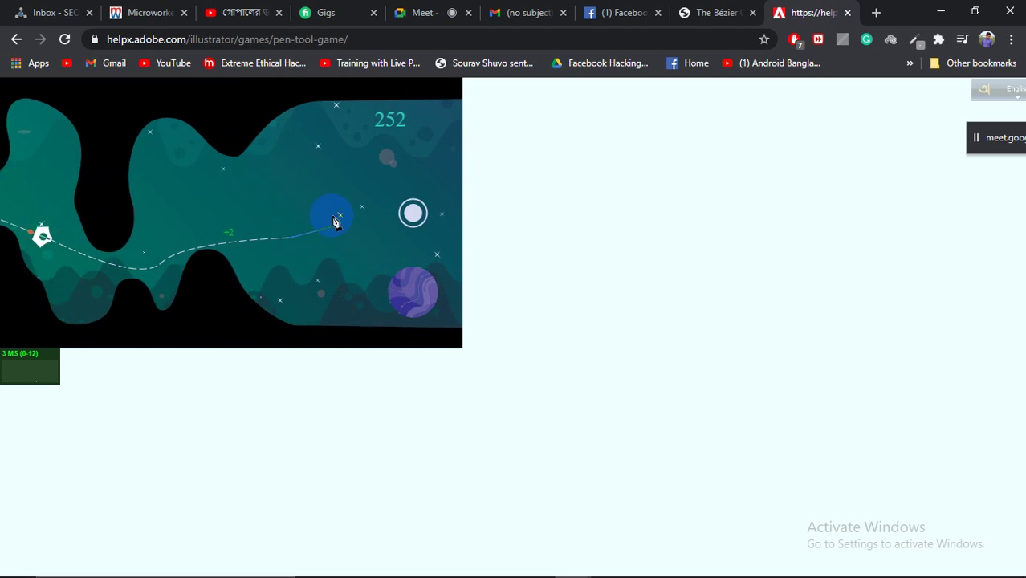
left_click(330, 200)
left_click(405, 214)
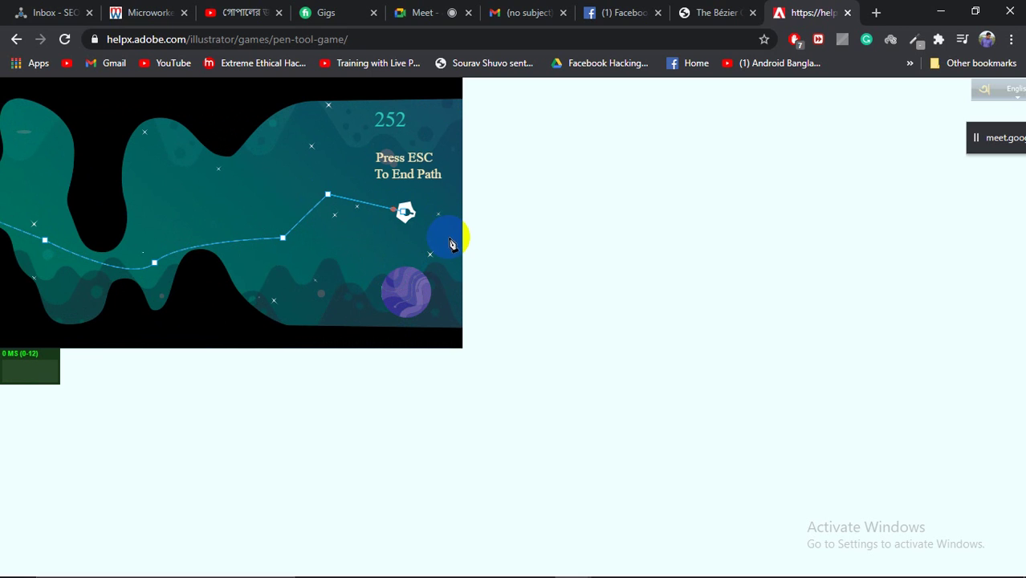
key("Escape")
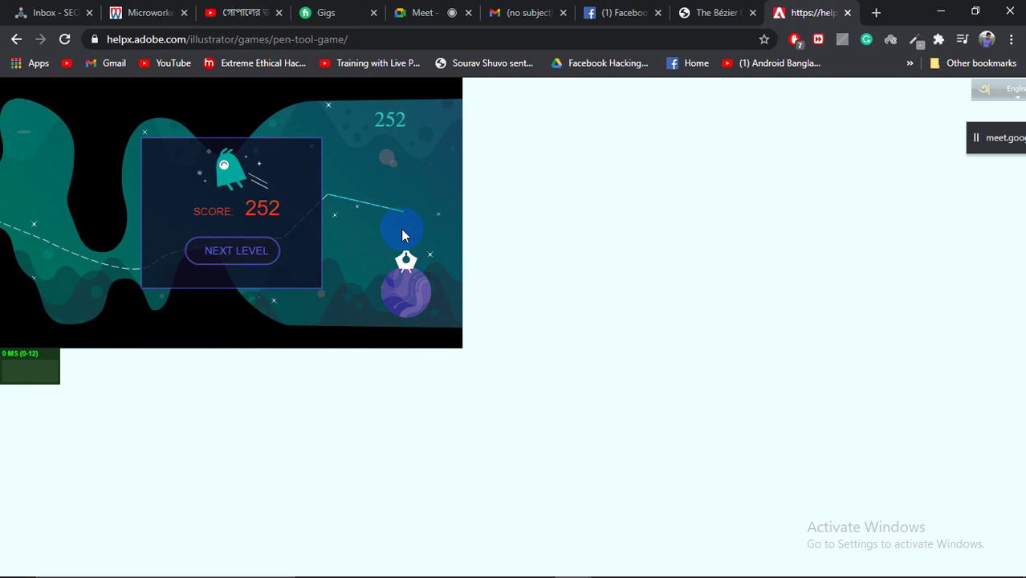
Advance to the tracing level and trace the balloon with a smooth point at its crown, closing the shape at its lower tip
left_click(227, 257)
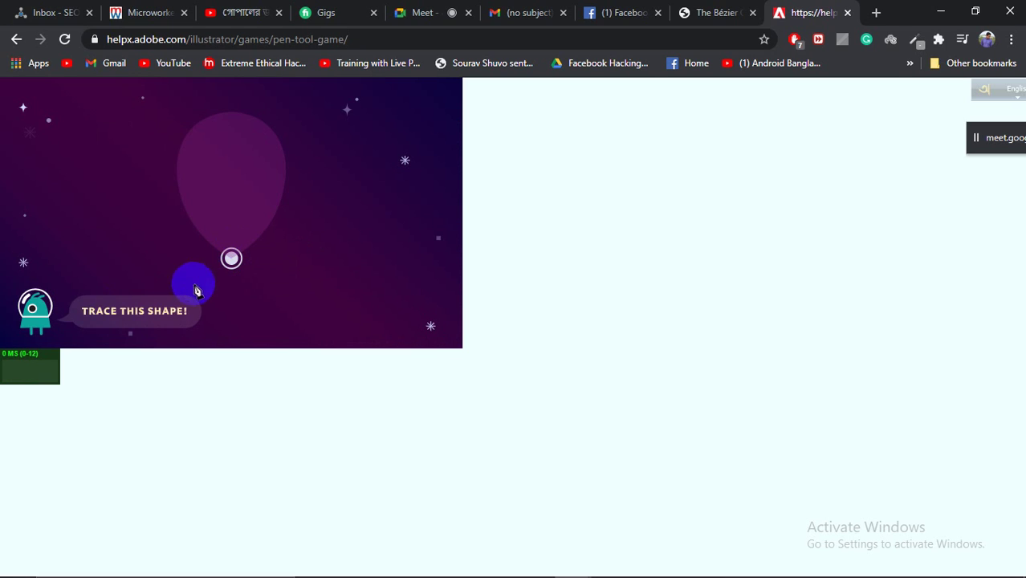
left_click(231, 258)
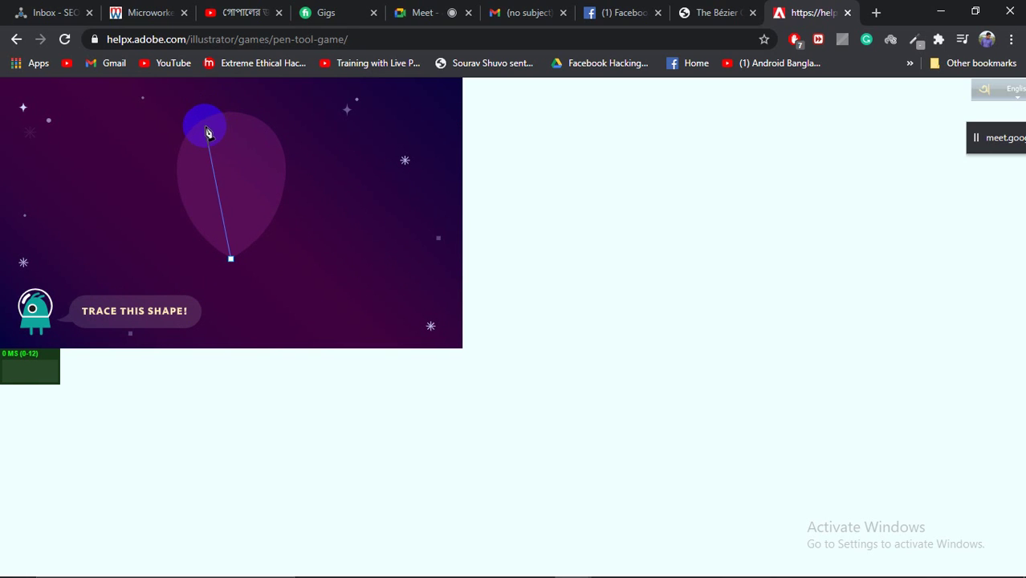
left_click_drag(224, 111, 335, 61)
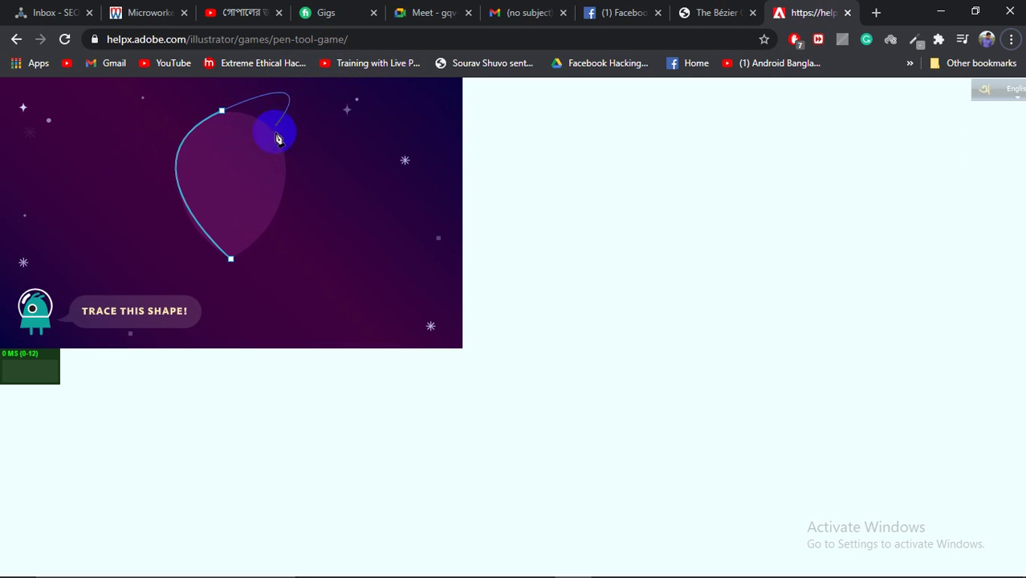
mouse_move(231, 259)
left_mouse_down()
mouse_move(199, 287)
mouse_move(211, 246)
mouse_move(238, 249)
left_mouse_up()
left_click(410, 321)
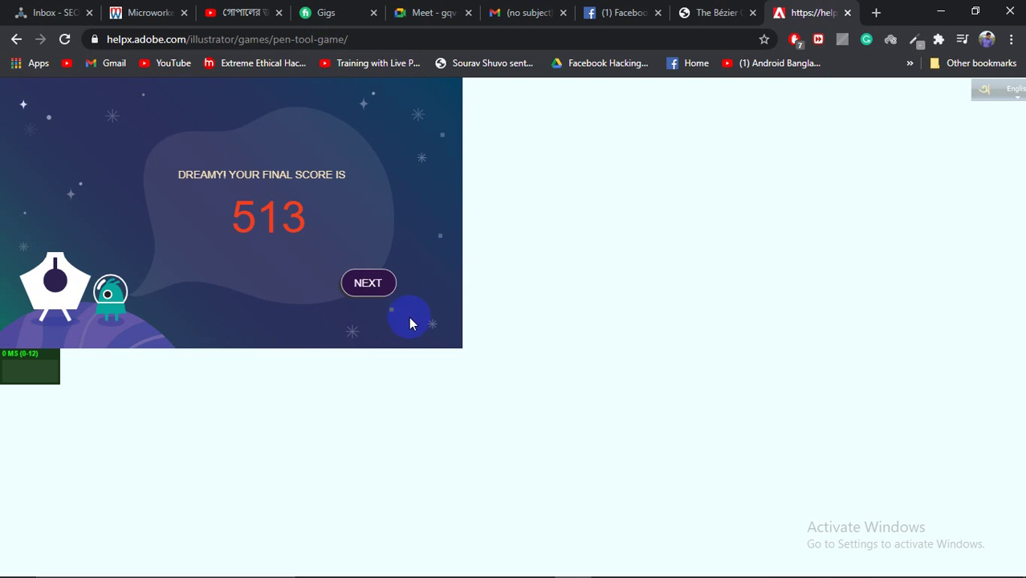
Advance past the final score and closing screens of the pen tool game and close its browser page
left_click(368, 286)
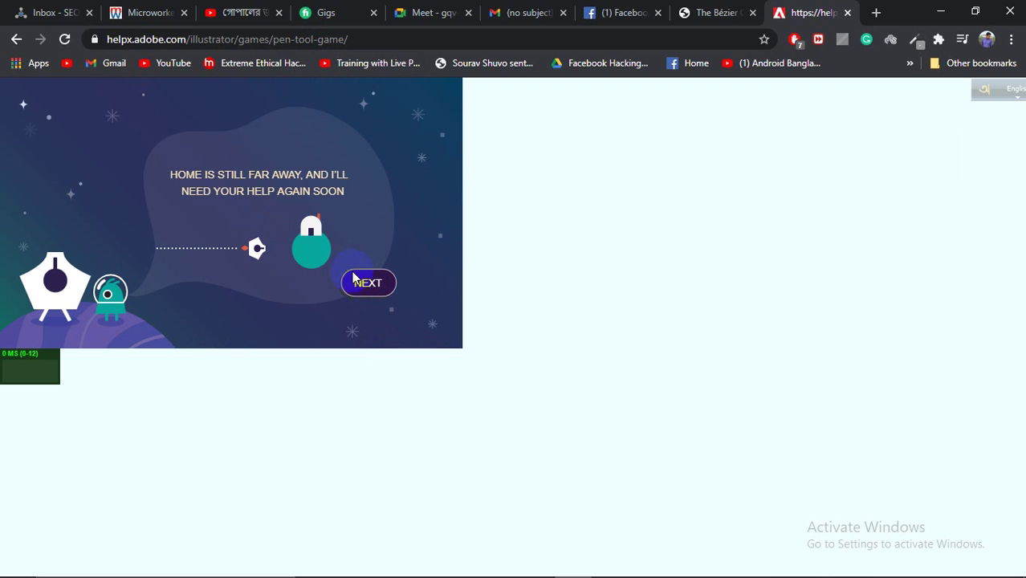
left_click(357, 281)
left_click(380, 282)
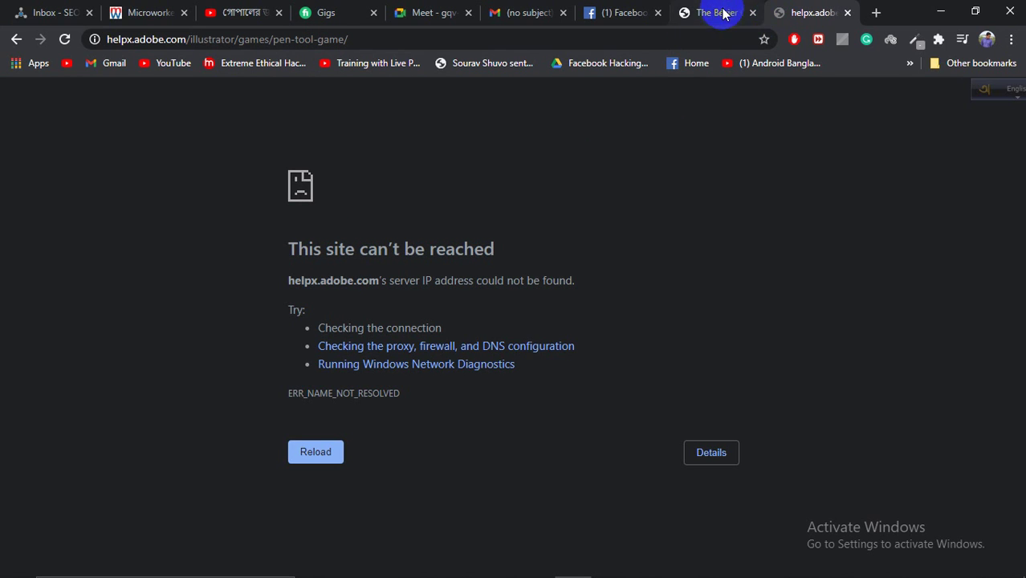
left_click(847, 12)
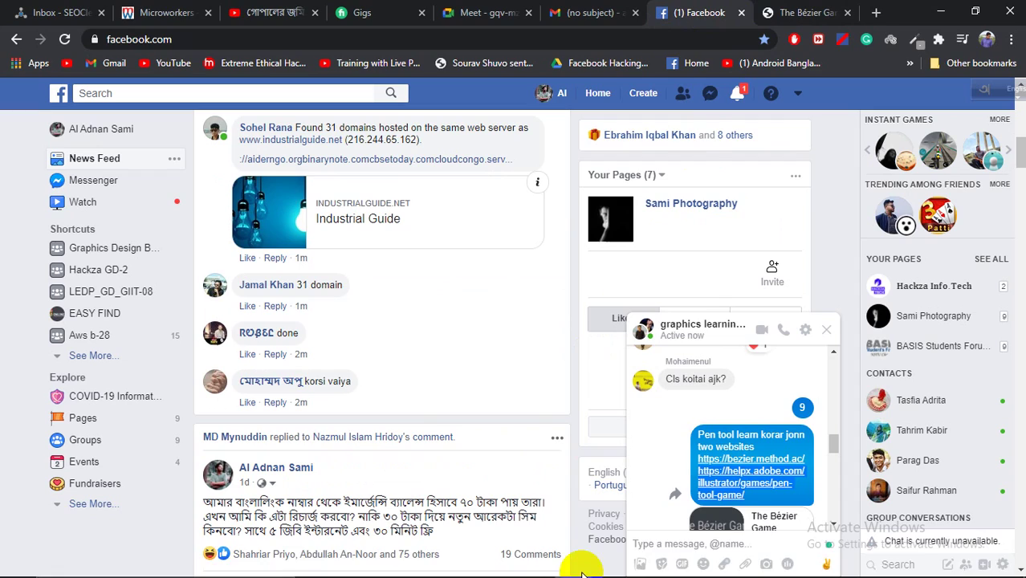
Switch briefly to the Photoshop lettering document, minimize it and show the Google Meet call in the browser
left_click(691, 566)
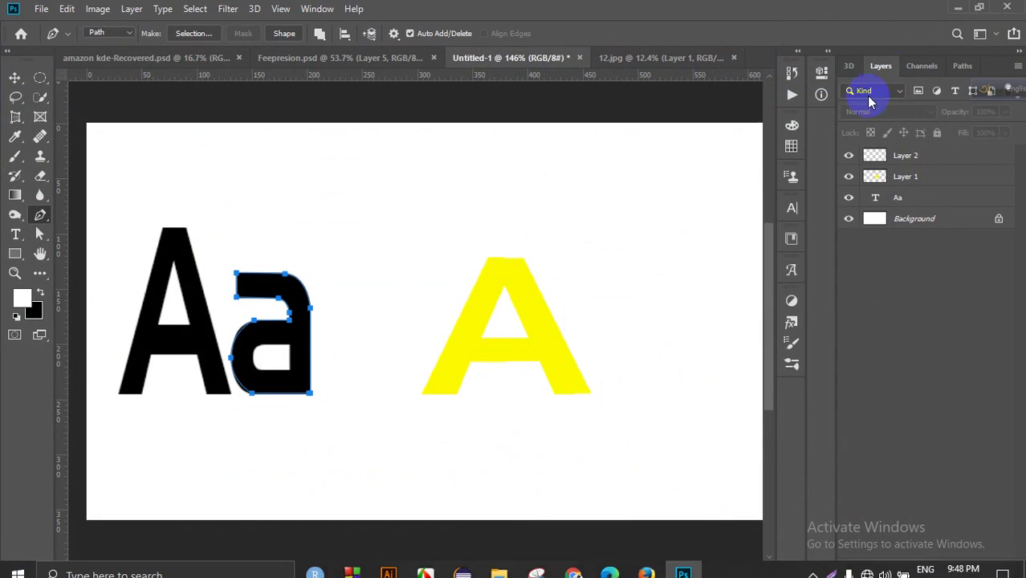
left_click(947, 9)
left_click(483, 12)
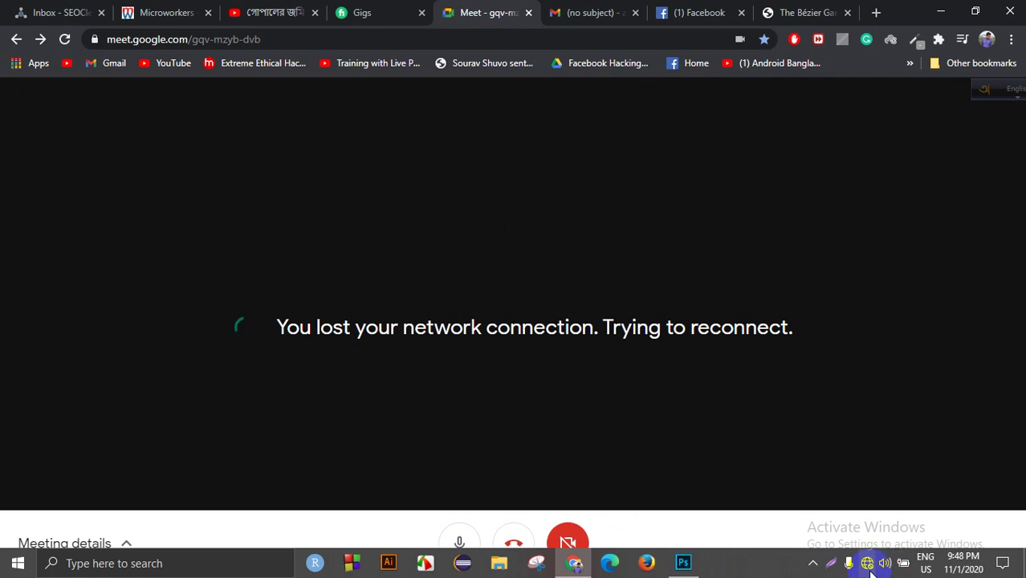
Try to connect the computer to the first secured Wi-Fi network in the list of available networks
left_click(867, 563)
left_click(839, 193)
left_click(919, 265)
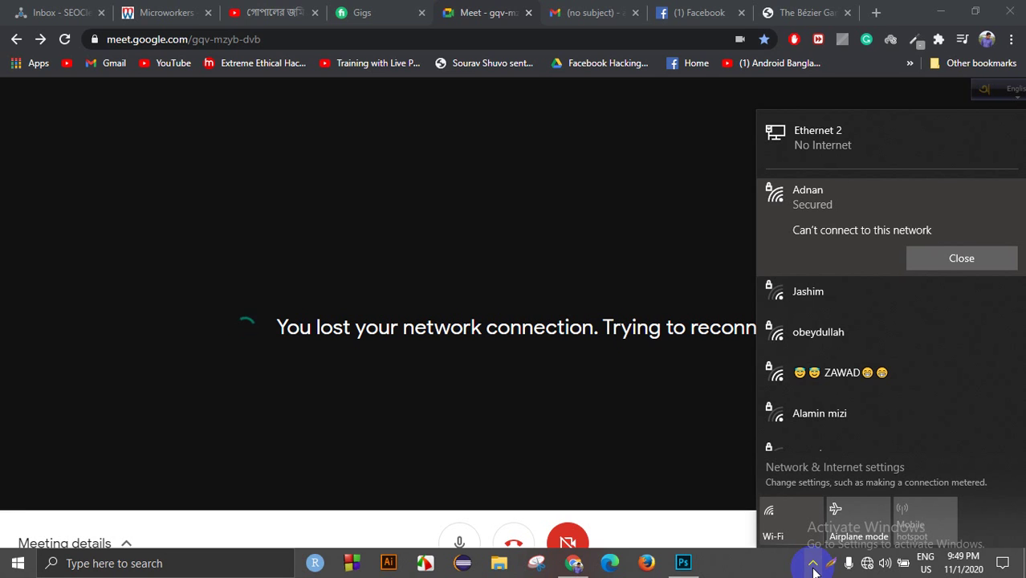
Reopen the list of available networks, retry the connection to the same secured Wi-Fi network and close the list
left_click(870, 567)
left_click(868, 564)
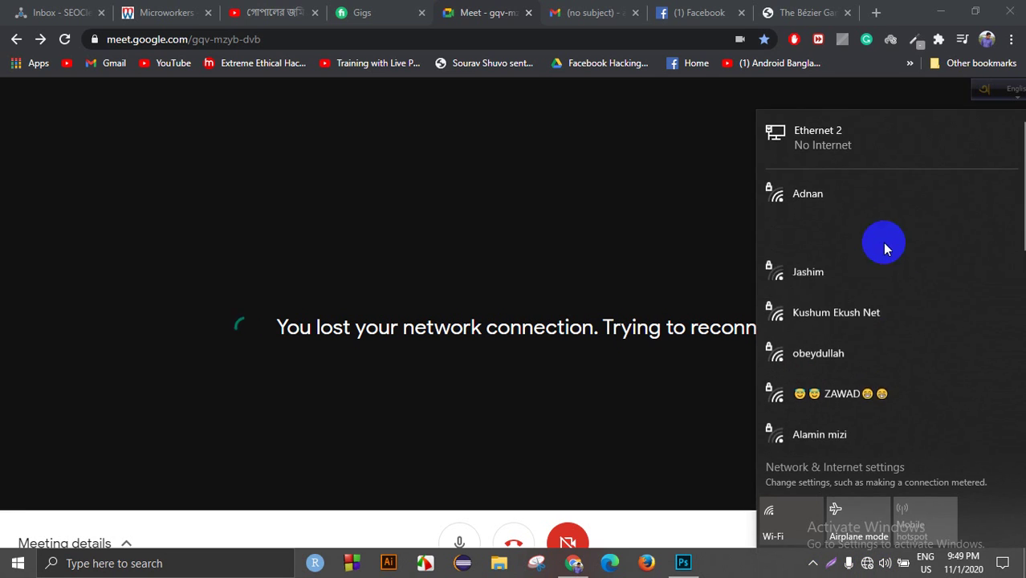
left_click(915, 202)
left_click(959, 263)
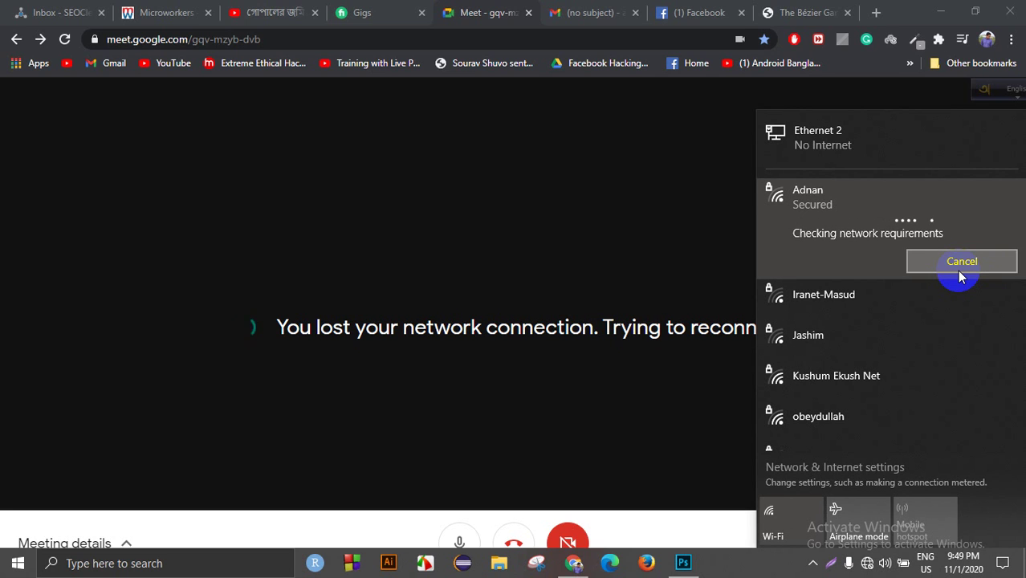
left_click(451, 404)
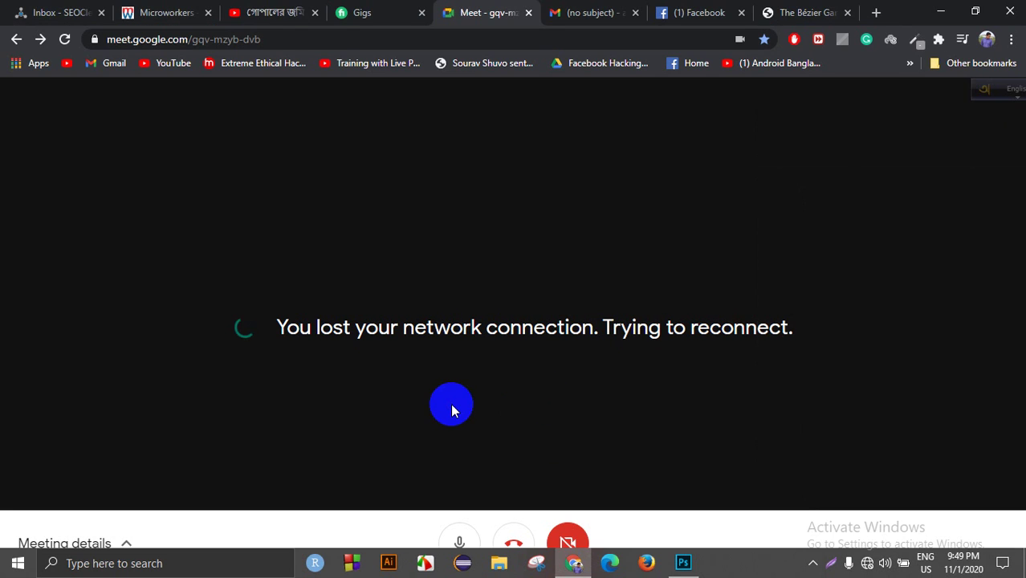